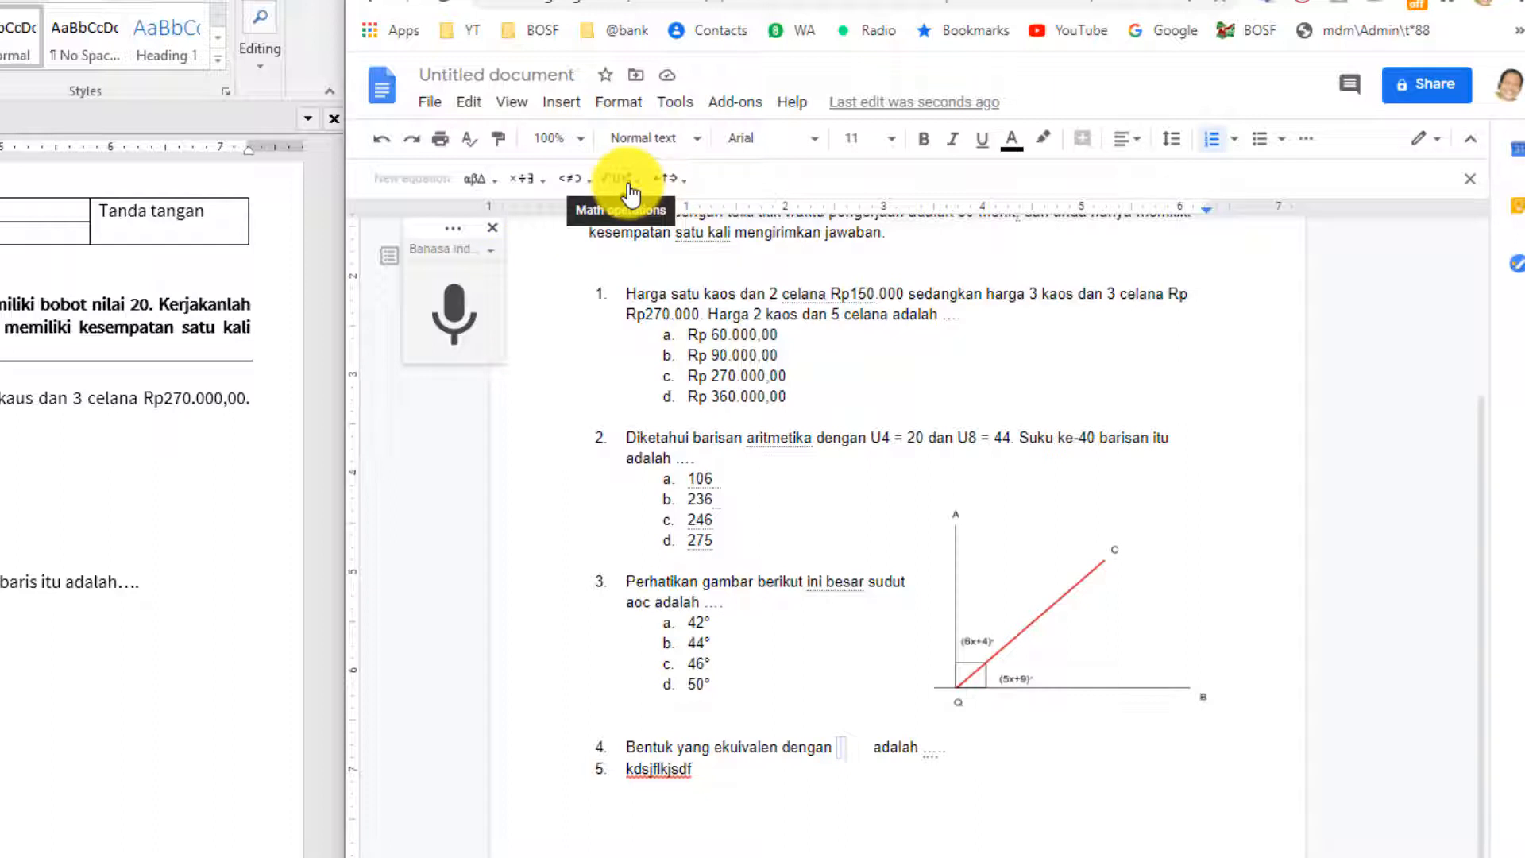
Insert a fraction into question 4's equation and enter its numerator.
{"action": "left_click", "coordinate": [628, 188]}
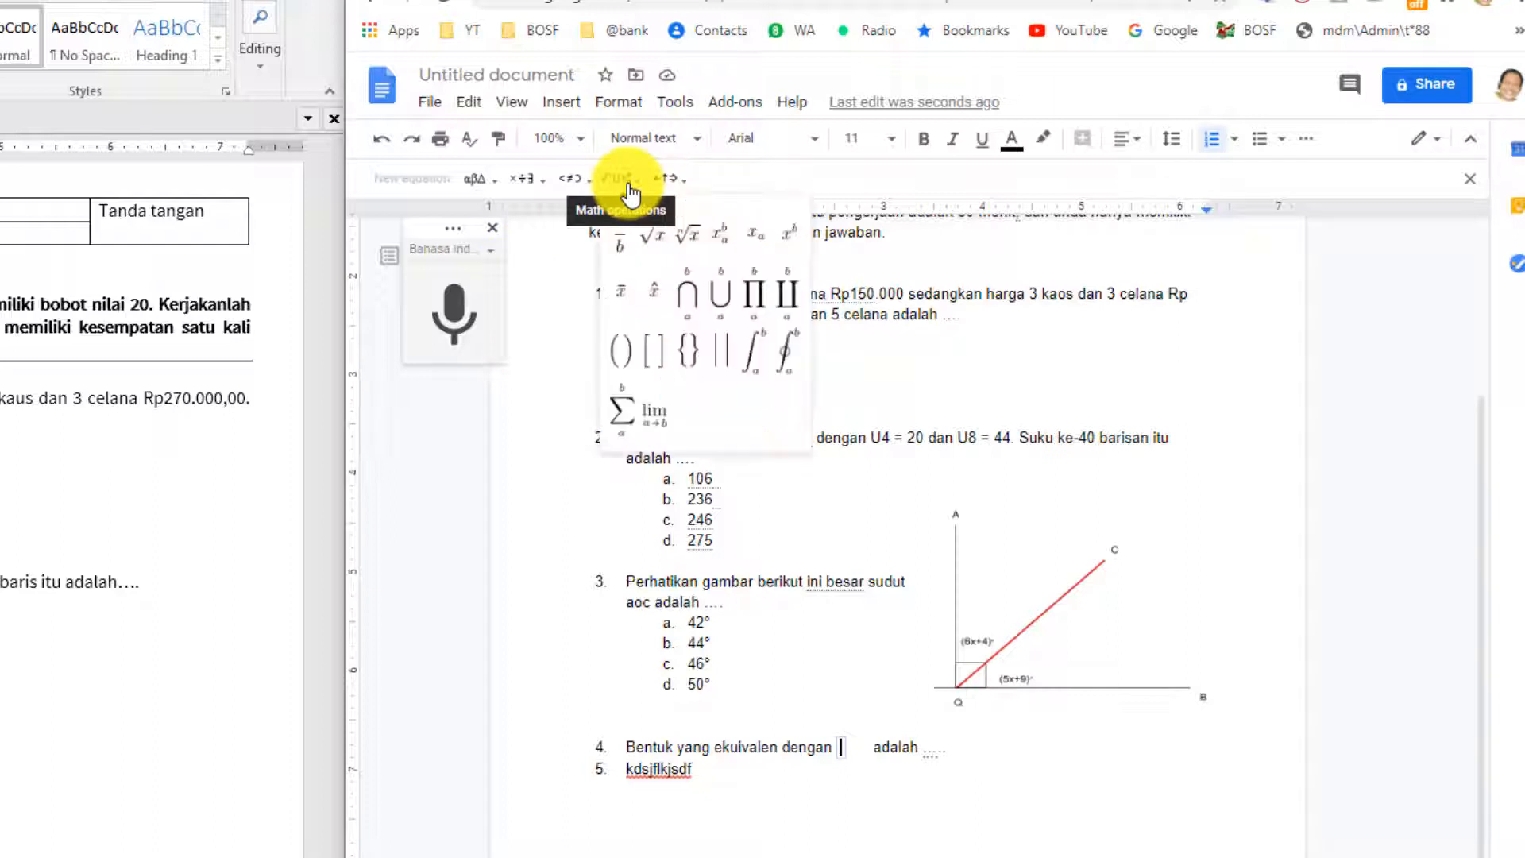
{"action": "left_click", "coordinate": [622, 234]}
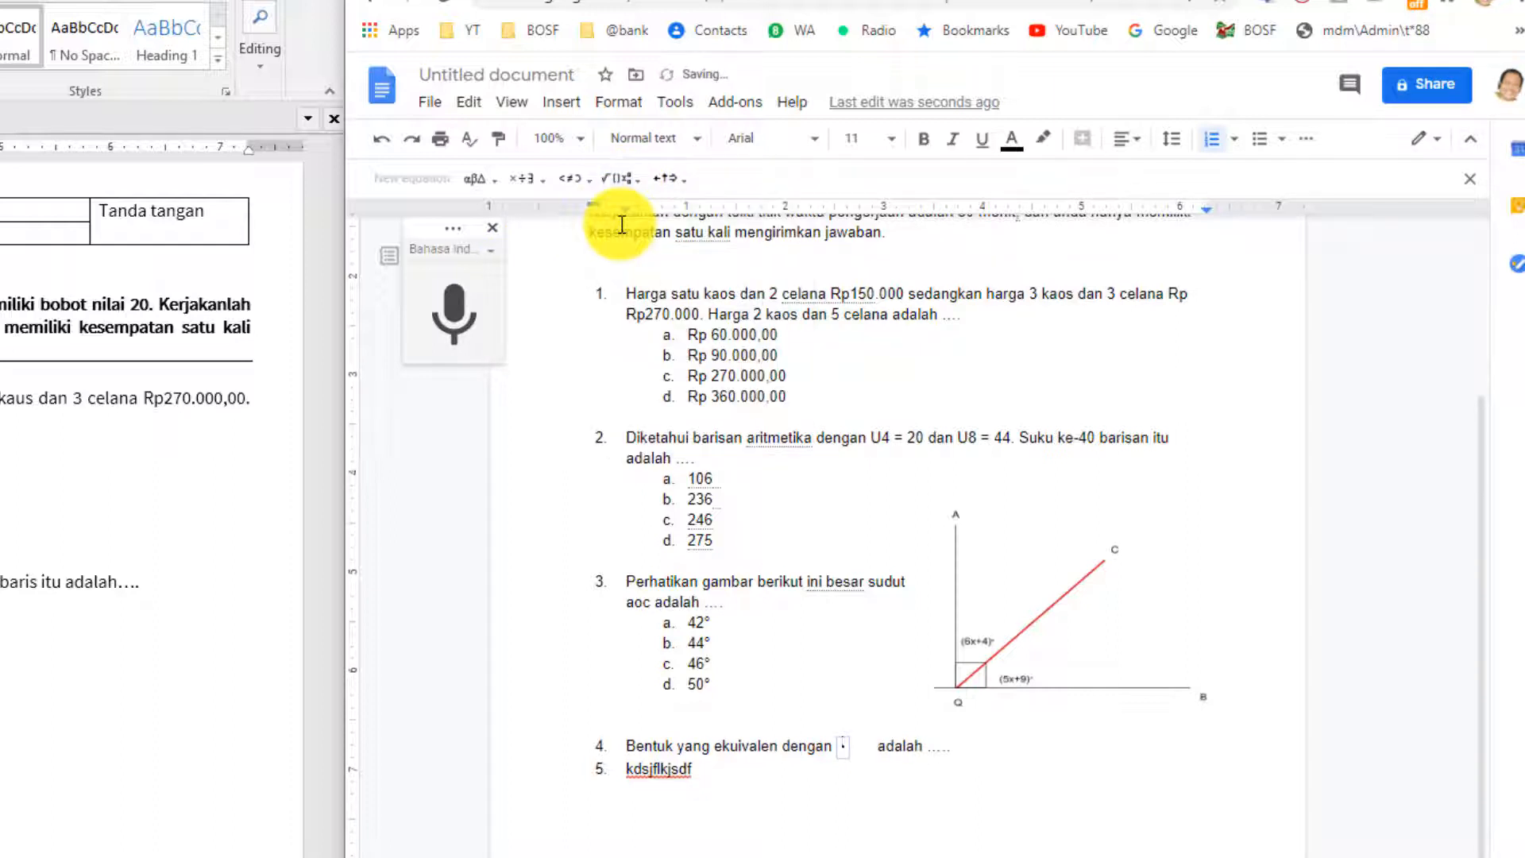
{"action": "left_click", "coordinate": [892, 140]}
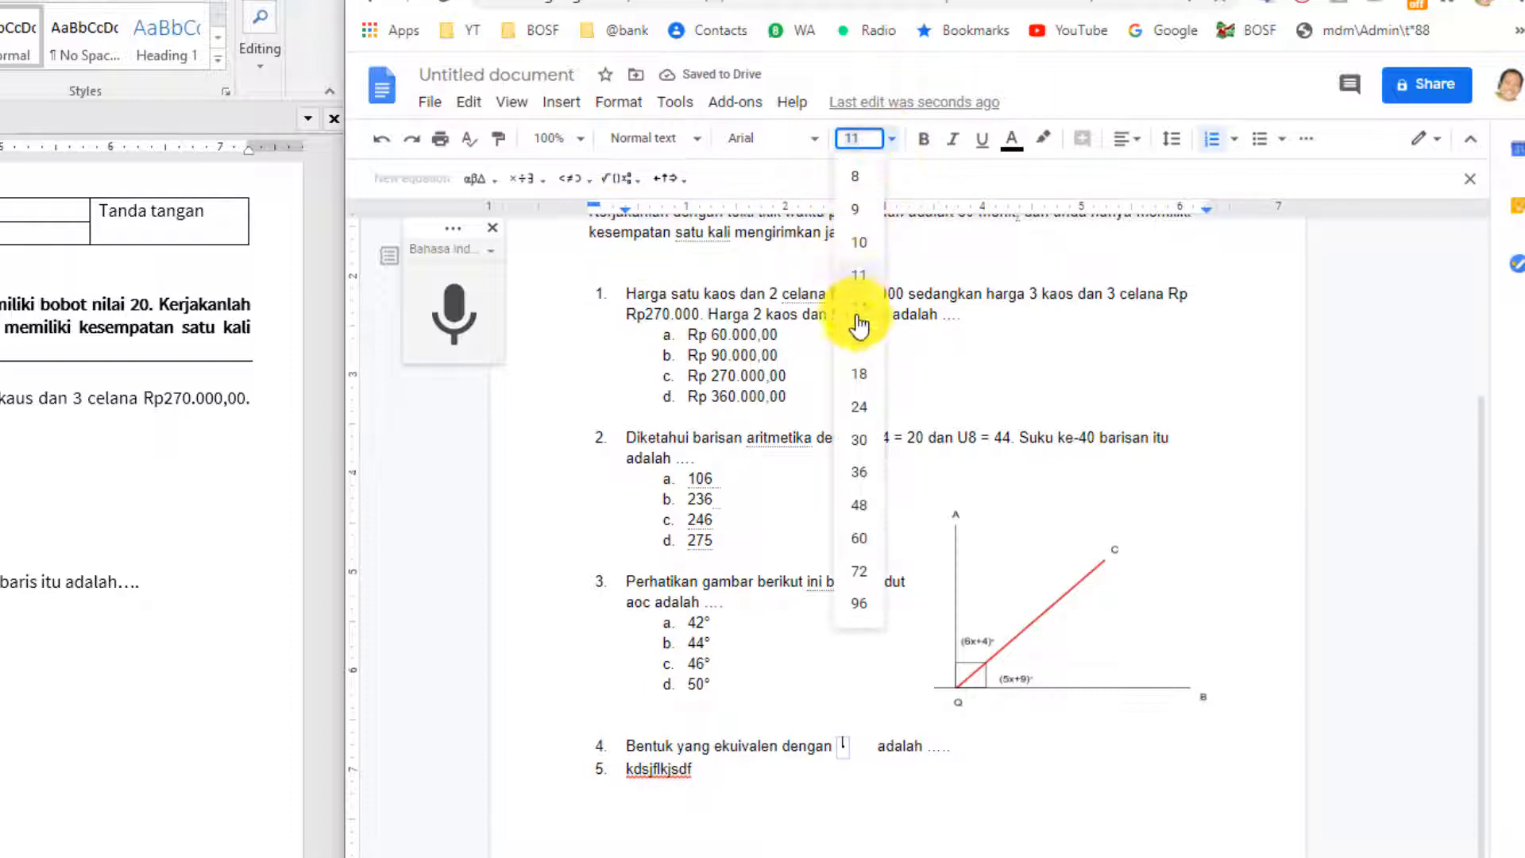
{"action": "left_click", "coordinate": [863, 377]}
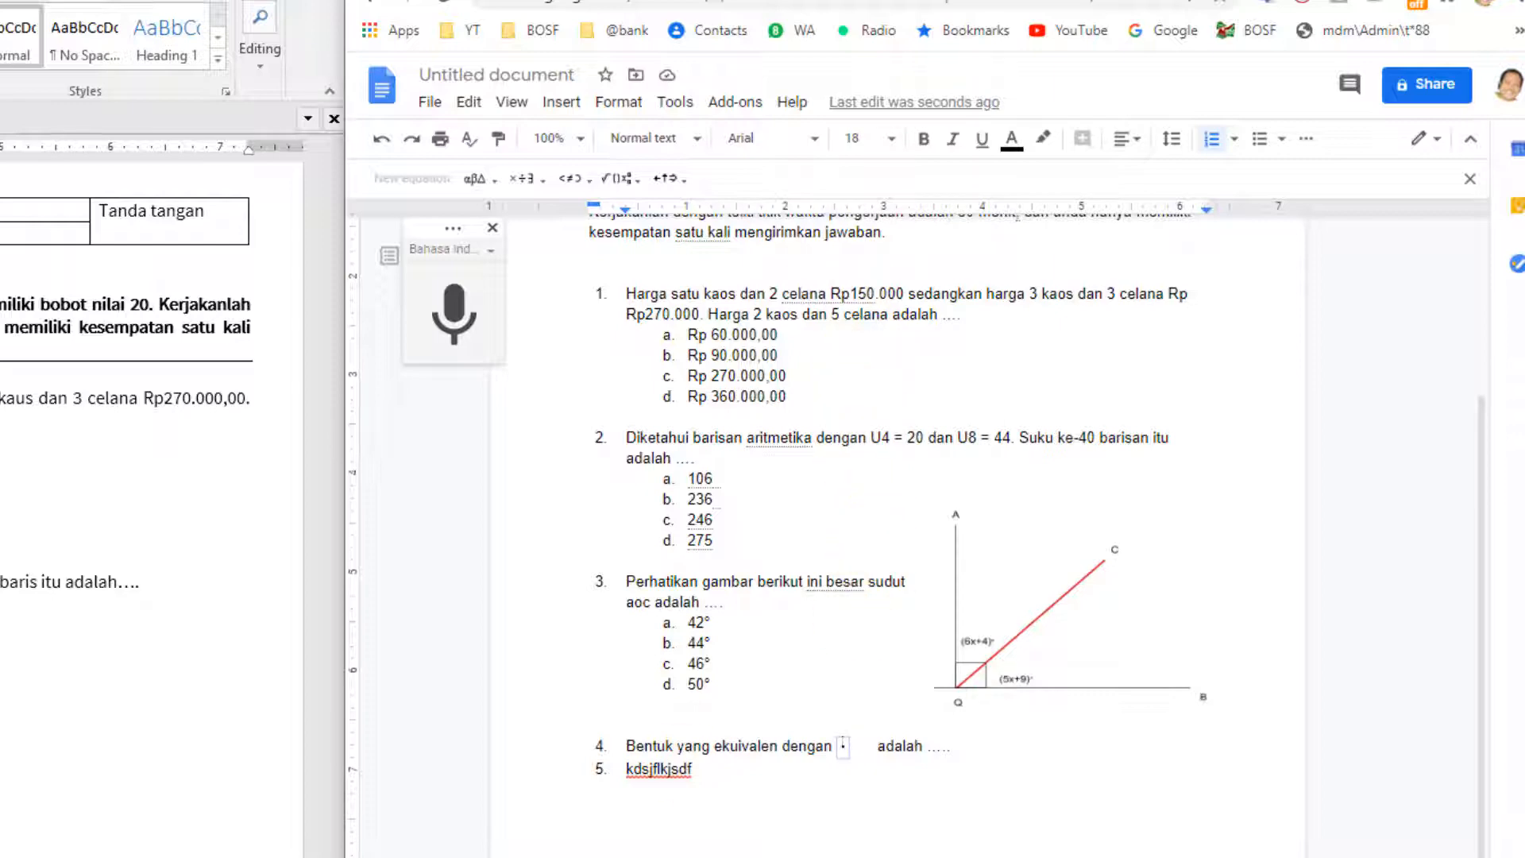
{"action": "type", "text": "3"}
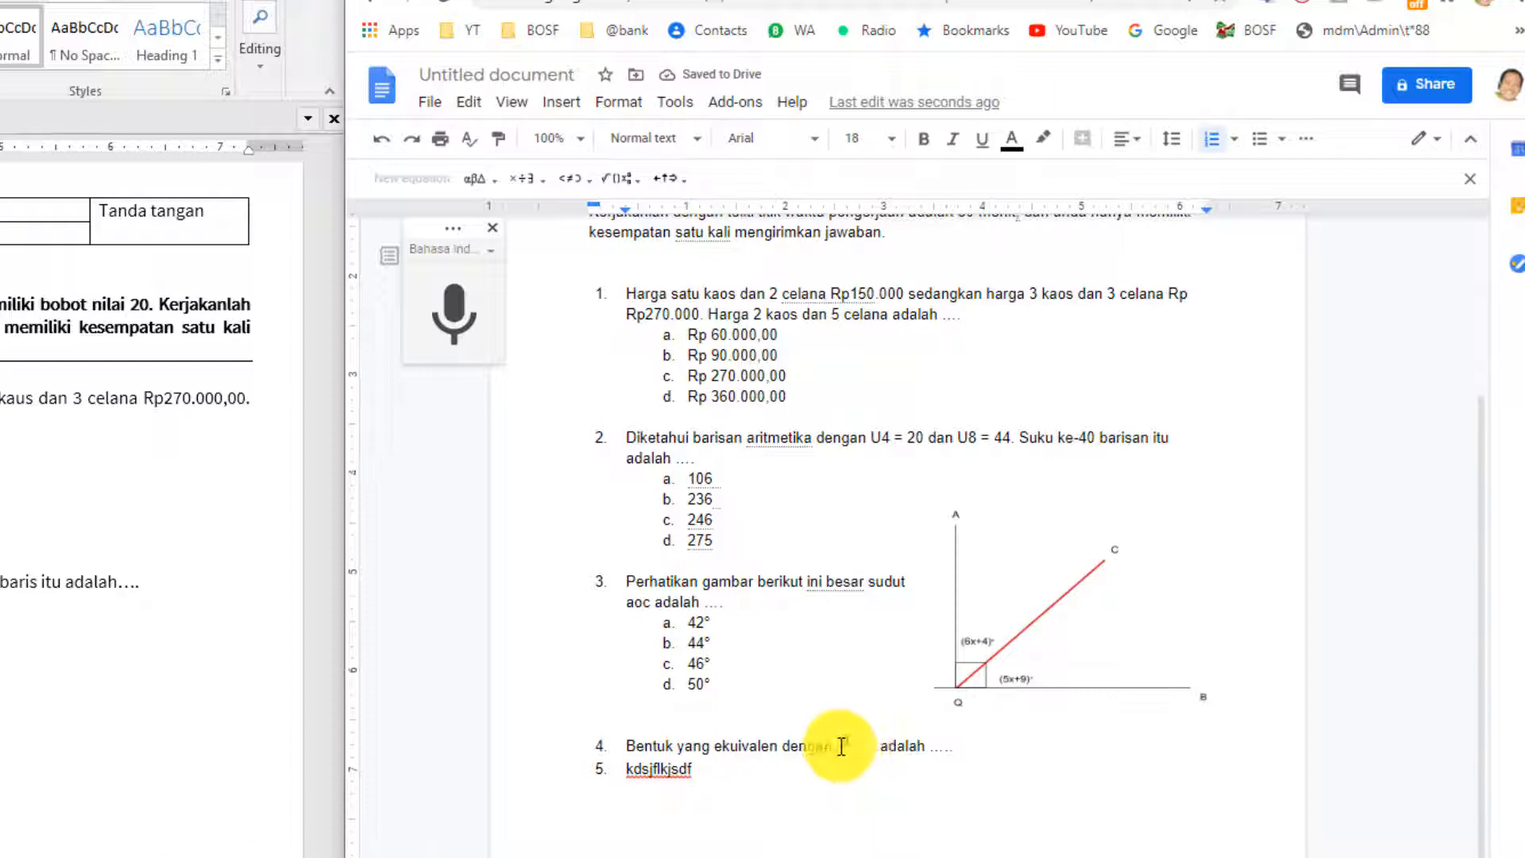
Select the question 4 equation and set its font size to 18.
{"action": "left_click", "coordinate": [855, 749]}
{"action": "left_click", "coordinate": [855, 749]}
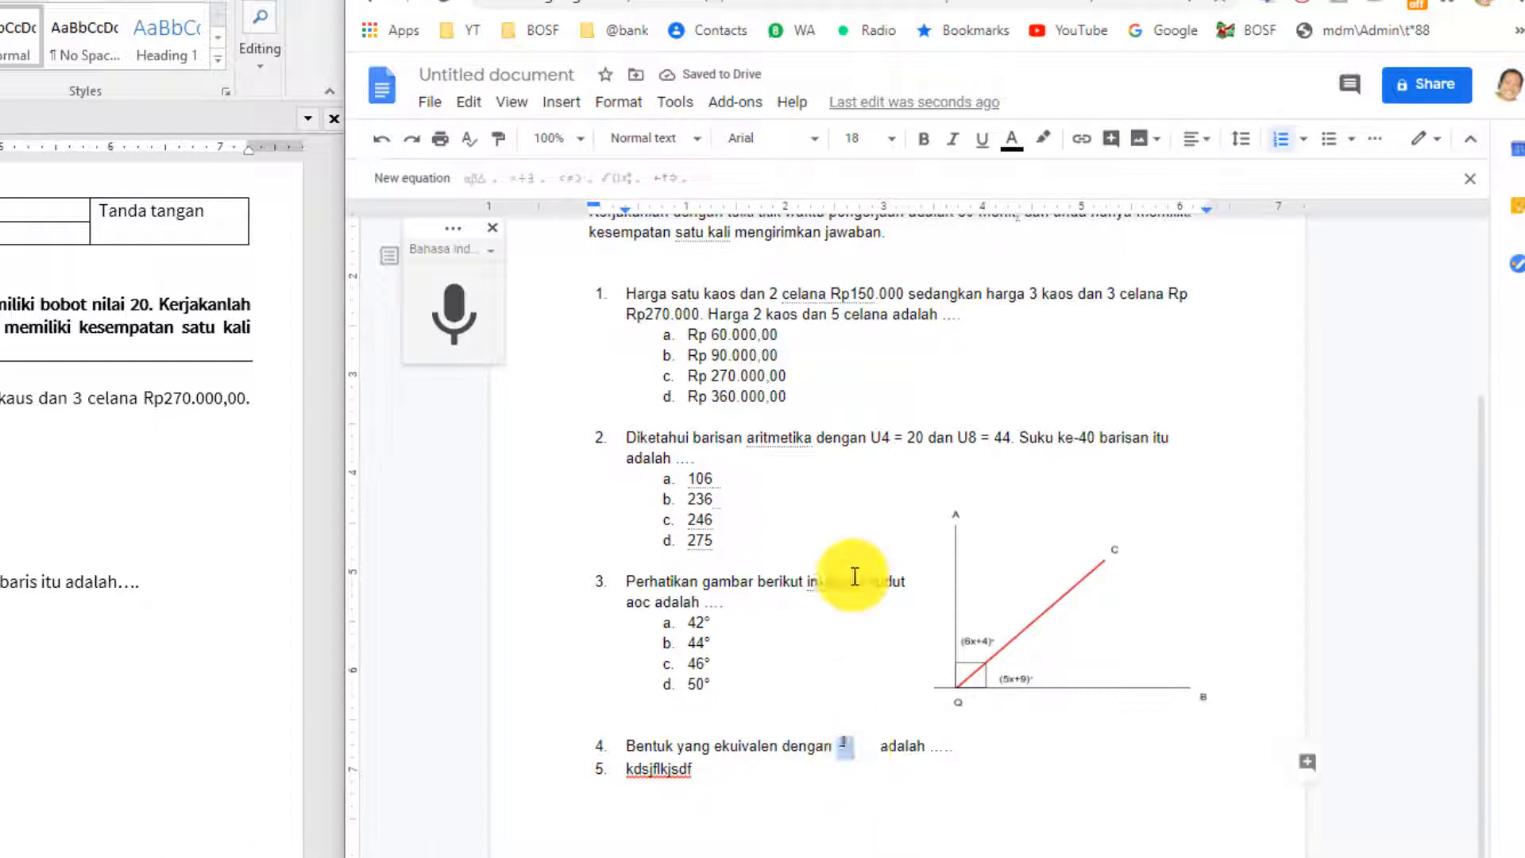
{"action": "left_click", "coordinate": [892, 143]}
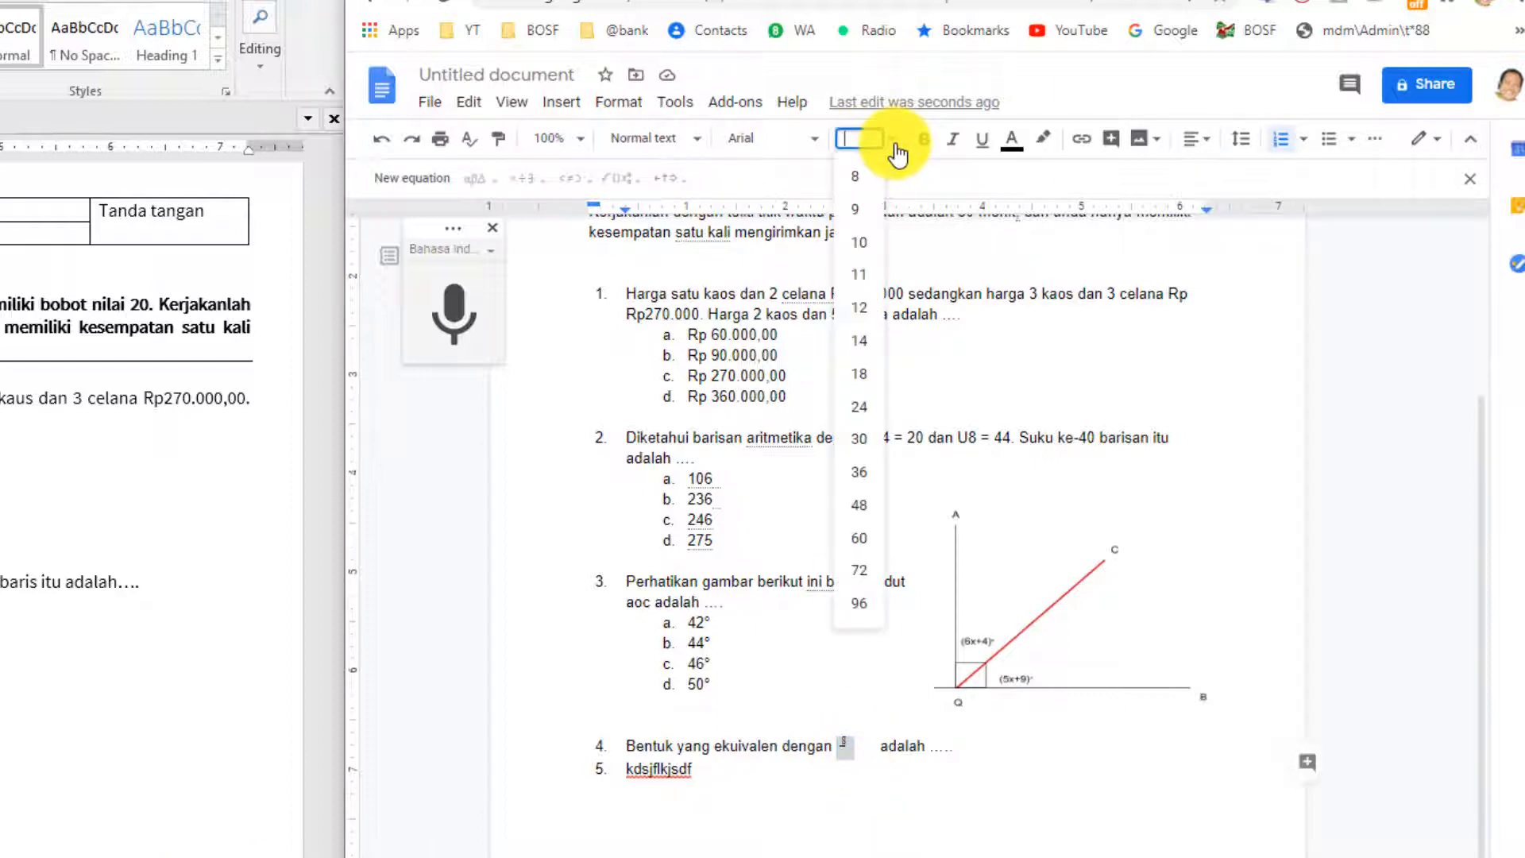
{"action": "left_click", "coordinate": [867, 335]}
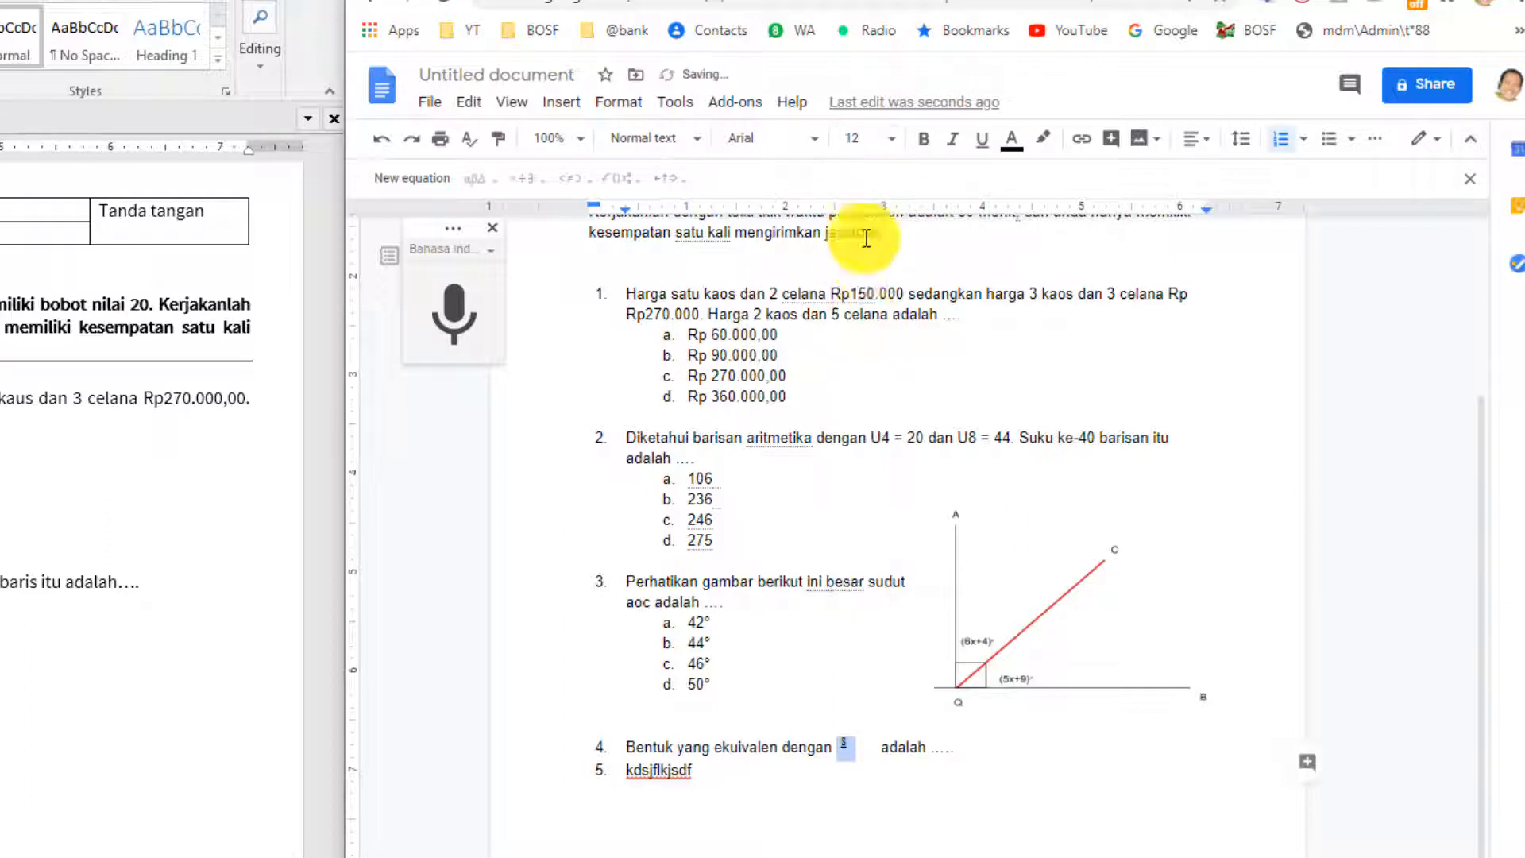
{"action": "left_click", "coordinate": [892, 143]}
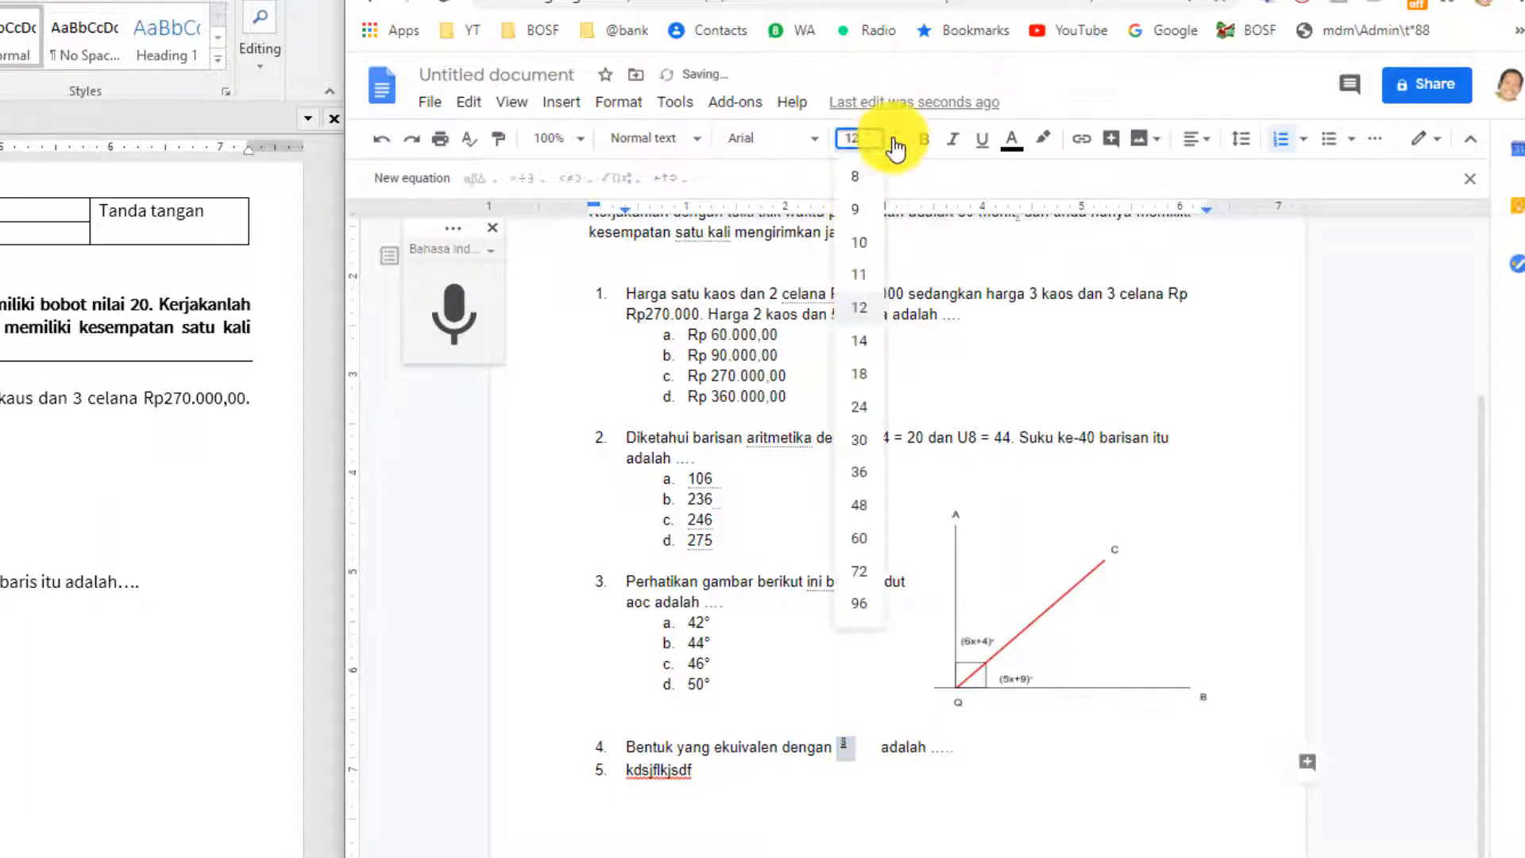
{"action": "left_click", "coordinate": [869, 374]}
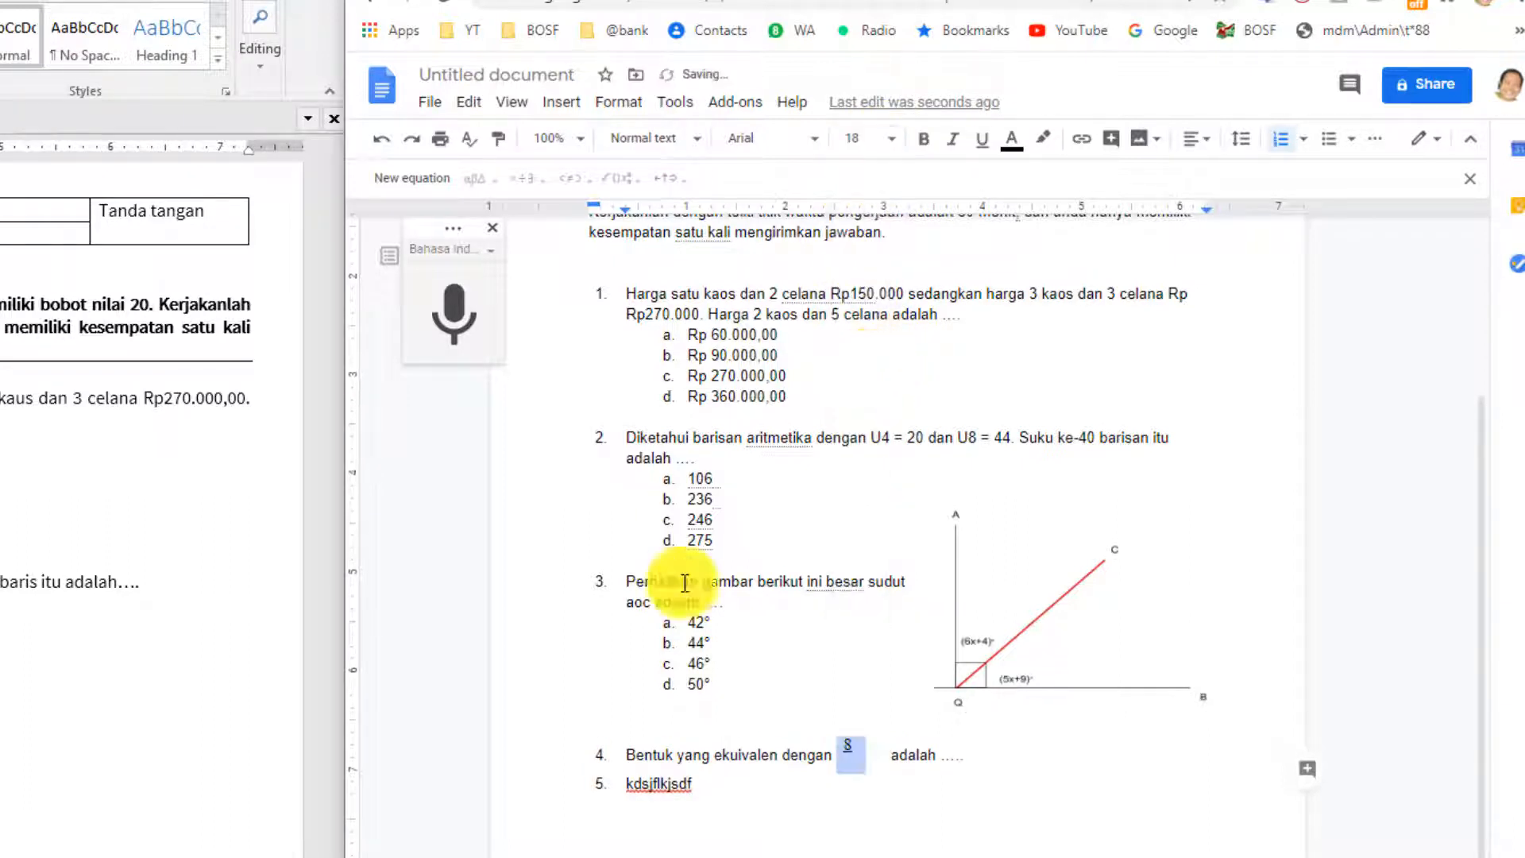
Fill the fraction's denominator with 3−√5 and close the gap before 'adalah'.
{"action": "left_click", "coordinate": [853, 765]}
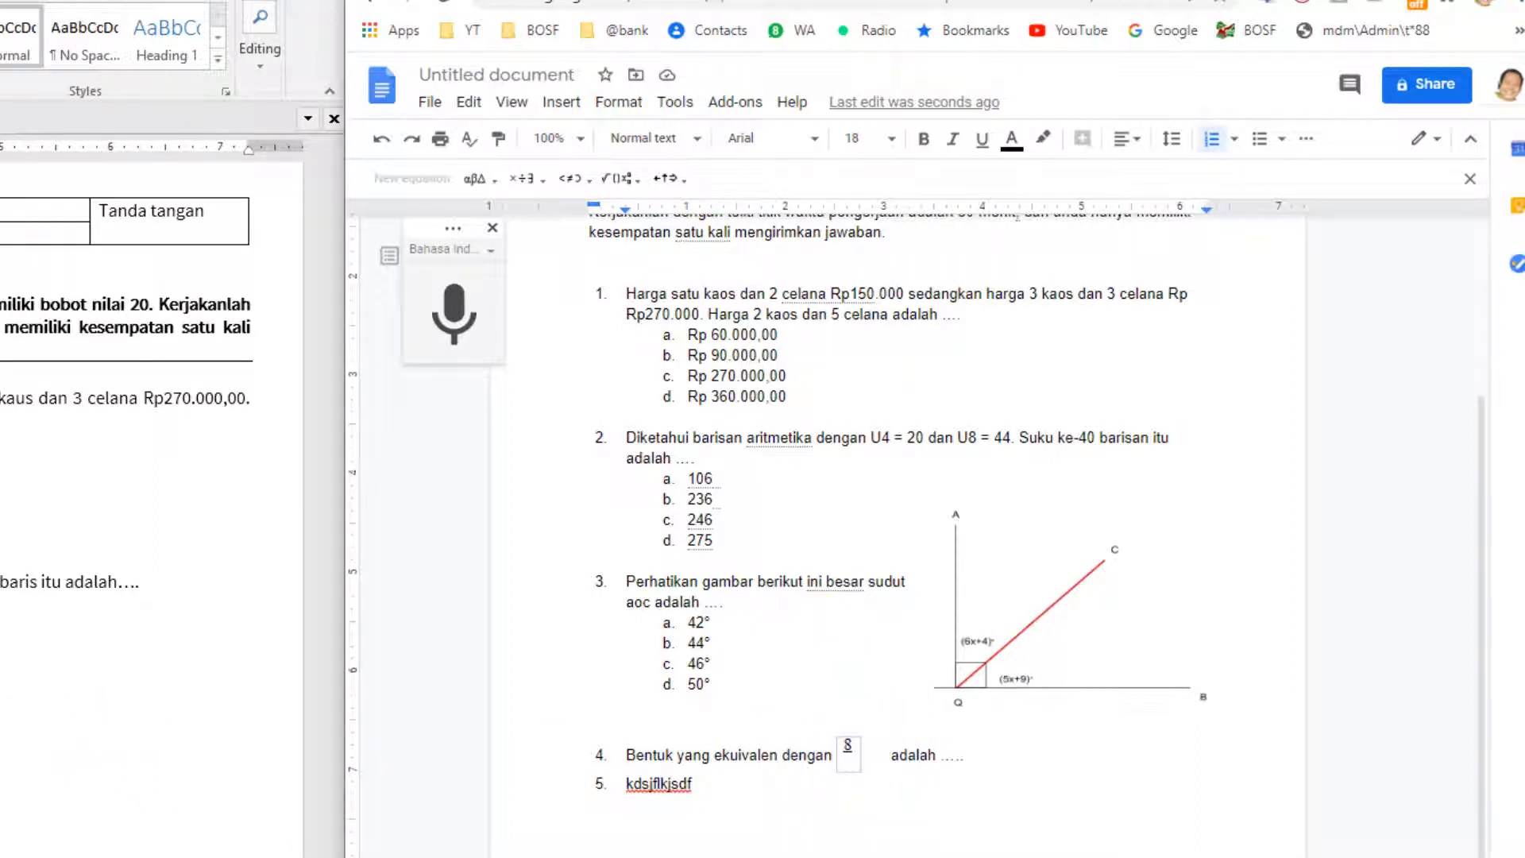
{"action": "type", "text": "3"}
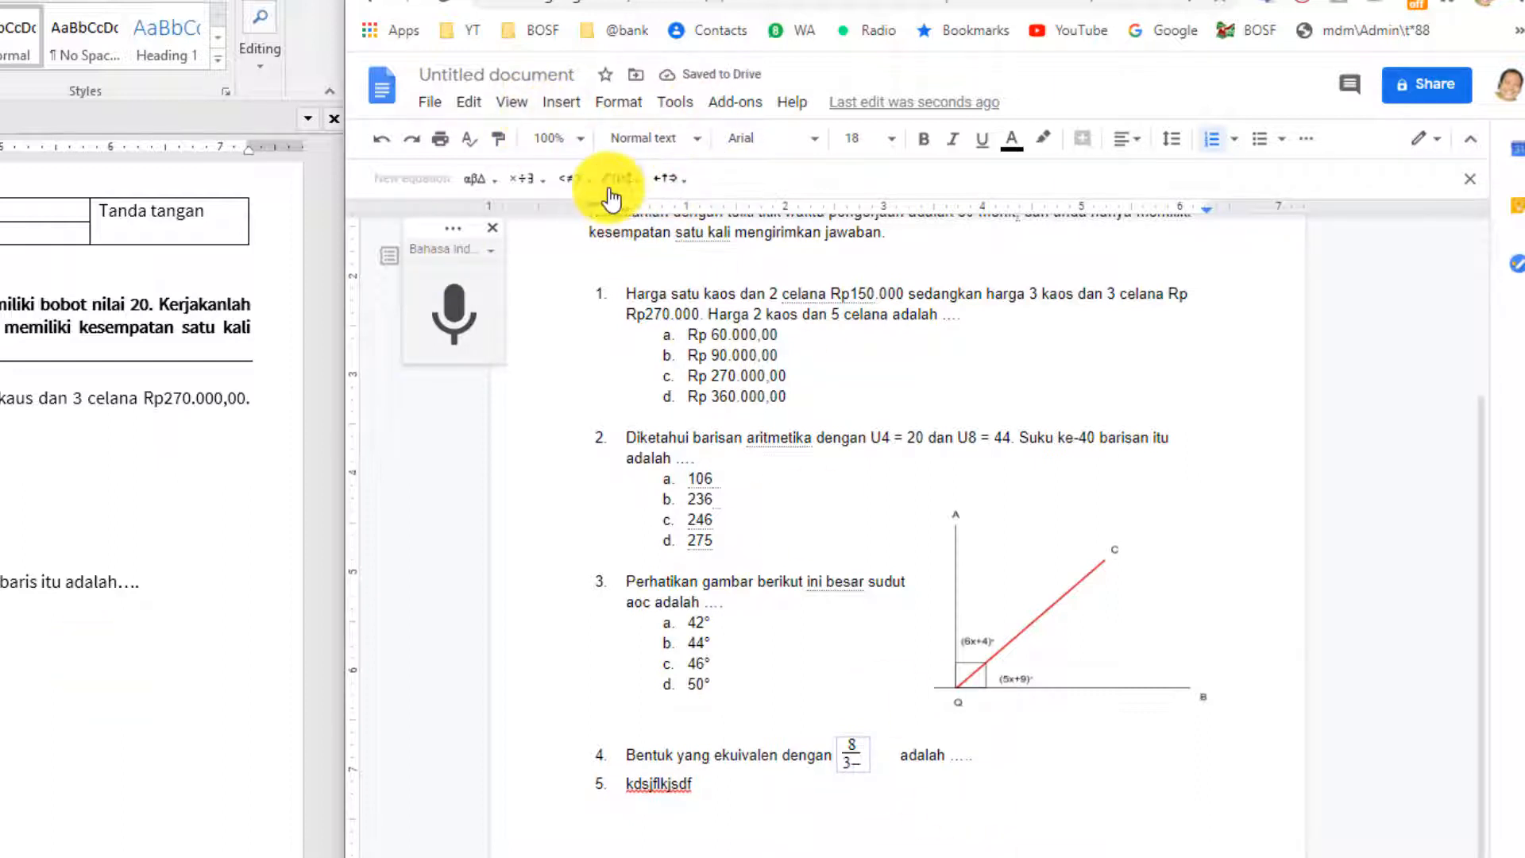
{"action": "left_click", "coordinate": [610, 181]}
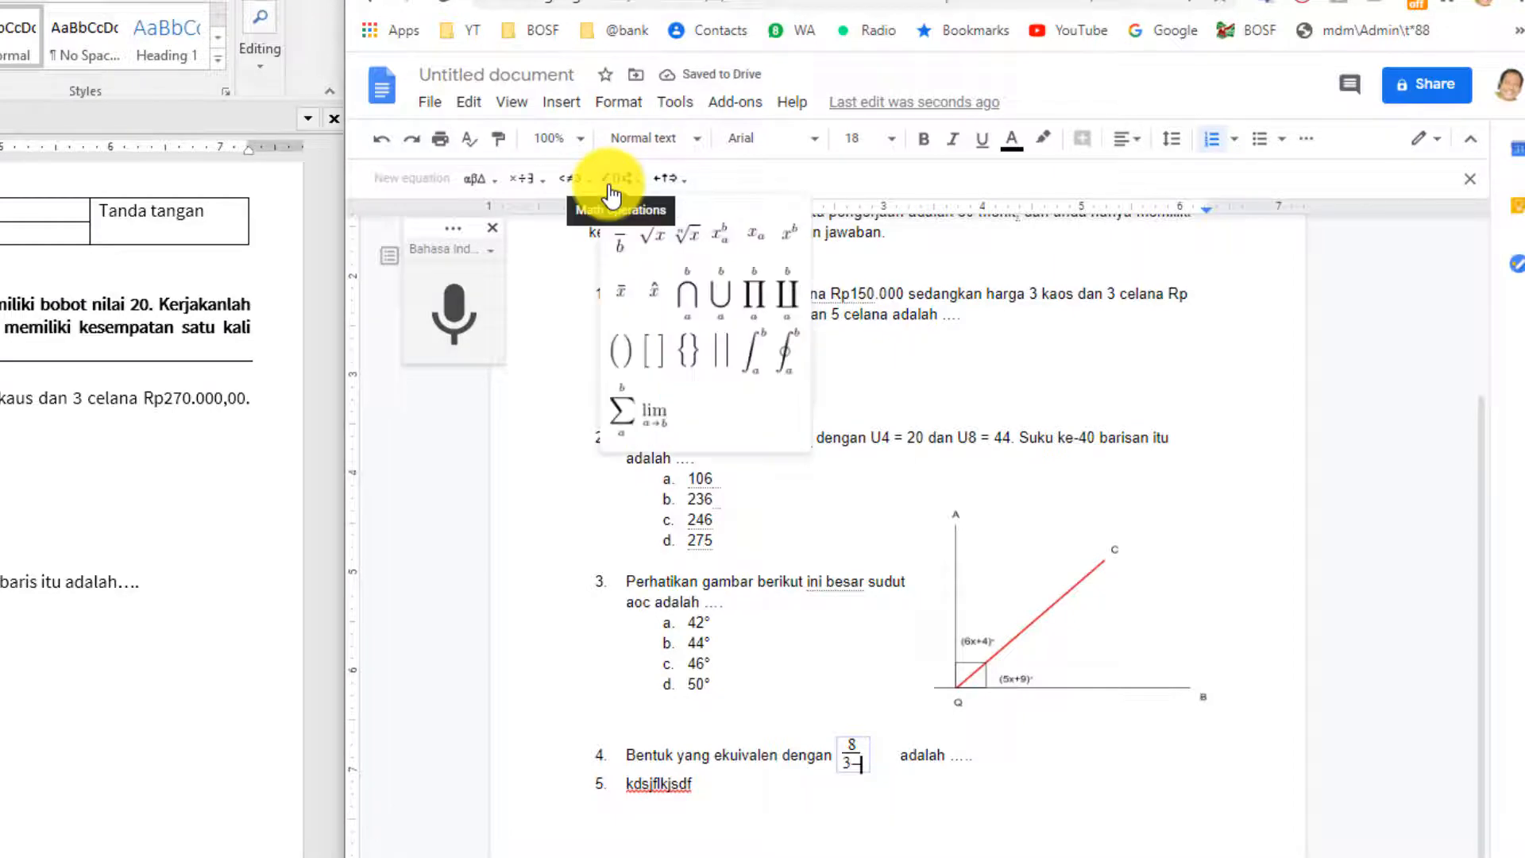
{"action": "left_click", "coordinate": [650, 237]}
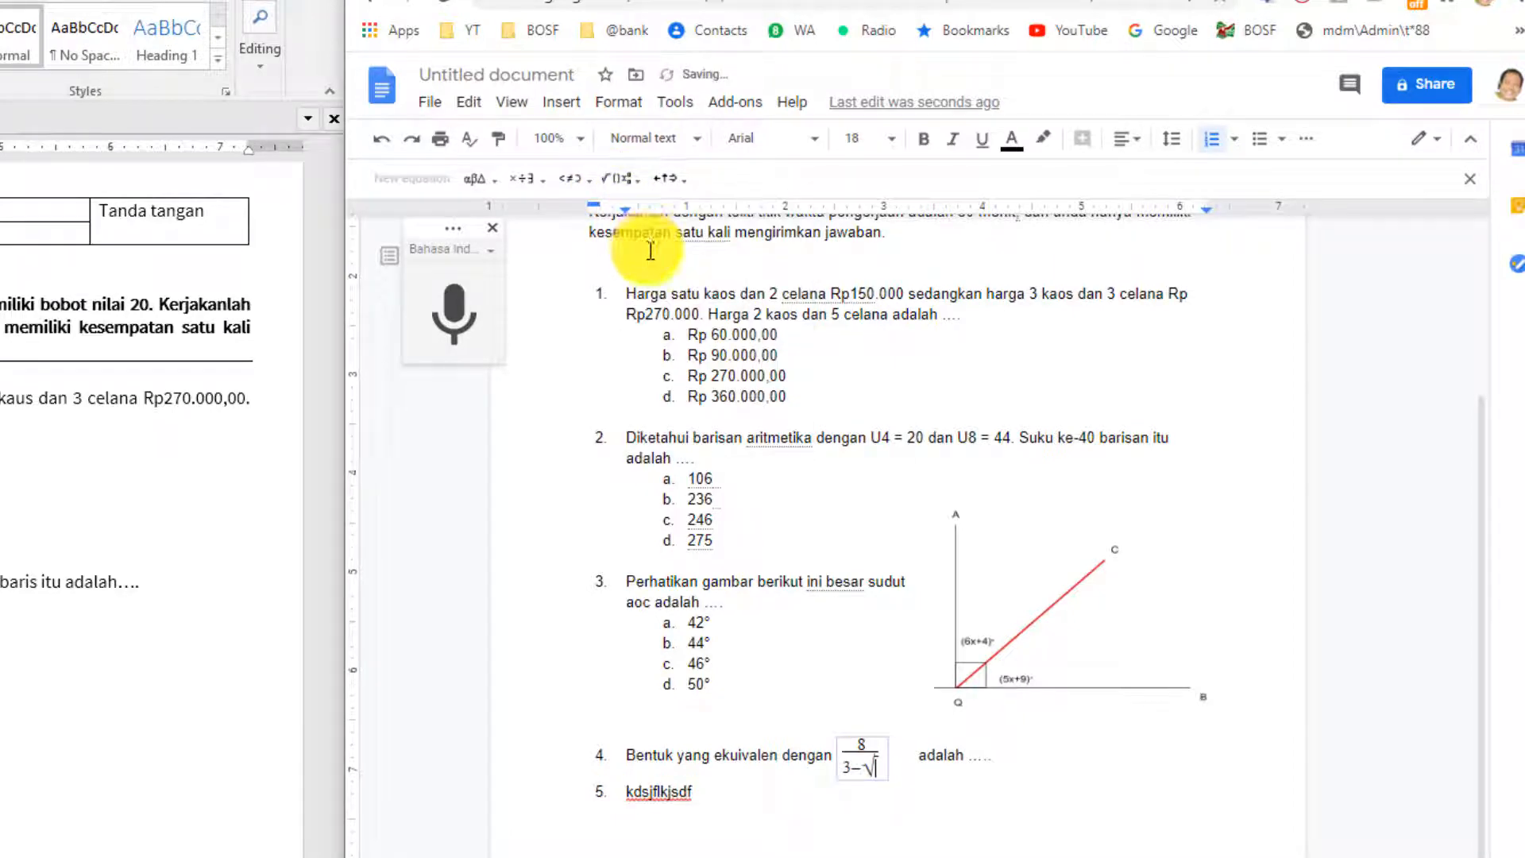
{"action": "type", "text": "5"}
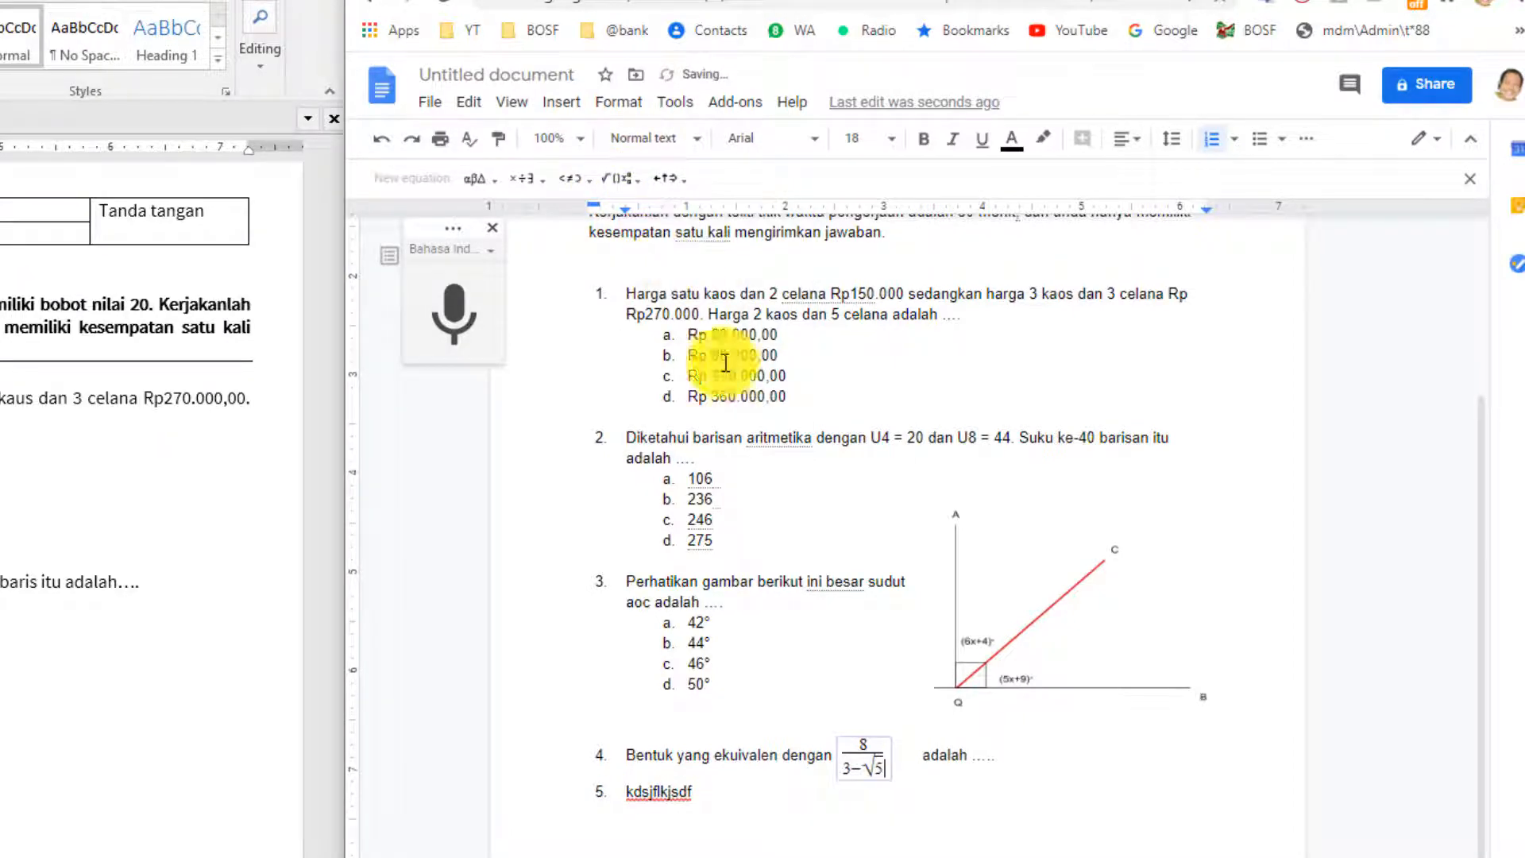
{"action": "left_click", "coordinate": [906, 755]}
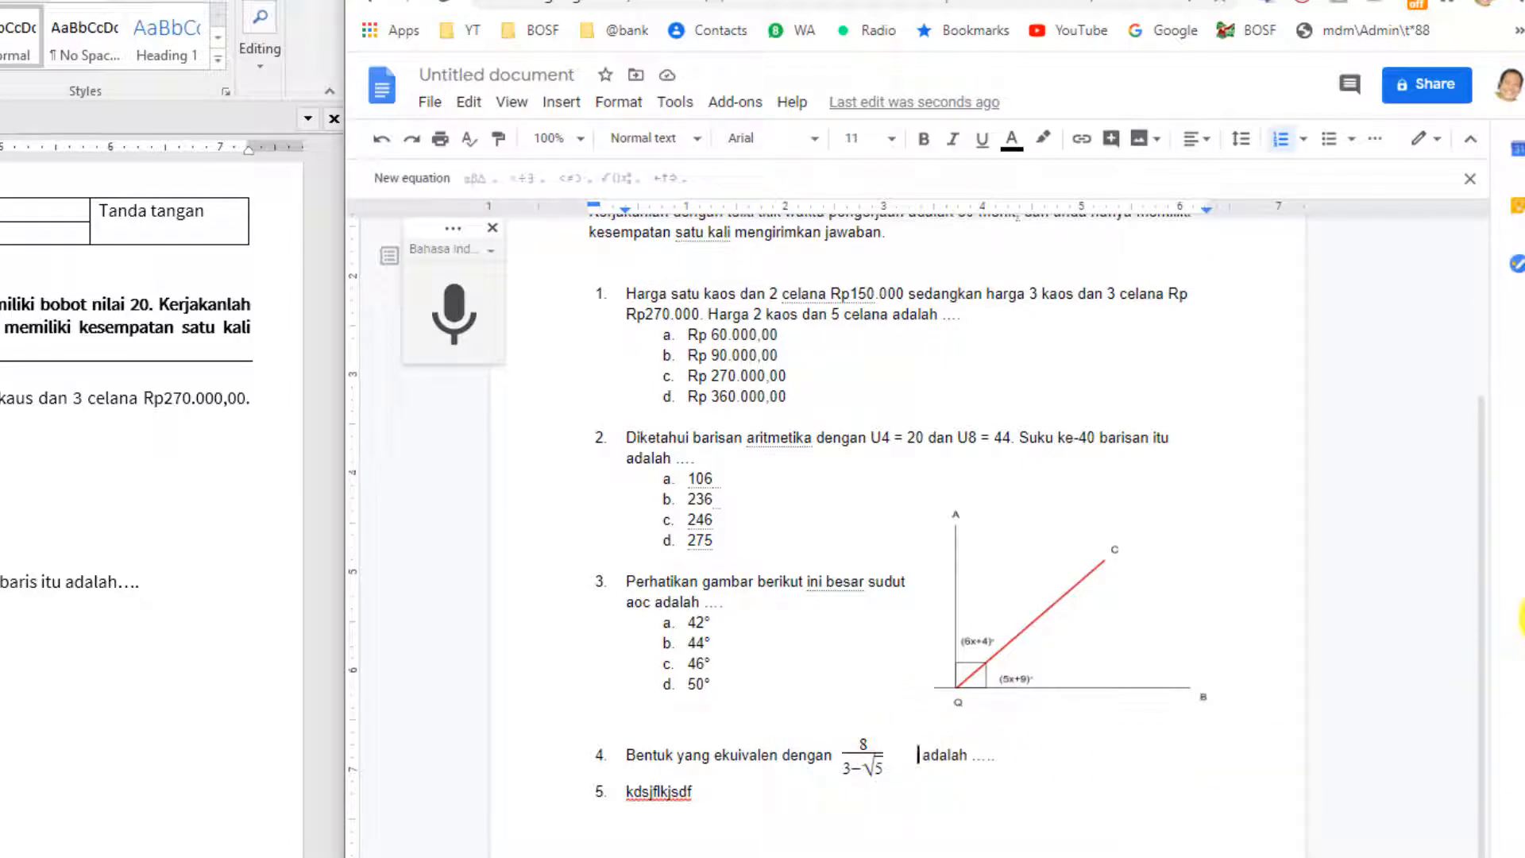
{"action": "key", "text": "BackSpace"}
{"action": "key", "text": "BackSpace"}
{"action": "key", "text": "BackSpace"}
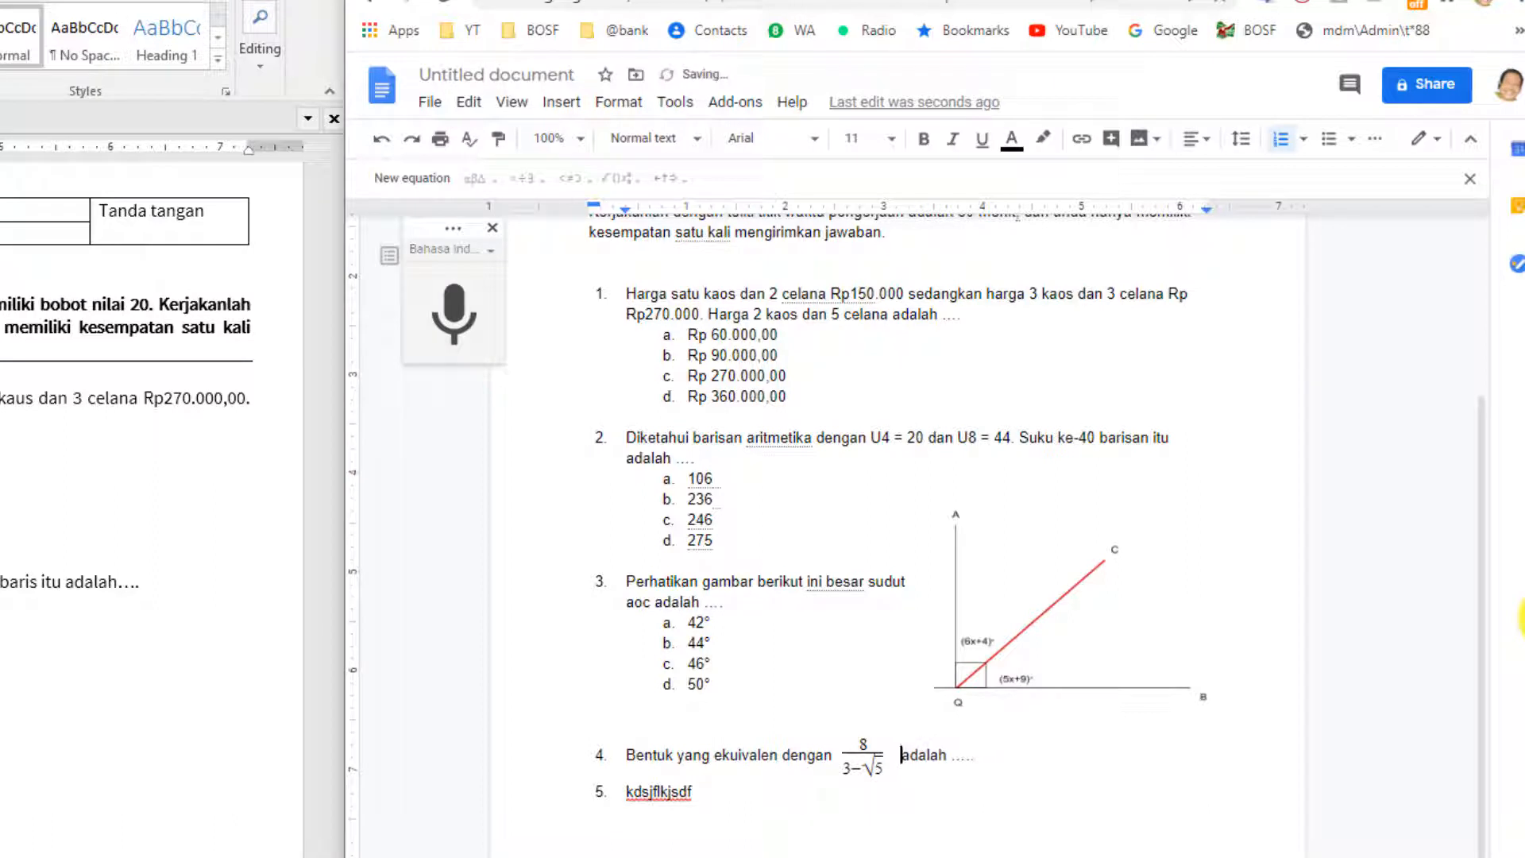
{"action": "key", "text": "BackSpace"}
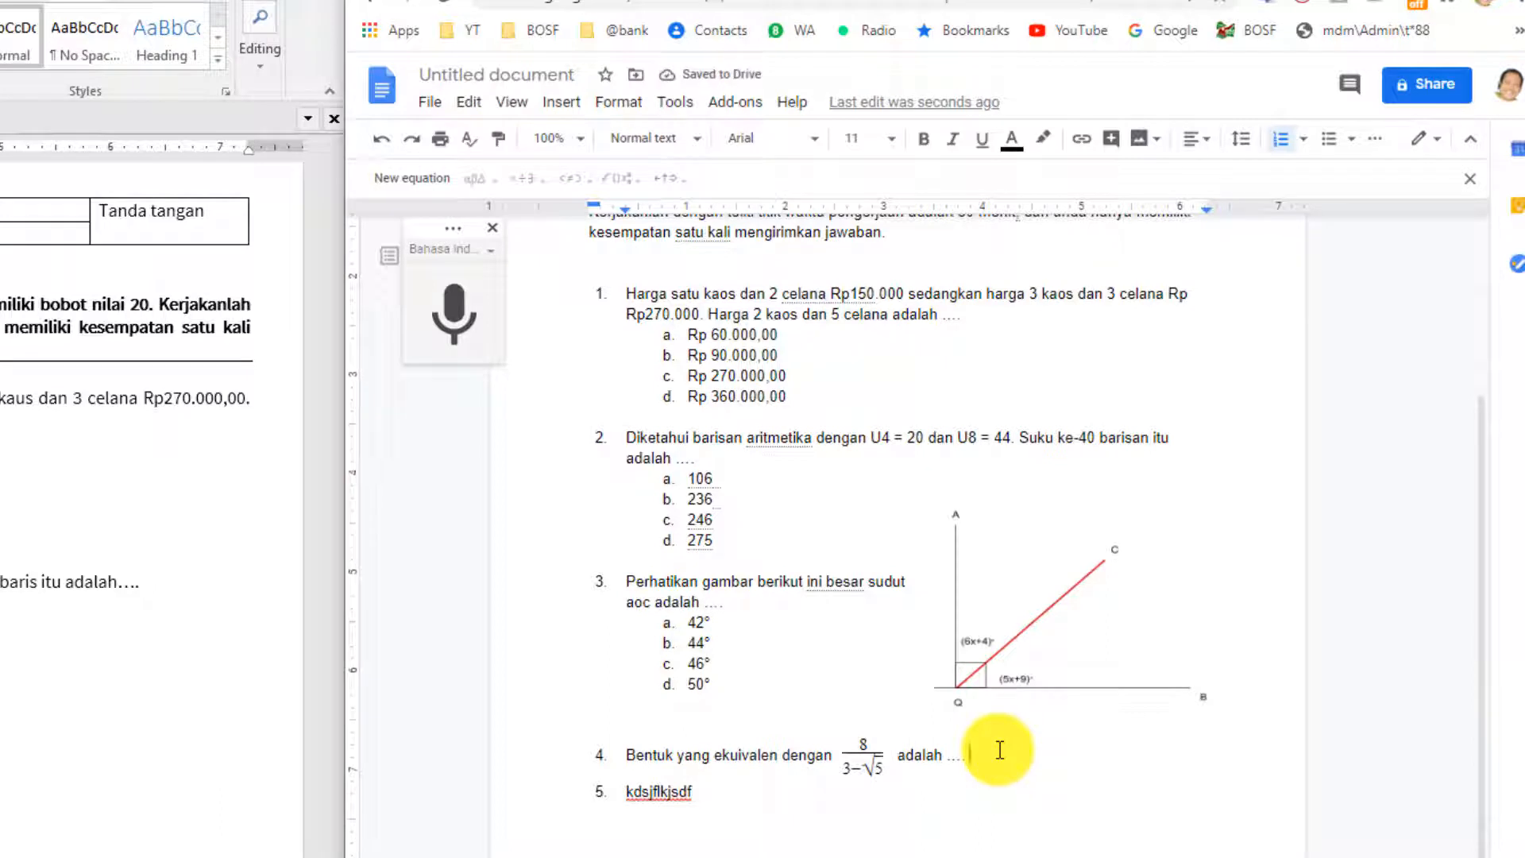
Add option a, 6 - 8√5, with the root inserted as an equation.
{"action": "key", "text": "Return"}
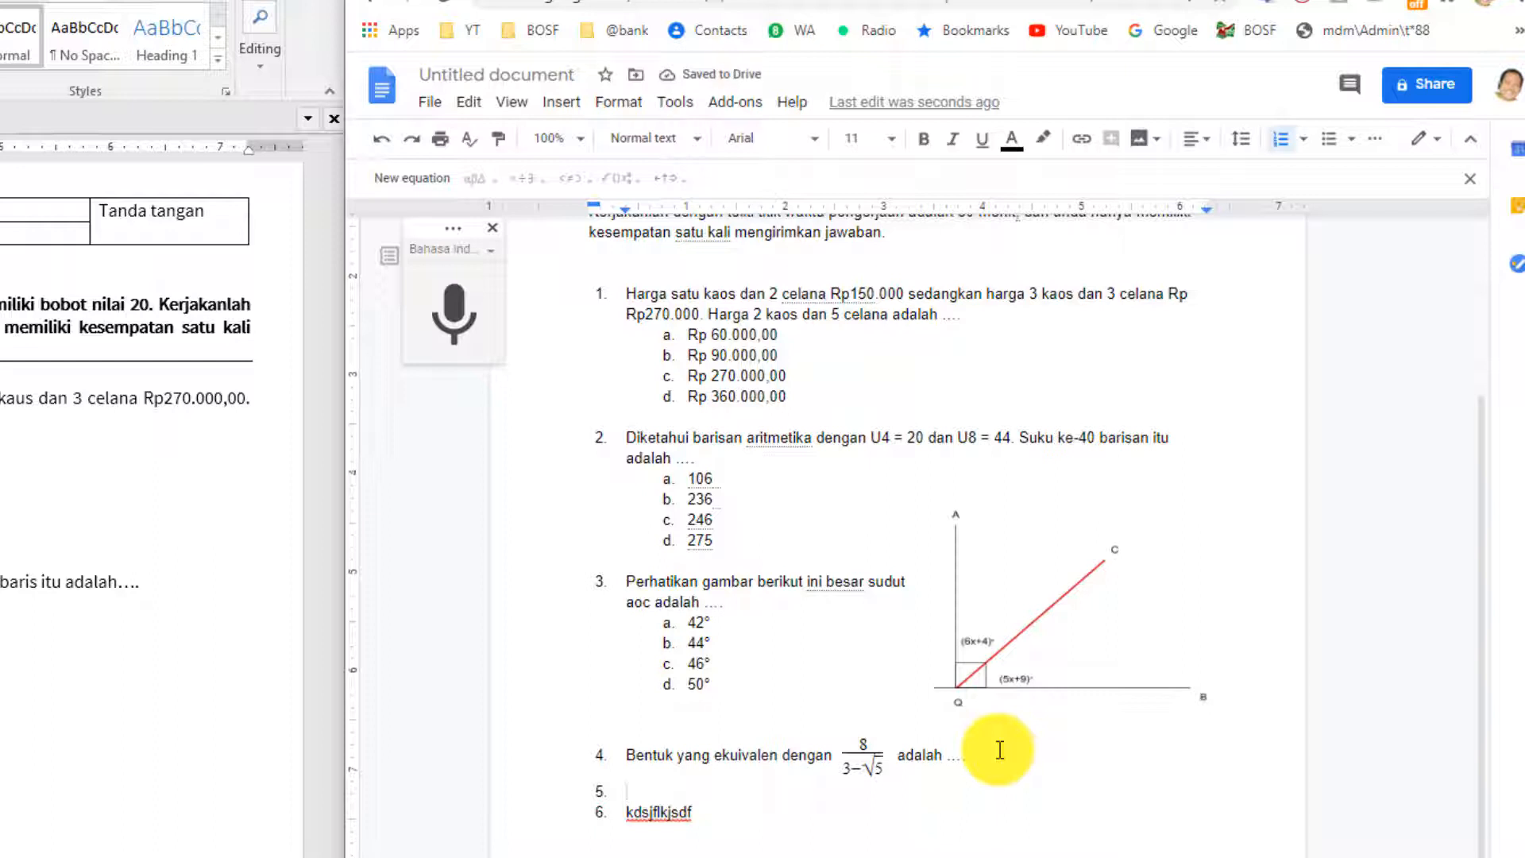
{"action": "key", "text": "Tab"}
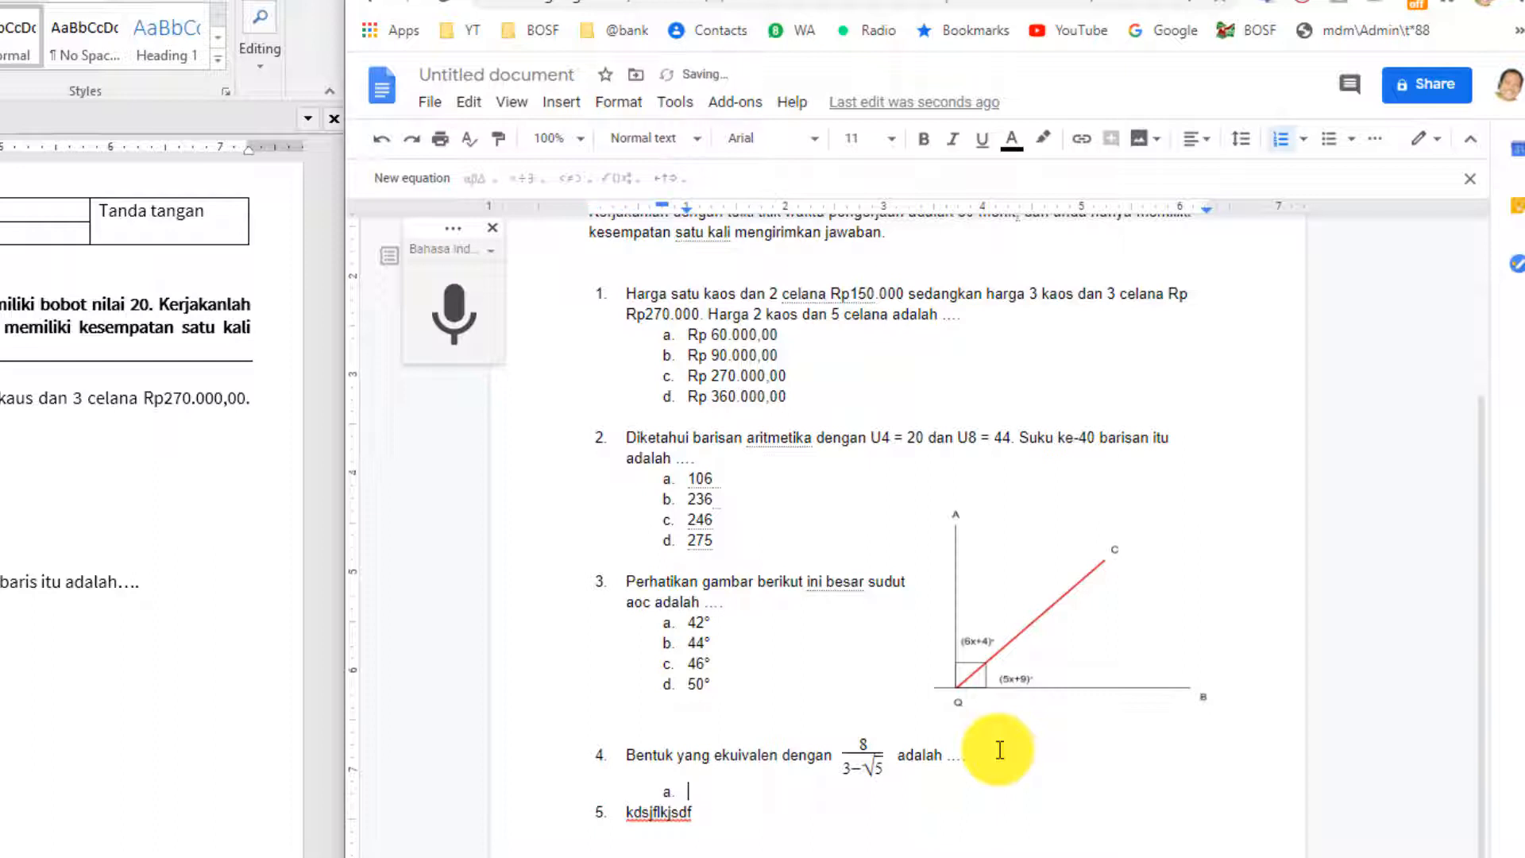
{"action": "type", "text": "6 - 8"}
{"action": "left_click", "coordinate": [559, 107]}
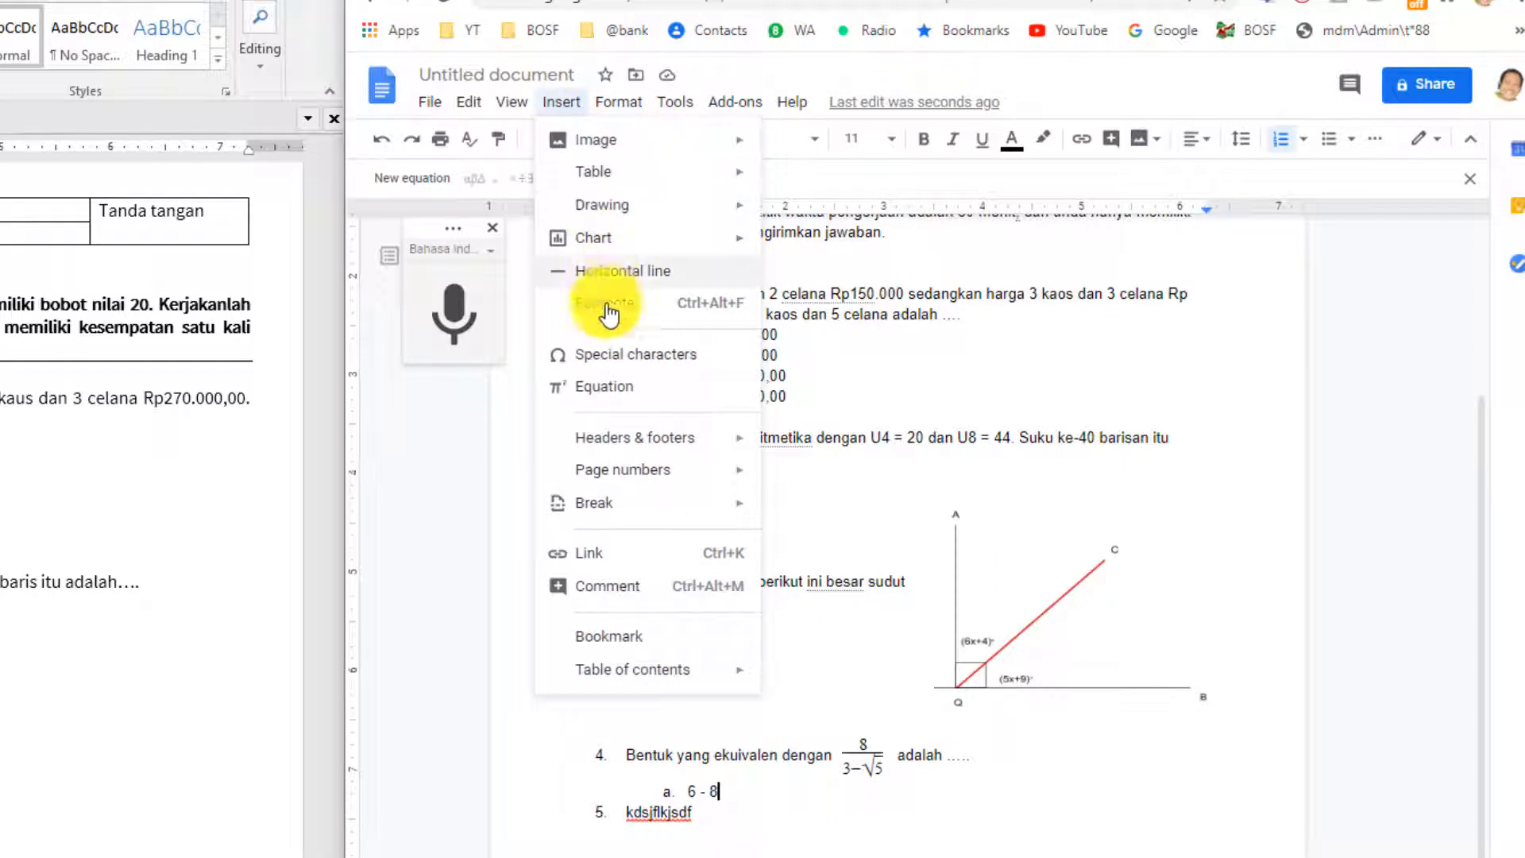
{"action": "left_click", "coordinate": [610, 388]}
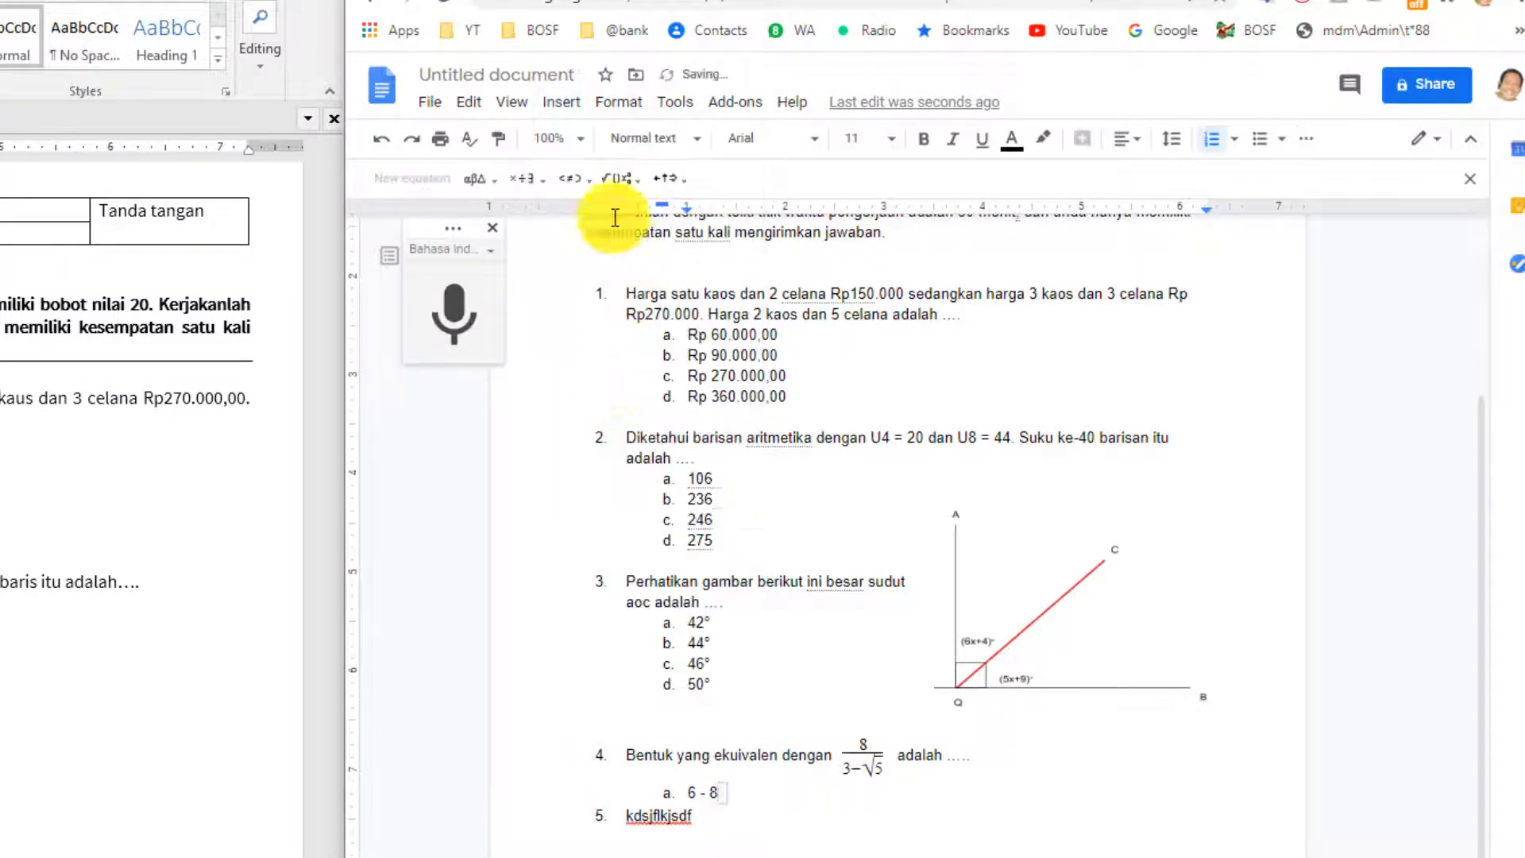
{"action": "left_click", "coordinate": [612, 178]}
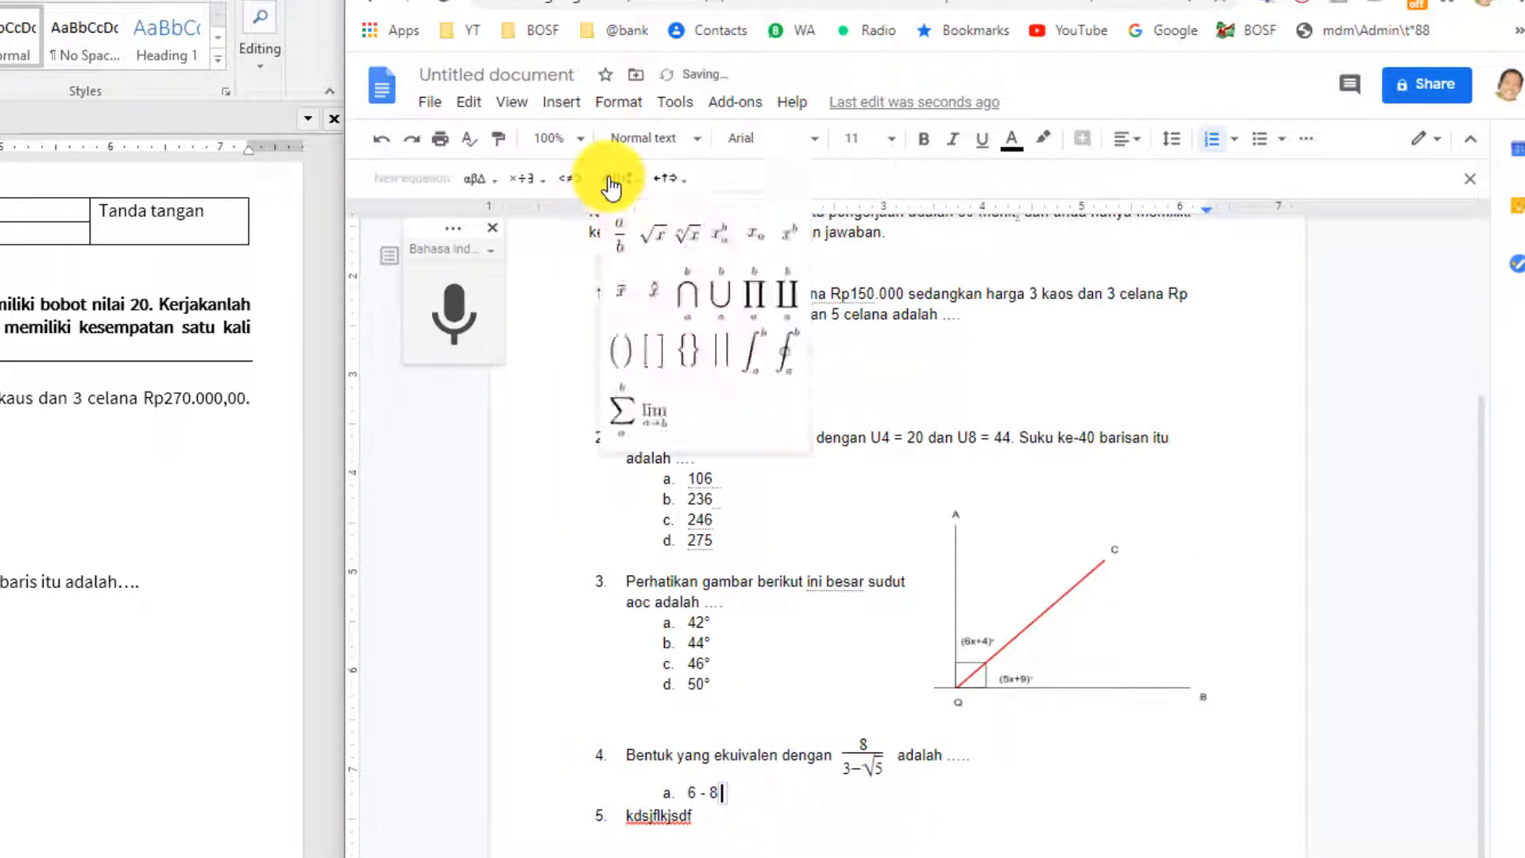
{"action": "left_click", "coordinate": [651, 249]}
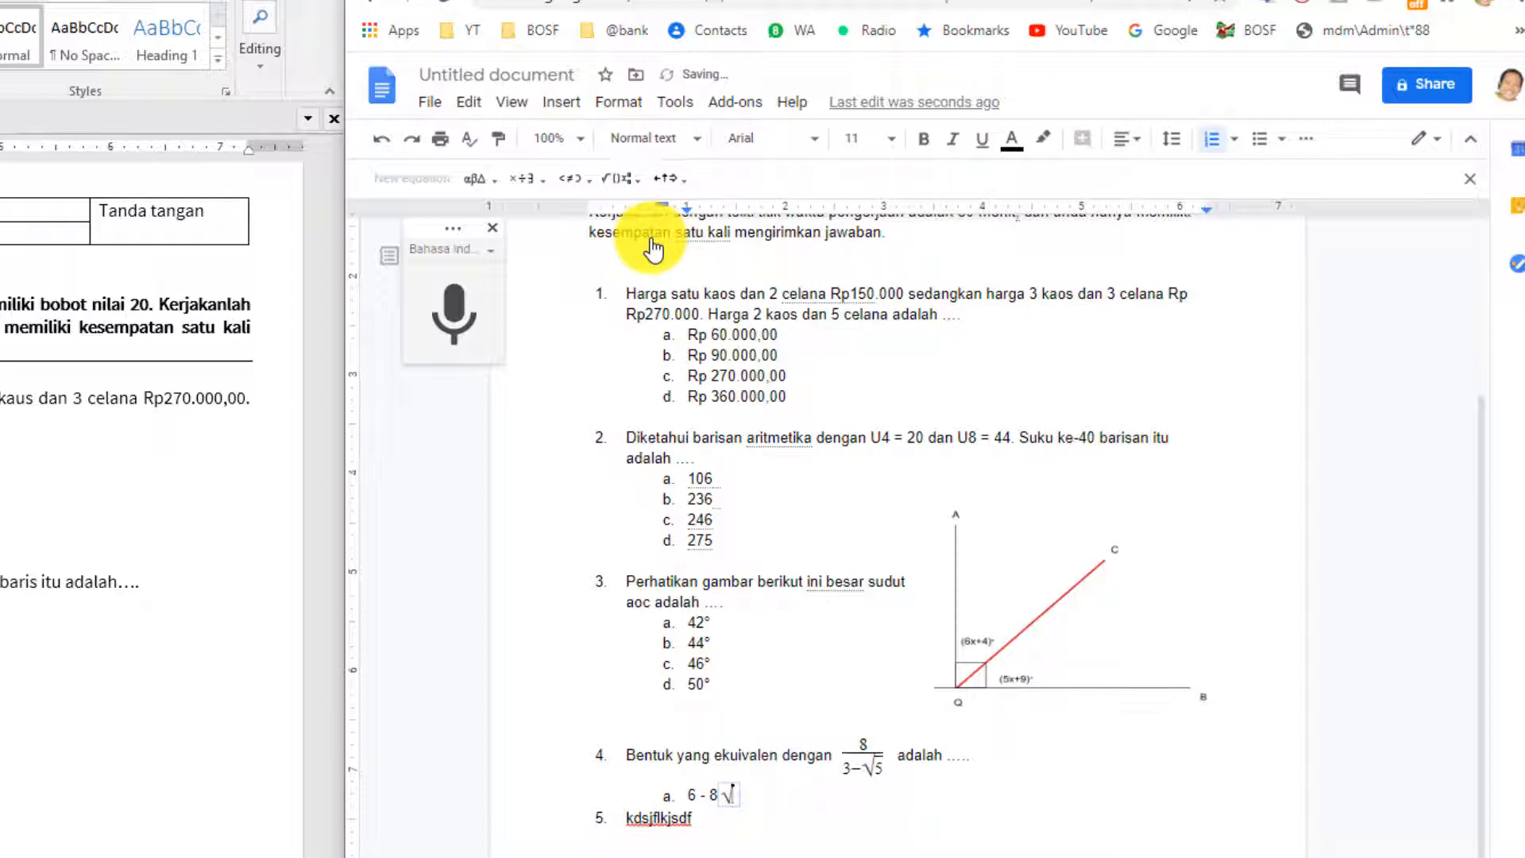
{"action": "type", "text": "5"}
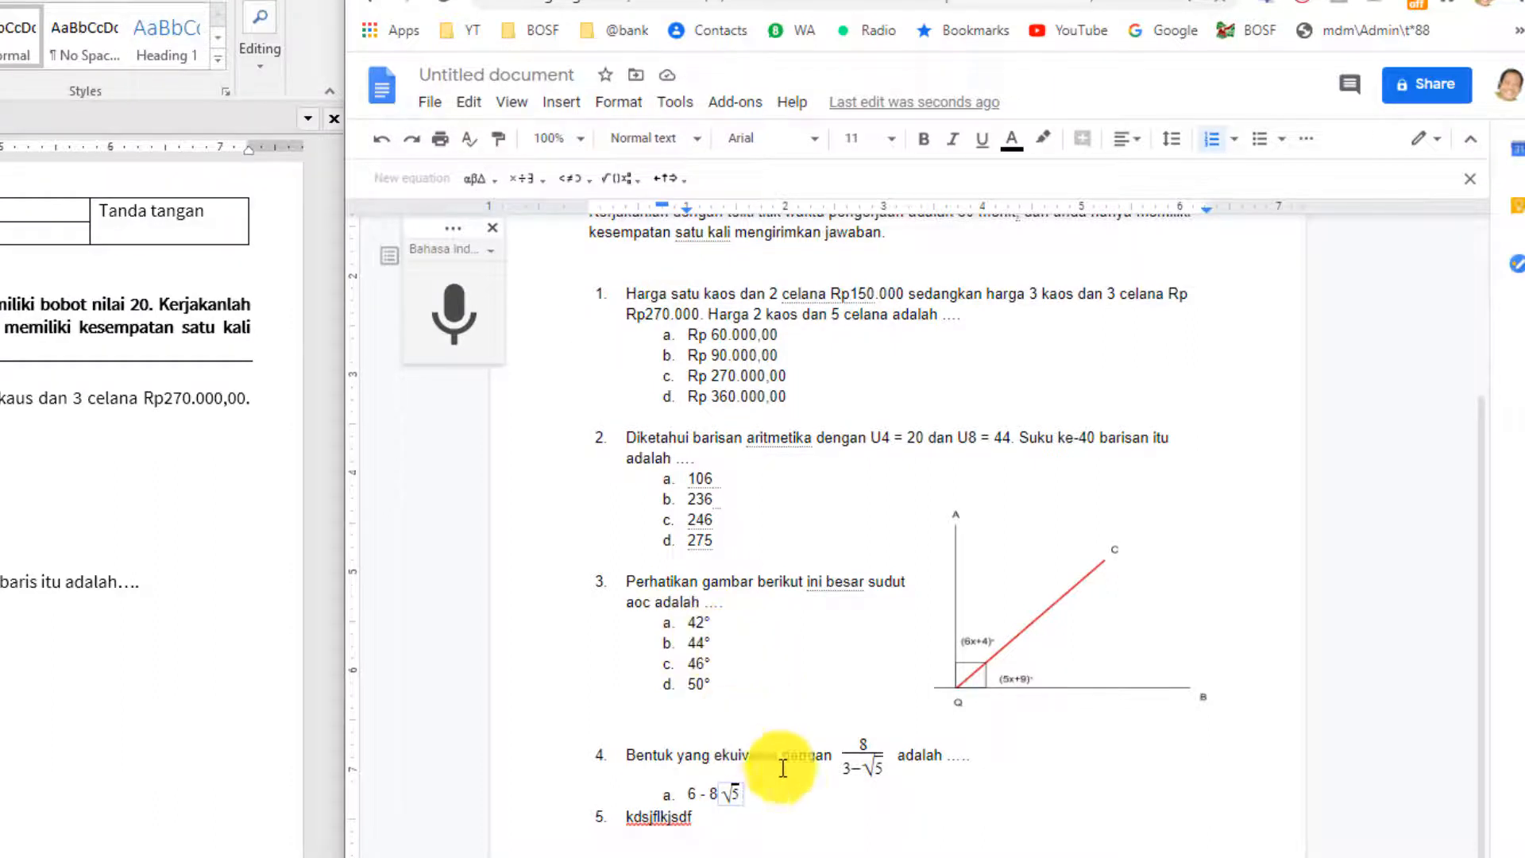
{"action": "left_click", "coordinate": [775, 799]}
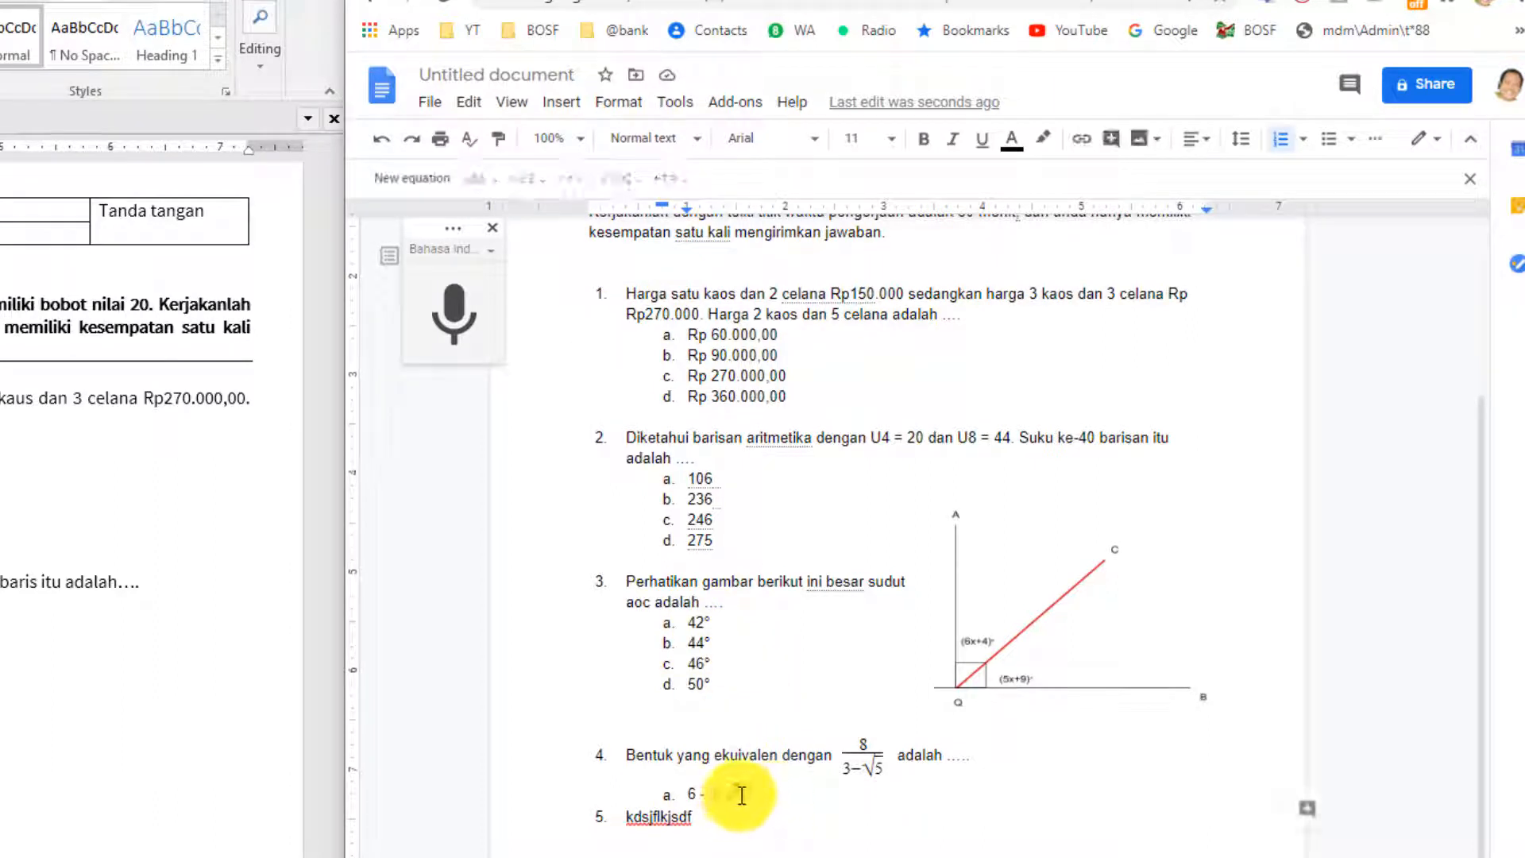
{"action": "left_click", "coordinate": [741, 795]}
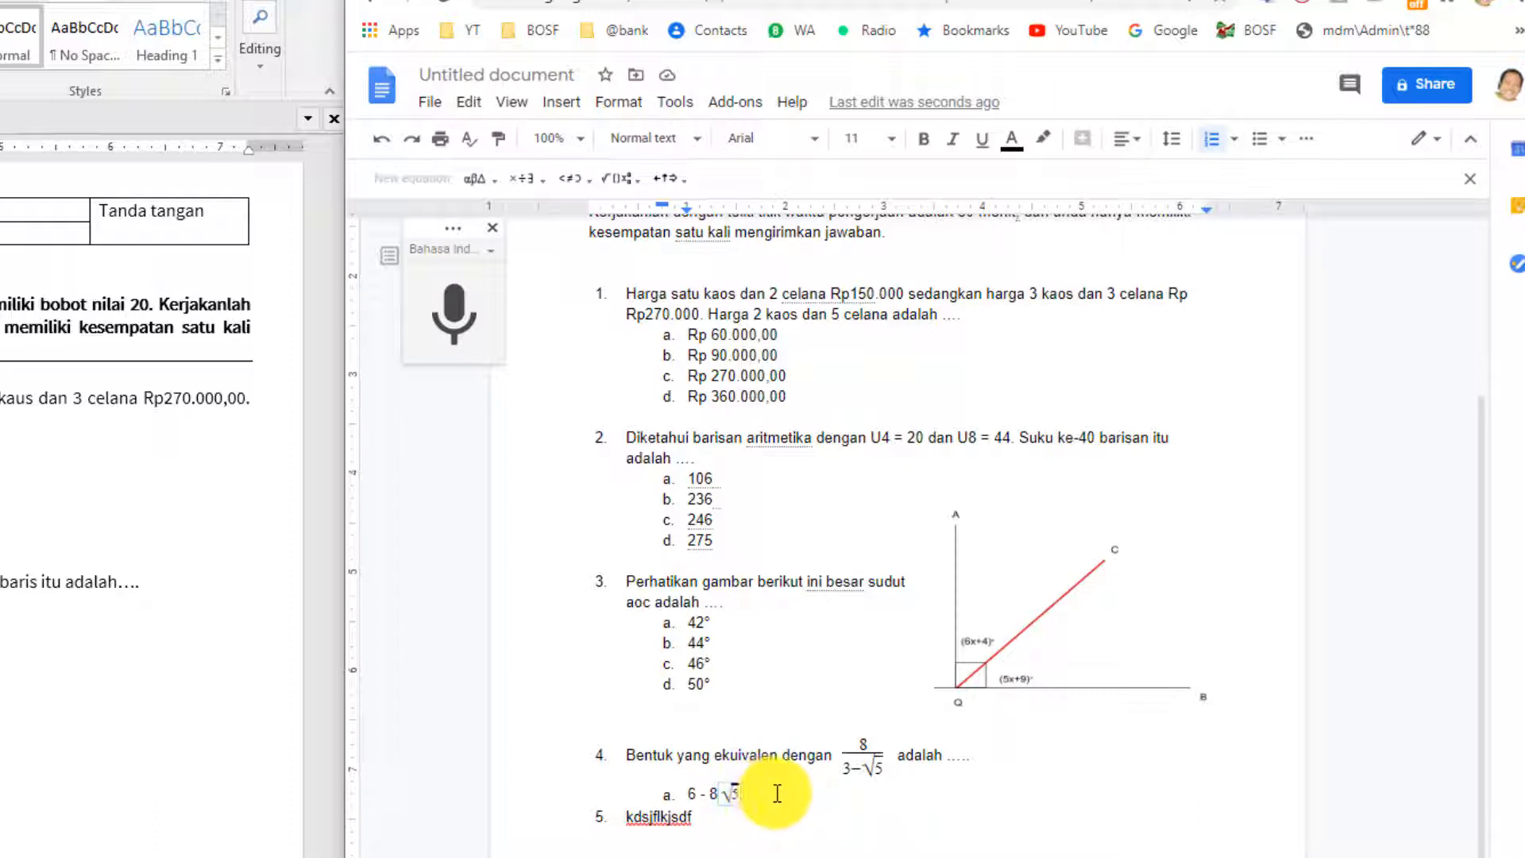
{"action": "left_click", "coordinate": [777, 794]}
Add option b, 6 - 2√5, reusing a copy of the √5 equation.
{"action": "key", "text": "Return"}
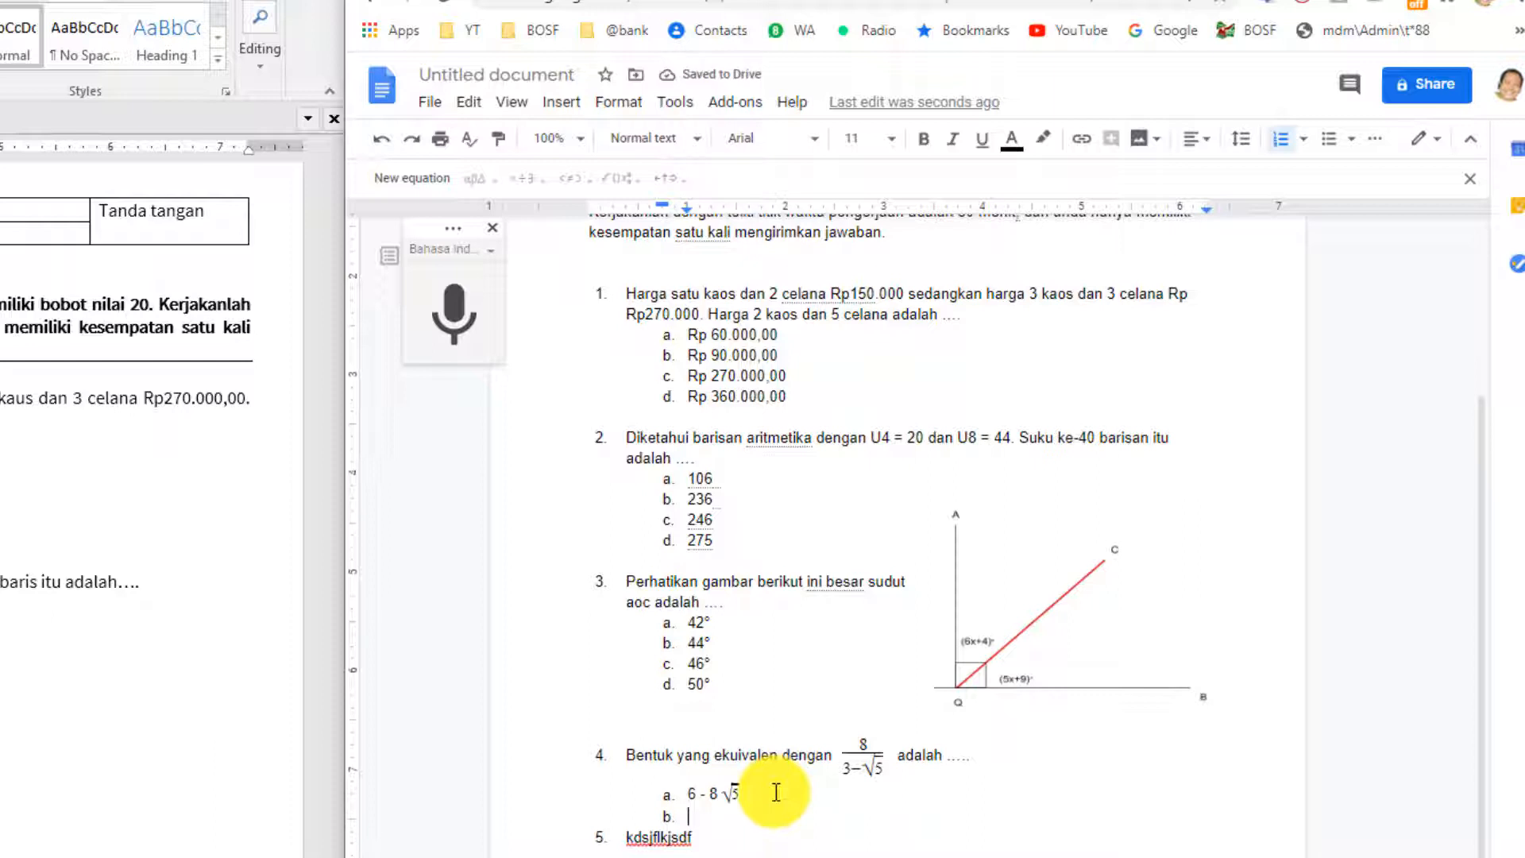
{"action": "type", "text": "6 - 2"}
{"action": "left_click", "coordinate": [725, 793]}
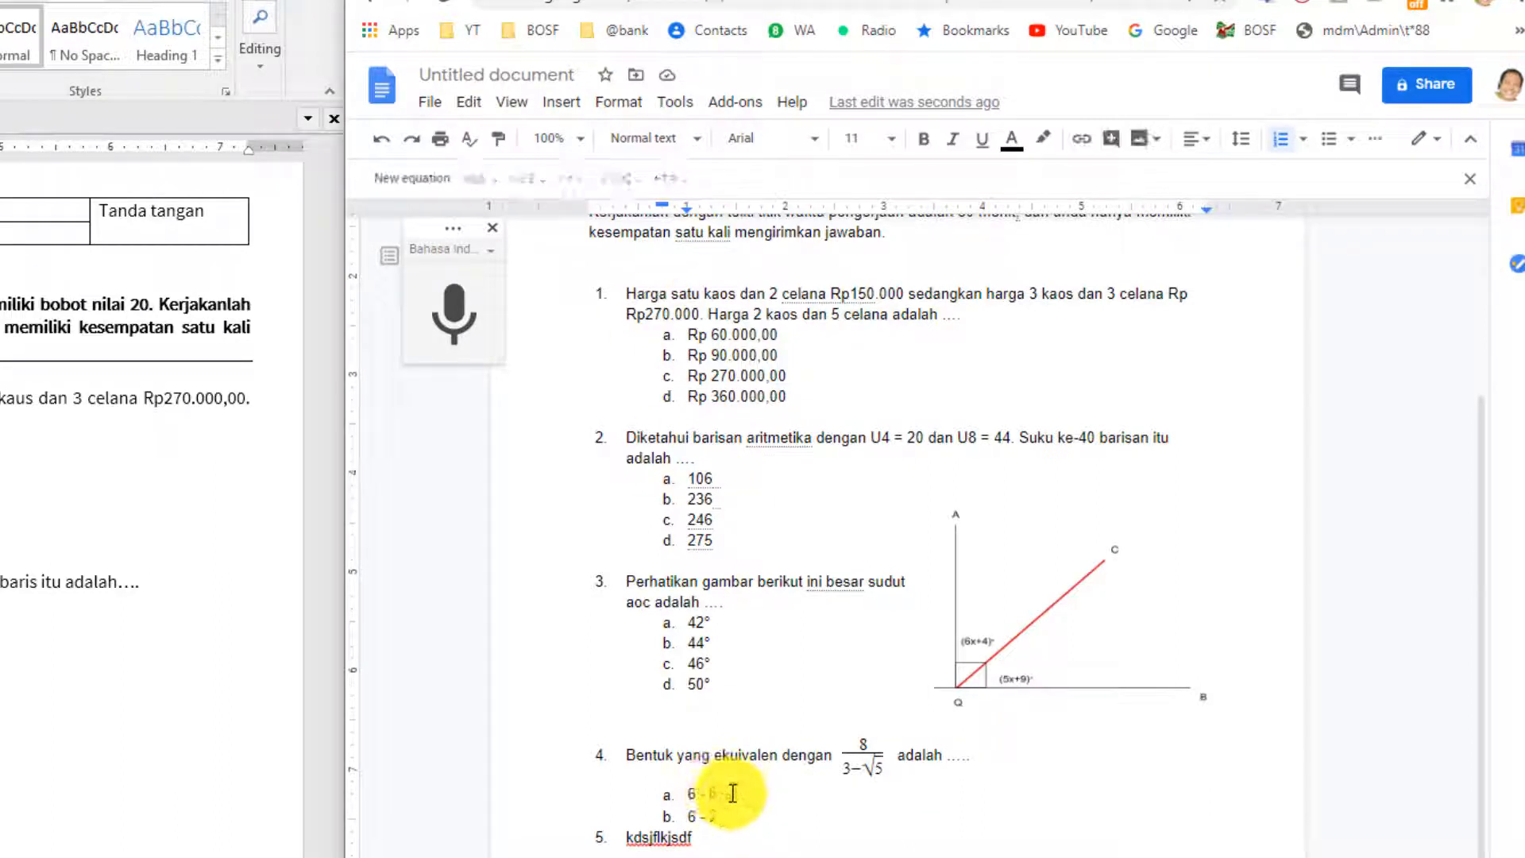
{"action": "double_click", "coordinate": [757, 794]}
{"action": "key", "text": "ctrl+c"}
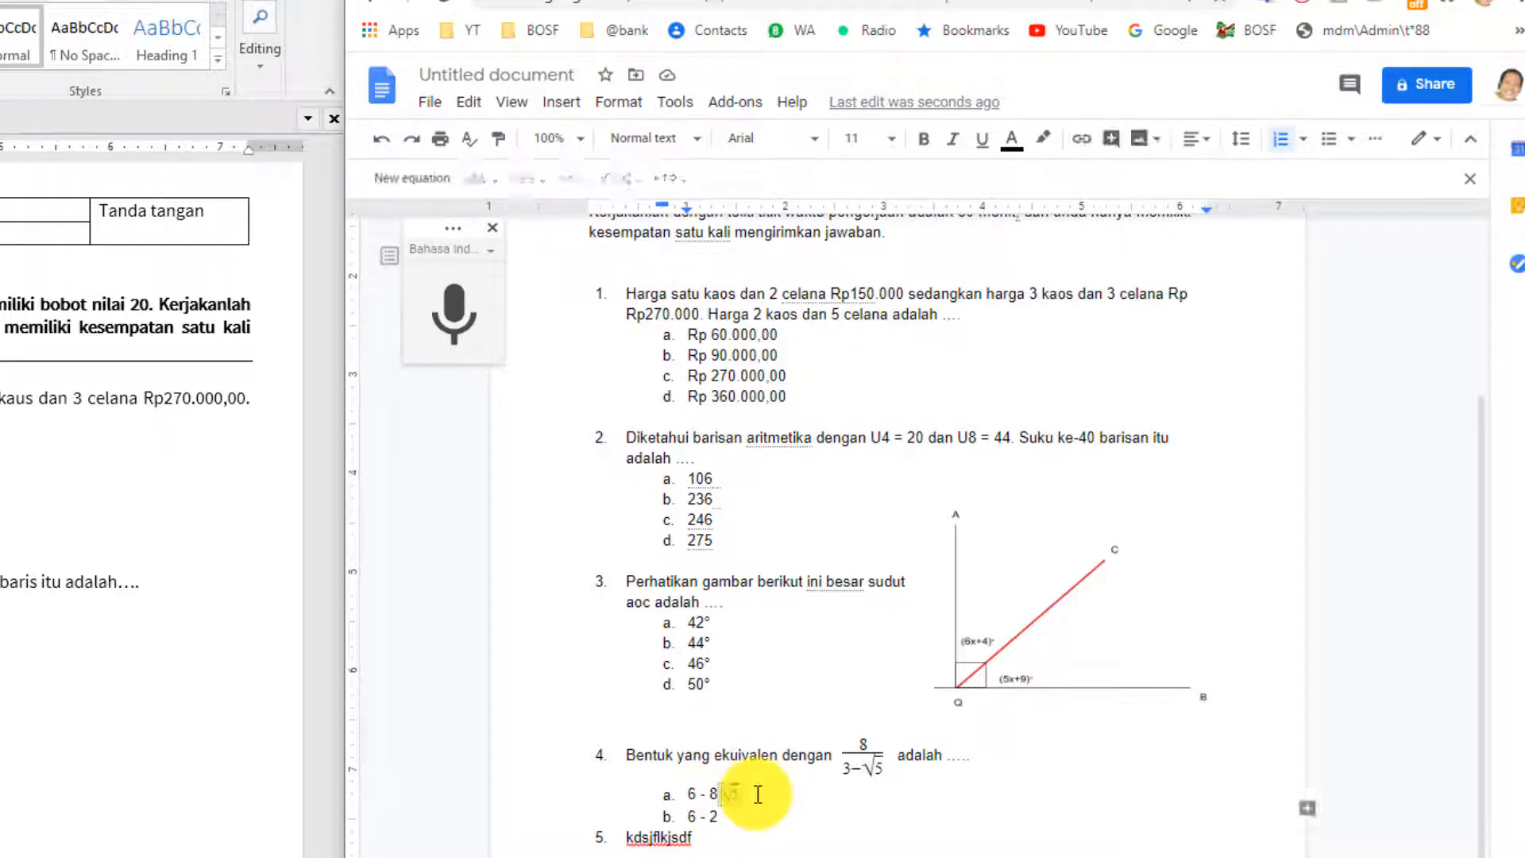
{"action": "left_click", "coordinate": [731, 814]}
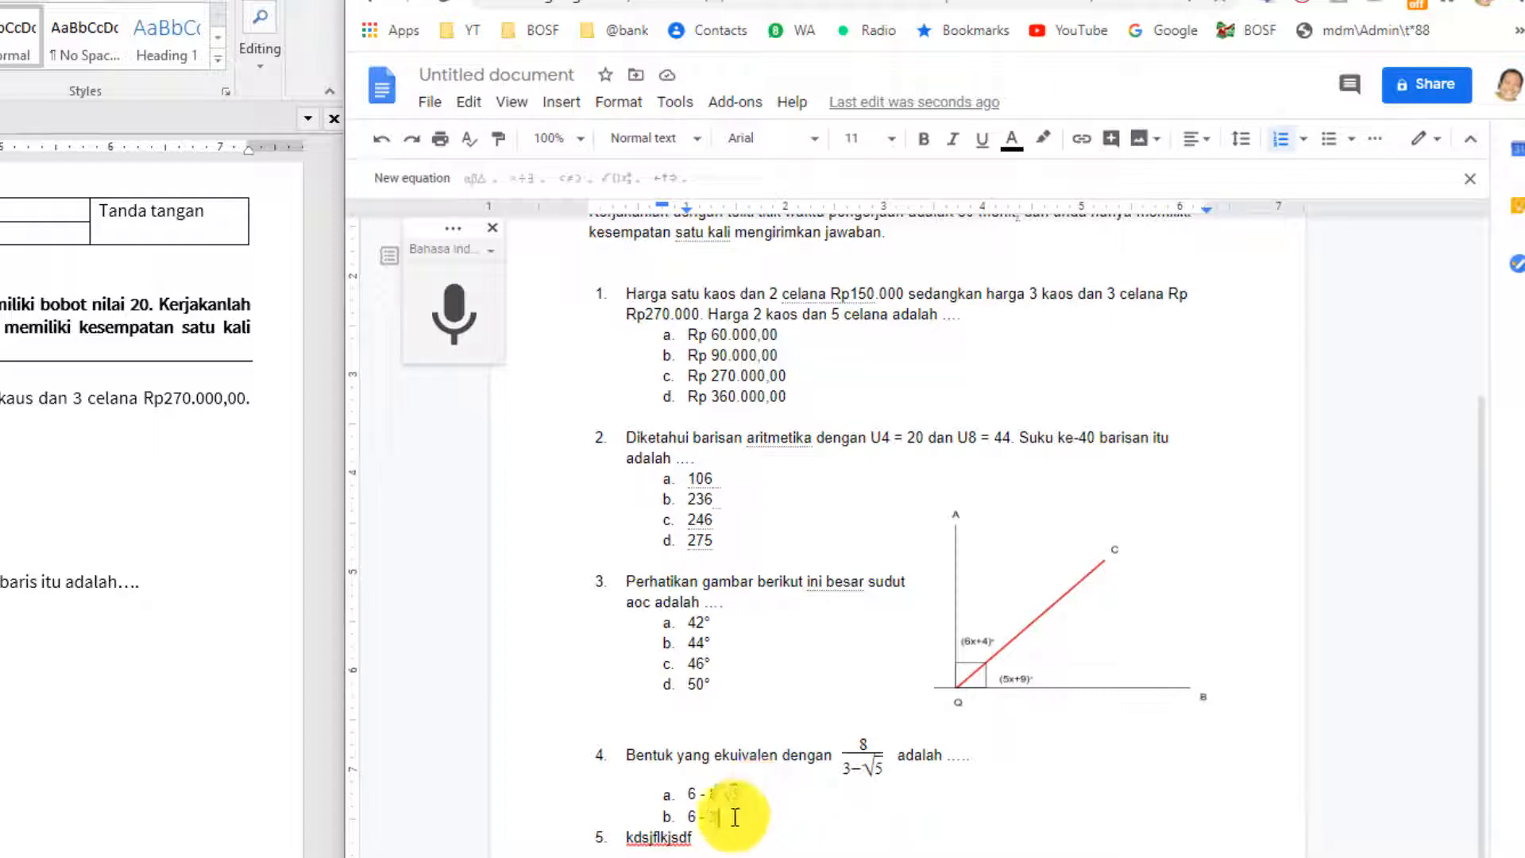
{"action": "key", "text": "ctrl+v"}
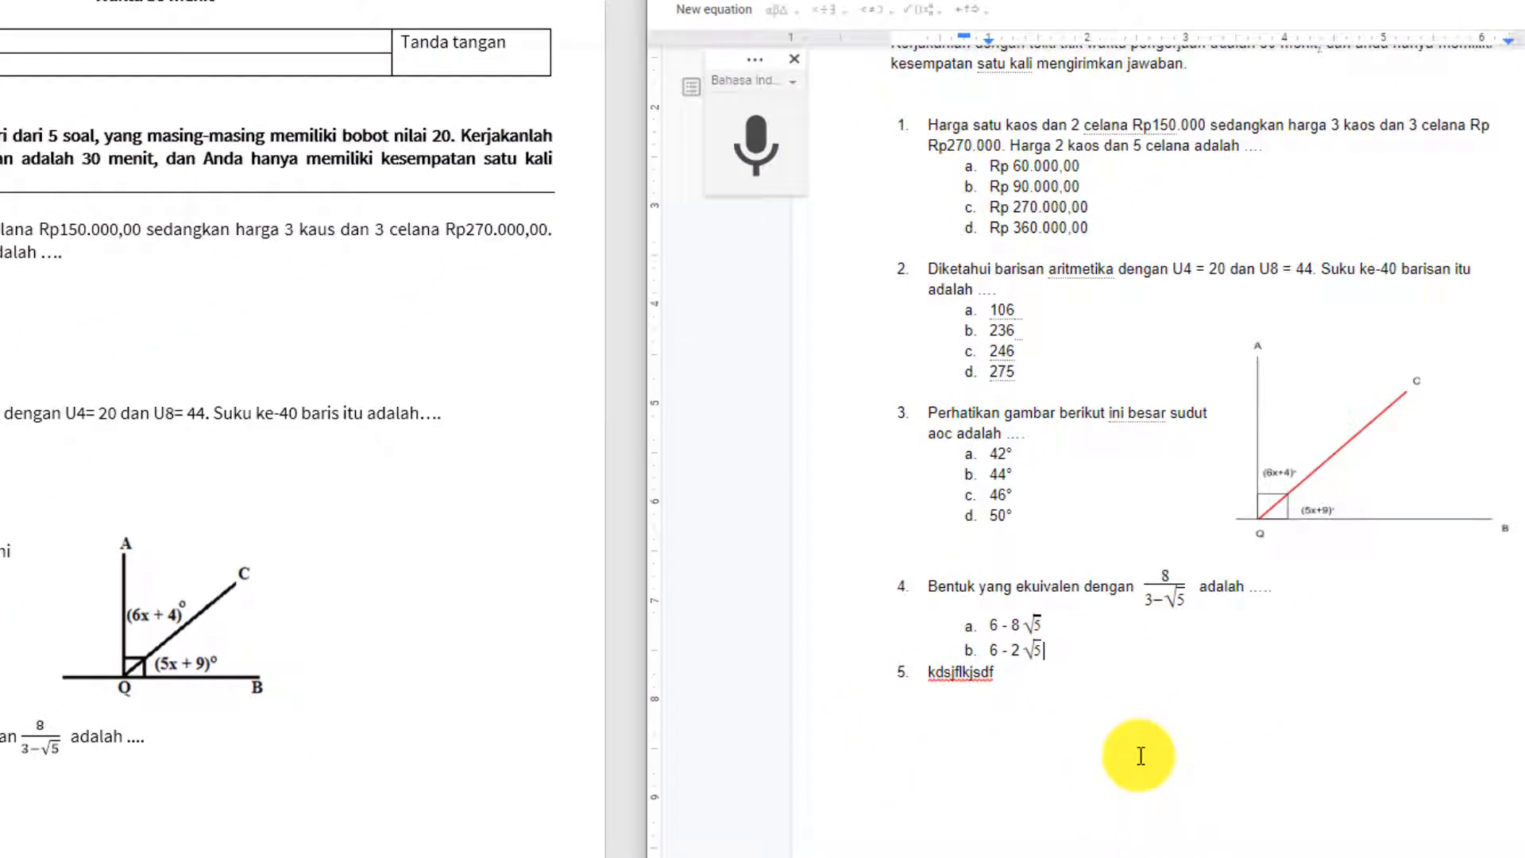
Type options c, 6 + 2√5, and d, 6 + 8√5, pasting the √5 equation into each.
{"action": "key", "text": "Return"}
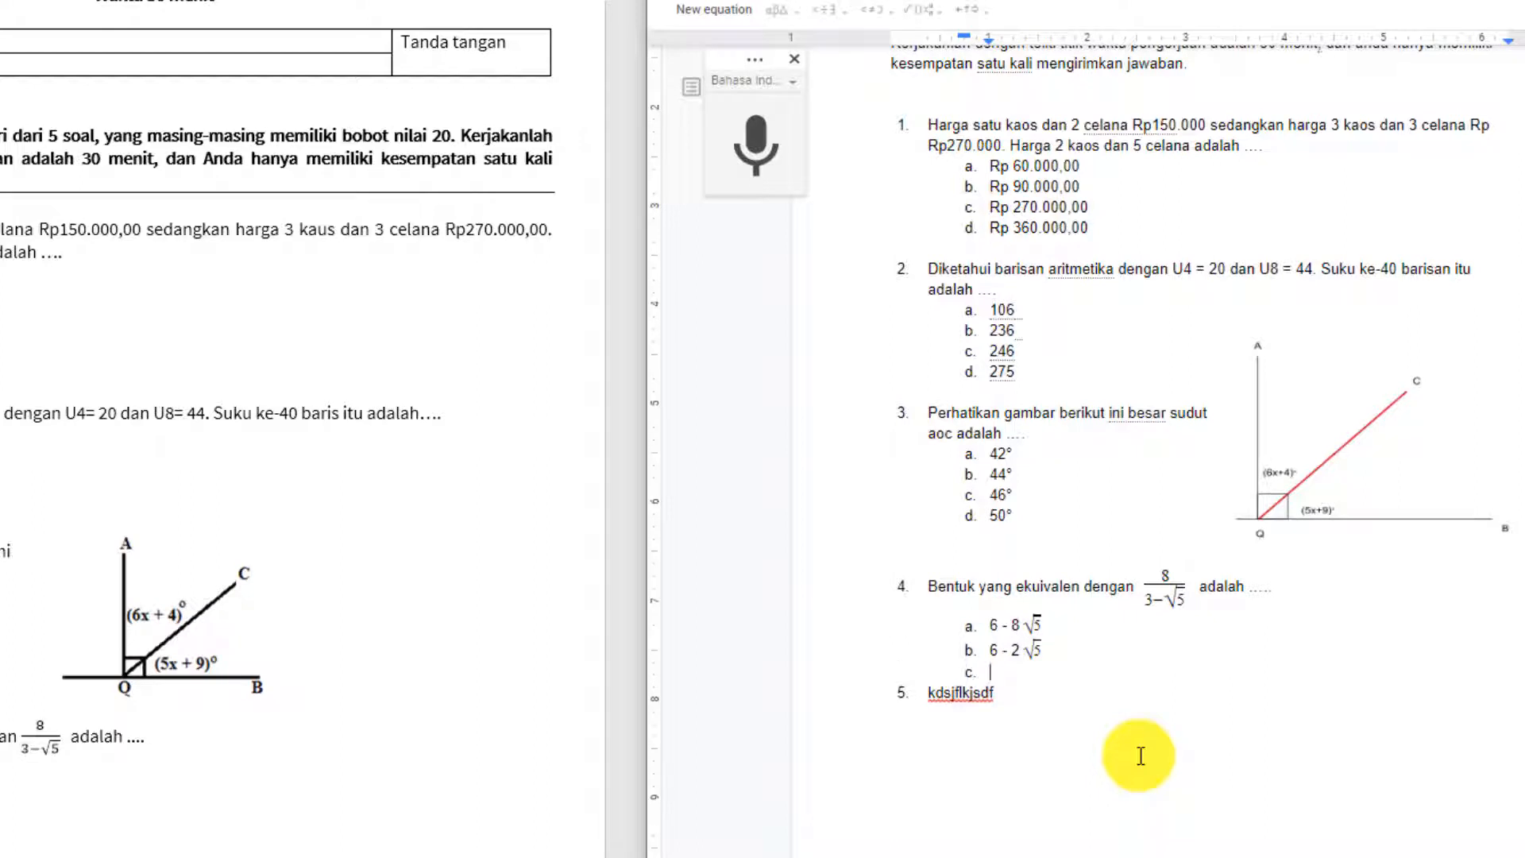
{"action": "type", "text": "6 + 2"}
{"action": "key", "text": "ctrl+v"}
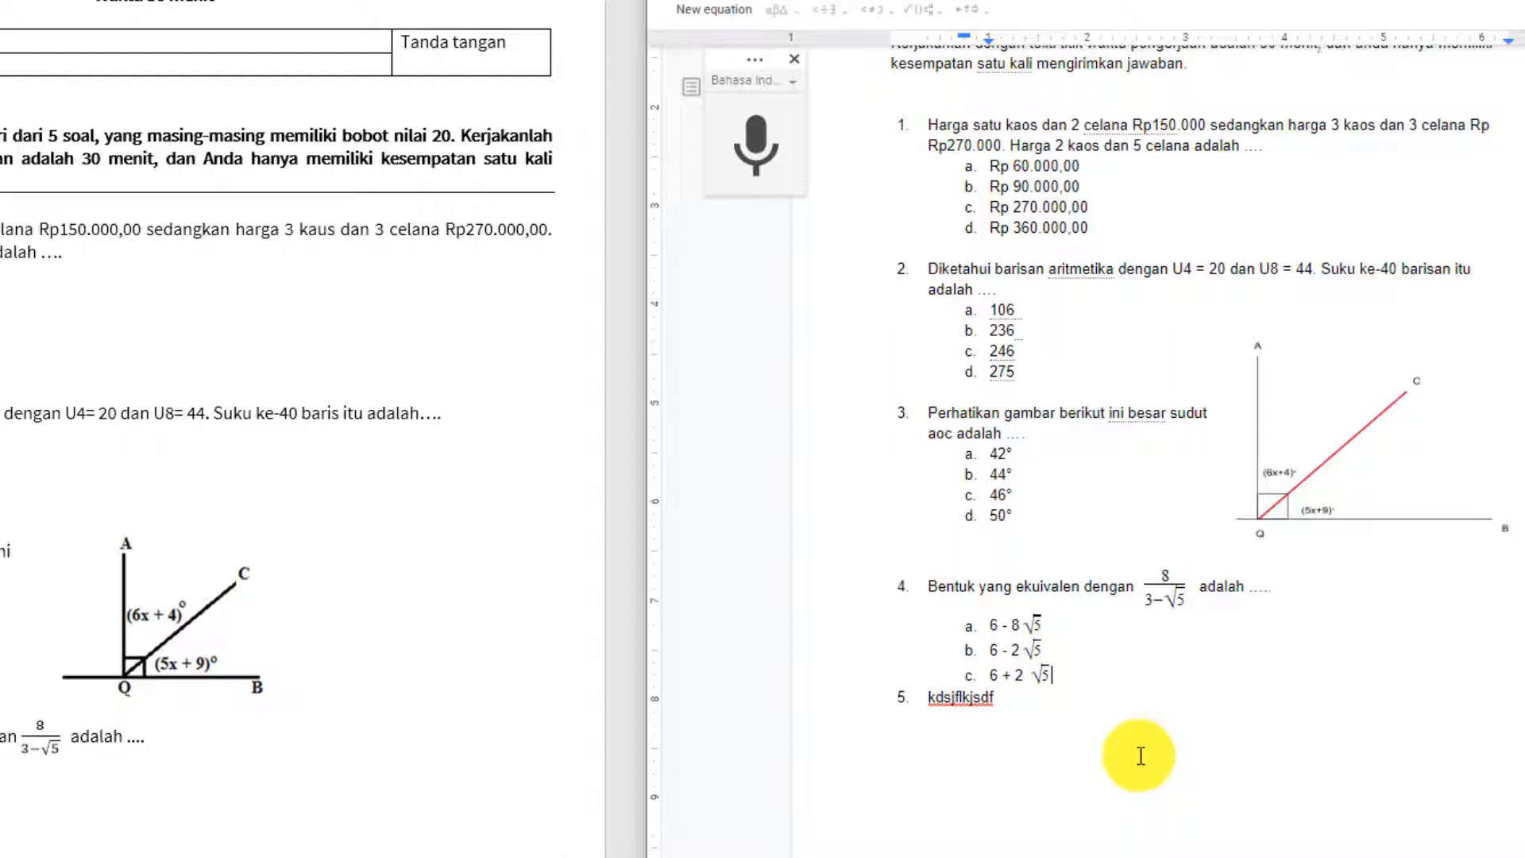
{"action": "key", "text": "Return"}
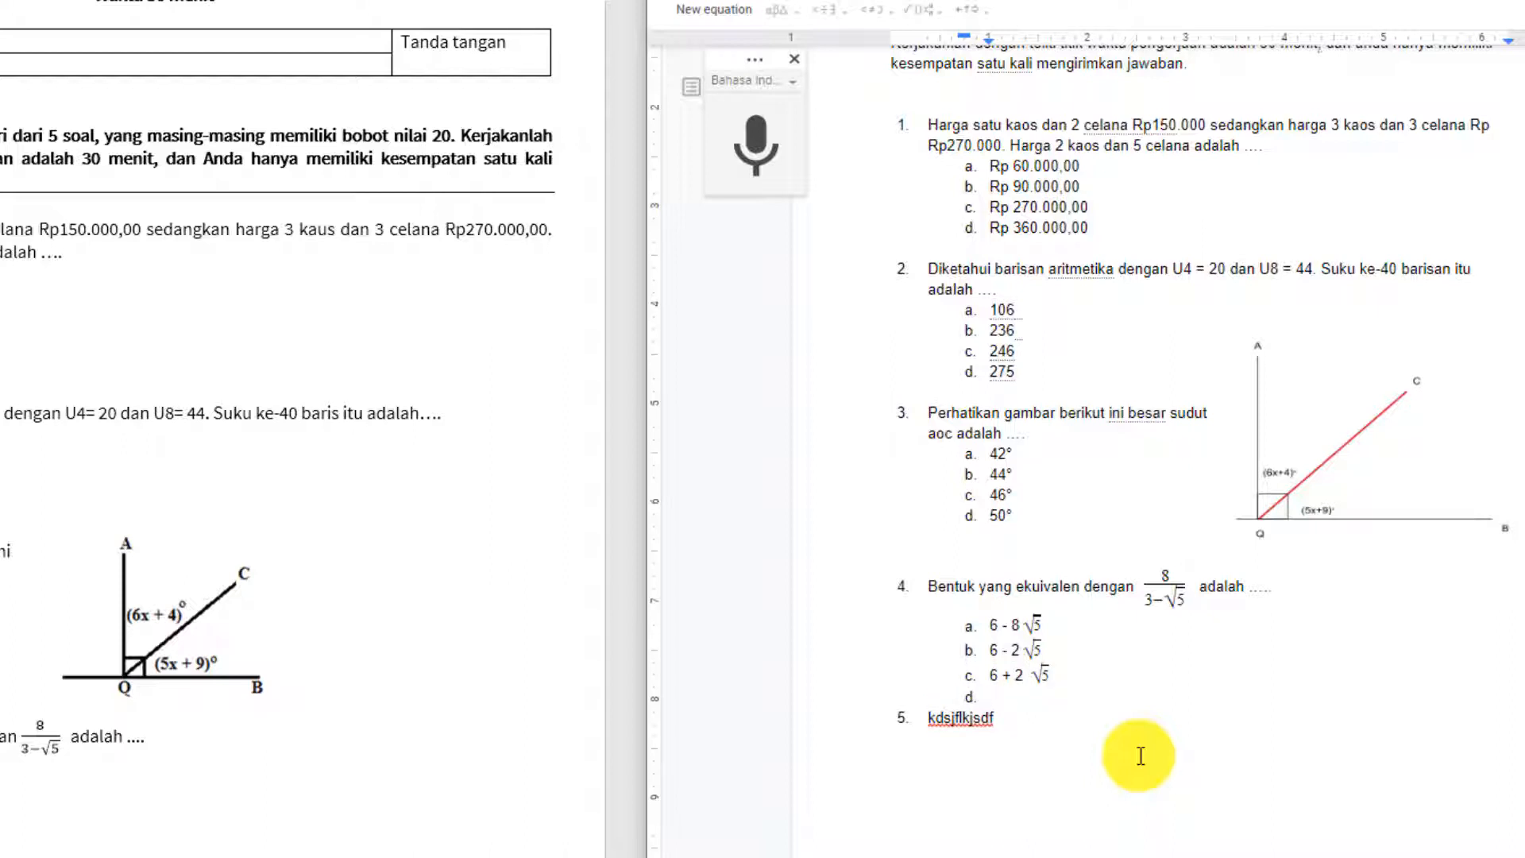
{"action": "type", "text": "6+ 8"}
{"action": "key", "text": "ctrl+v"}
Remove the extra space before option c's root, keeping every option's √5 intact.
{"action": "key", "text": "Up"}
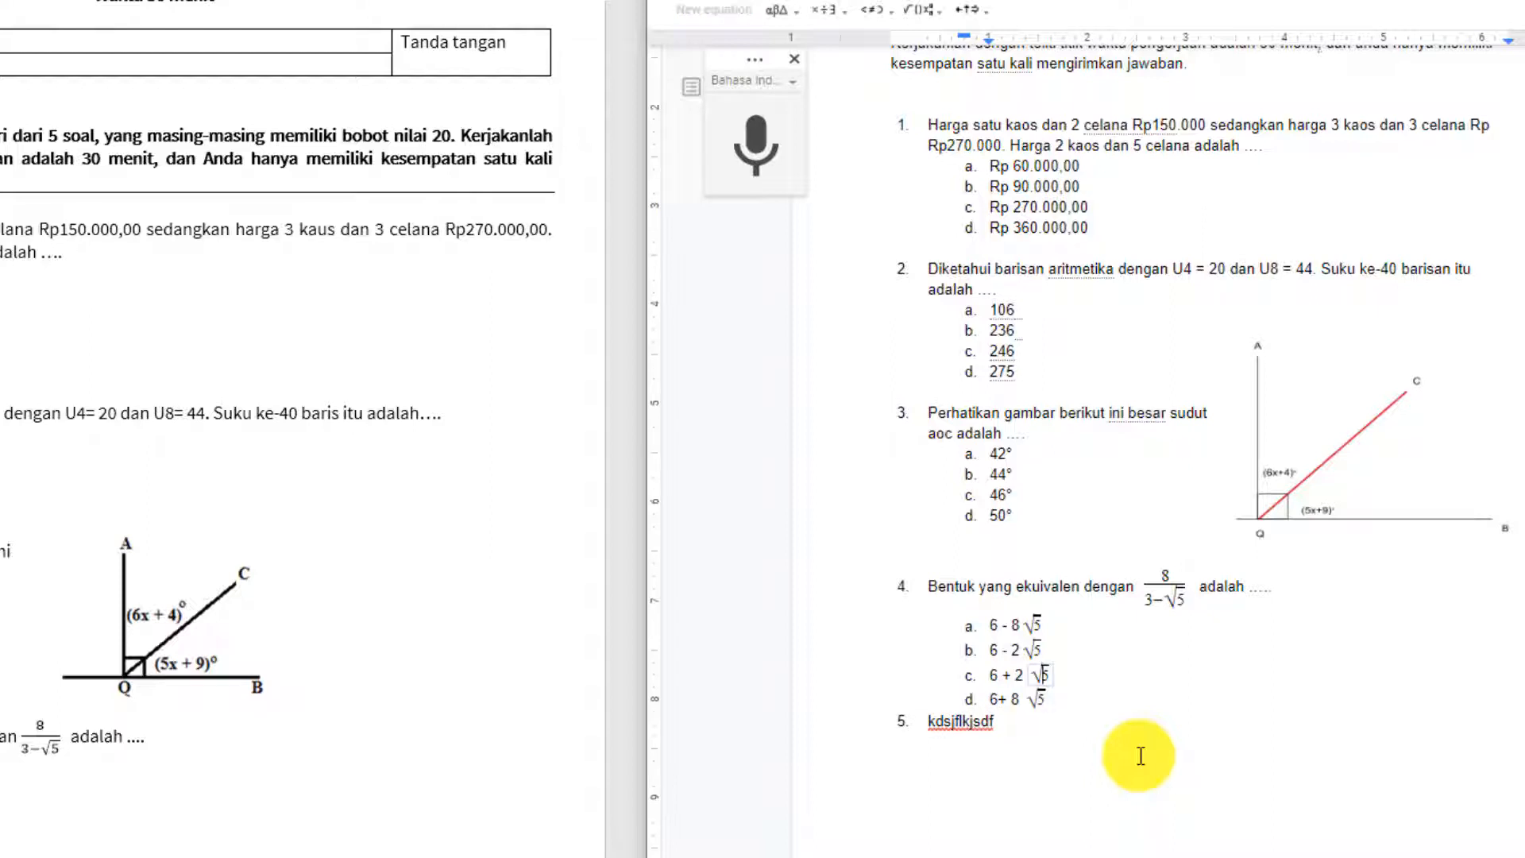
{"action": "key", "text": "Left"}
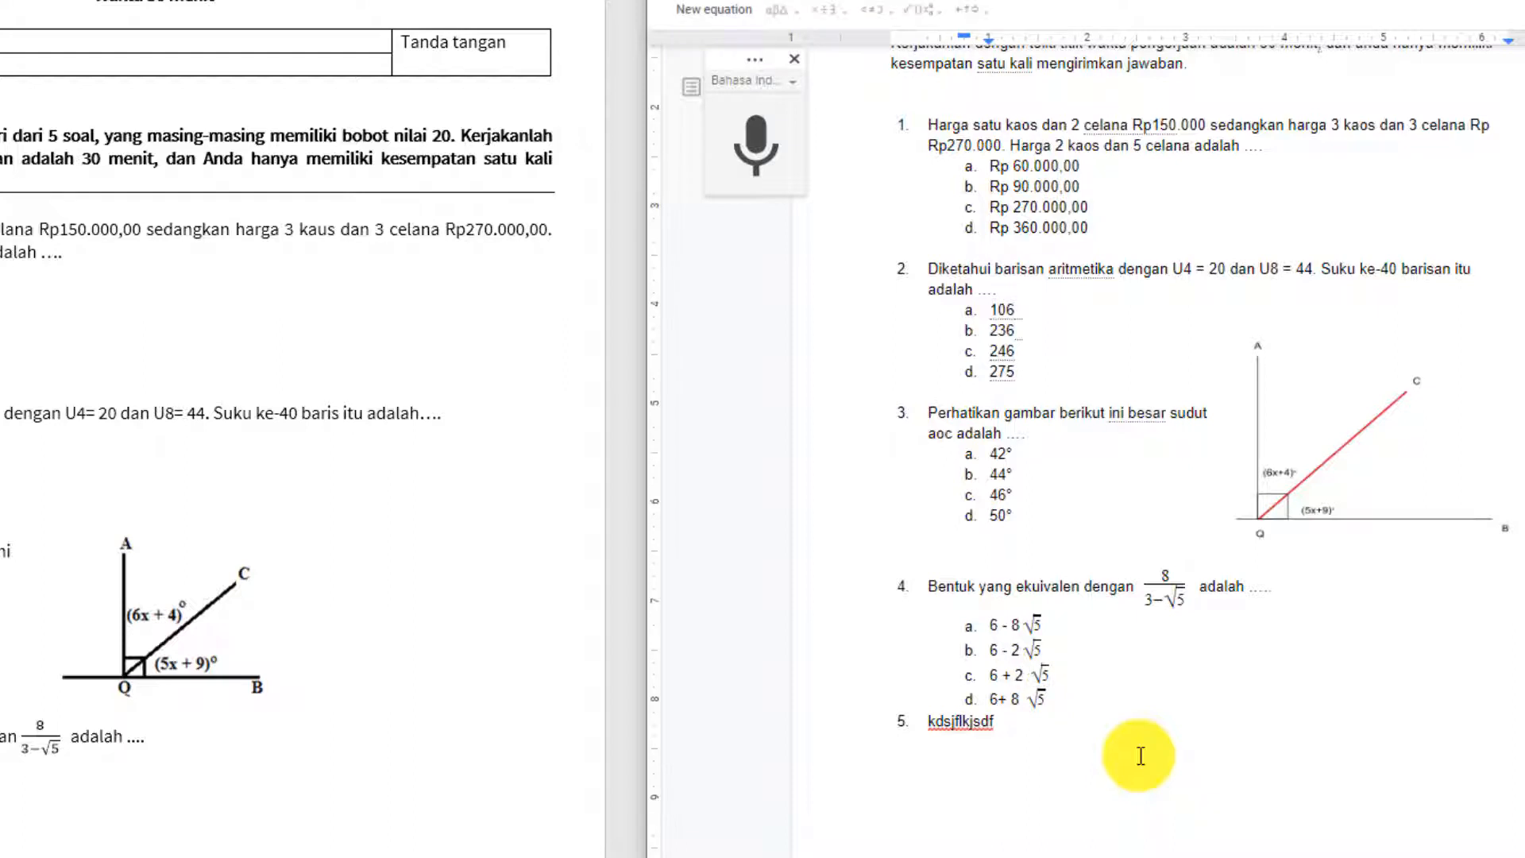
{"action": "key", "text": "BackSpace"}
{"action": "key", "text": "Down"}
{"action": "key", "text": "Delete"}
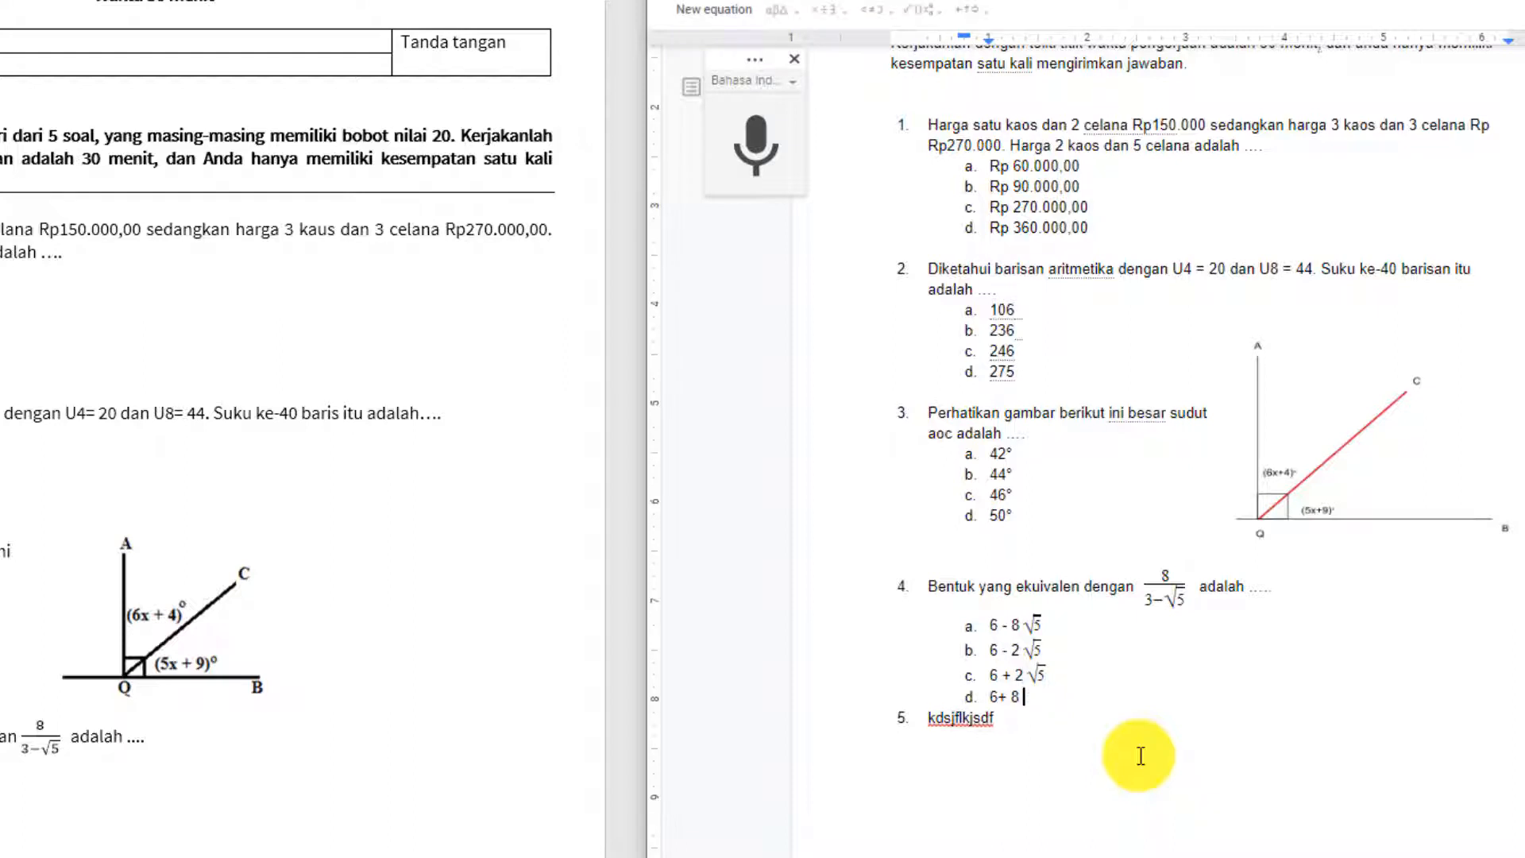
{"action": "key", "text": "ctrl+z"}
{"action": "key", "text": "ctrl+z"}
{"action": "key", "text": "Up"}
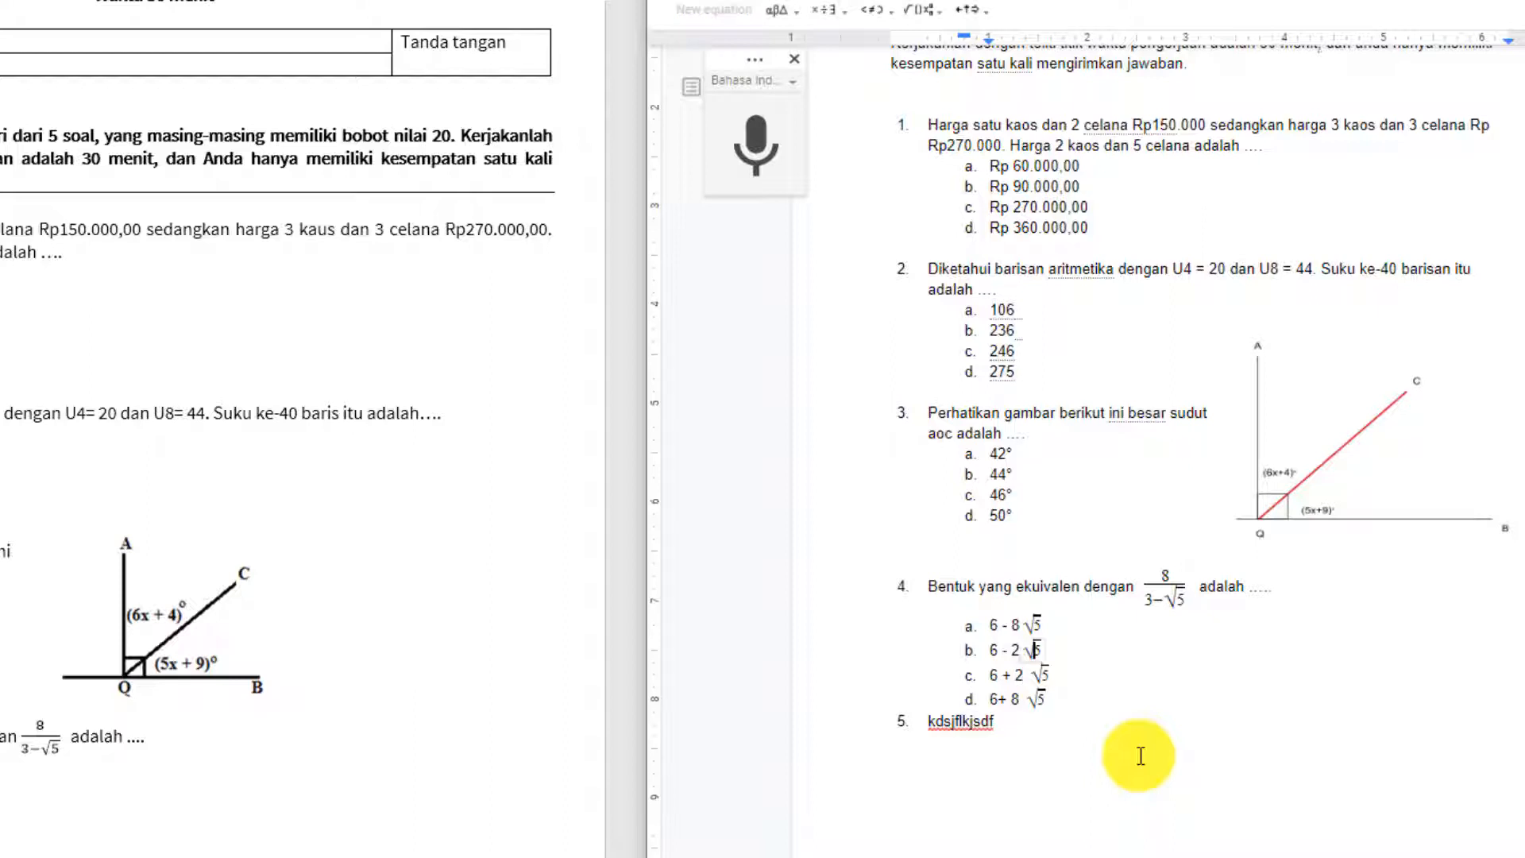
{"action": "key", "text": "Up"}
{"action": "key", "text": "Down"}
{"action": "left_click", "coordinate": [1140, 756]}
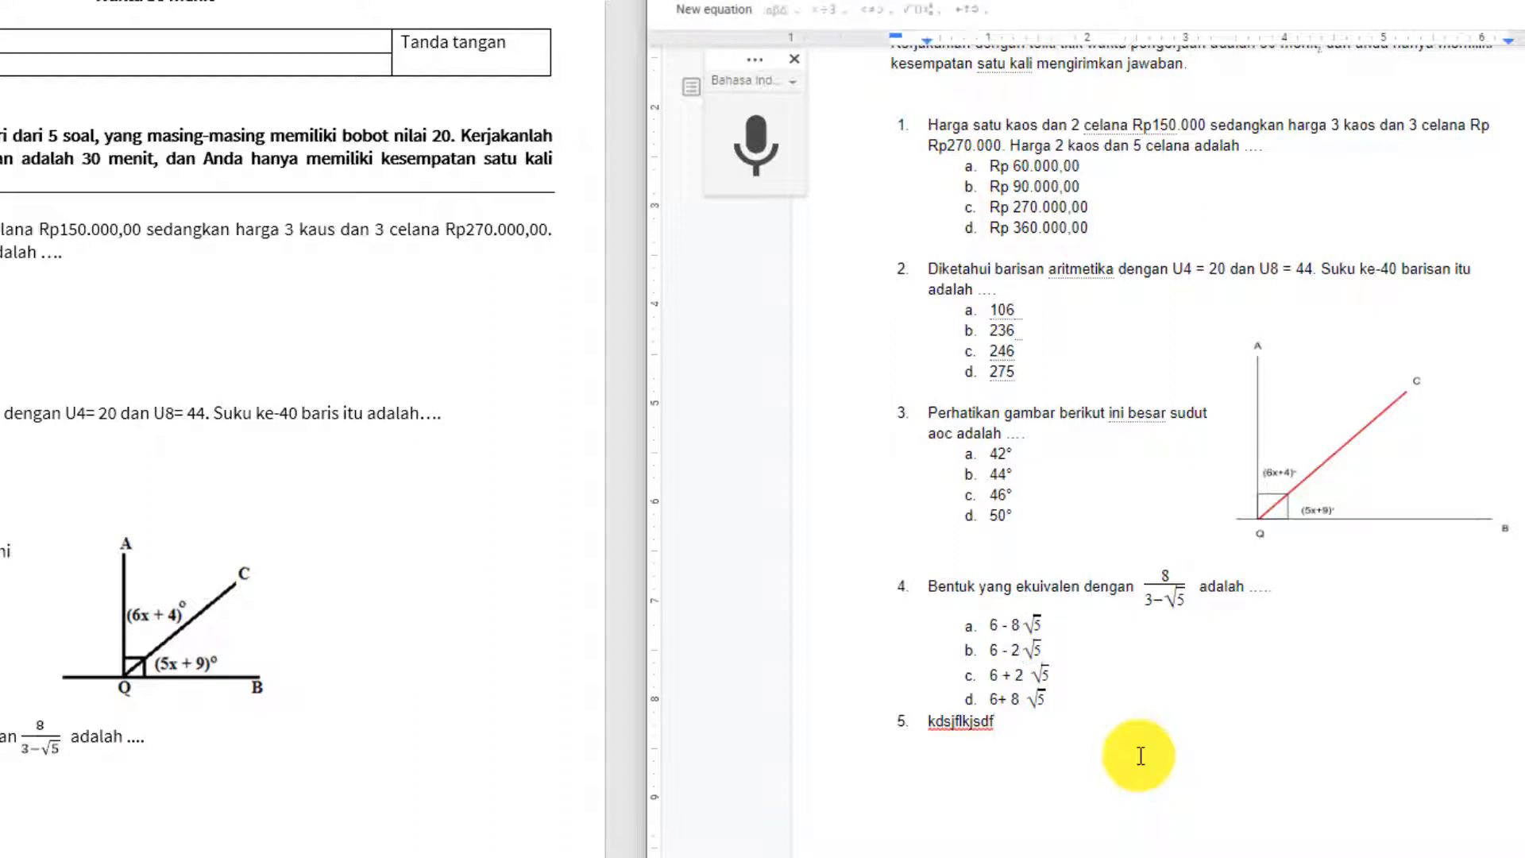
{"action": "left_click", "coordinate": [1019, 698]}
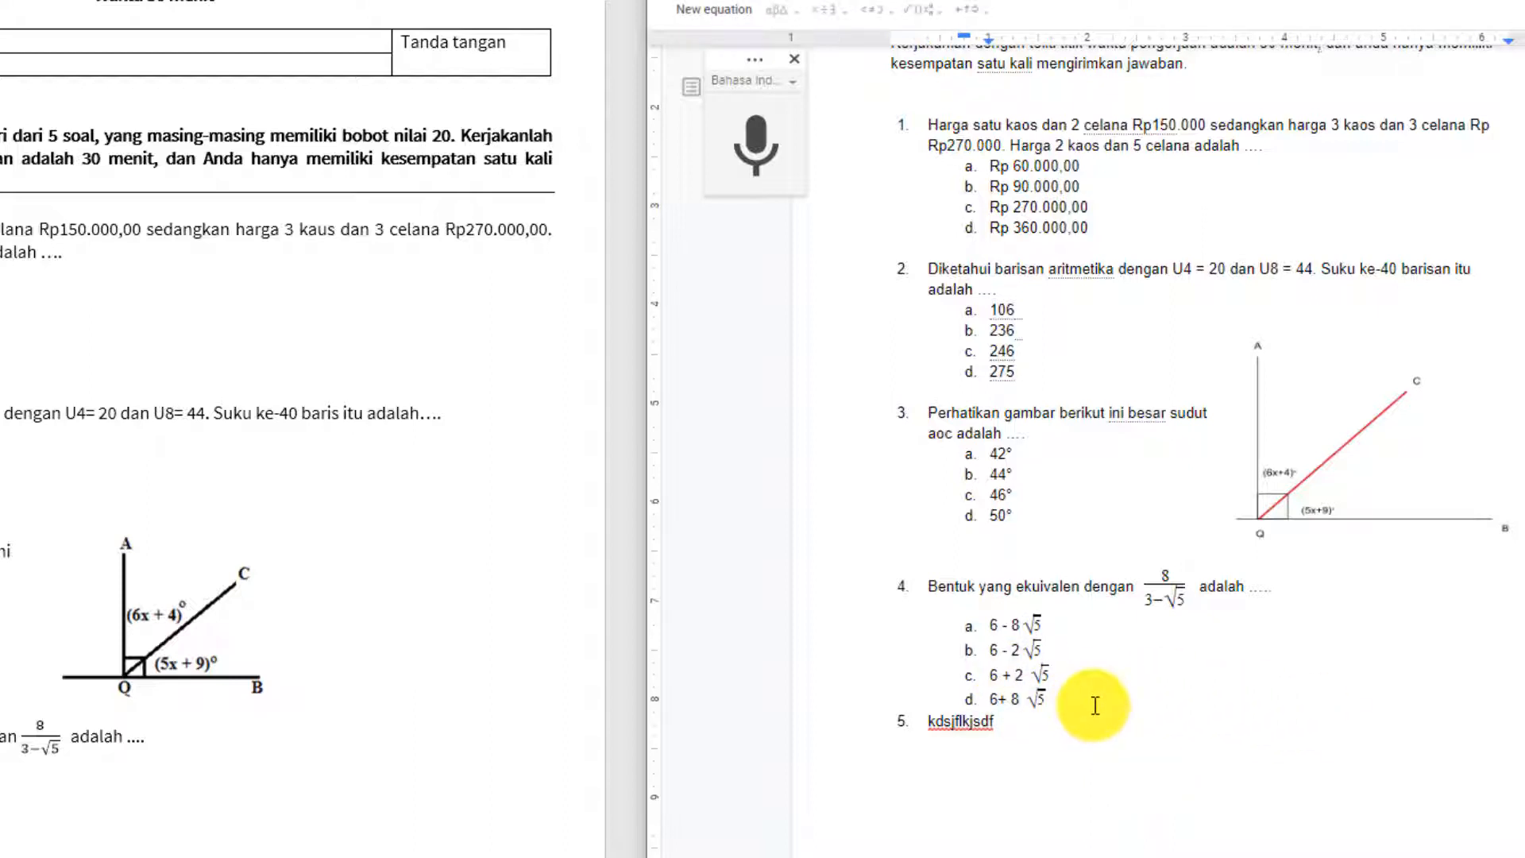
{"action": "left_click", "coordinate": [1020, 649]}
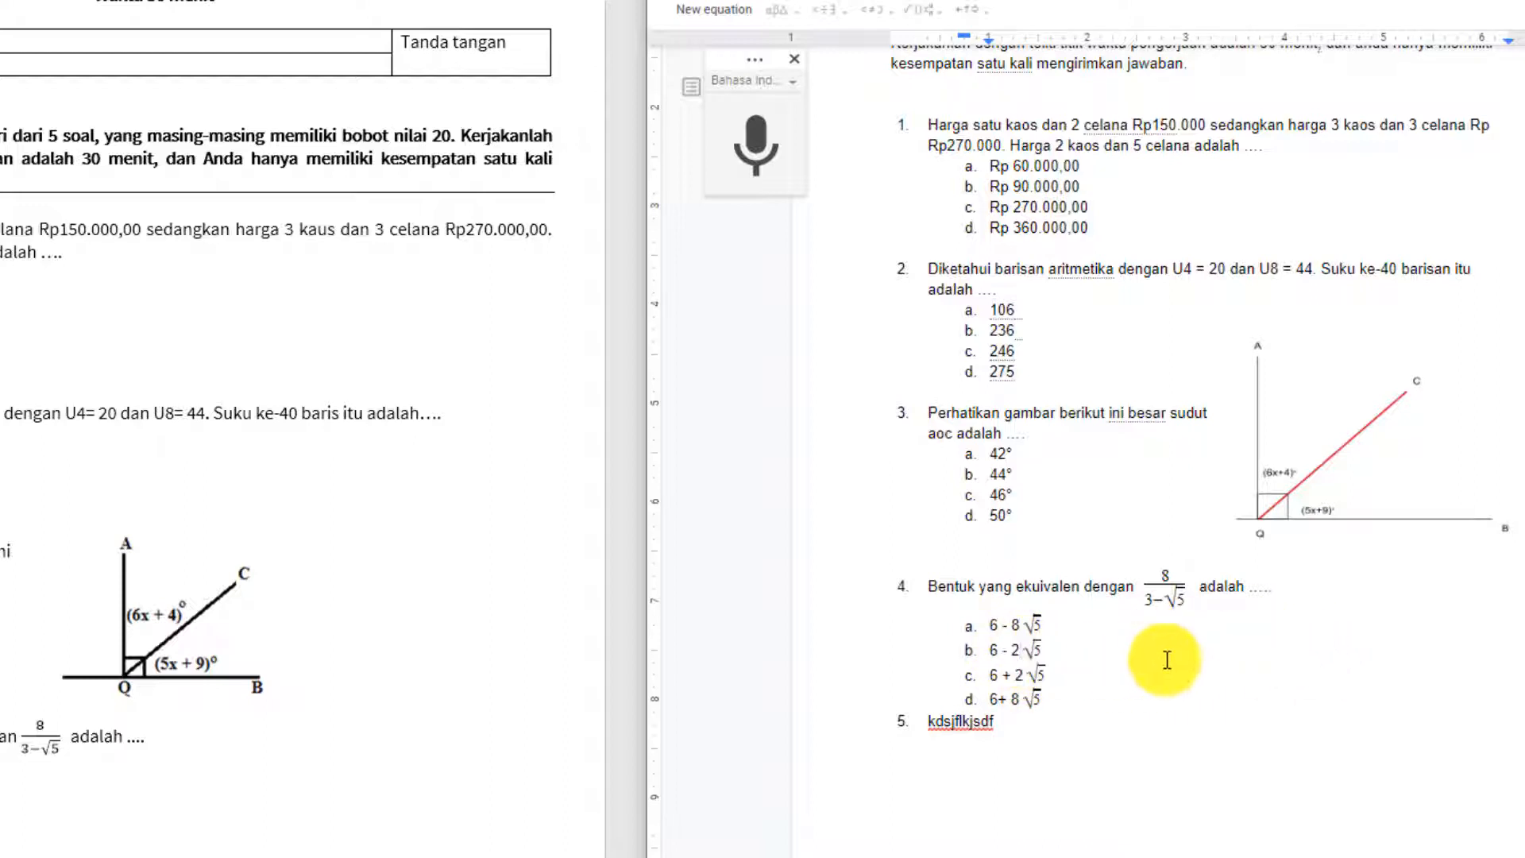
{"action": "key", "text": "Delete"}
{"action": "key", "text": "ctrl+z"}
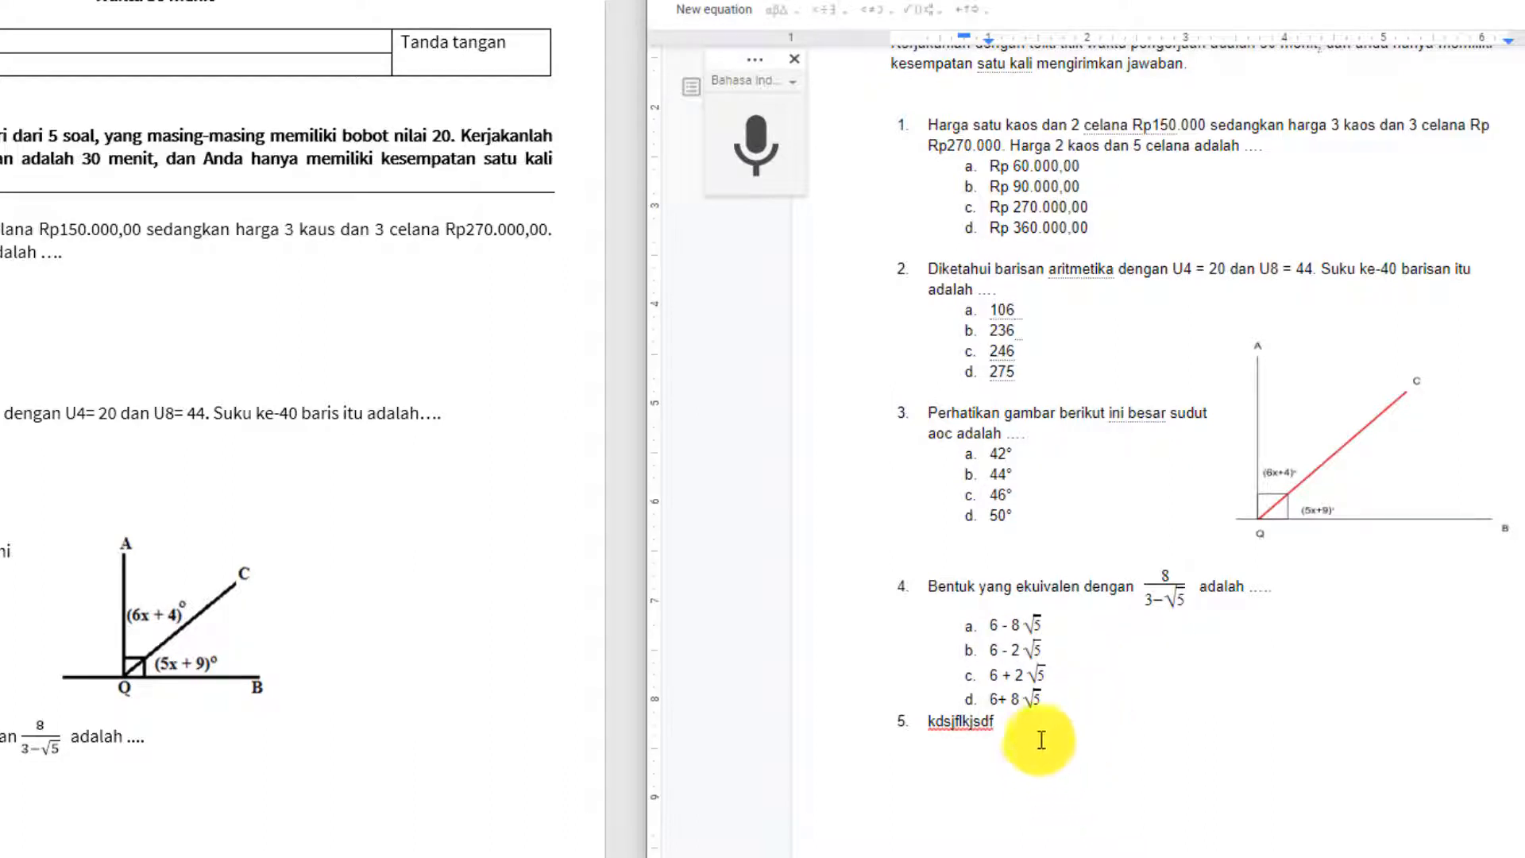
Start an empty unlabelled line after option d.
{"action": "left_click", "coordinate": [999, 701]}
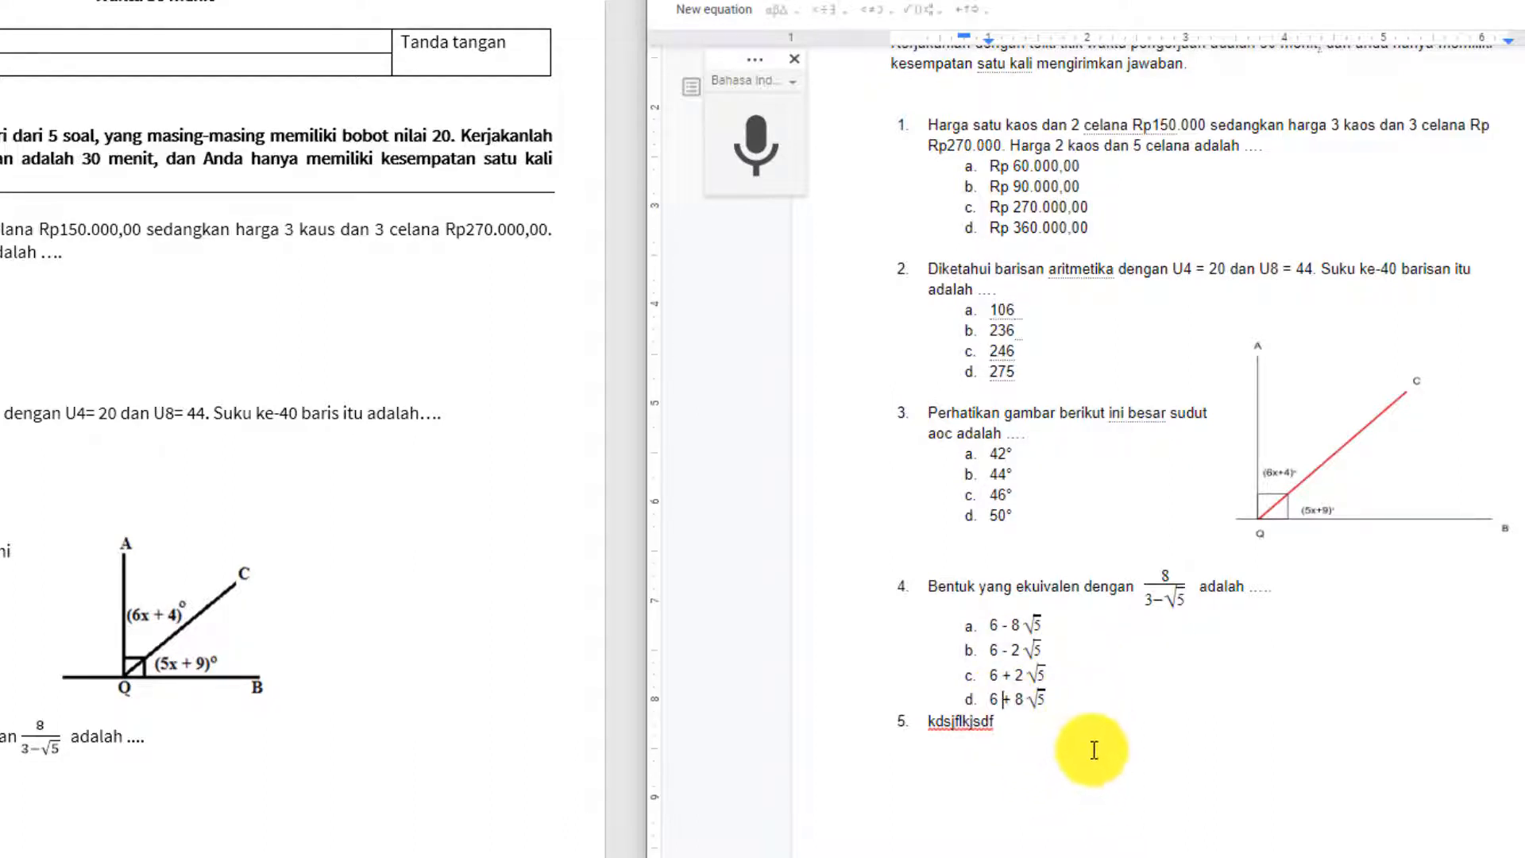
{"action": "left_click", "coordinate": [1140, 702]}
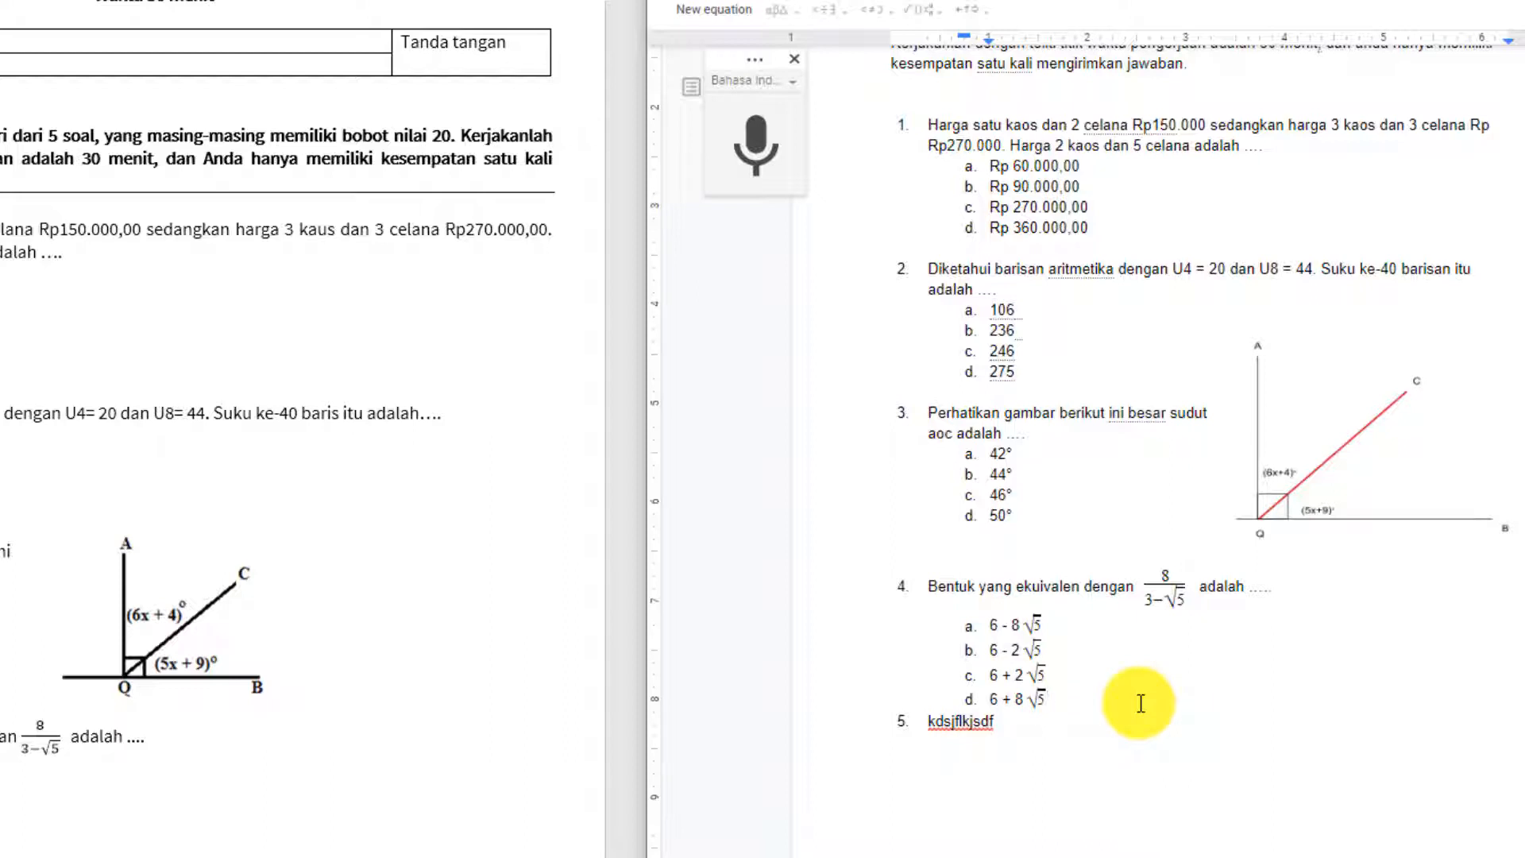
{"action": "key", "text": "Return"}
{"action": "key", "text": "BackSpace"}
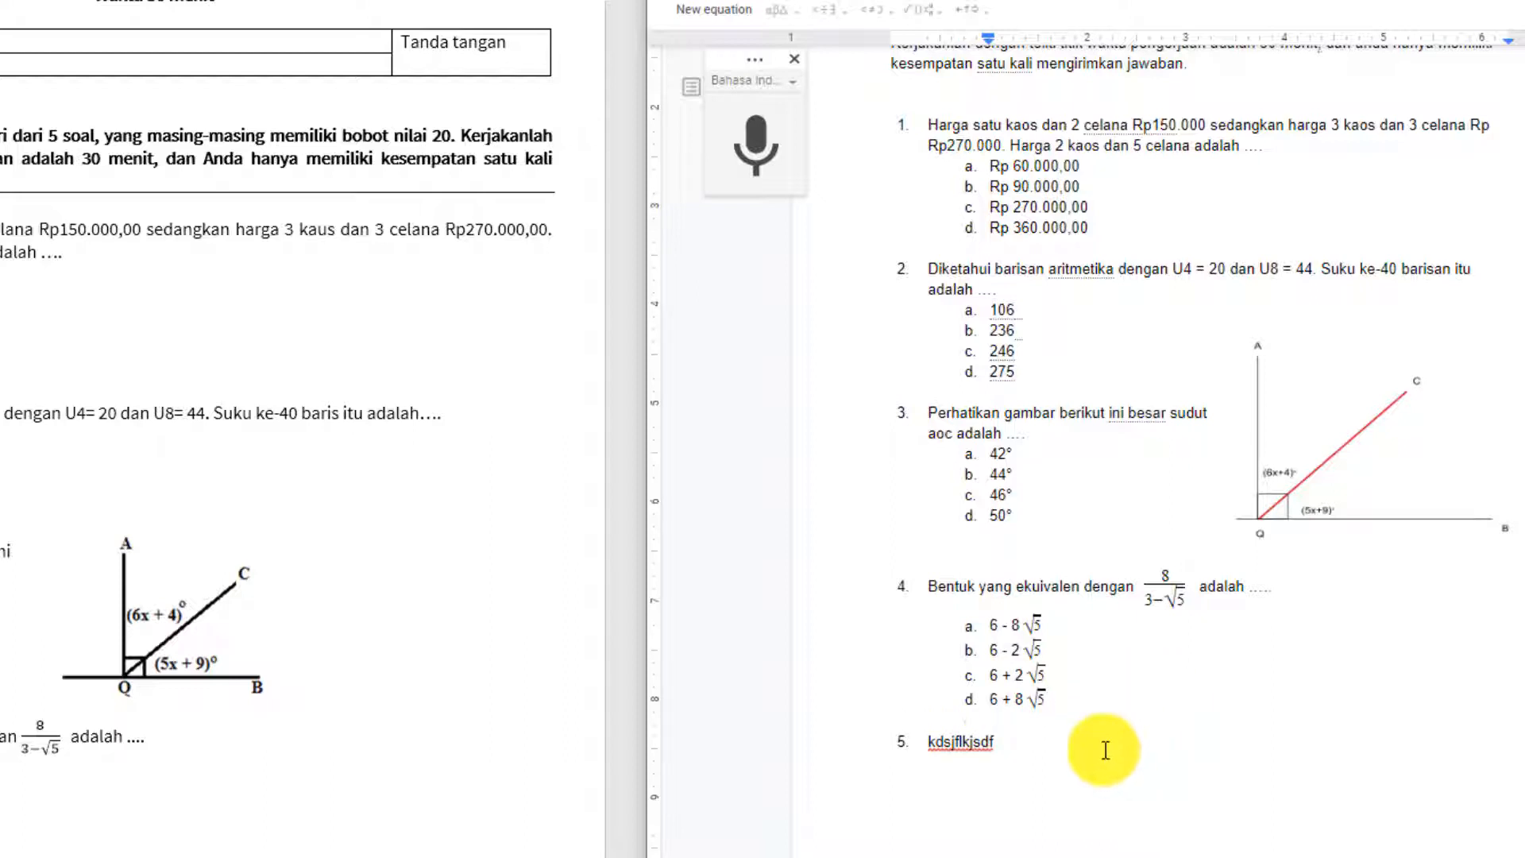
{"action": "scroll", "coordinate": [10, 691], "scroll_direction": "down", "scroll_amount": 5}
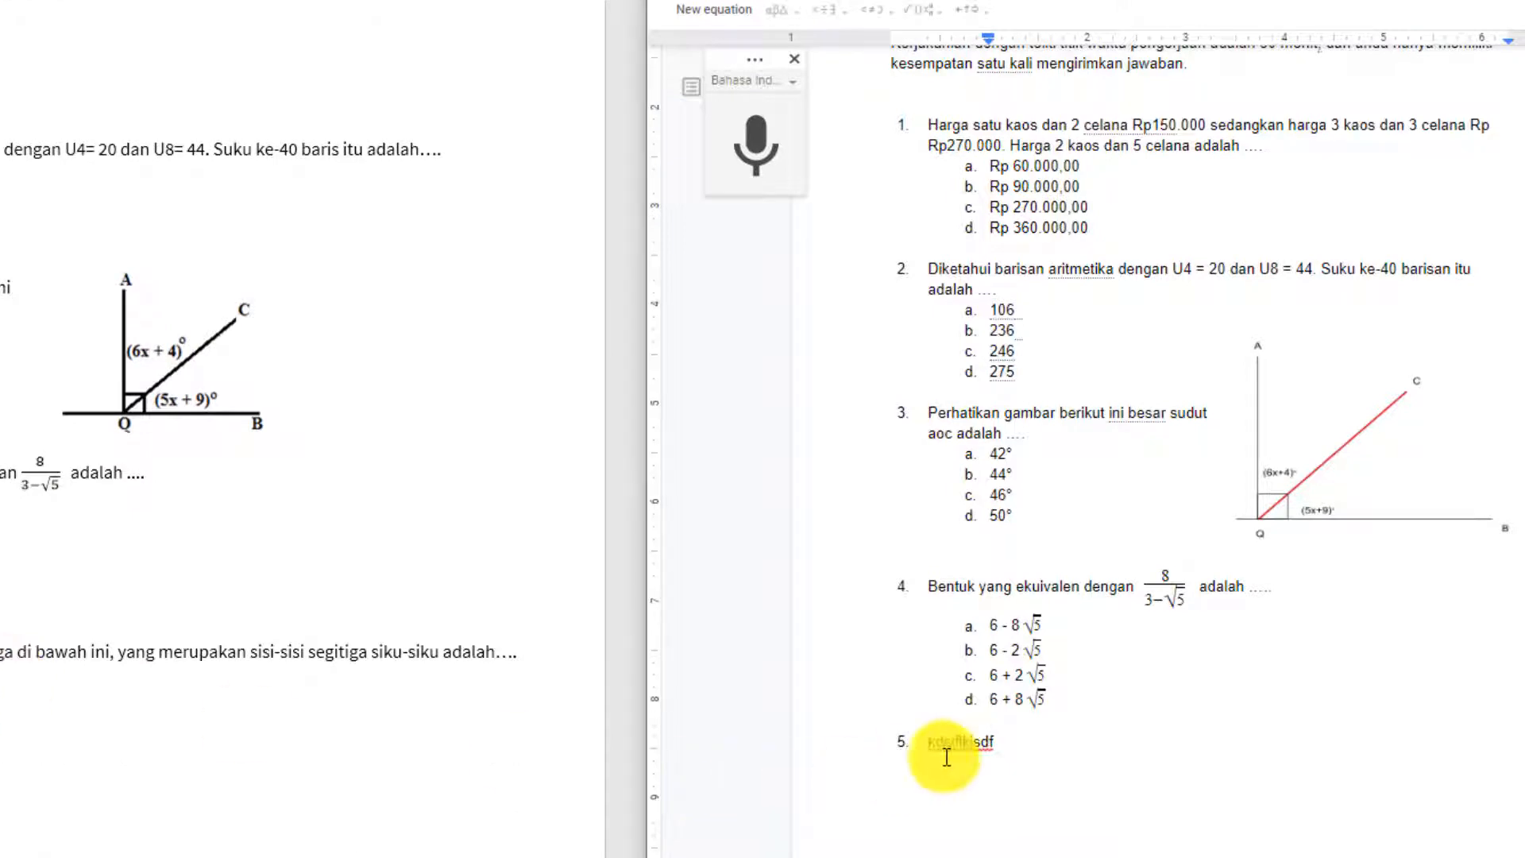
Replace 'kdsjflkjsdf' with dictated text 'Dari pasangan sisi-sisi segitiga ... sisi-sisi segitiga siku-siku adalah'.
{"action": "left_click_drag", "start_coordinate": [999, 740], "coordinate": [927, 741]}
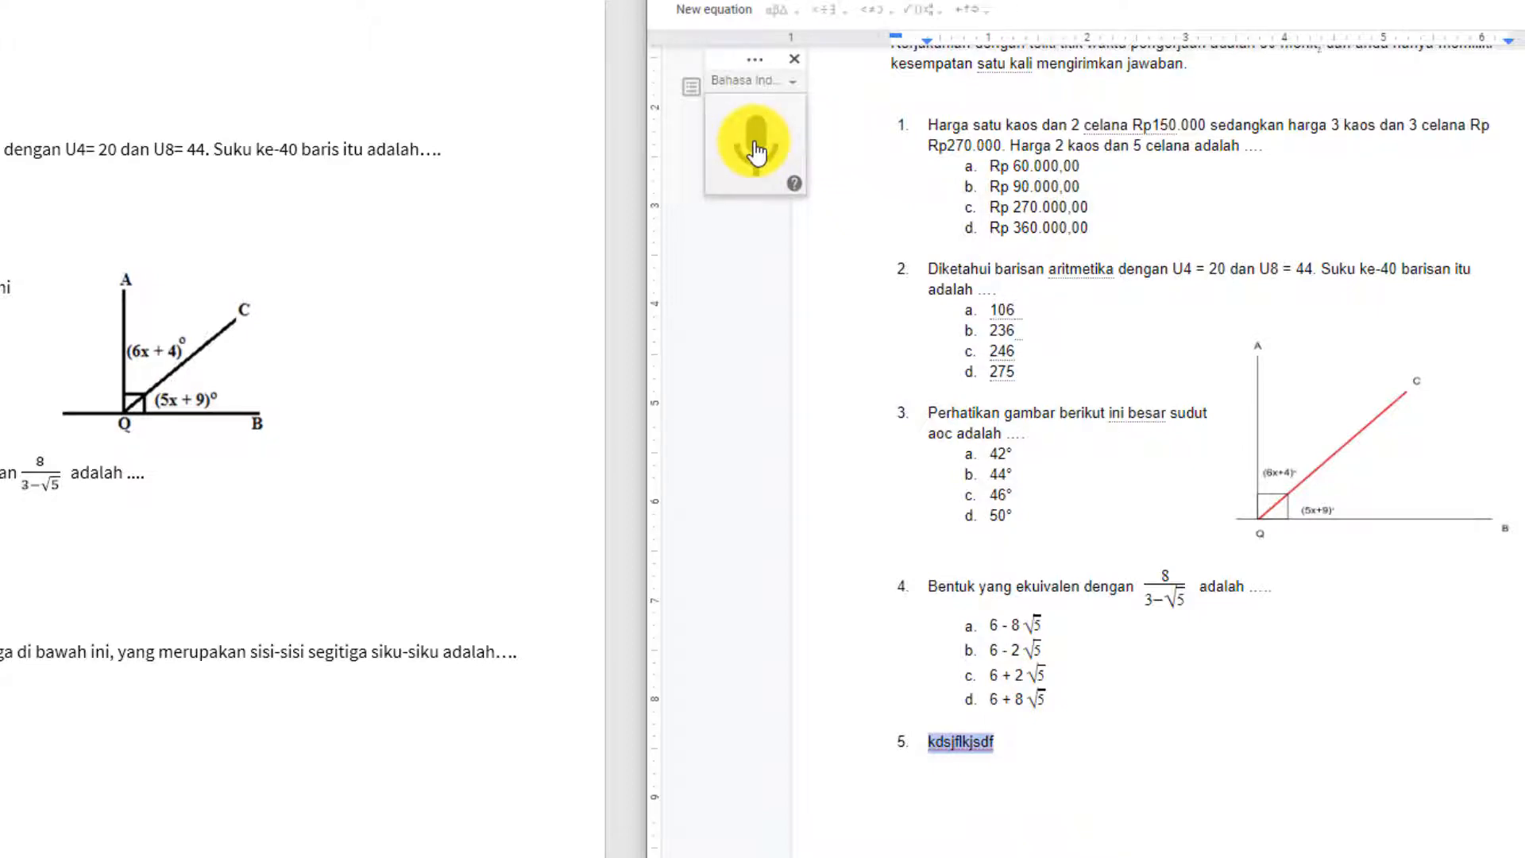
{"action": "left_click", "coordinate": [755, 147]}
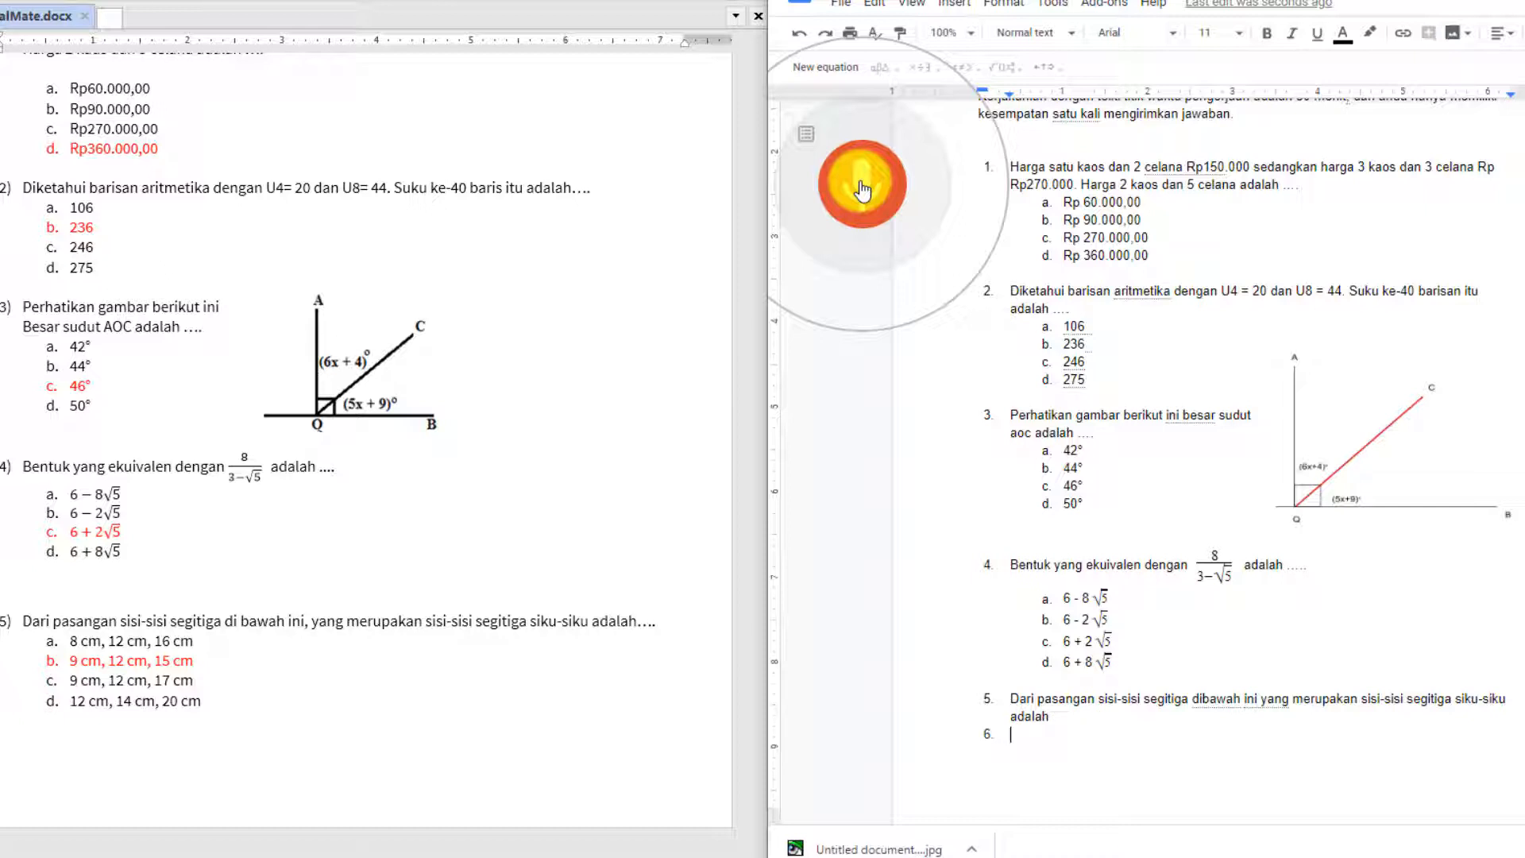
{"action": "left_click", "coordinate": [861, 190]}
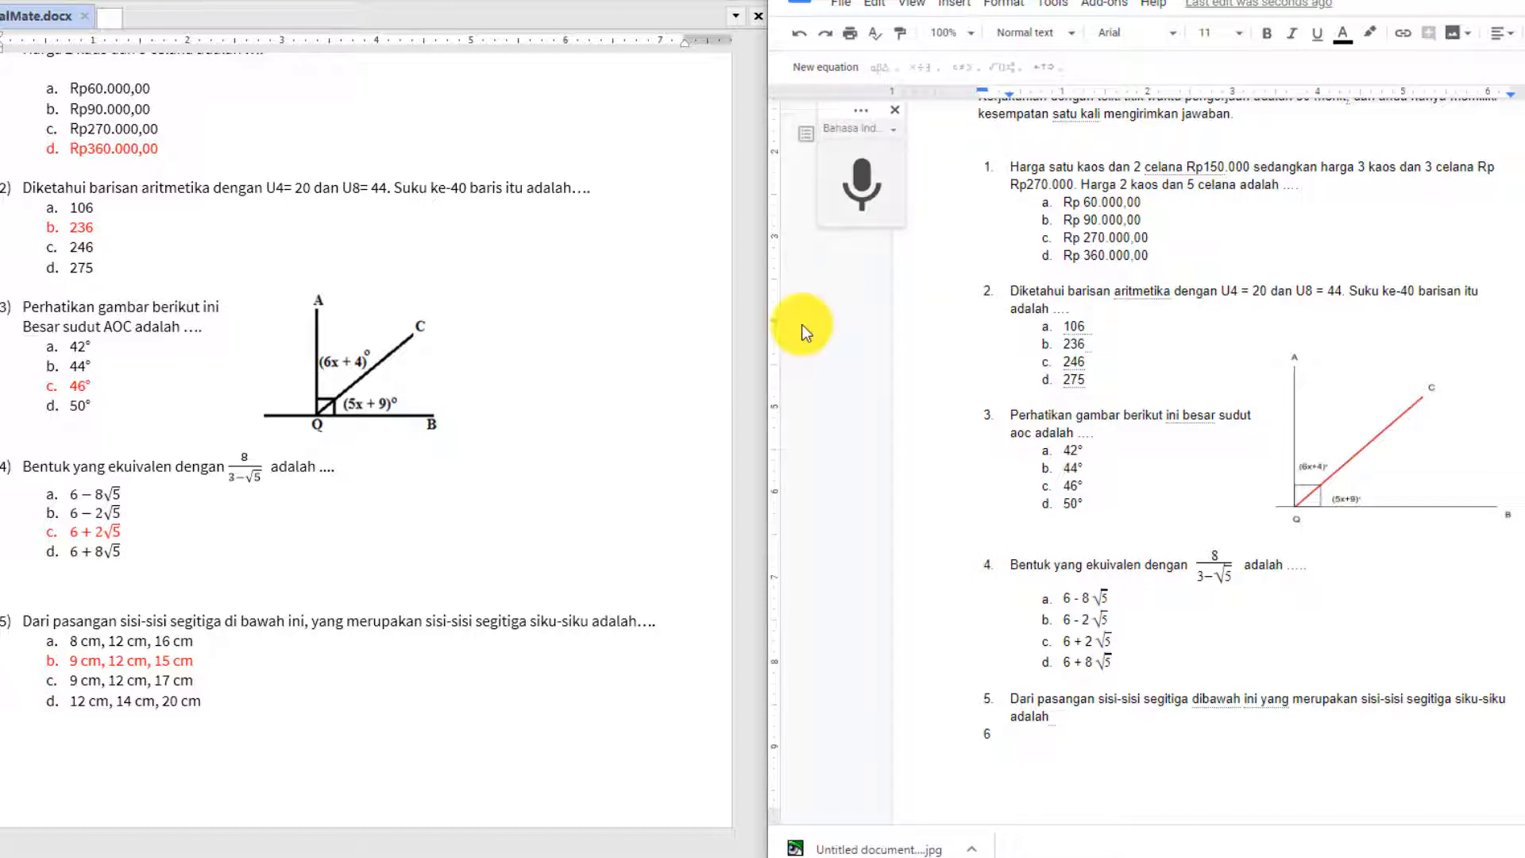
List options a–d: 8cm, 12cm, 16cm; 9cm, 12cm, 15cm; 9cm, 12cm, 17cm; 12cm, 14cm, 20cm.
{"action": "key", "text": "Tab"}
{"action": "type", "text": "8"}
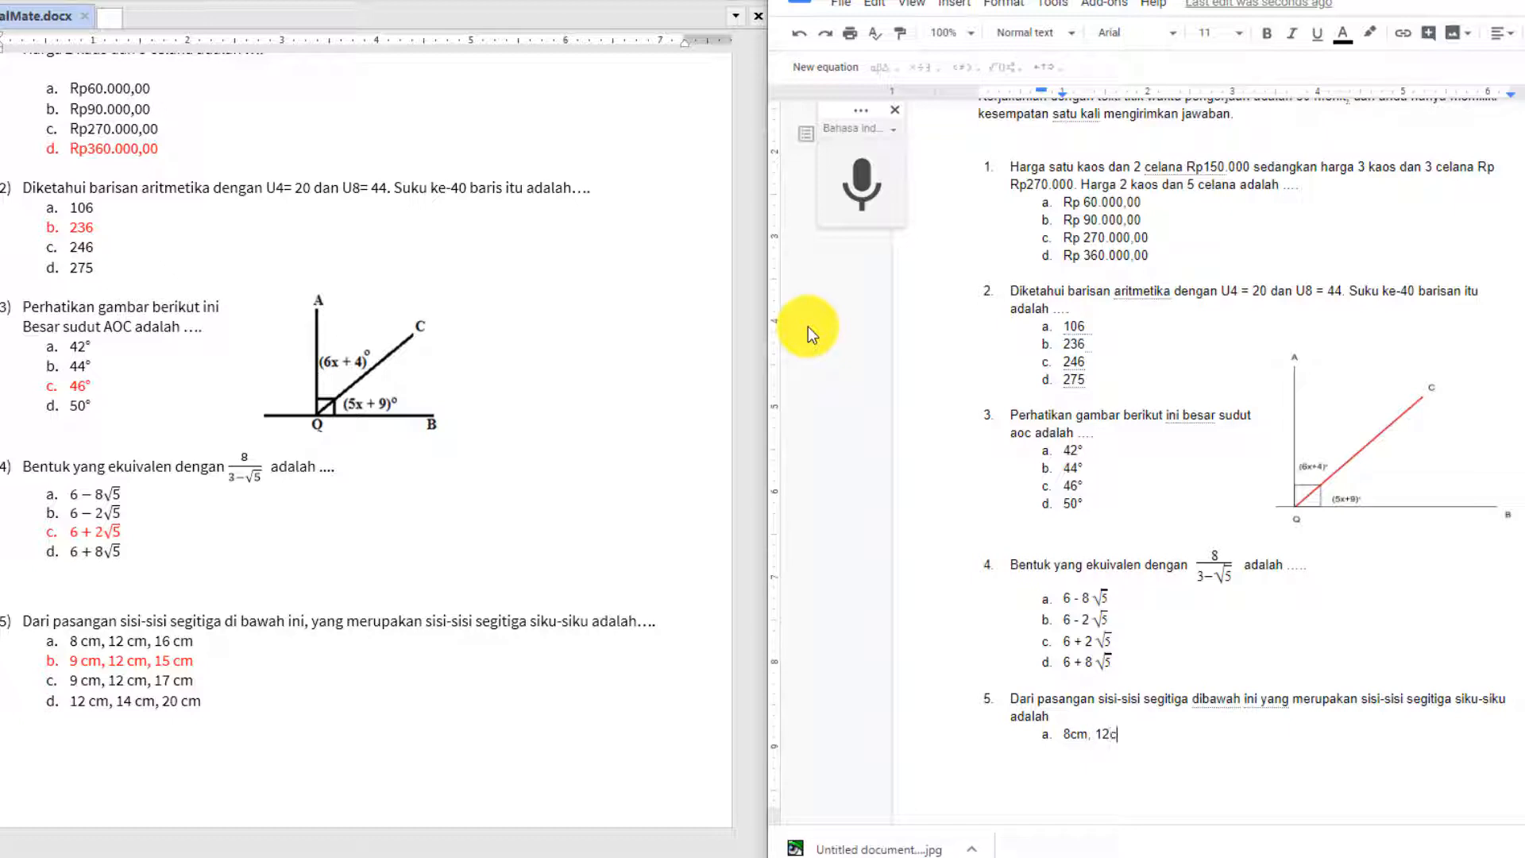
{"action": "type", "text": "cm, 12cm, 16cm,"}
{"action": "key", "text": "Return"}
{"action": "type", "text": "9cm,"}
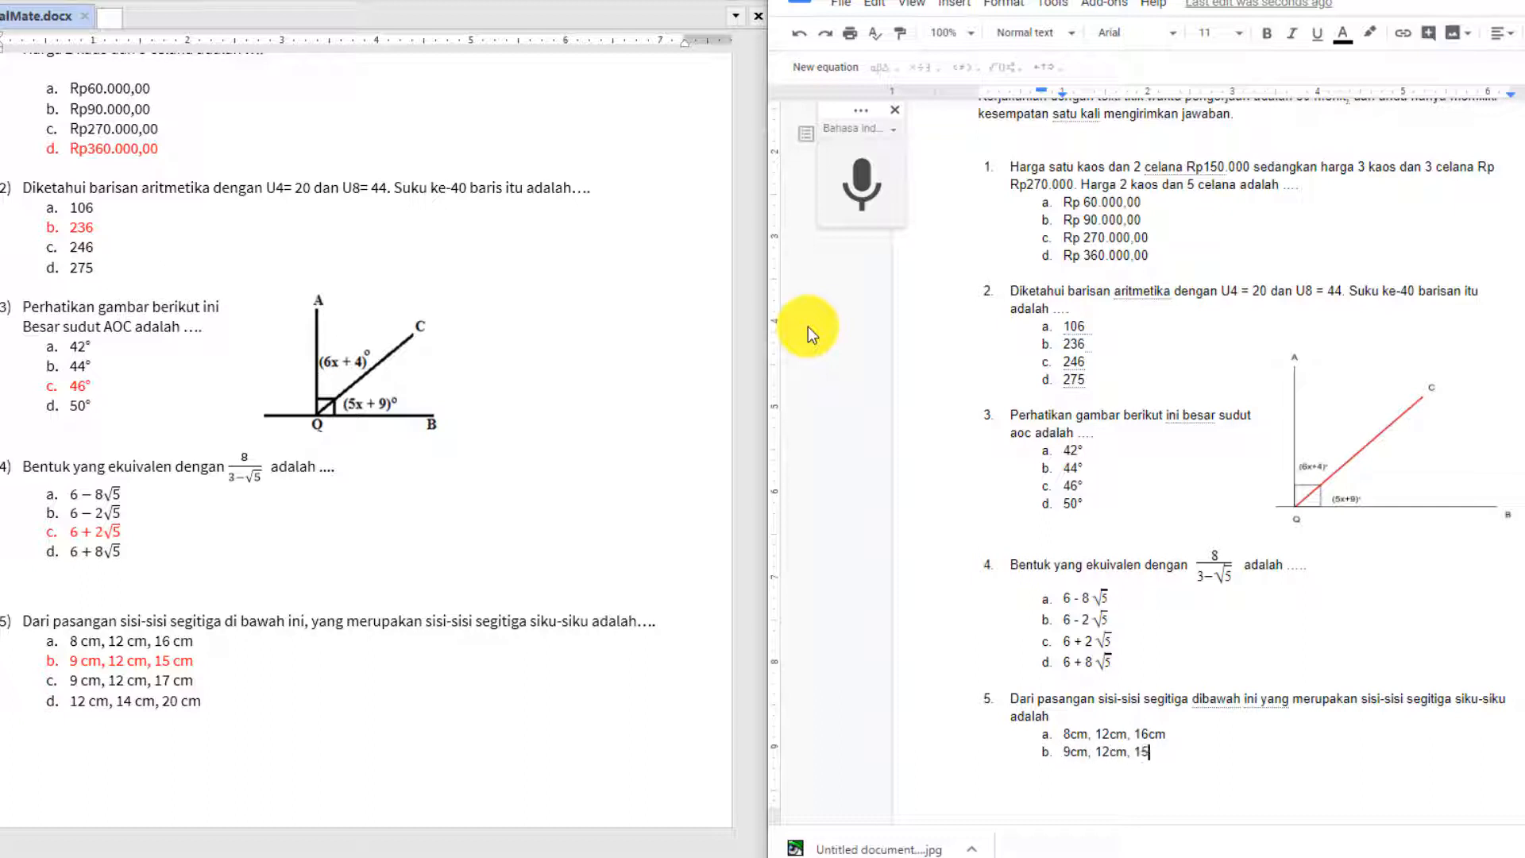
{"action": "key", "text": "Return"}
{"action": "type", "text": "9cm"}
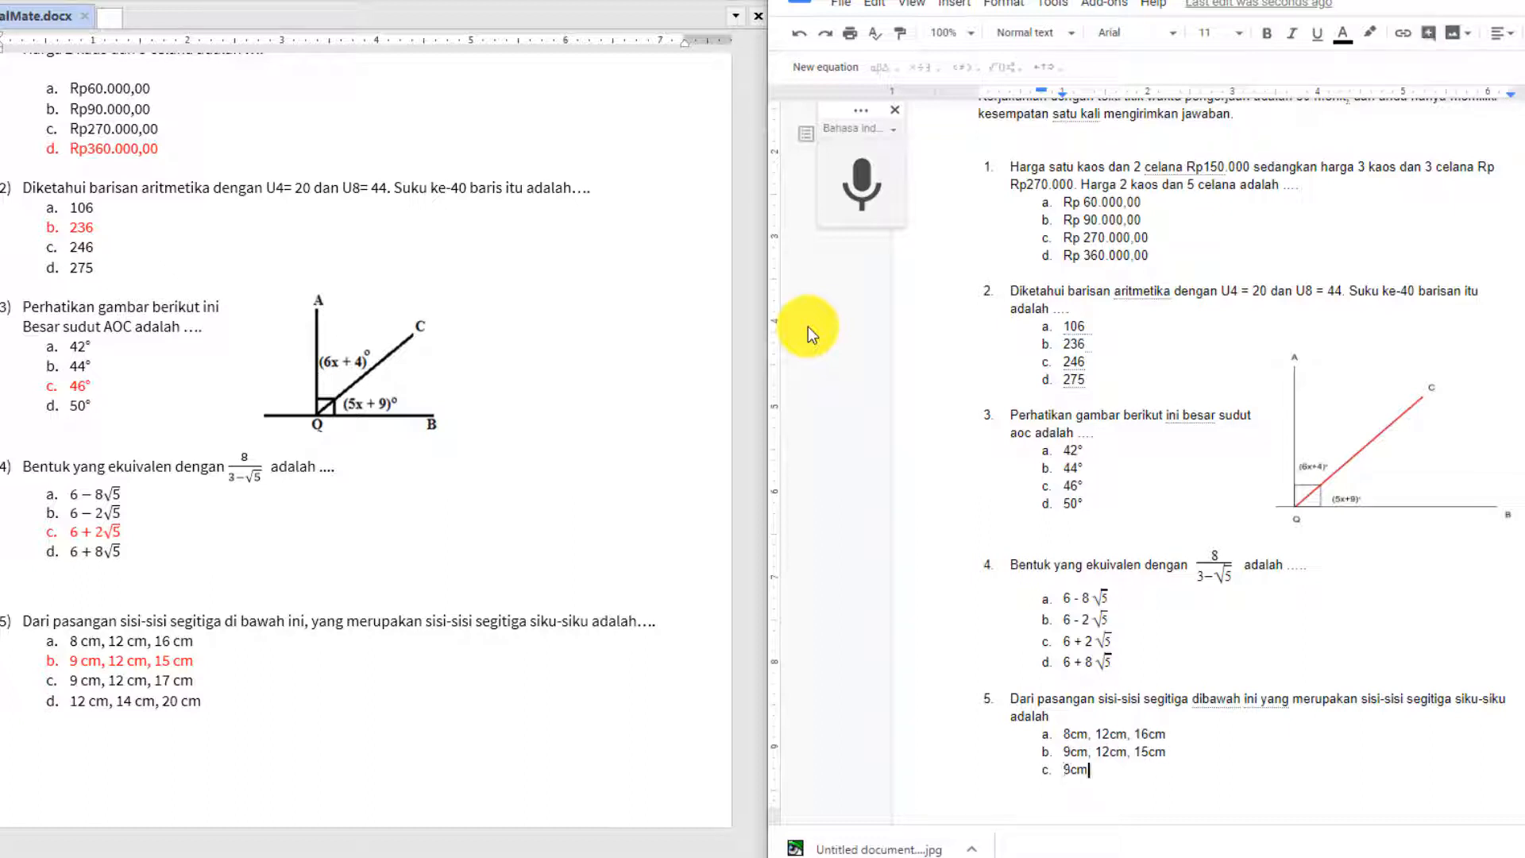
{"action": "type", "text": ", 12cm, 17cm"}
{"action": "key", "text": "Return"}
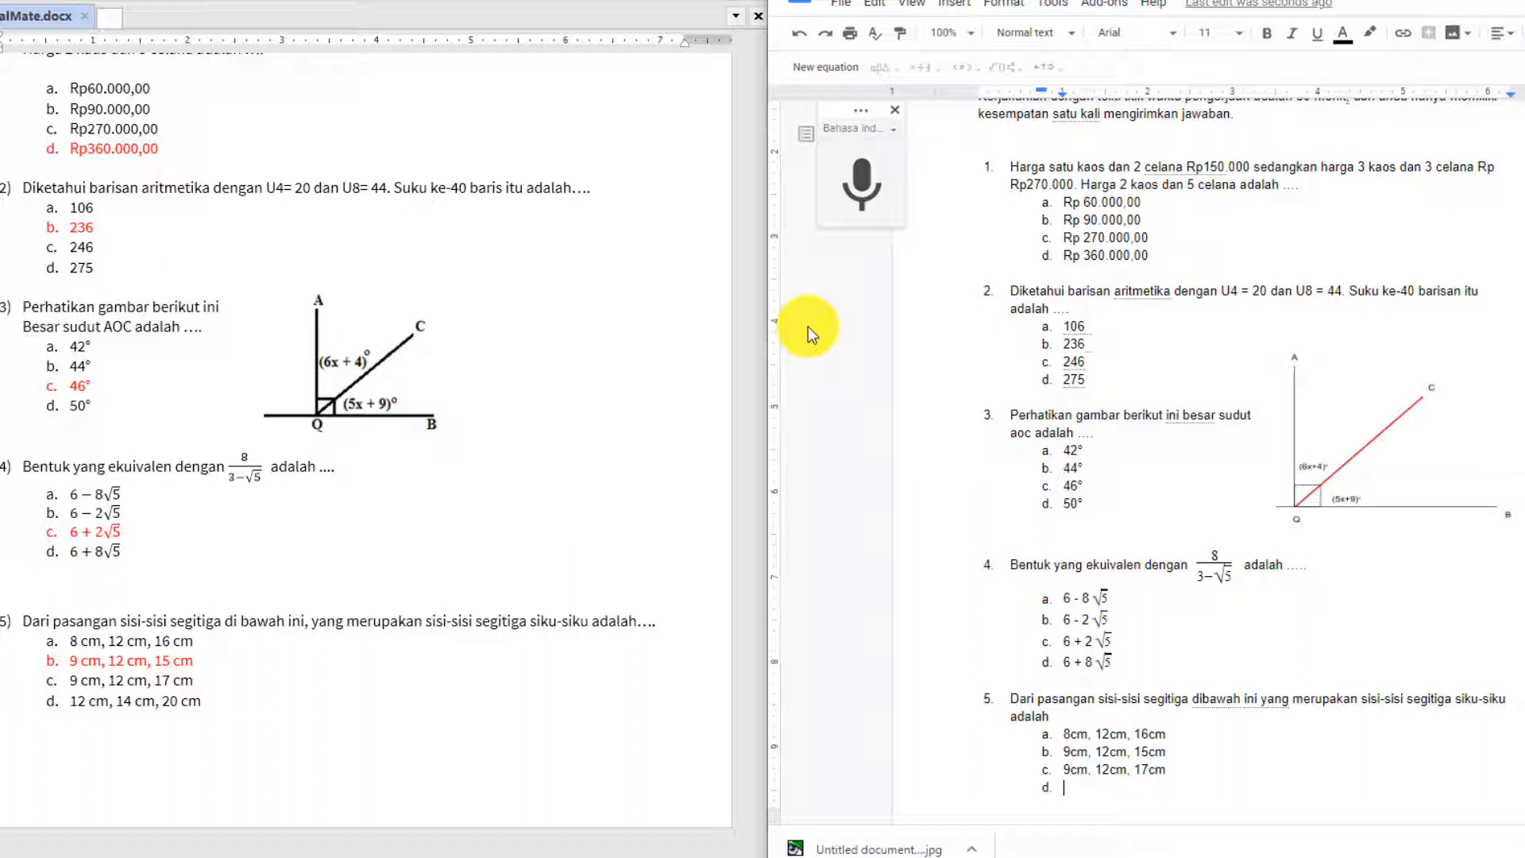
{"action": "type", "text": "12cm, 14cm, 20cm"}
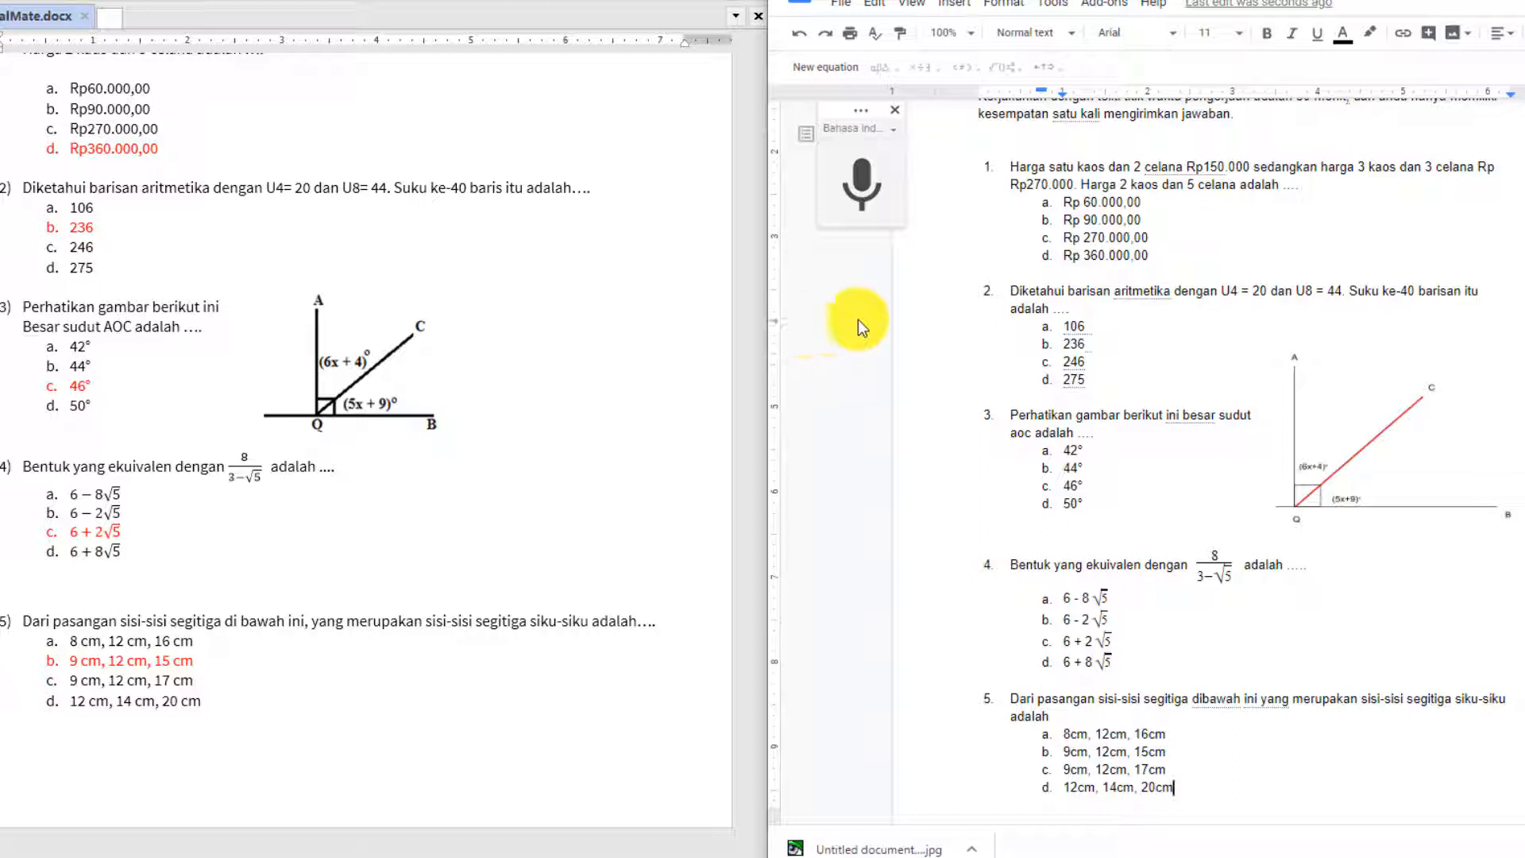
{"action": "scroll", "coordinate": [898, 293], "scroll_direction": "down", "scroll_amount": 3}
{"action": "left_click", "coordinate": [1075, 698]}
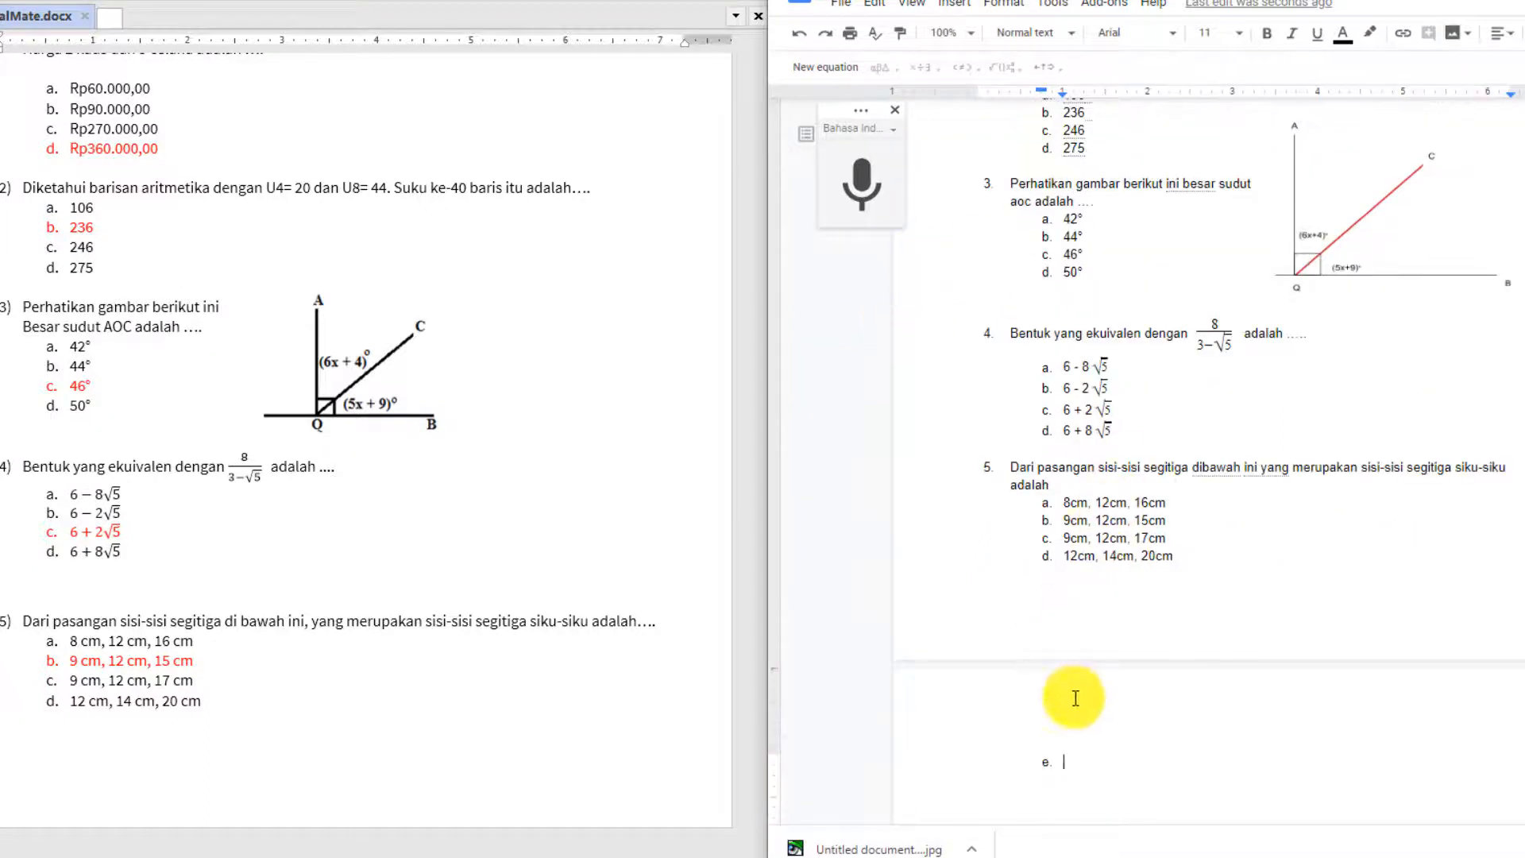
{"action": "key", "text": "BackSpace"}
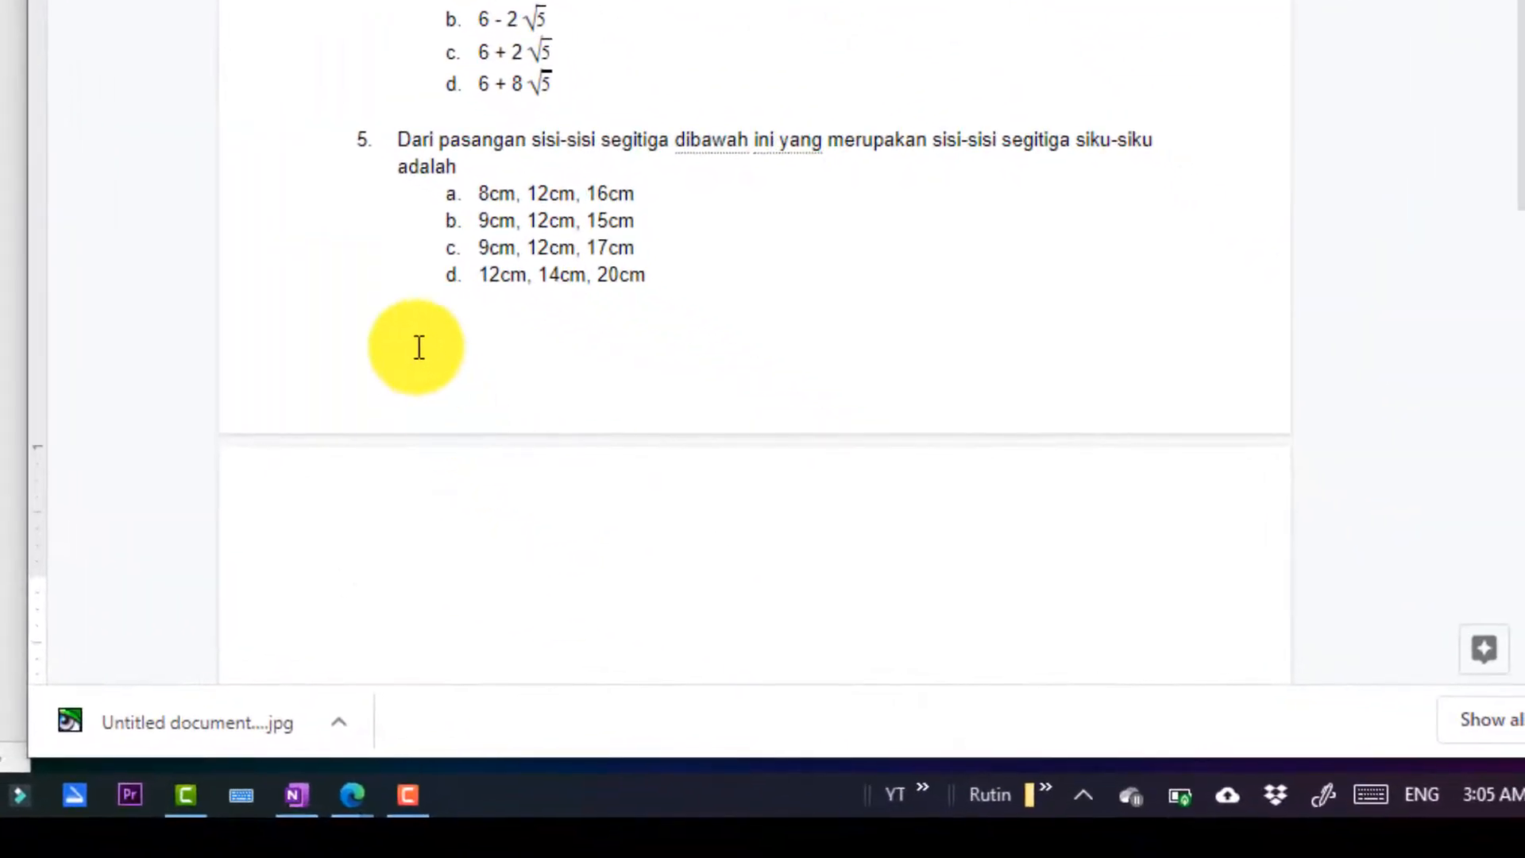
{"action": "scroll", "coordinate": [429, 488], "scroll_direction": "down", "scroll_amount": 3}
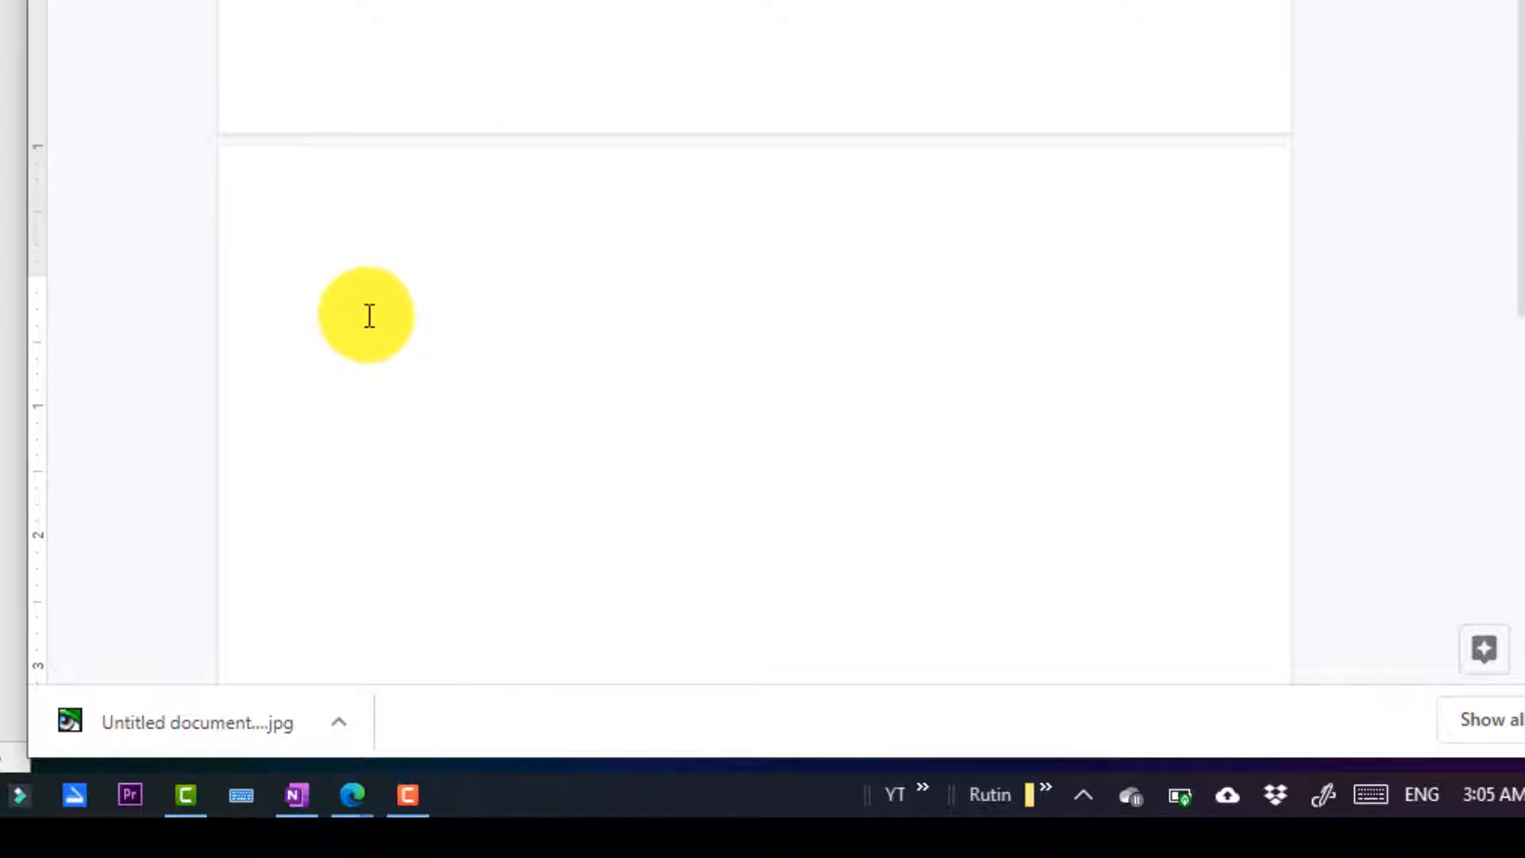
{"action": "left_click", "coordinate": [388, 286]}
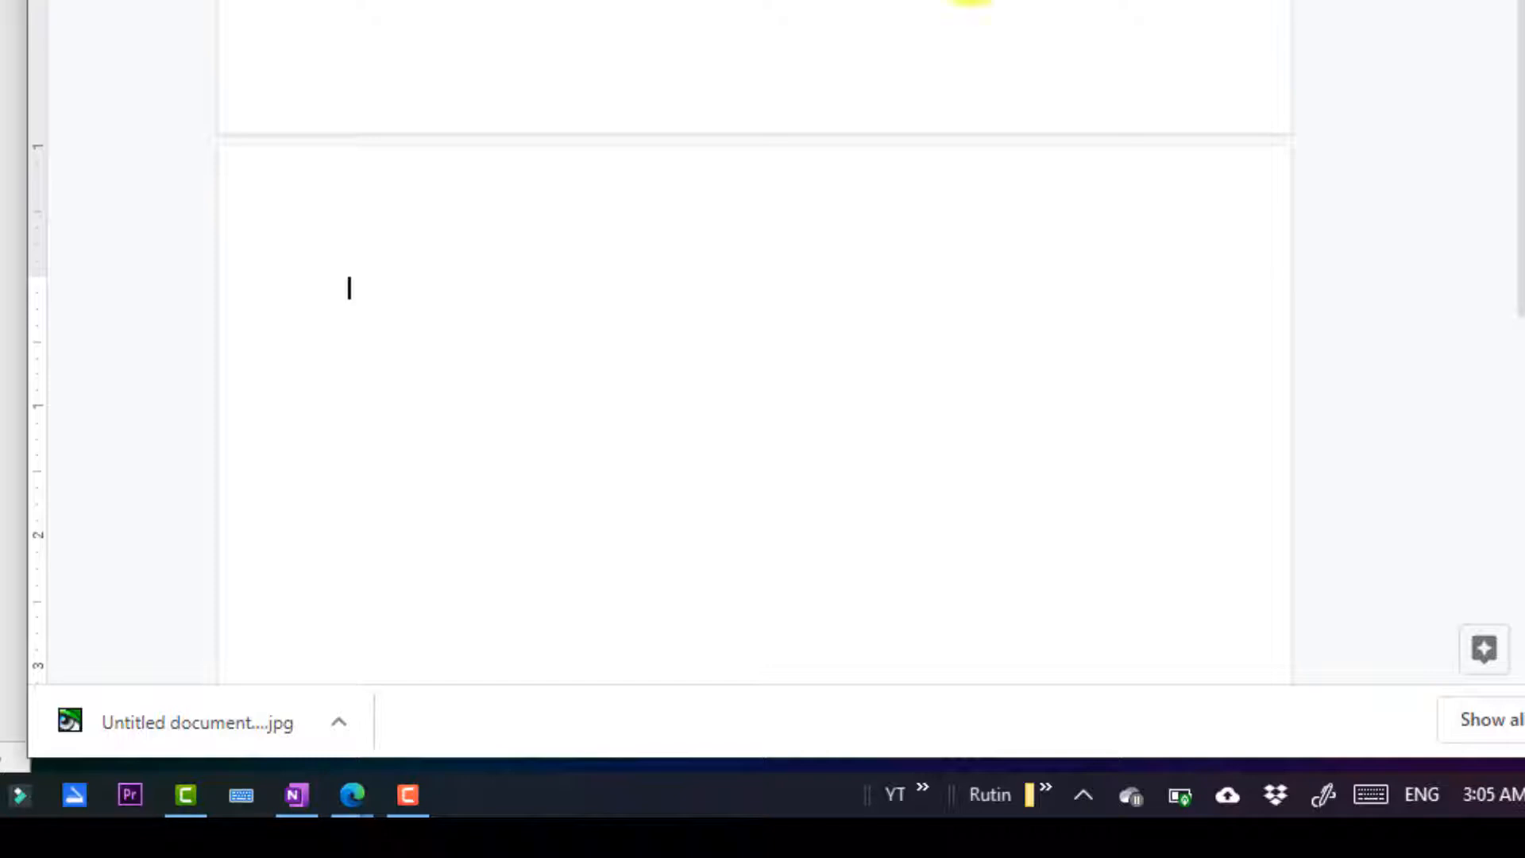
{"action": "key", "text": "BackSpace"}
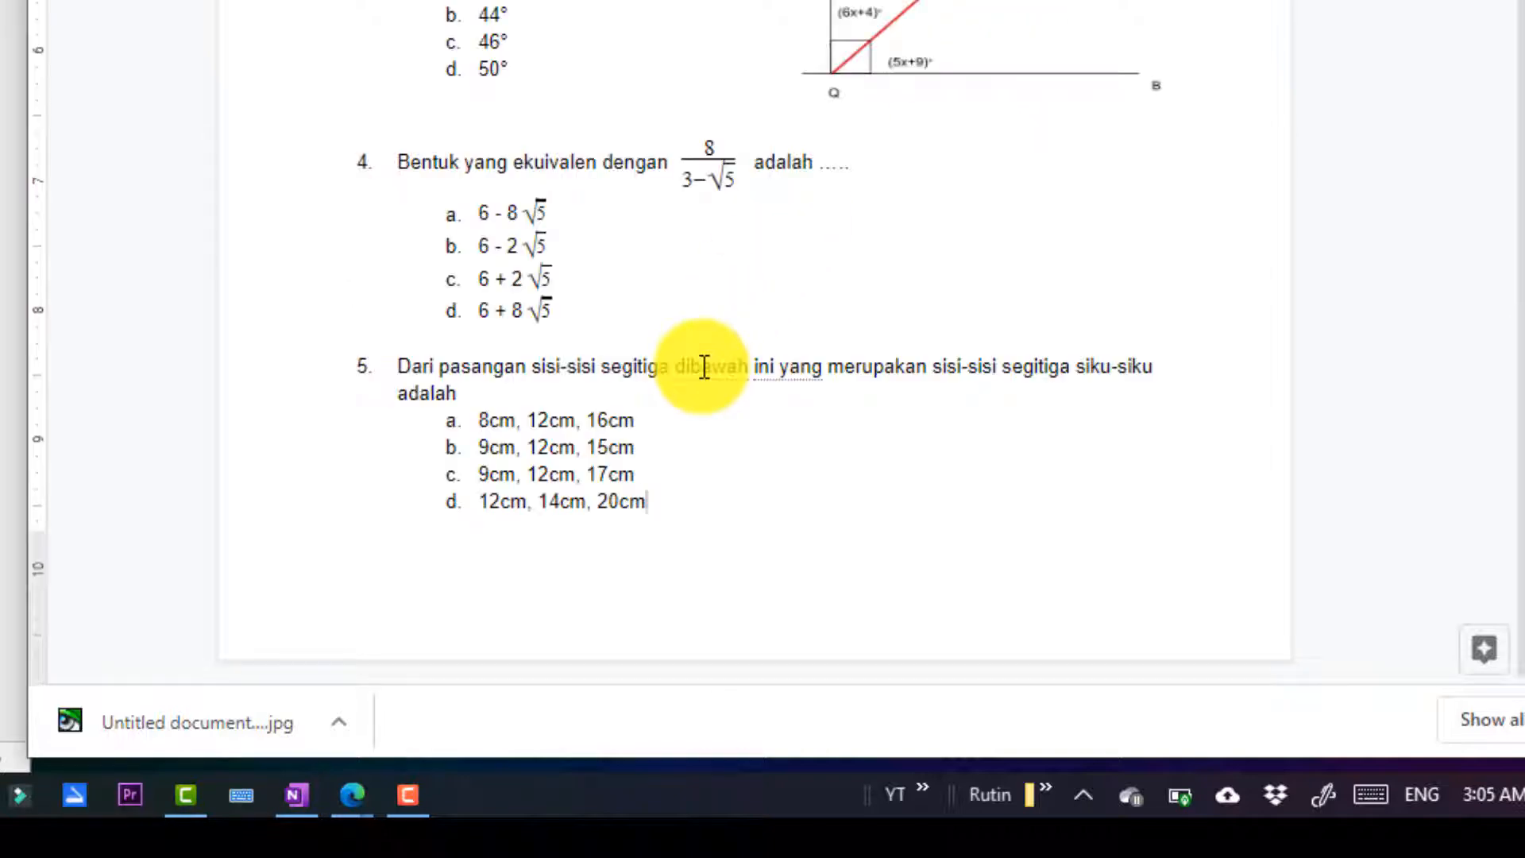
{"action": "scroll", "coordinate": [721, 351], "scroll_direction": "up", "scroll_amount": 5}
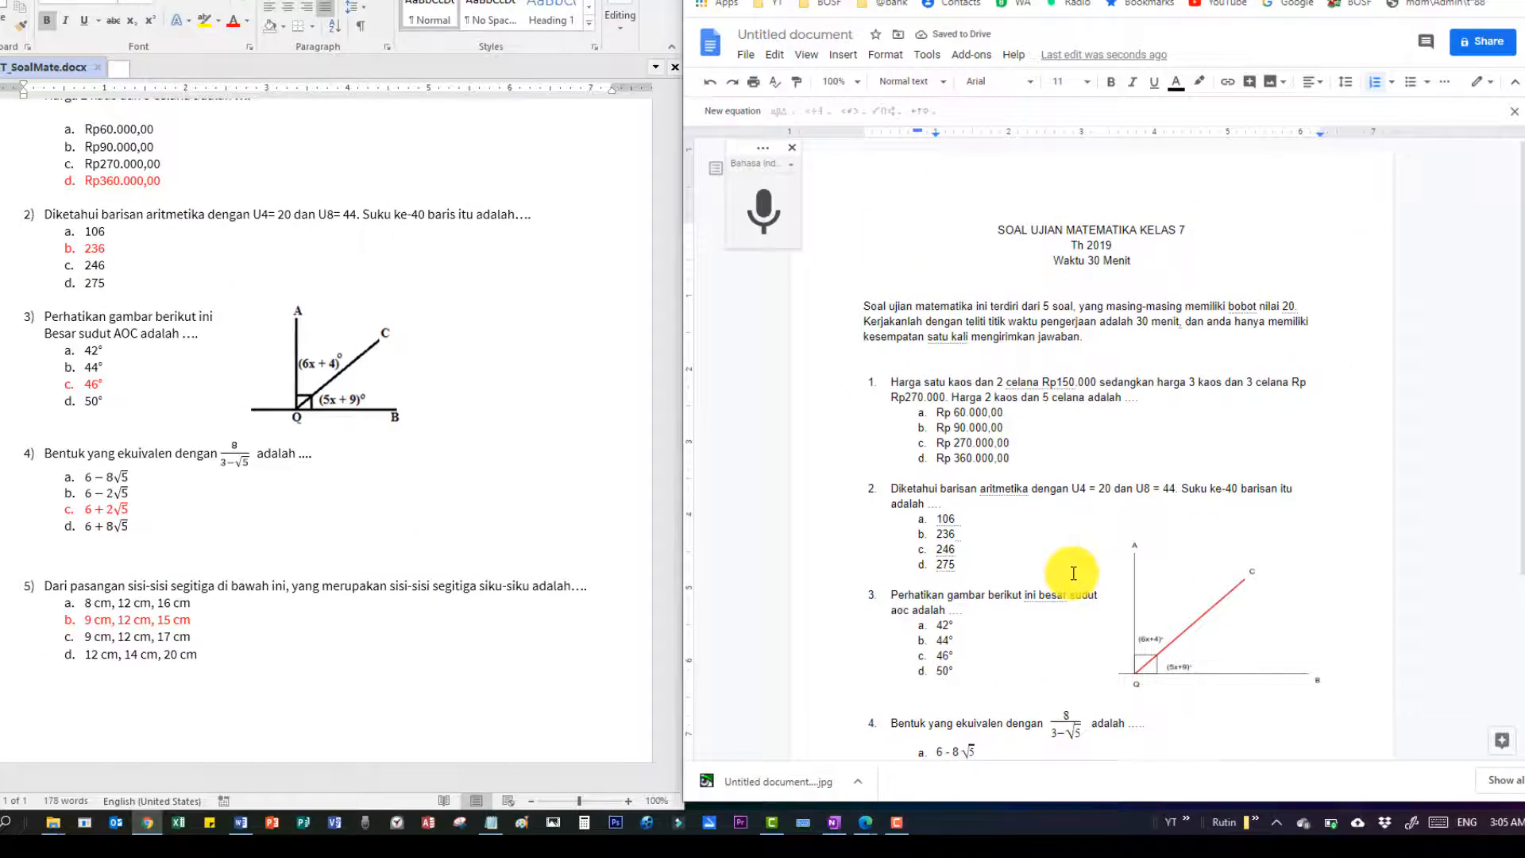
{"action": "scroll", "coordinate": [1072, 573], "scroll_direction": "down", "scroll_amount": 3}
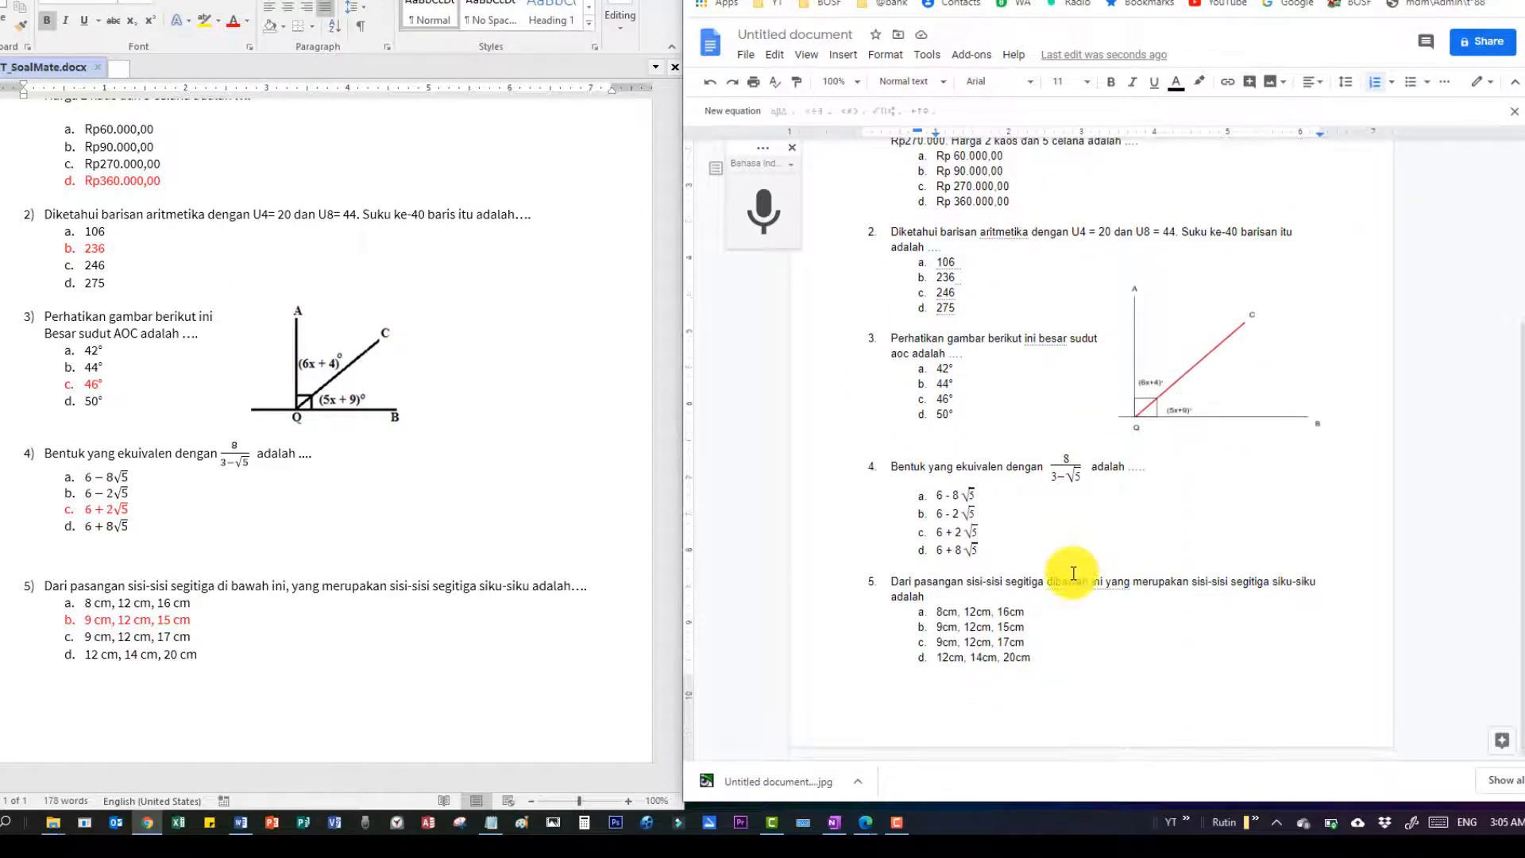
{"action": "scroll", "coordinate": [1073, 572], "scroll_direction": "up", "scroll_amount": 3}
{"action": "scroll", "coordinate": [296, 376], "scroll_direction": "up", "scroll_amount": 1}
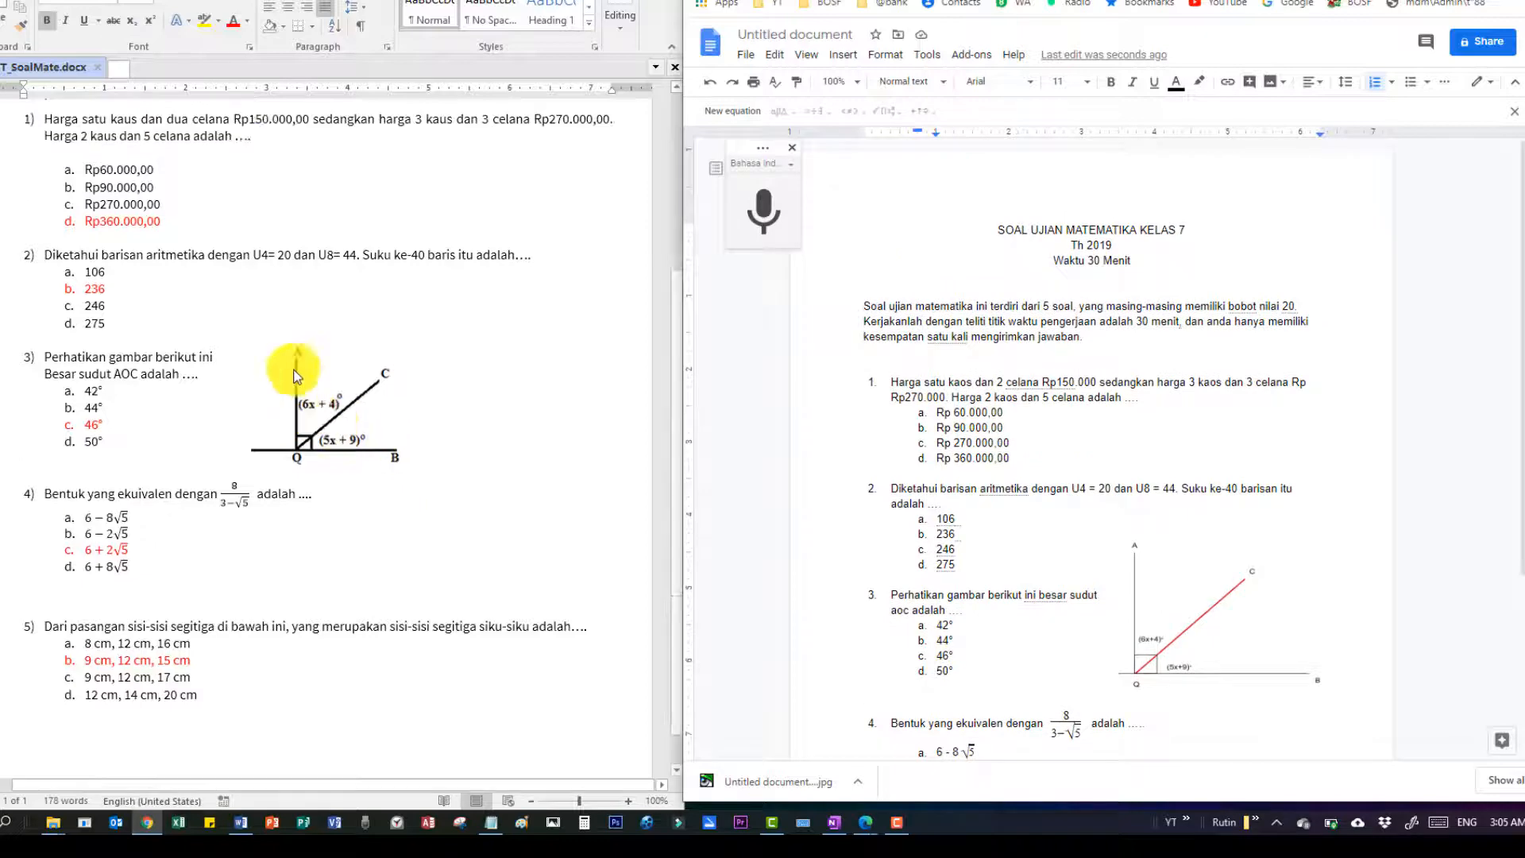
{"action": "scroll", "coordinate": [295, 376], "scroll_direction": "up", "scroll_amount": 5}
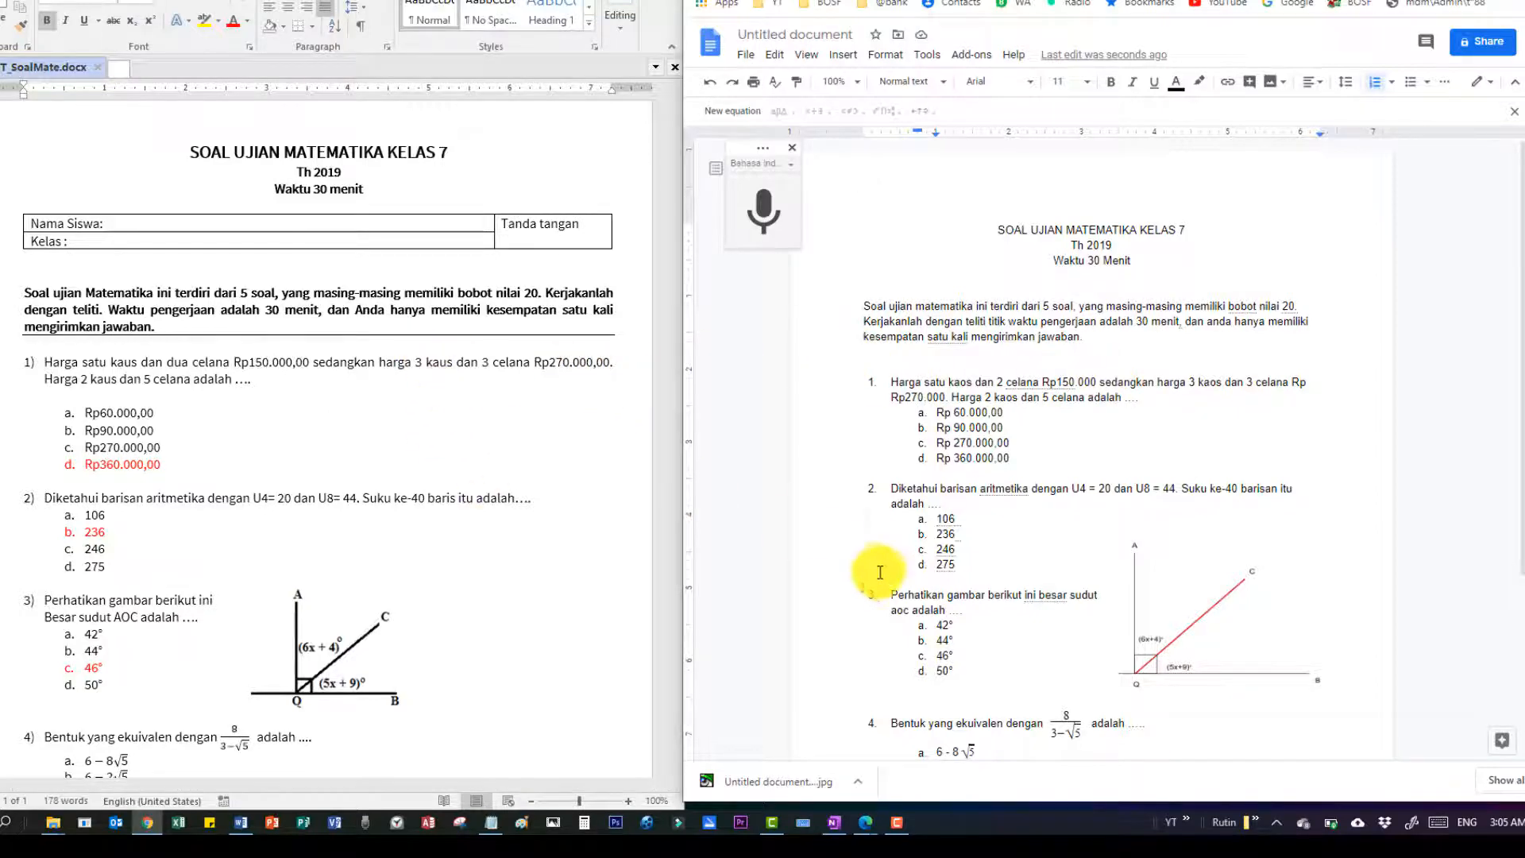
{"action": "scroll", "coordinate": [885, 564], "scroll_direction": "down", "scroll_amount": 1}
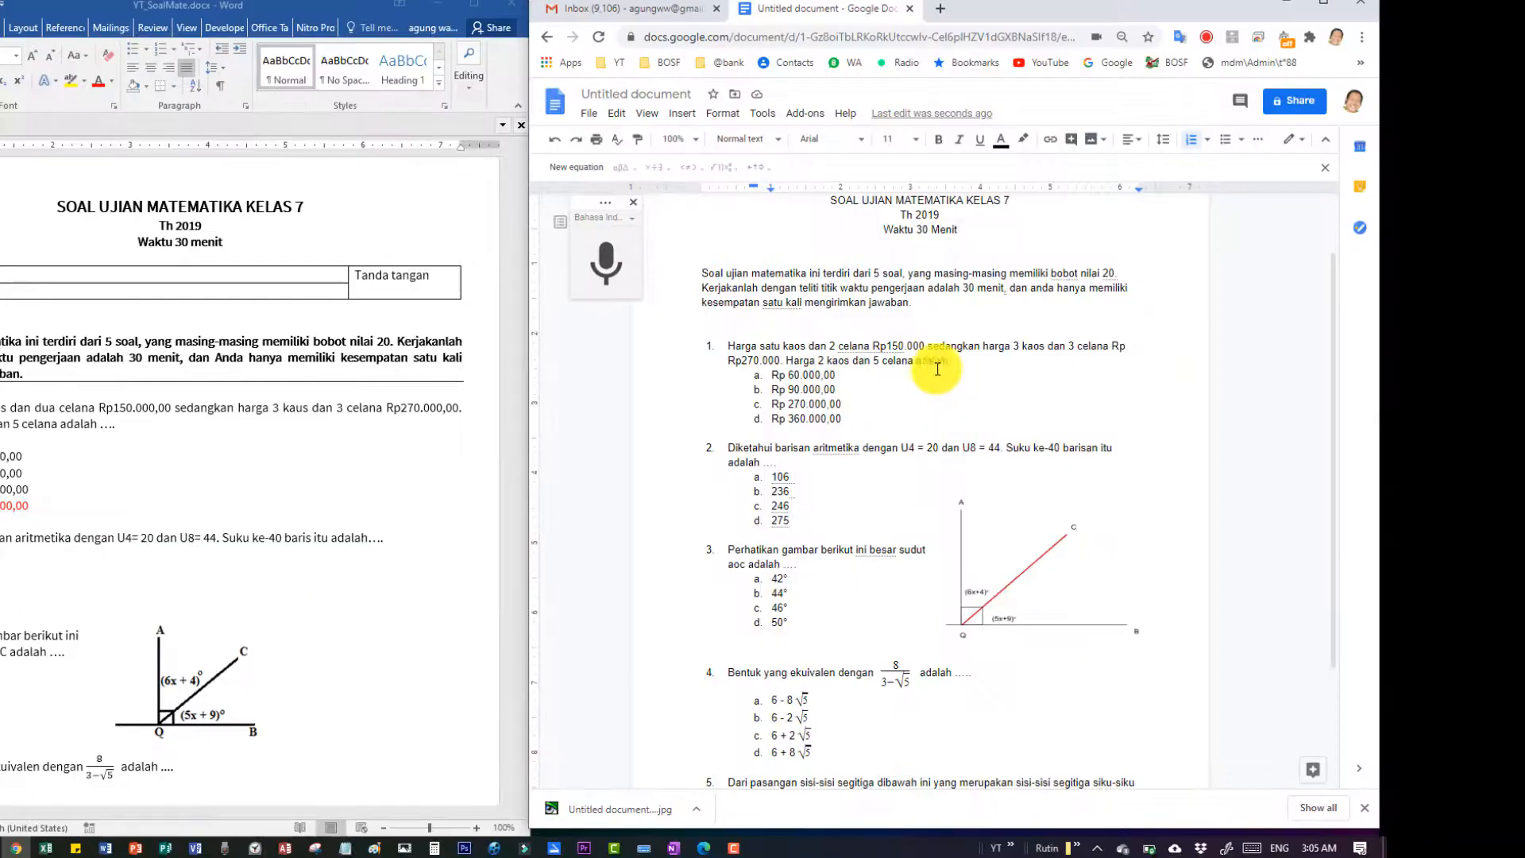
Justify and bold the intro paragraph describing 5 questions, 20 points each, 30 minutes.
{"action": "scroll", "coordinate": [868, 384], "scroll_direction": "up", "scroll_amount": 1}
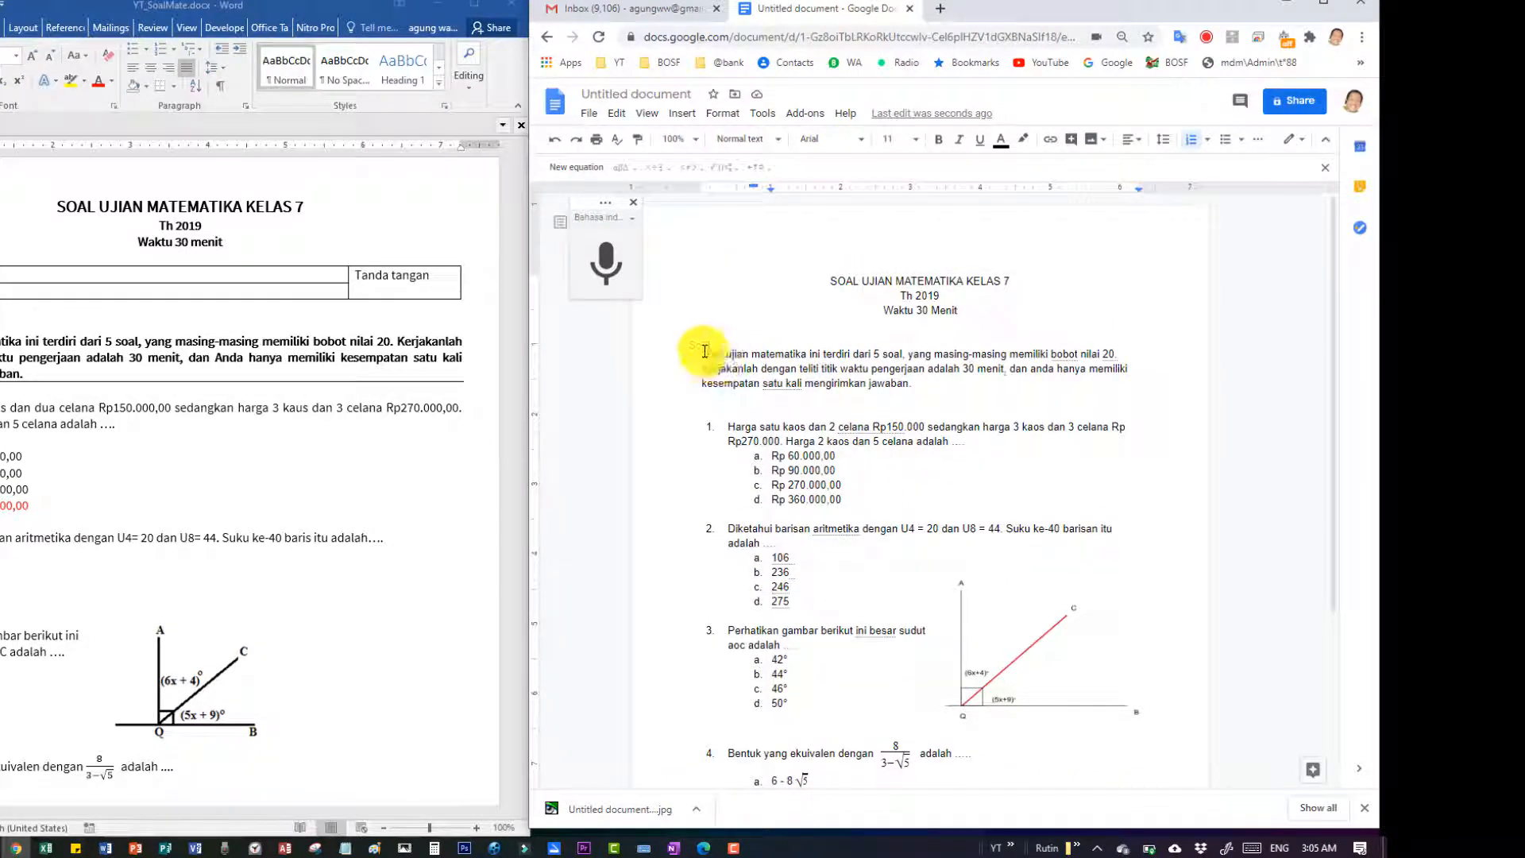
{"action": "left_click_drag", "start_coordinate": [699, 351], "coordinate": [921, 383]}
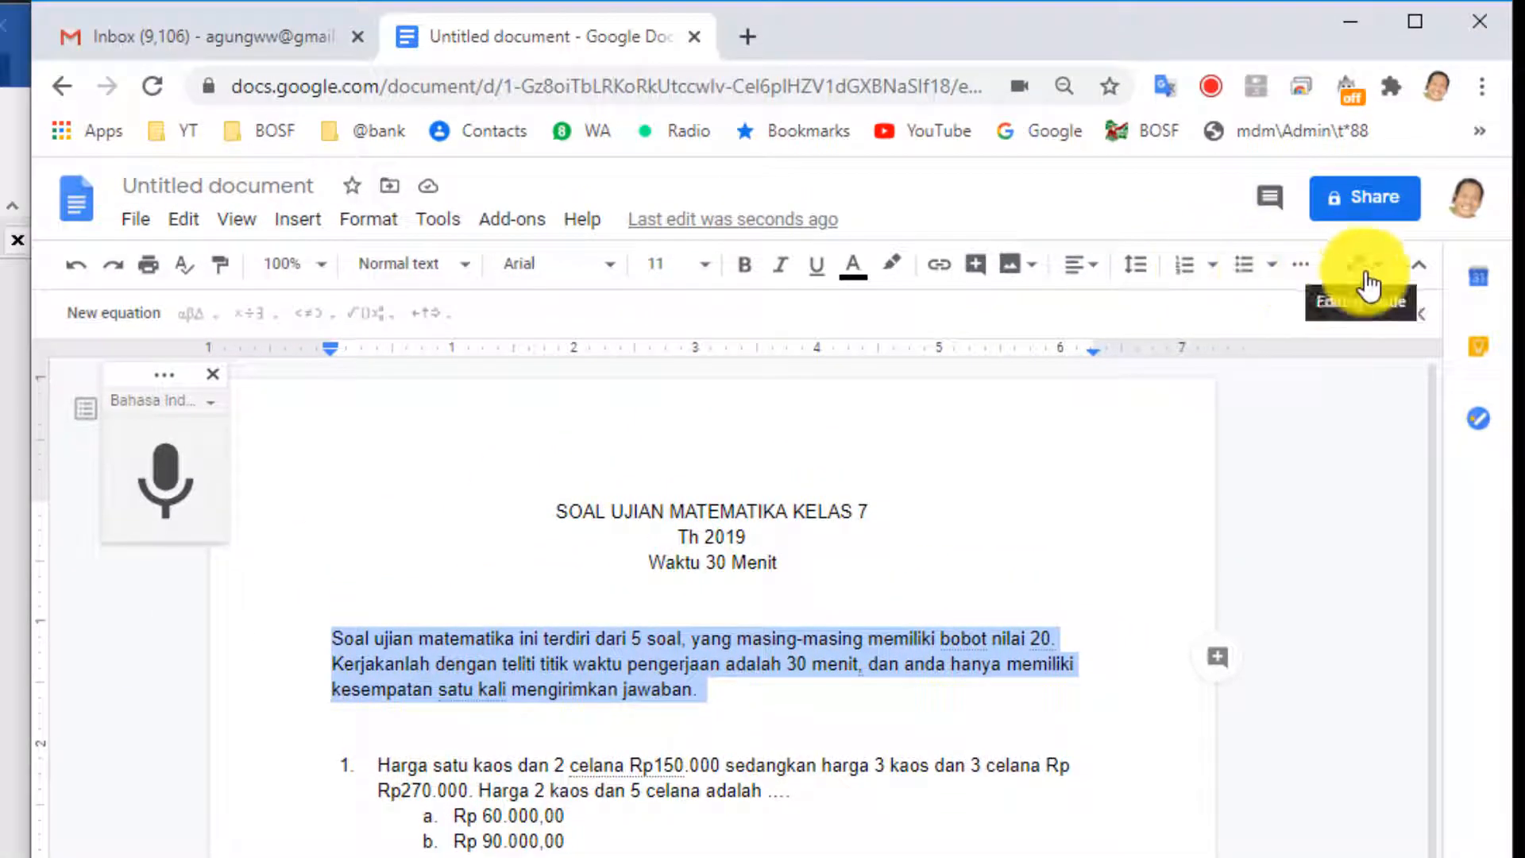
{"action": "left_click", "coordinate": [1096, 272]}
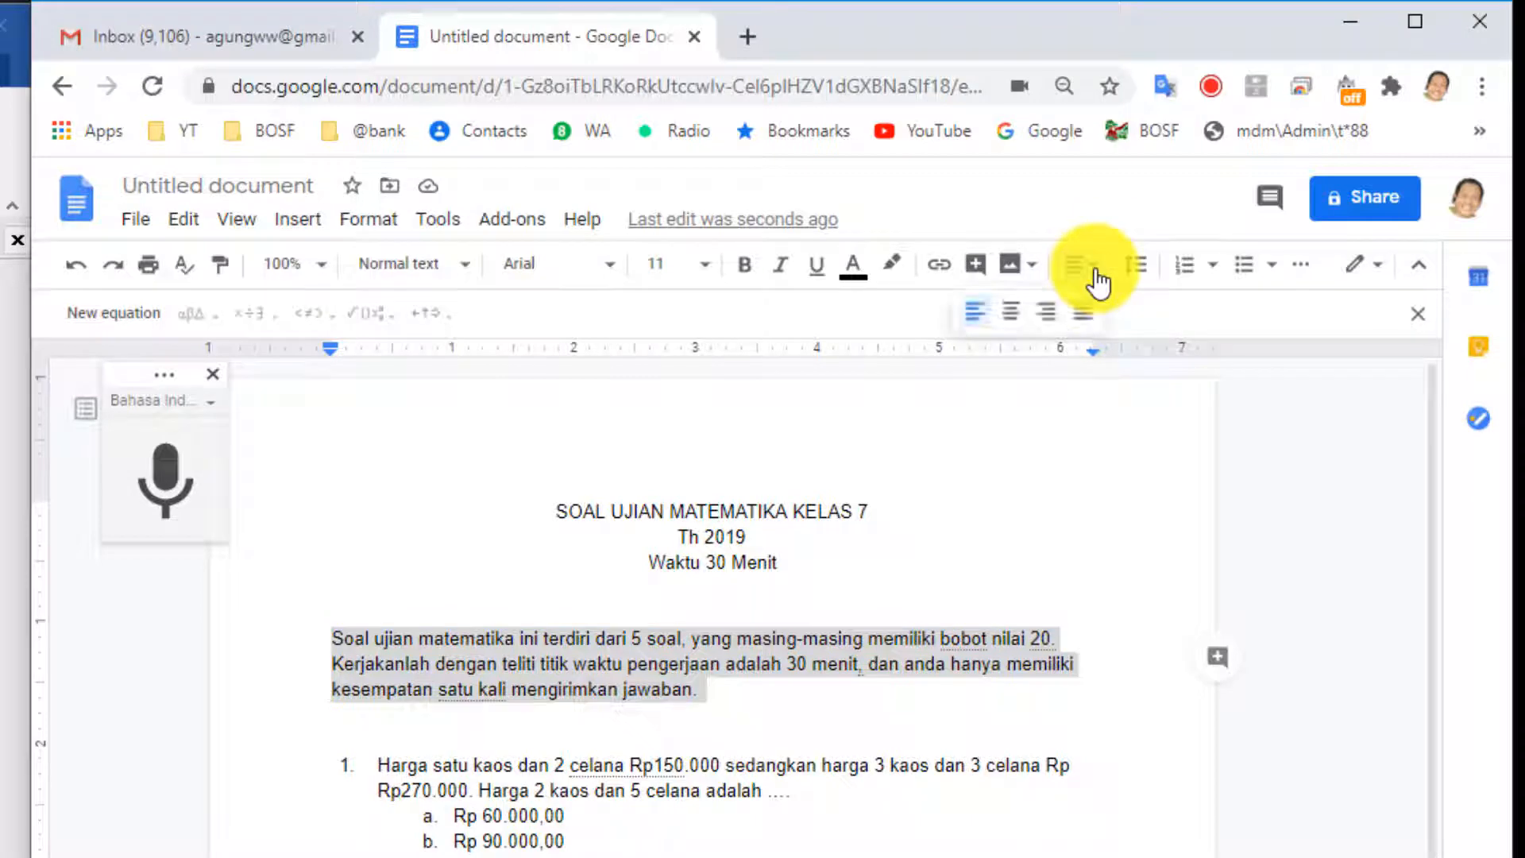
{"action": "left_click", "coordinate": [1075, 317]}
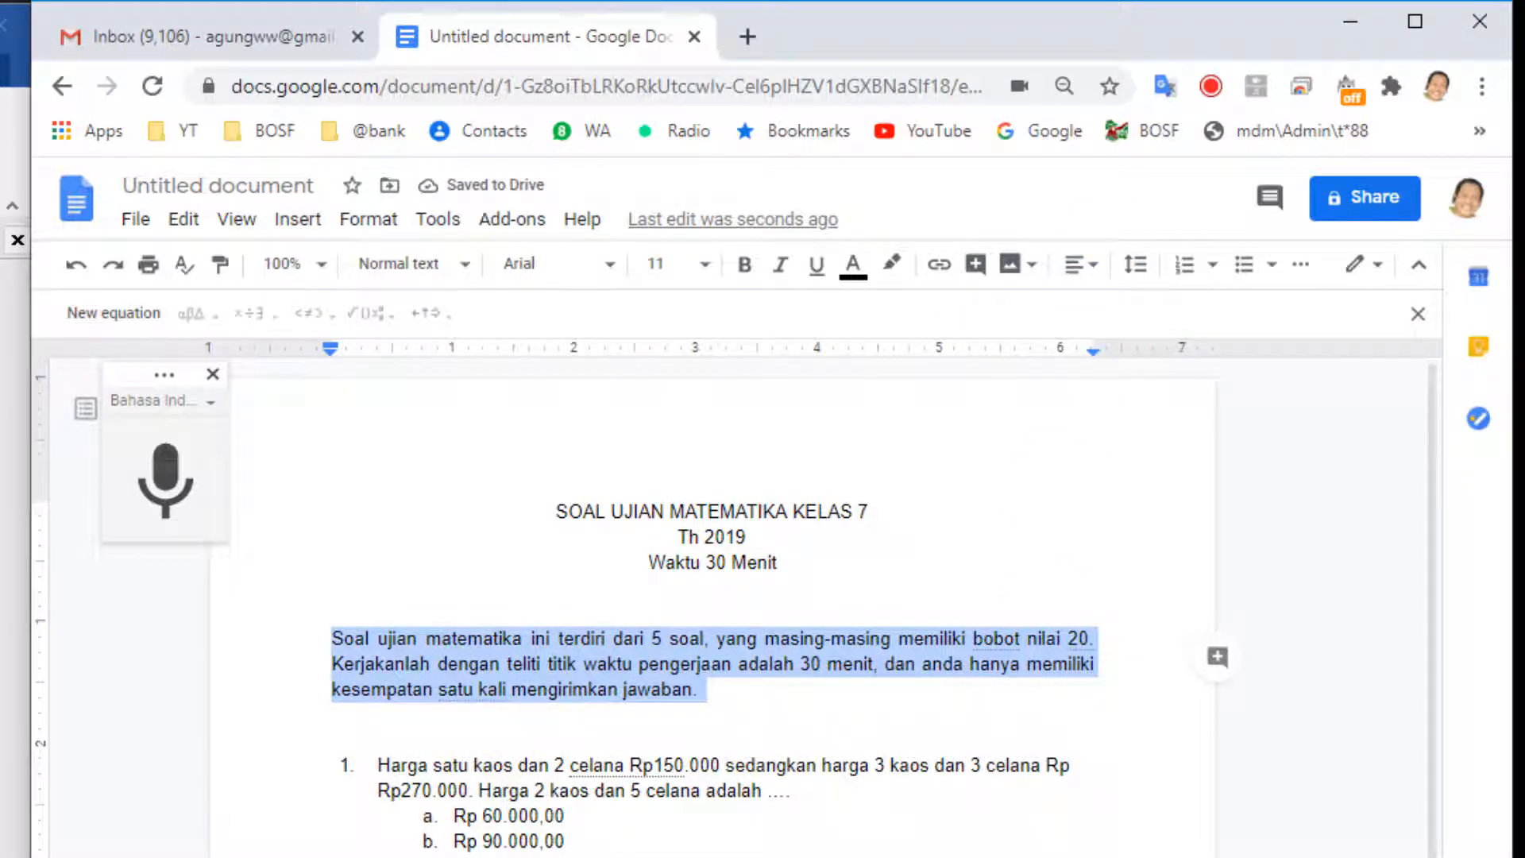
{"action": "left_click", "coordinate": [746, 270]}
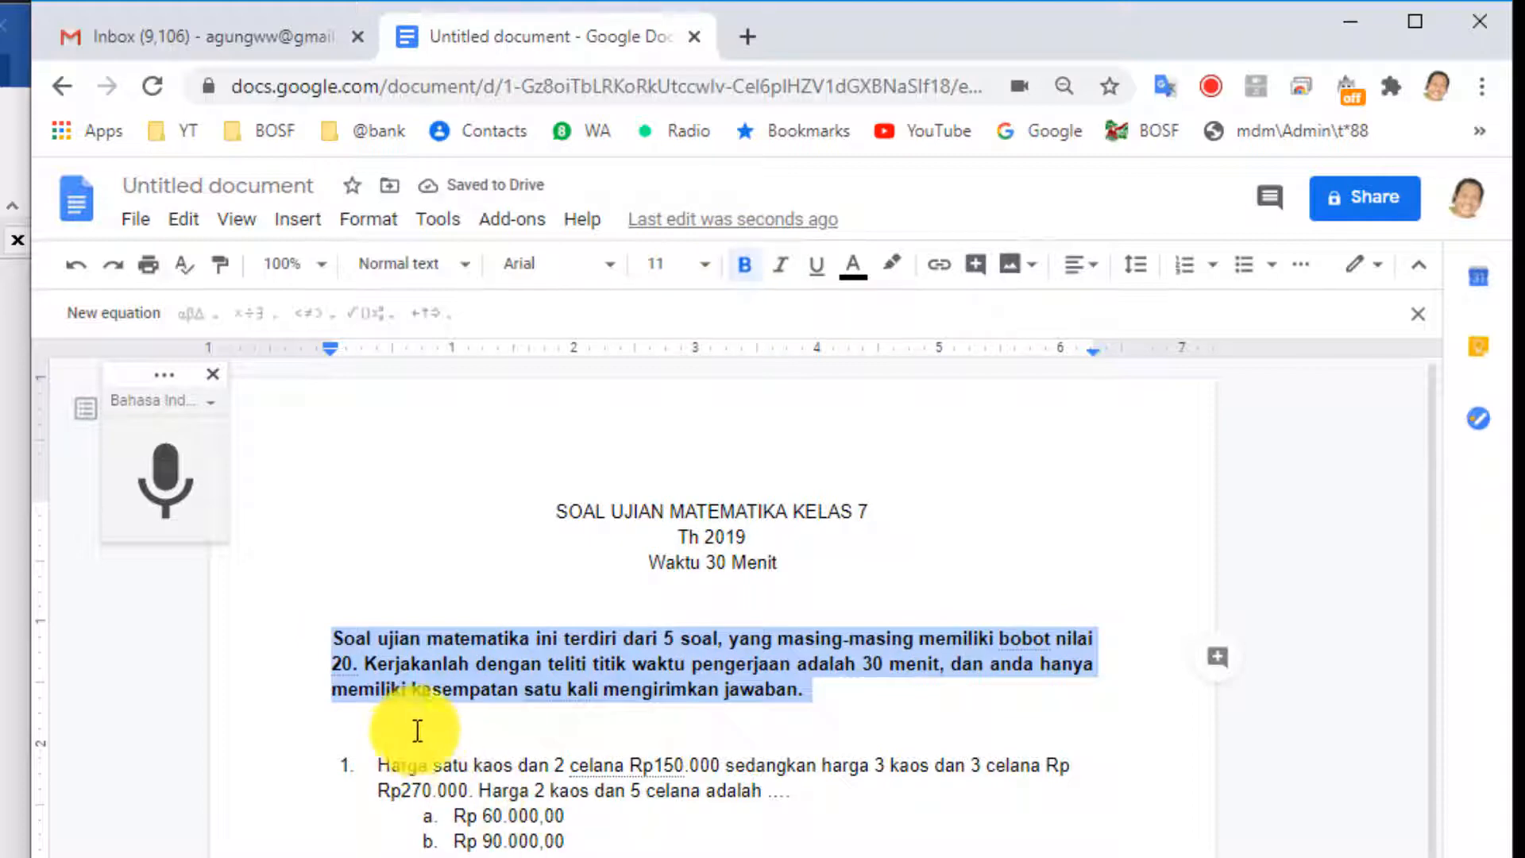
{"action": "left_click", "coordinate": [292, 704]}
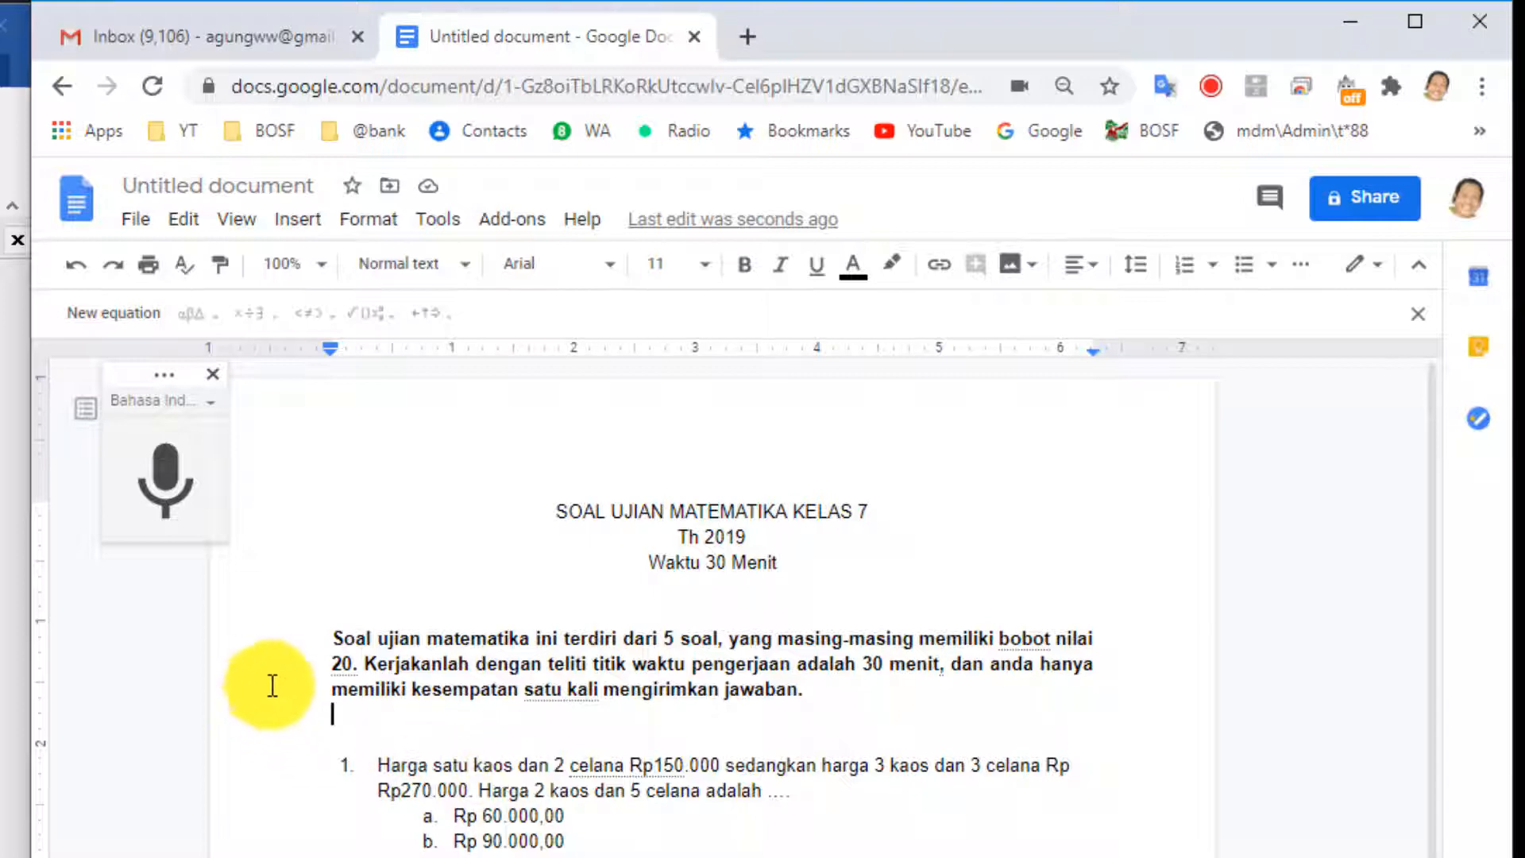
{"action": "left_click", "coordinate": [820, 689]}
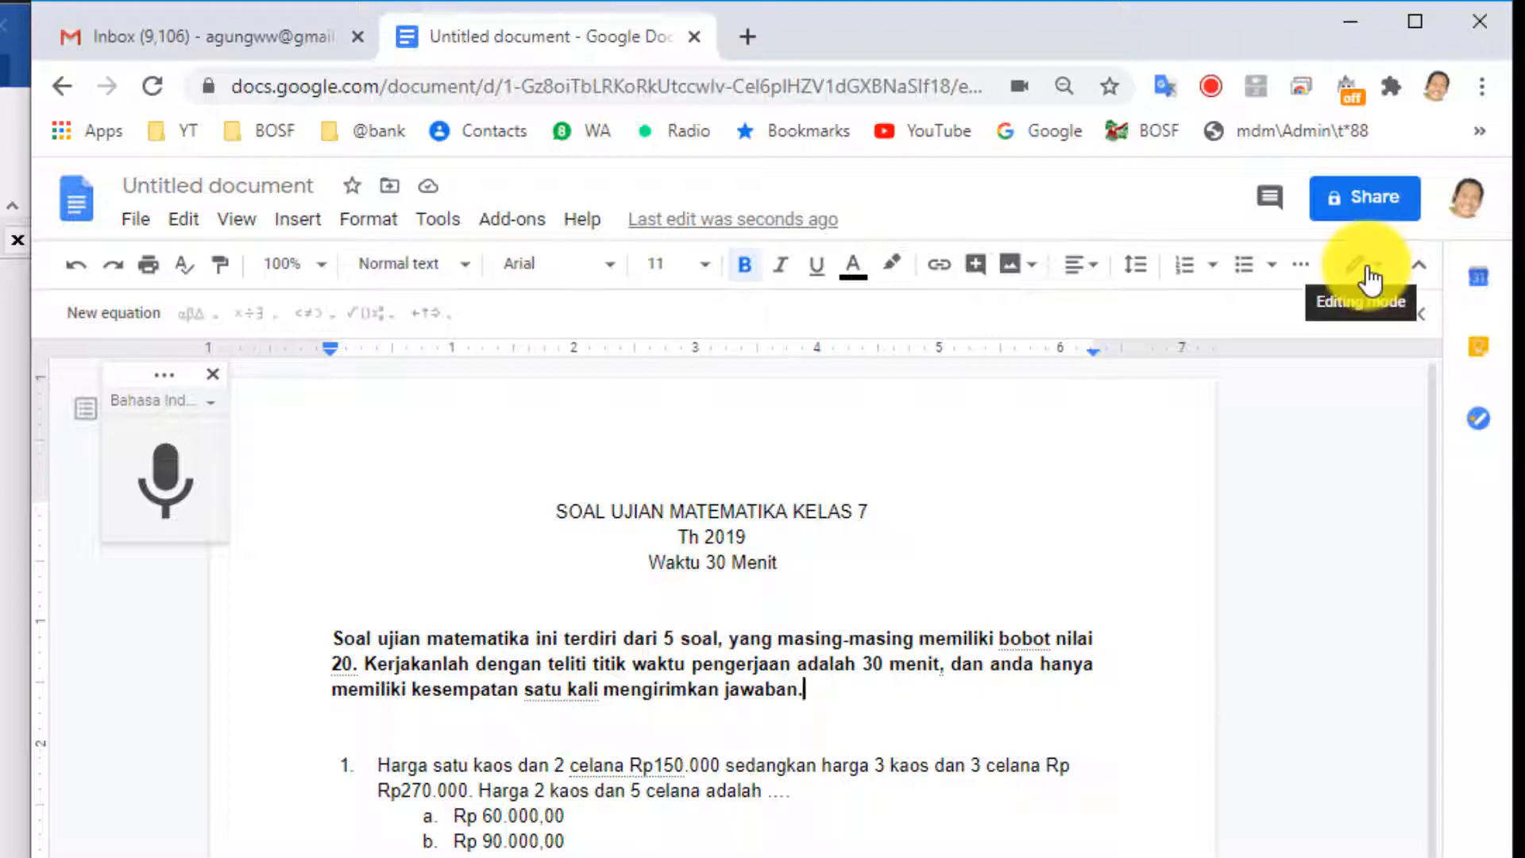
Insert a horizontal line below the intro paragraph.
{"action": "left_click", "coordinate": [301, 222]}
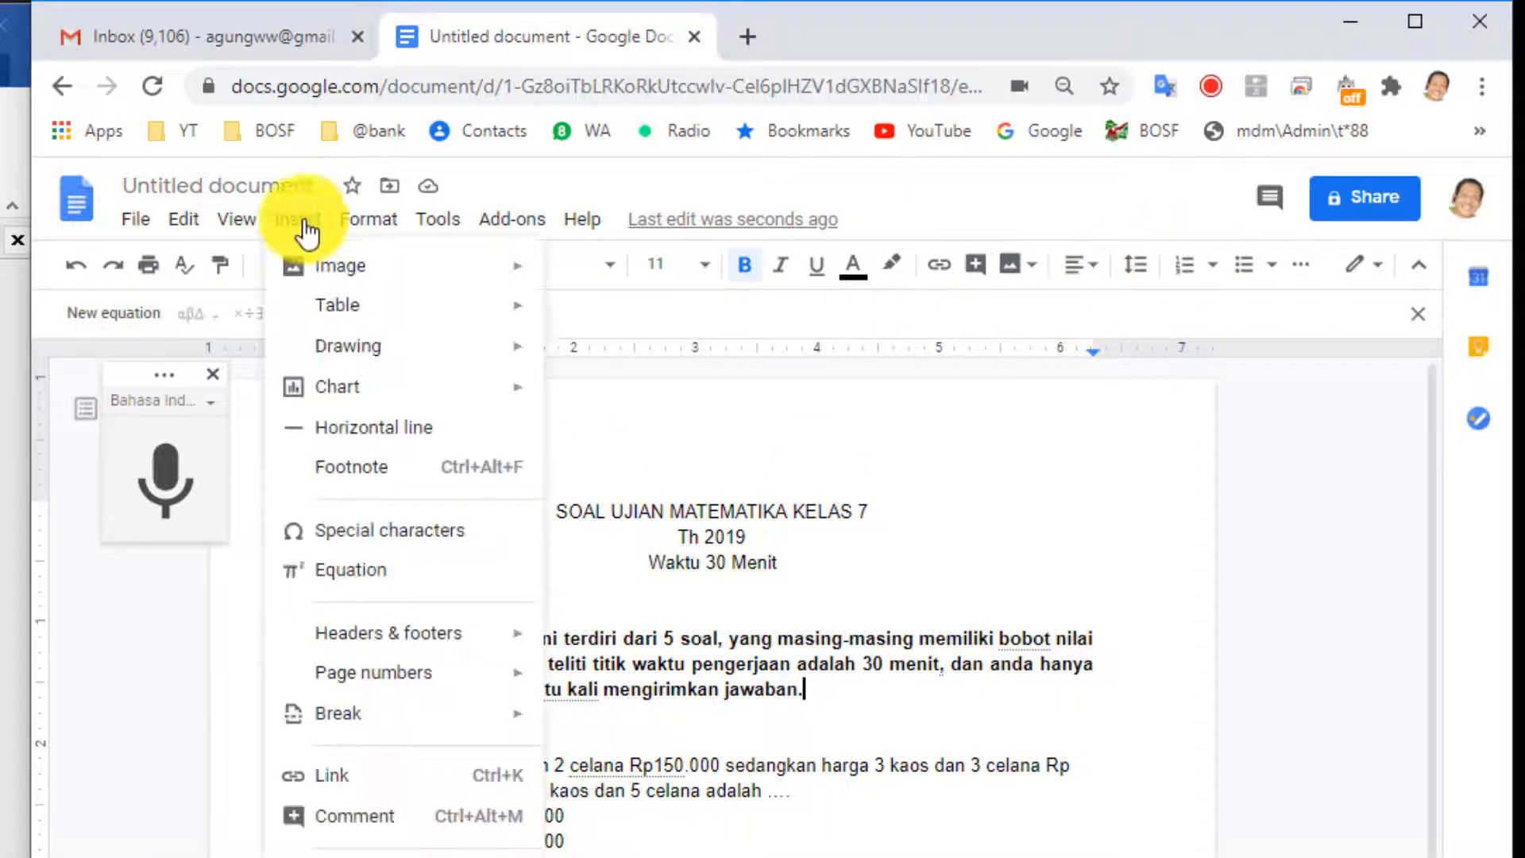
{"action": "left_click", "coordinate": [343, 439]}
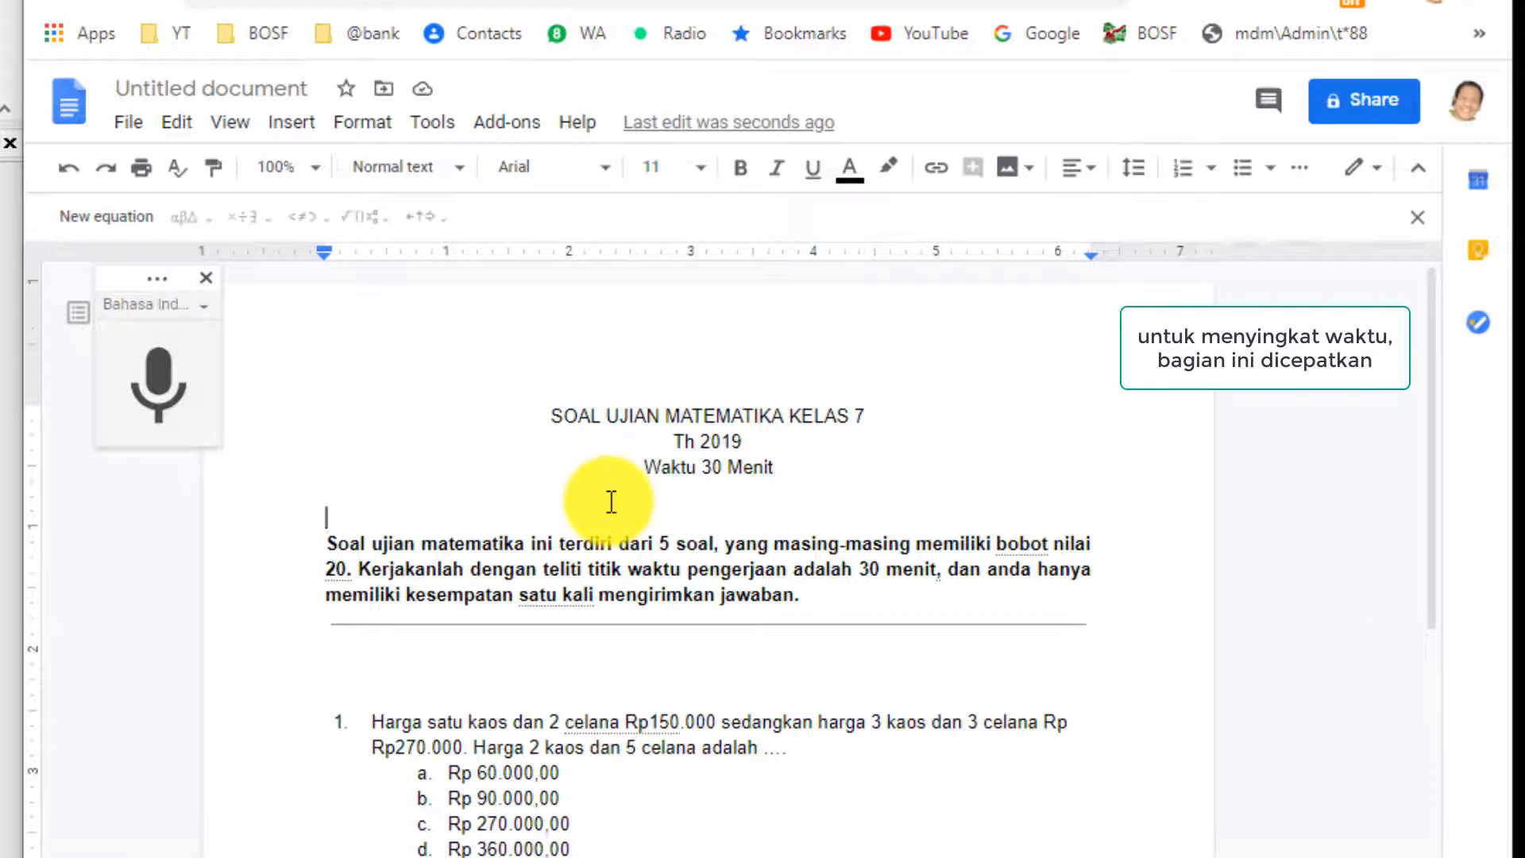
{"action": "key", "text": "Return"}
Bold the title at 12 pt, then shrink the Th 2019 and Waktu 30 Menit lines to 10 pt.
{"action": "left_click_drag", "start_coordinate": [612, 501], "coordinate": [553, 416]}
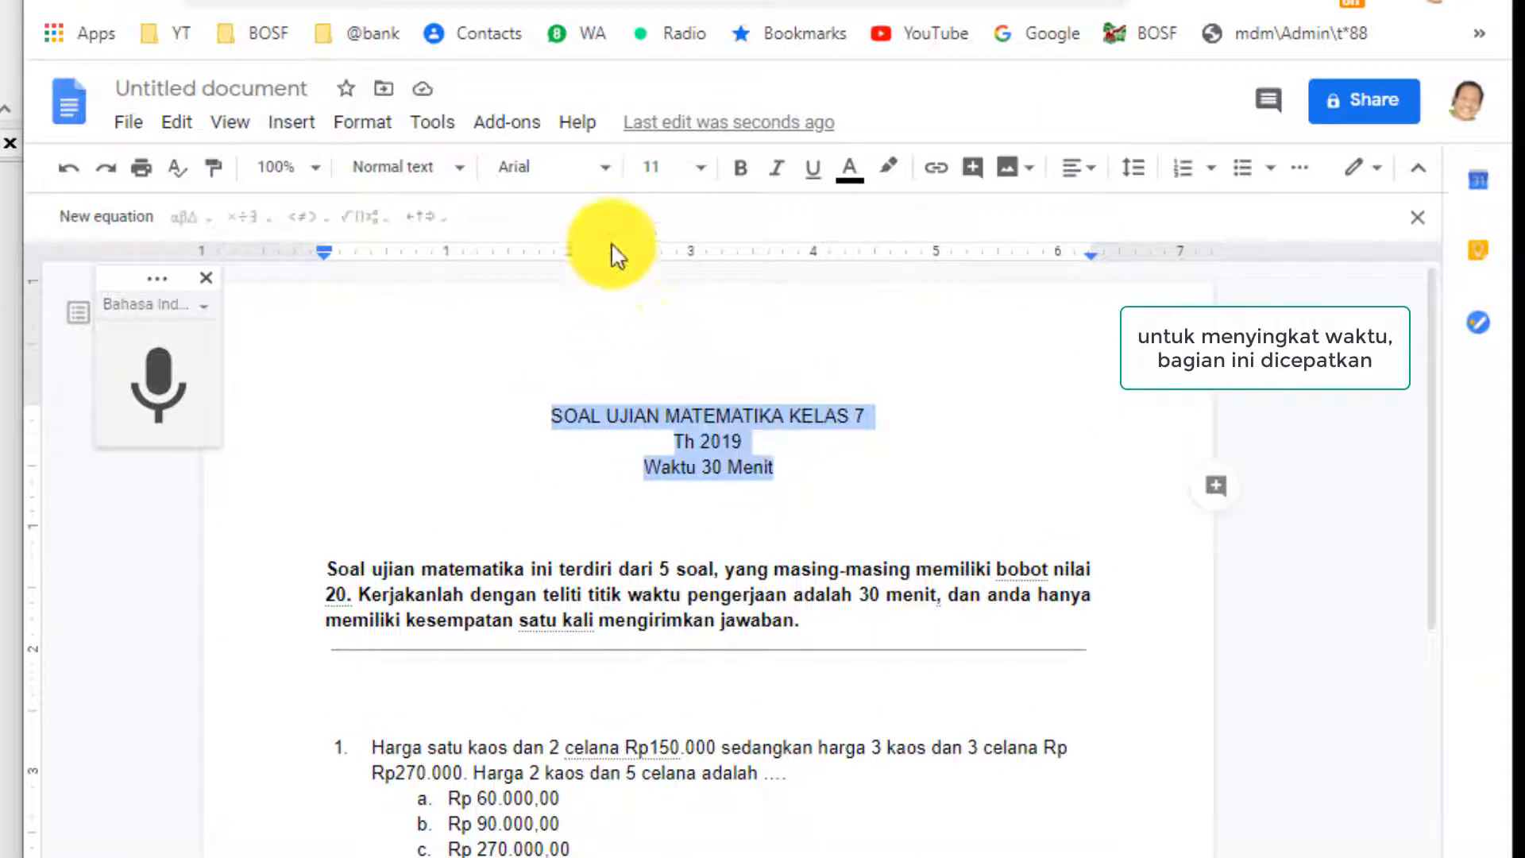
{"action": "left_click", "coordinate": [695, 167]}
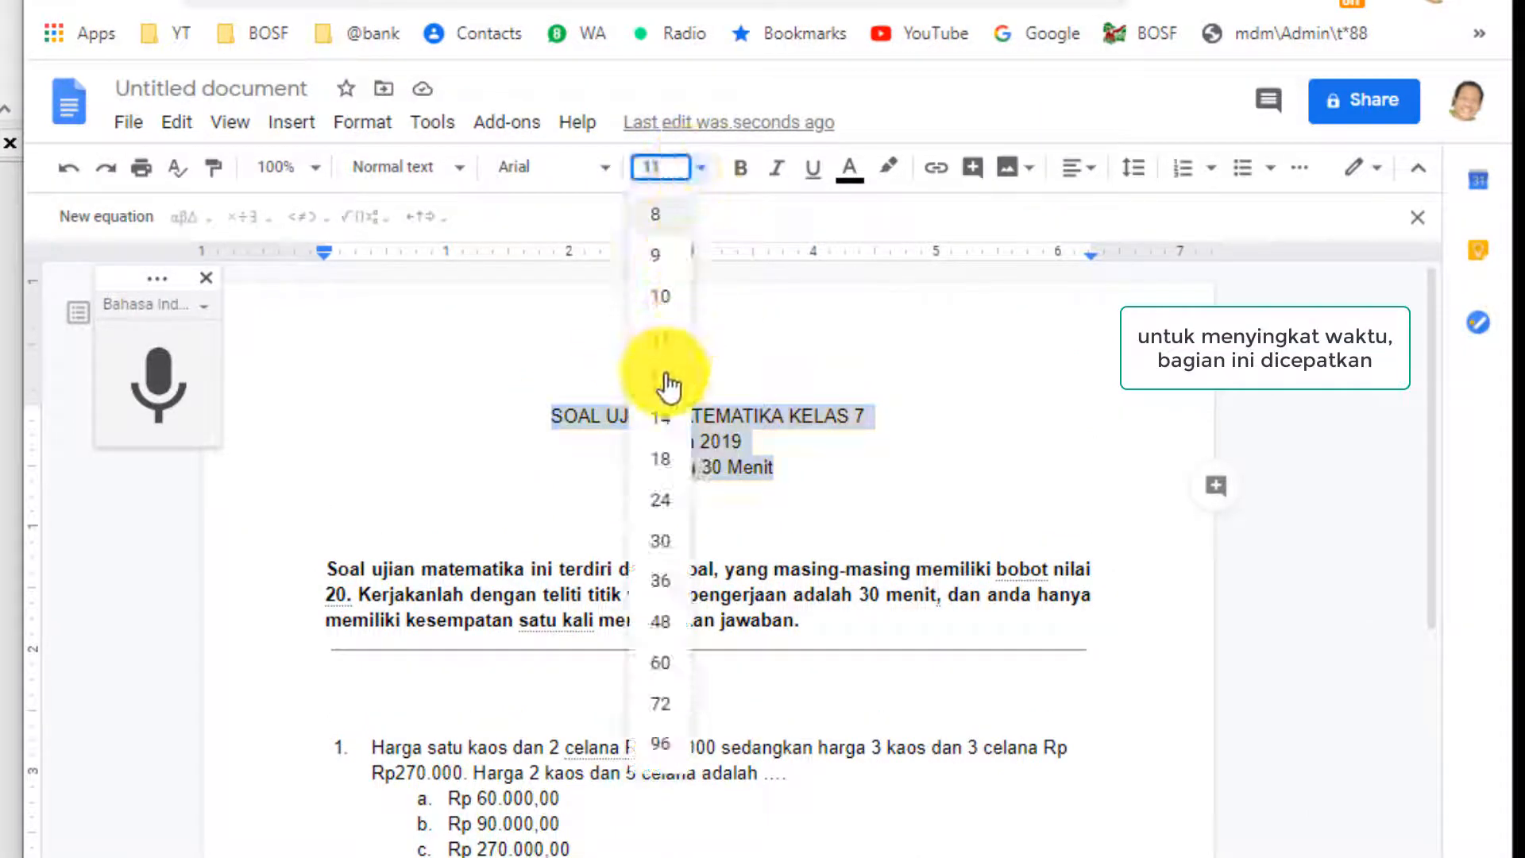
{"action": "left_click", "coordinate": [670, 381]}
{"action": "left_click", "coordinate": [740, 167]}
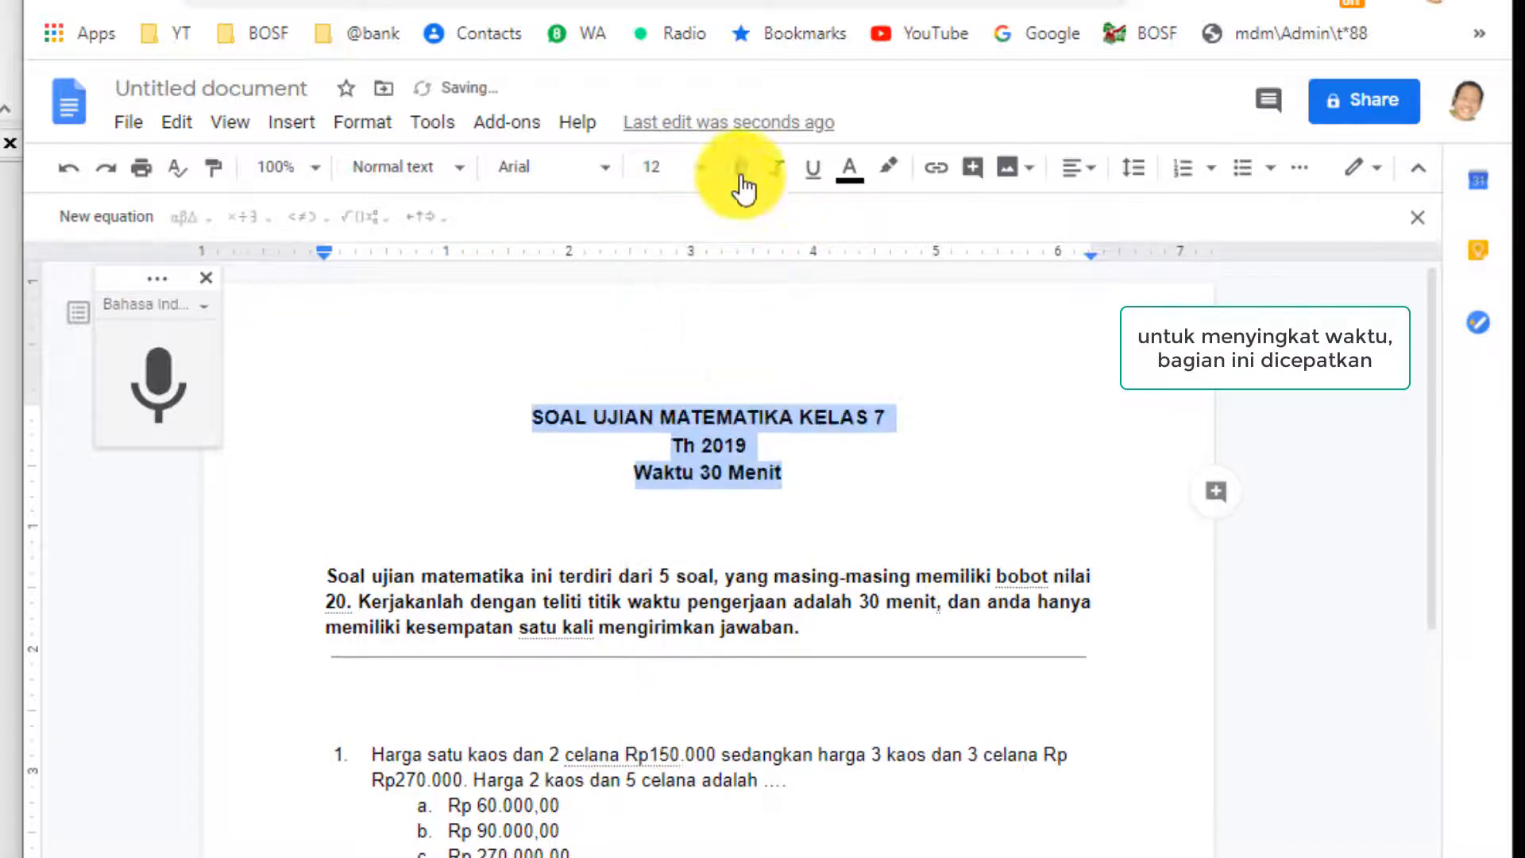
{"action": "left_click", "coordinate": [792, 477]}
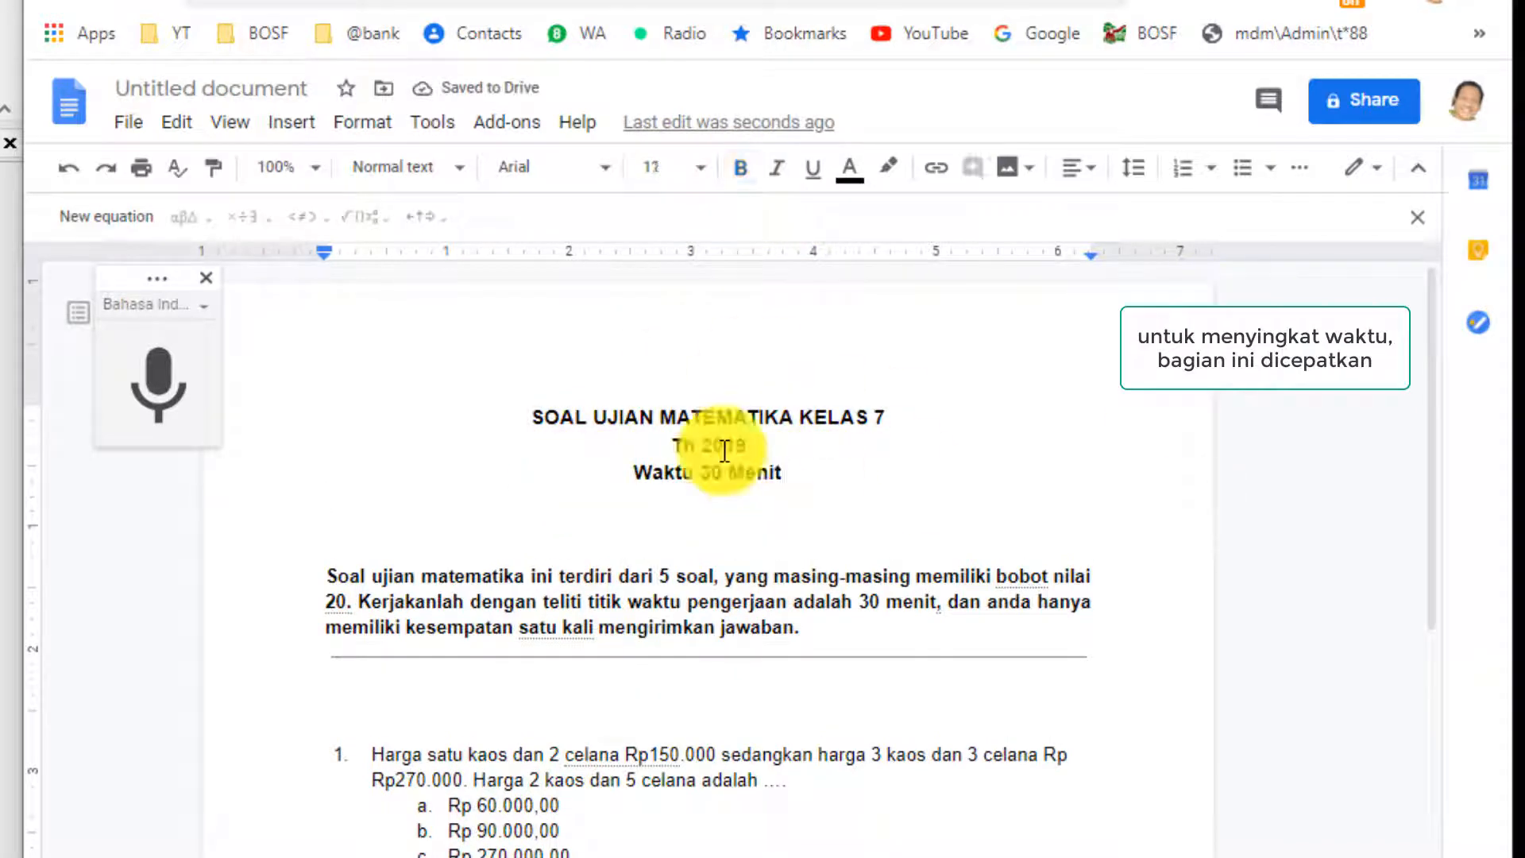
{"action": "left_click_drag", "start_coordinate": [804, 472], "coordinate": [682, 451]}
{"action": "left_click", "coordinate": [670, 165]}
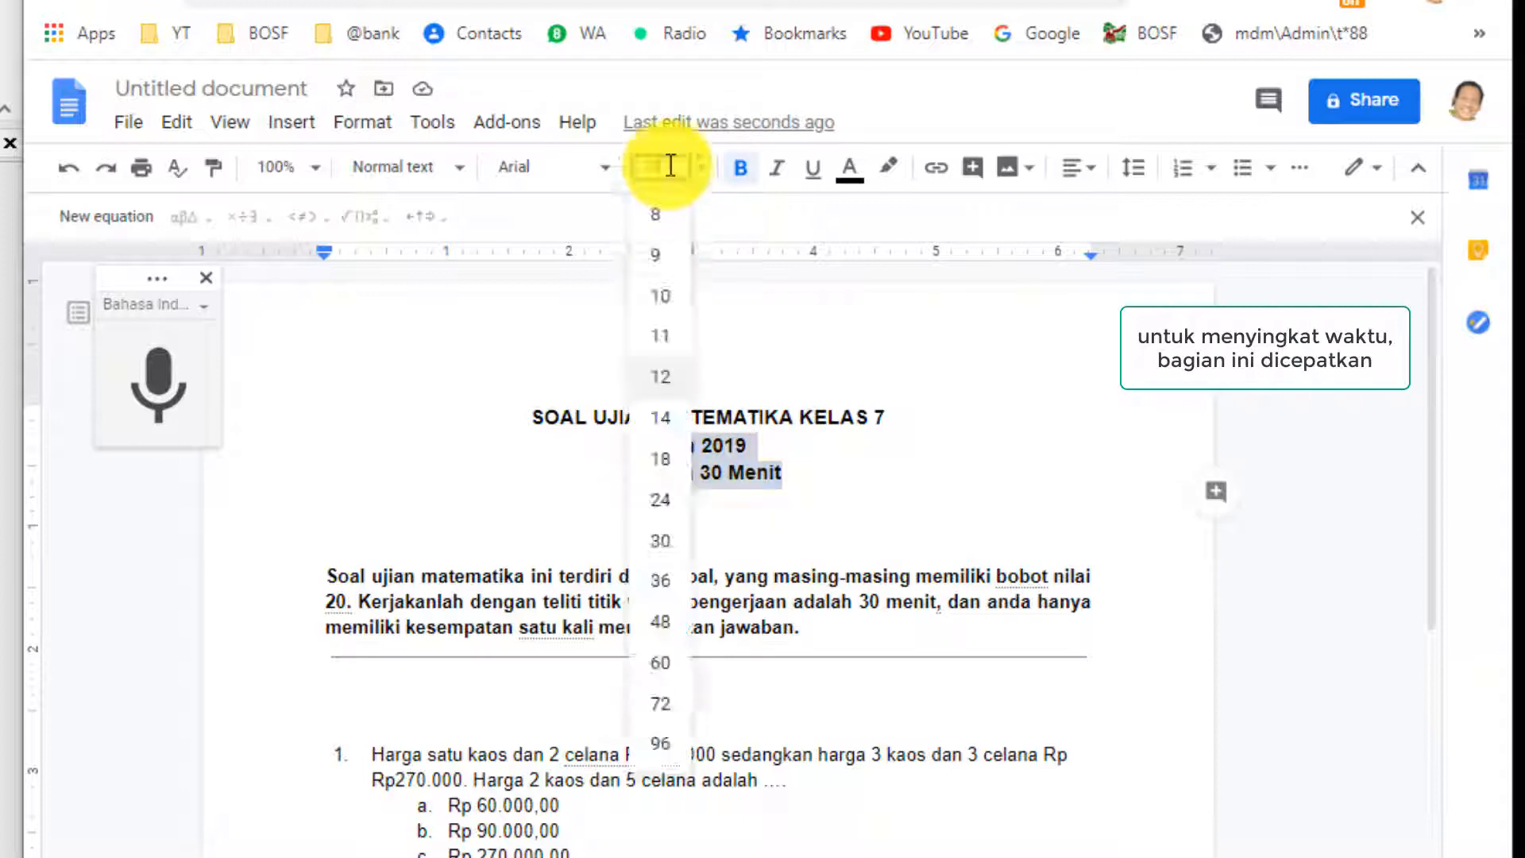
{"action": "left_click", "coordinate": [671, 301]}
{"action": "left_click", "coordinate": [799, 460]}
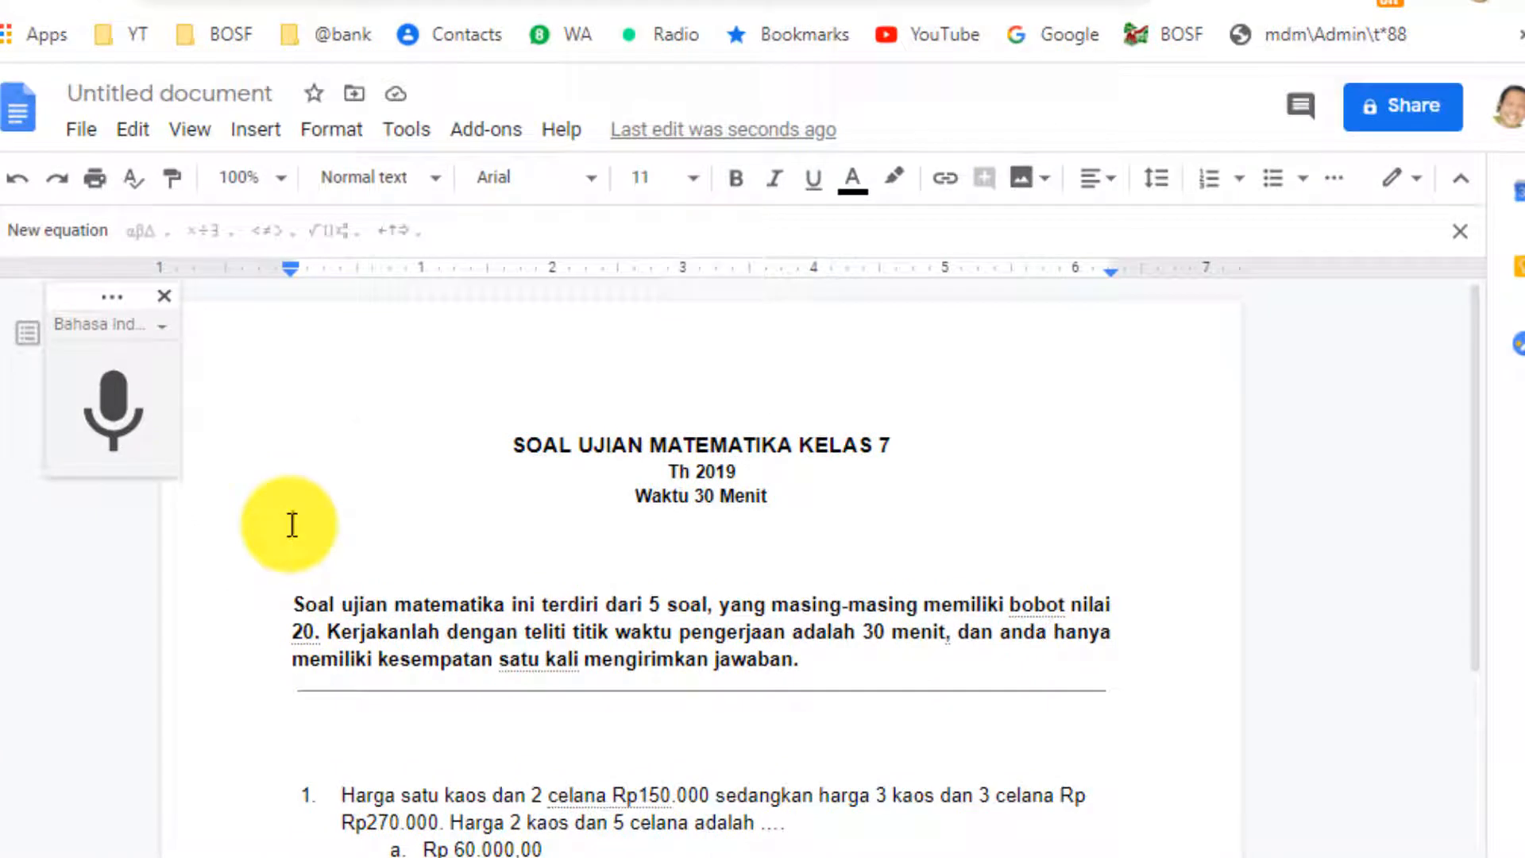
Insert an empty 2 x 2 table on the blank line above the intro paragraph.
{"action": "left_click", "coordinate": [292, 544]}
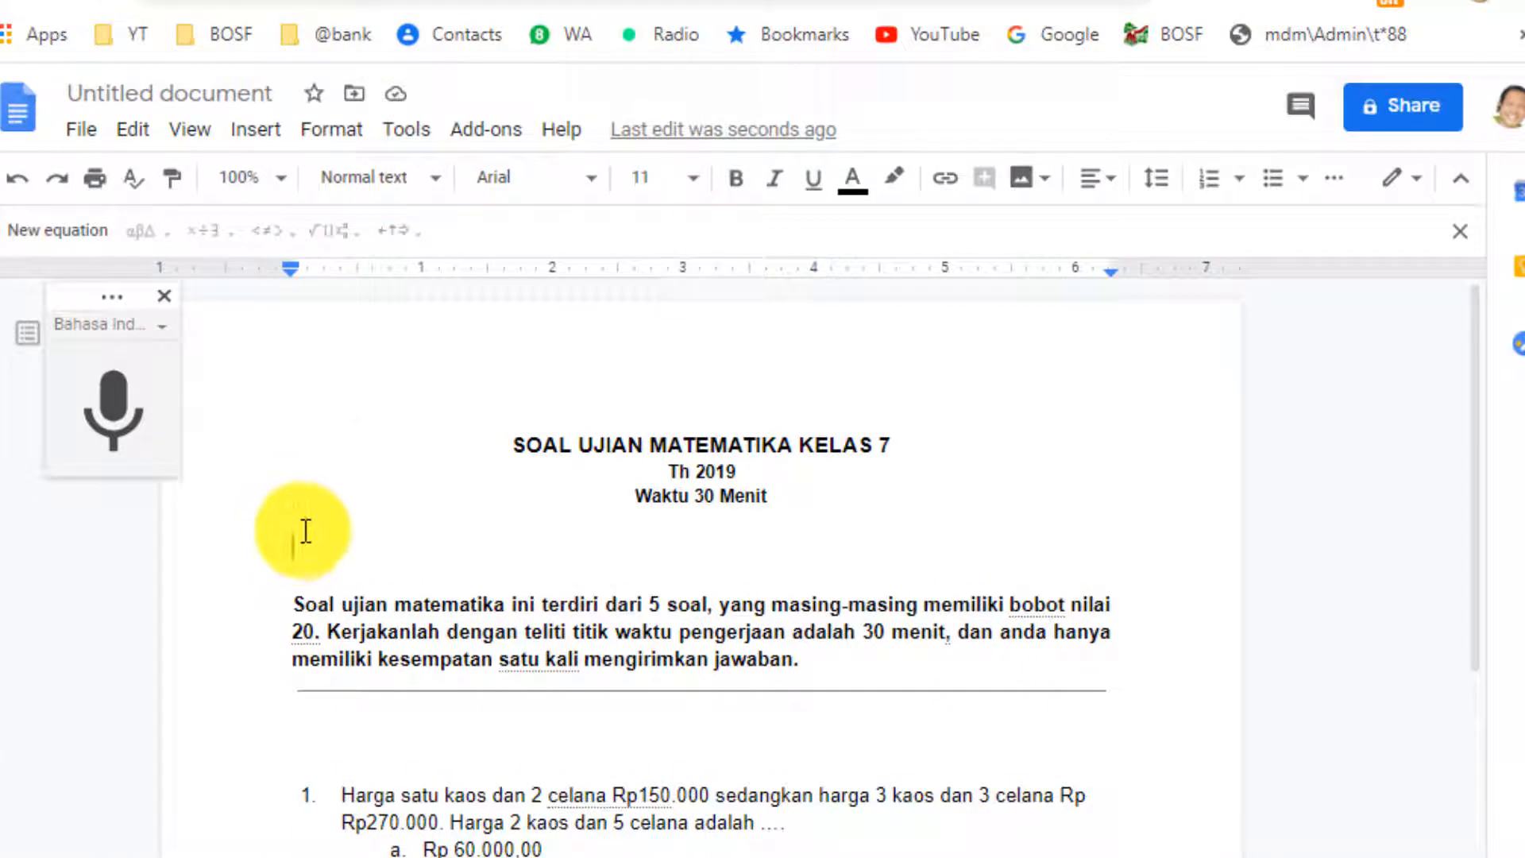
{"action": "left_click", "coordinate": [278, 135]}
{"action": "mouse_move", "coordinate": [347, 238]}
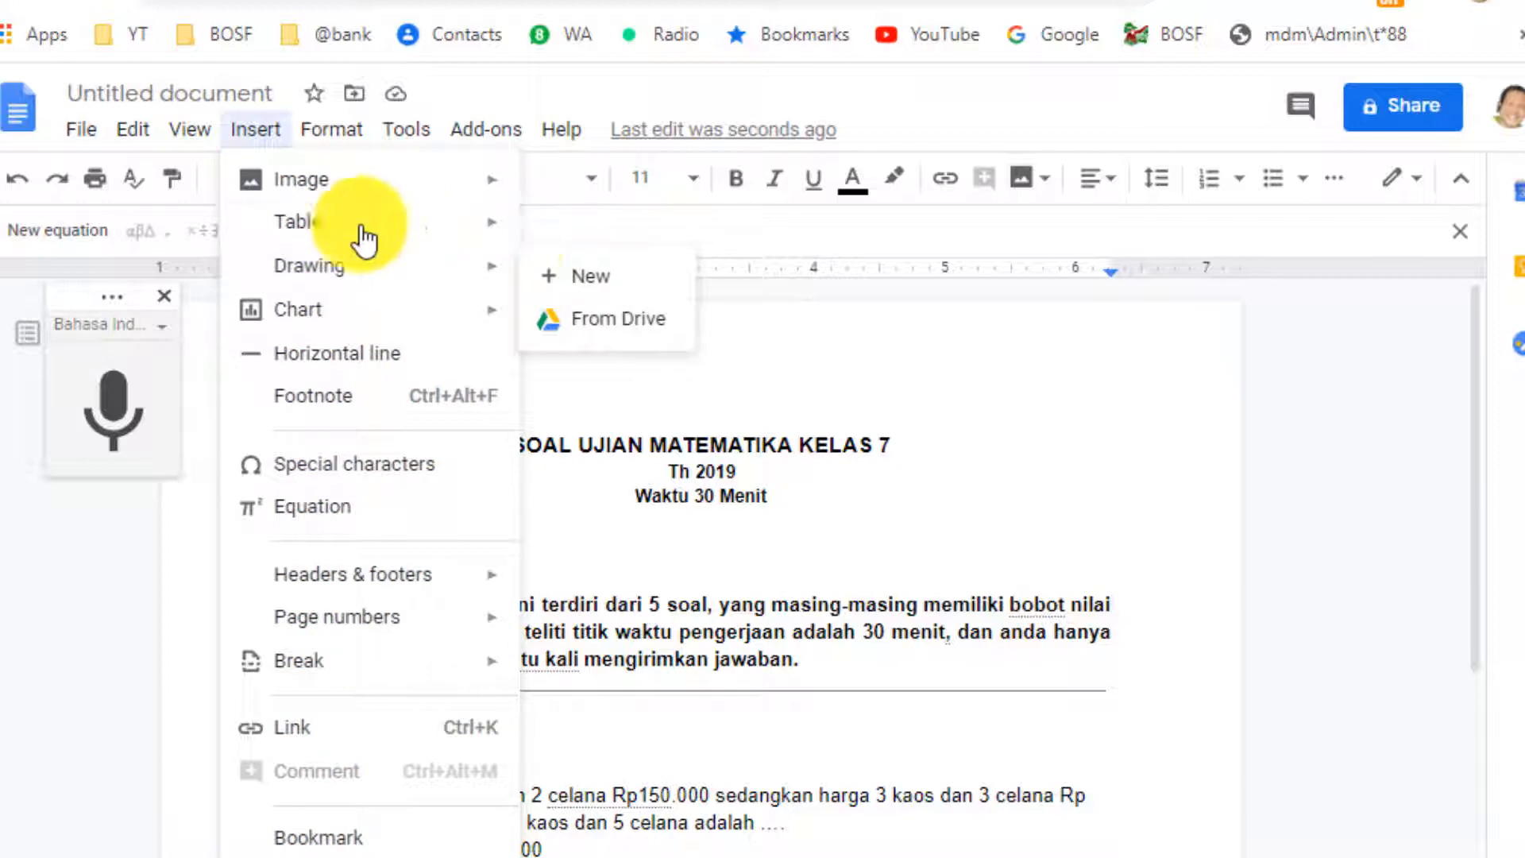
{"action": "mouse_move", "coordinate": [398, 231]}
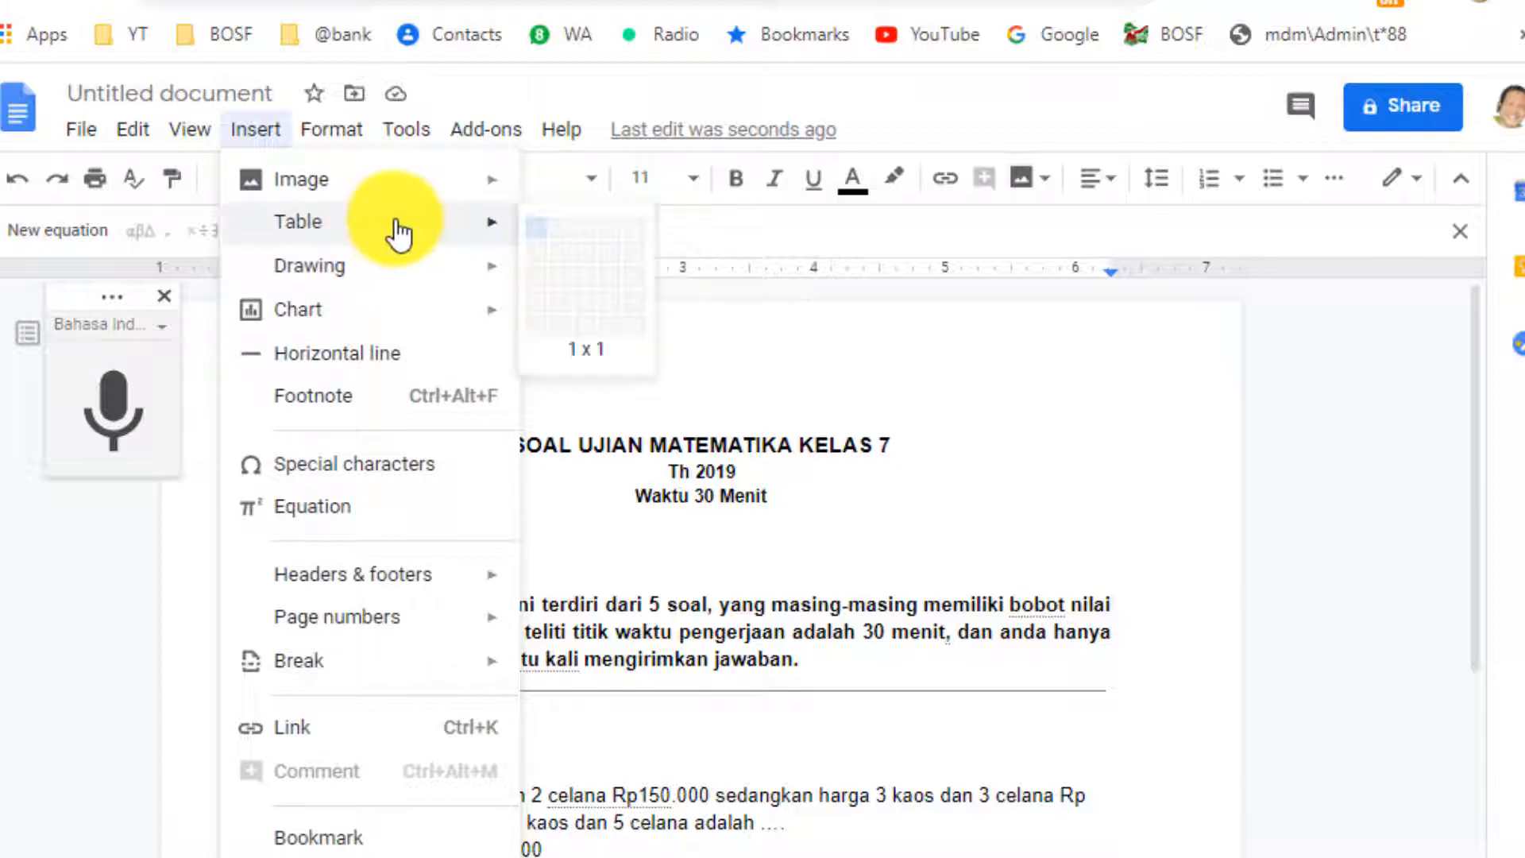
{"action": "left_click", "coordinate": [560, 245]}
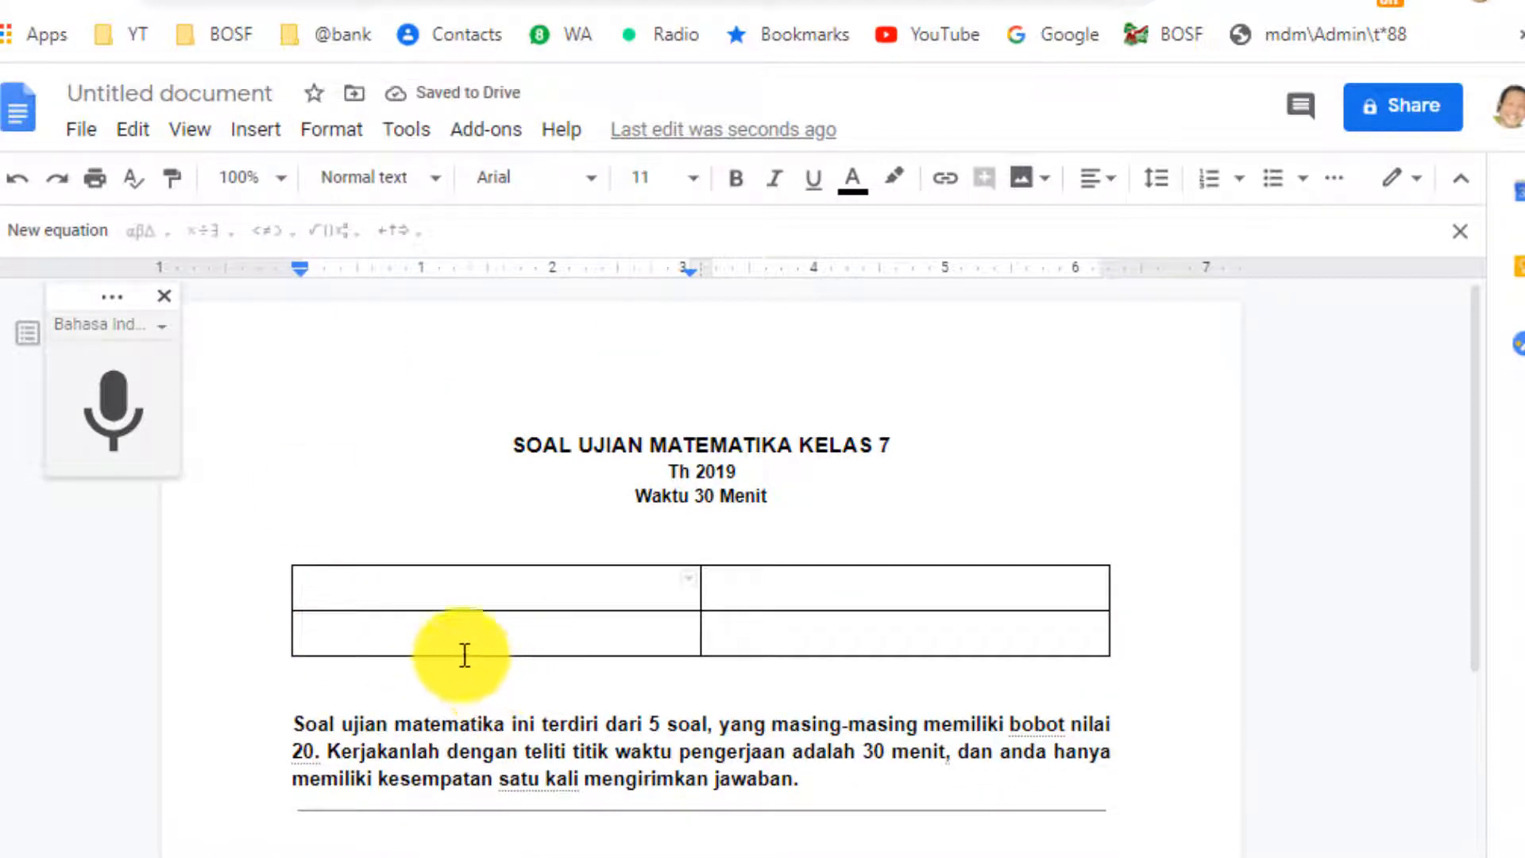
Enter 'Nama Siswa:' and 'Kelas:' in the left column and widen it.
{"action": "type", "text": "Nama Sis"}
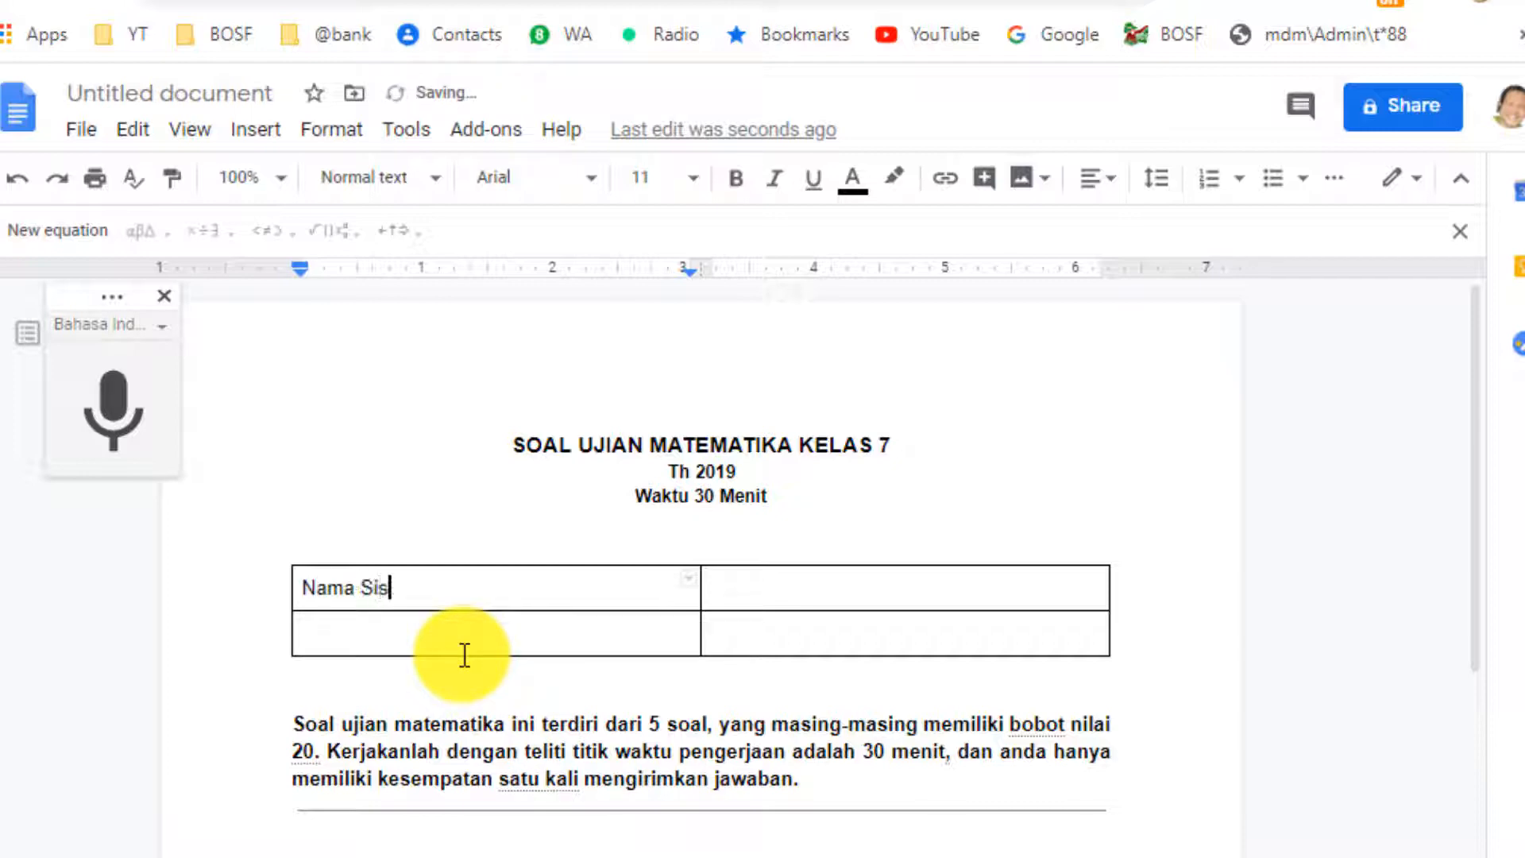
{"action": "type", "text": "wa:"}
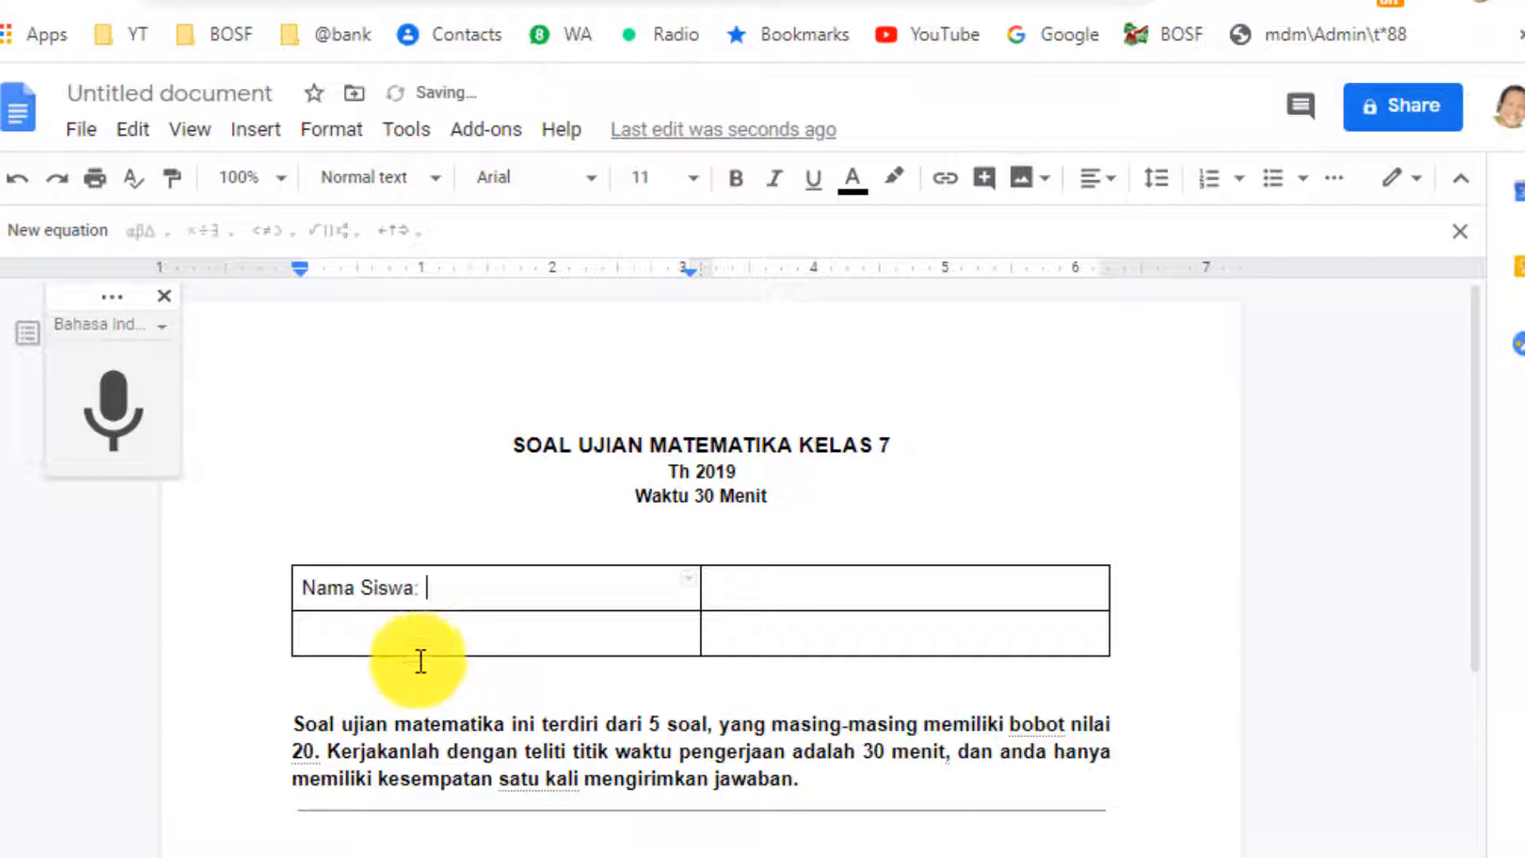
{"action": "double_click", "coordinate": [397, 626]}
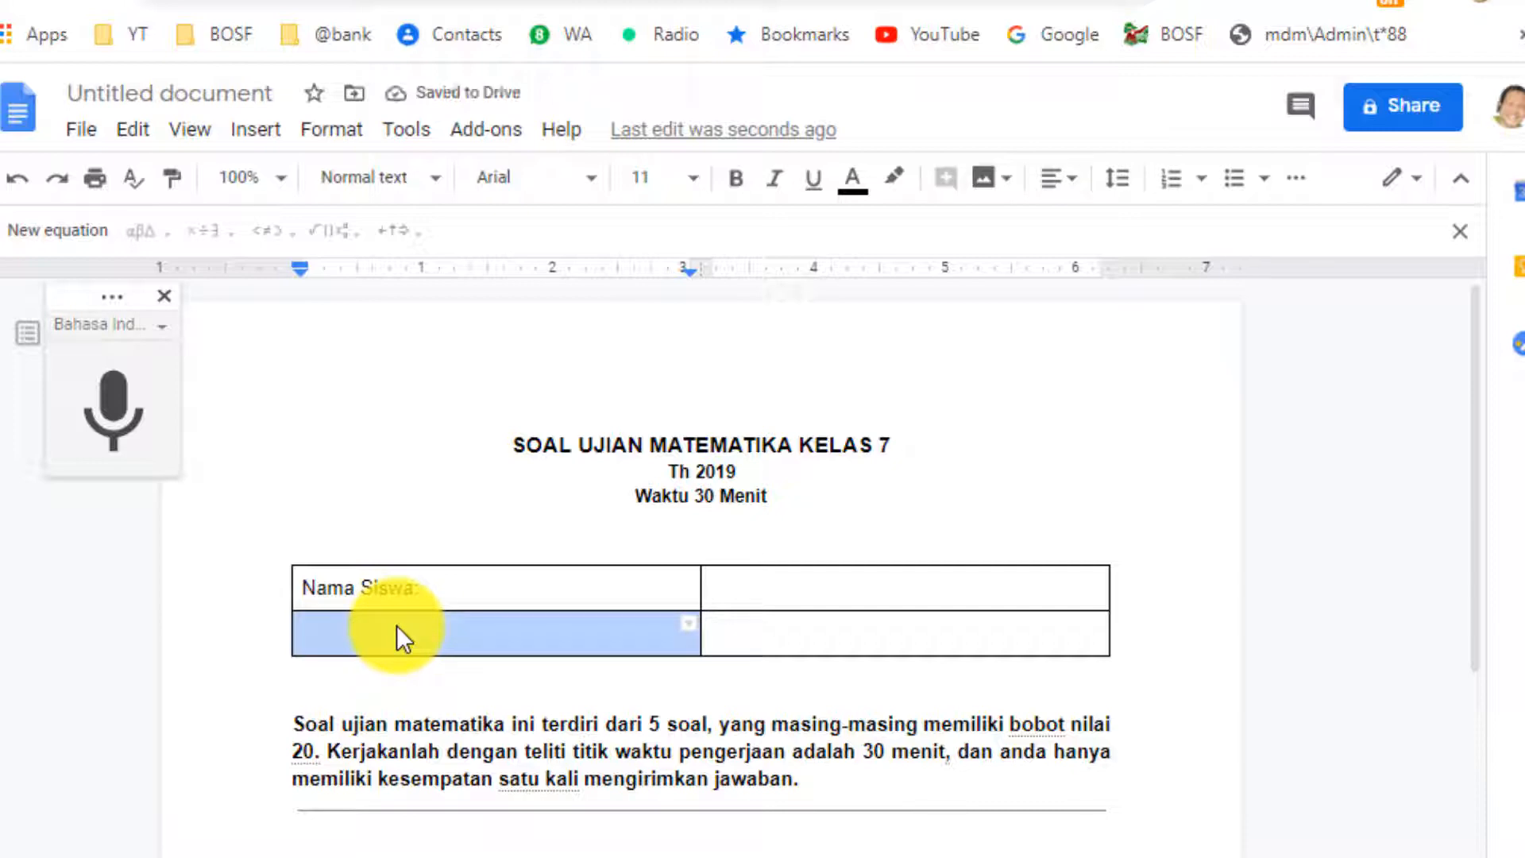
{"action": "type", "text": "Kelas"}
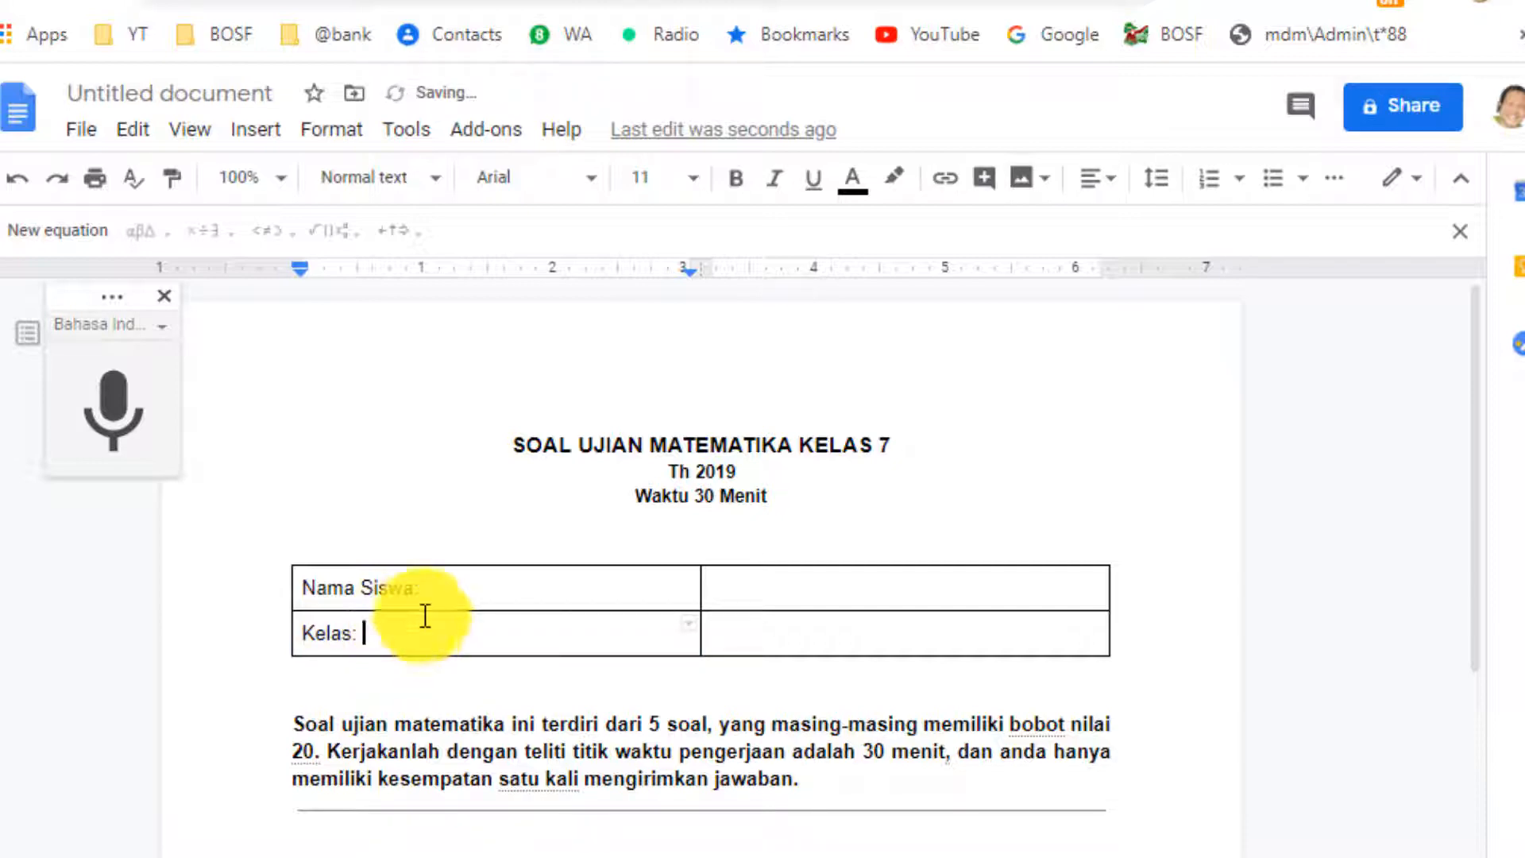
{"action": "type", "text": ":"}
{"action": "double_click", "coordinate": [784, 582]}
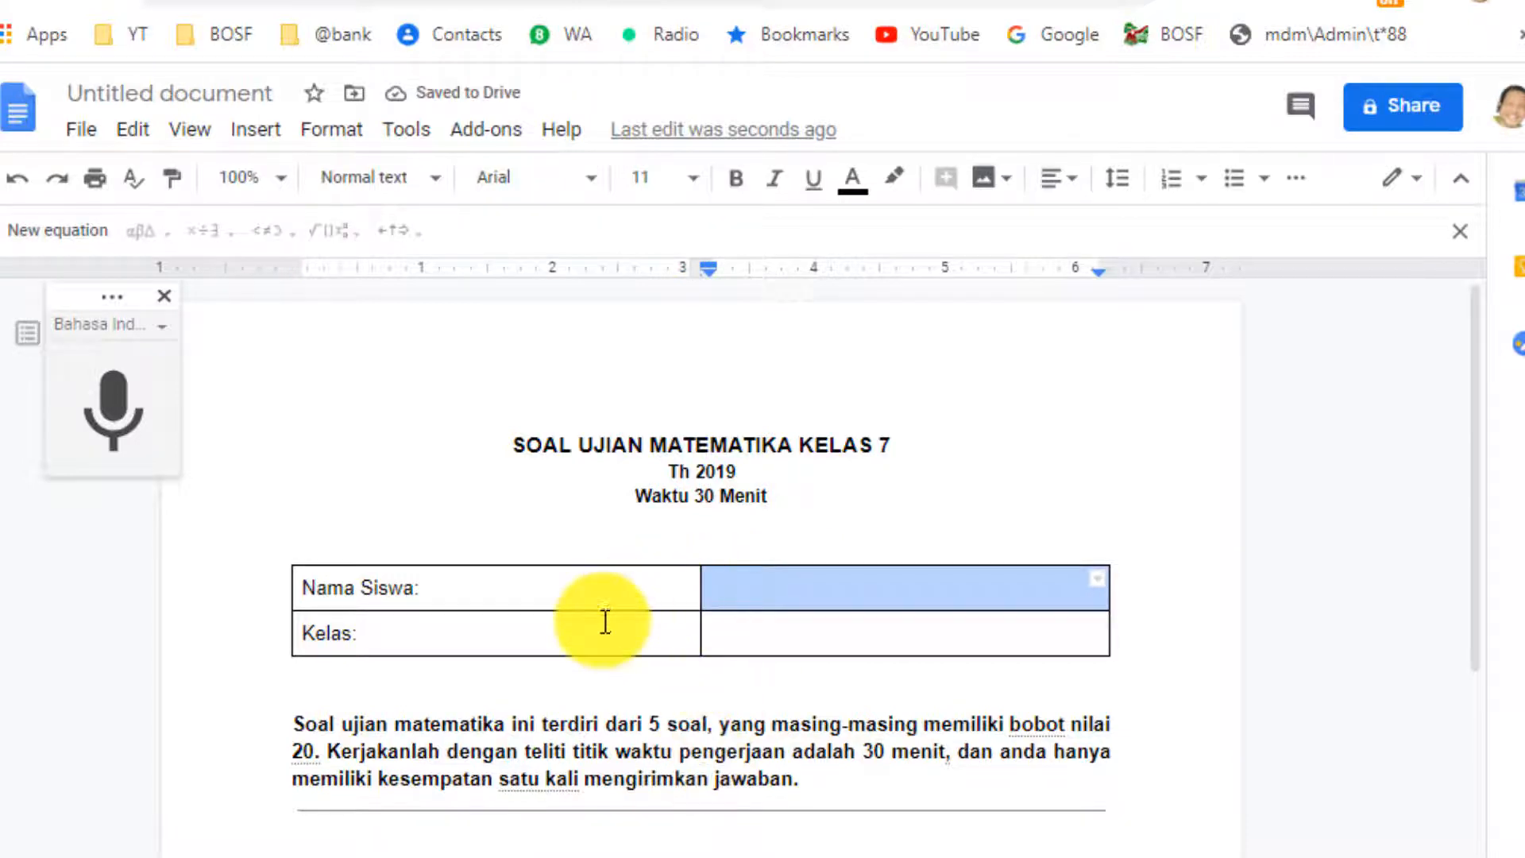
{"action": "double_click", "coordinate": [663, 578]}
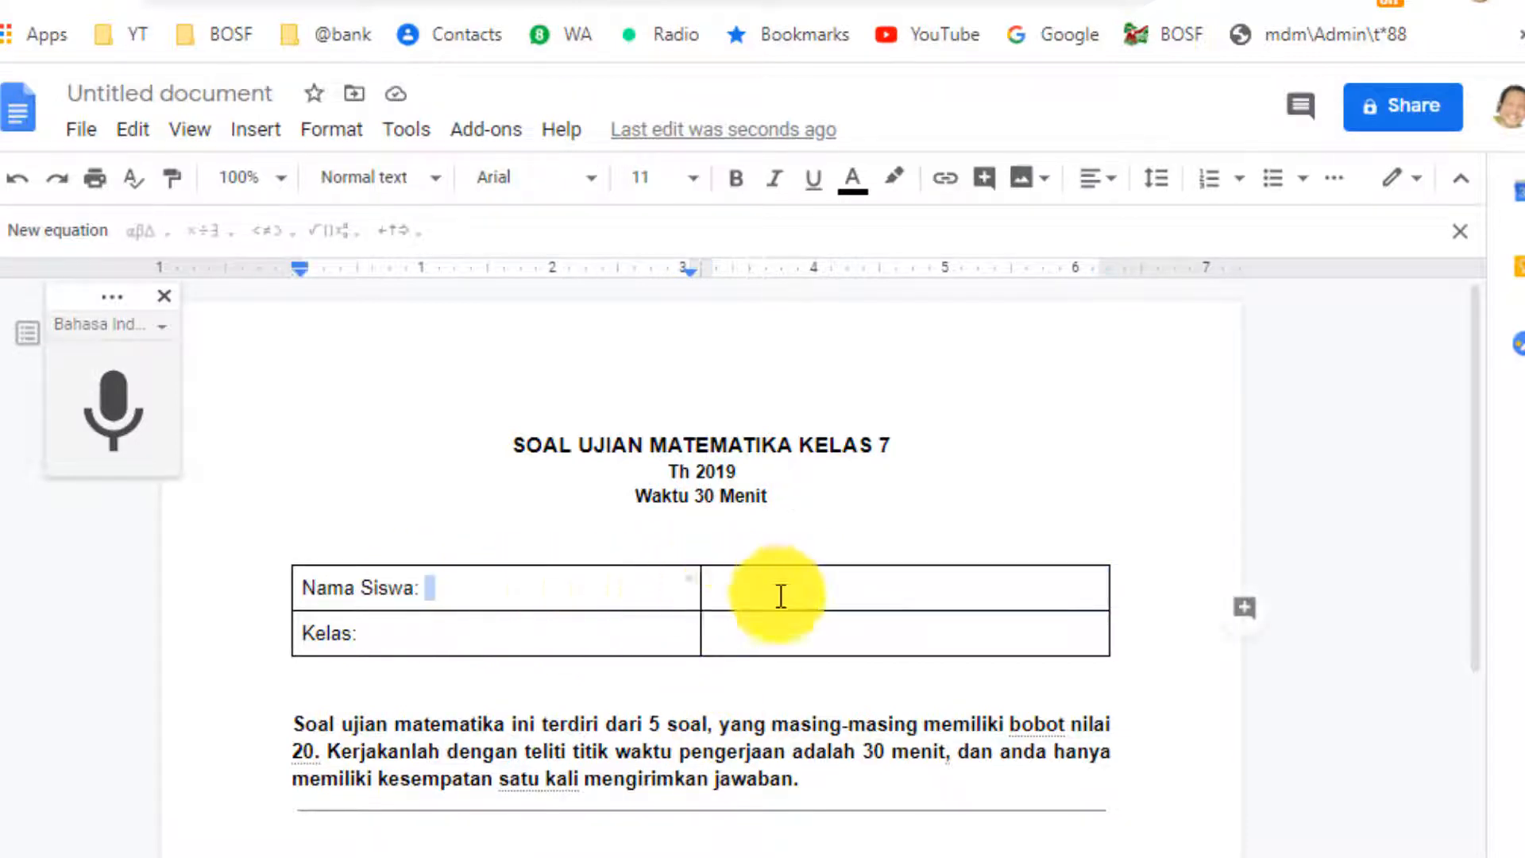
{"action": "left_click", "coordinate": [881, 635]}
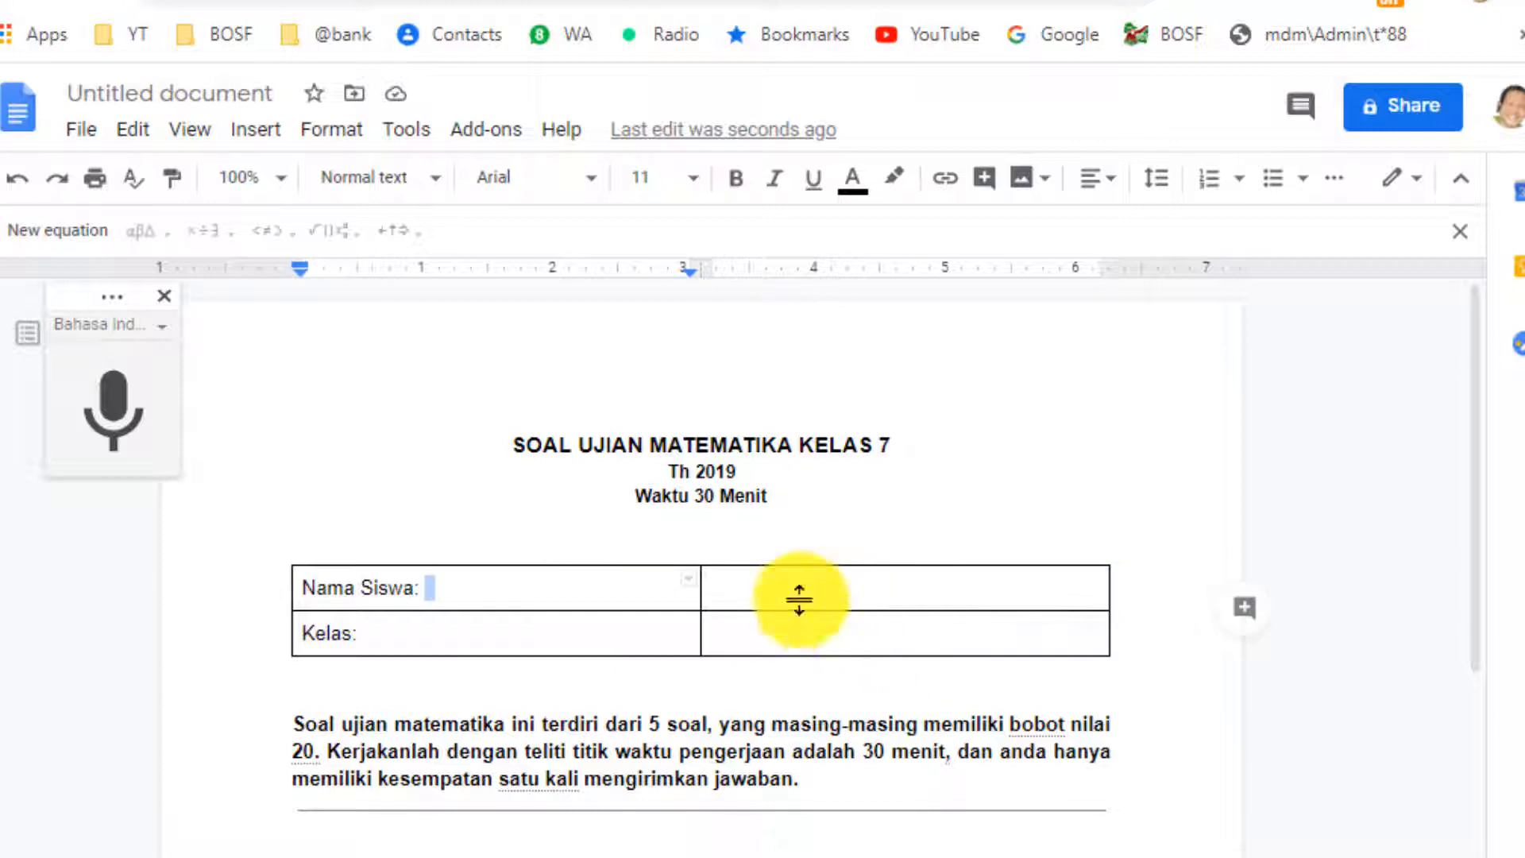
{"action": "left_click", "coordinate": [700, 588]}
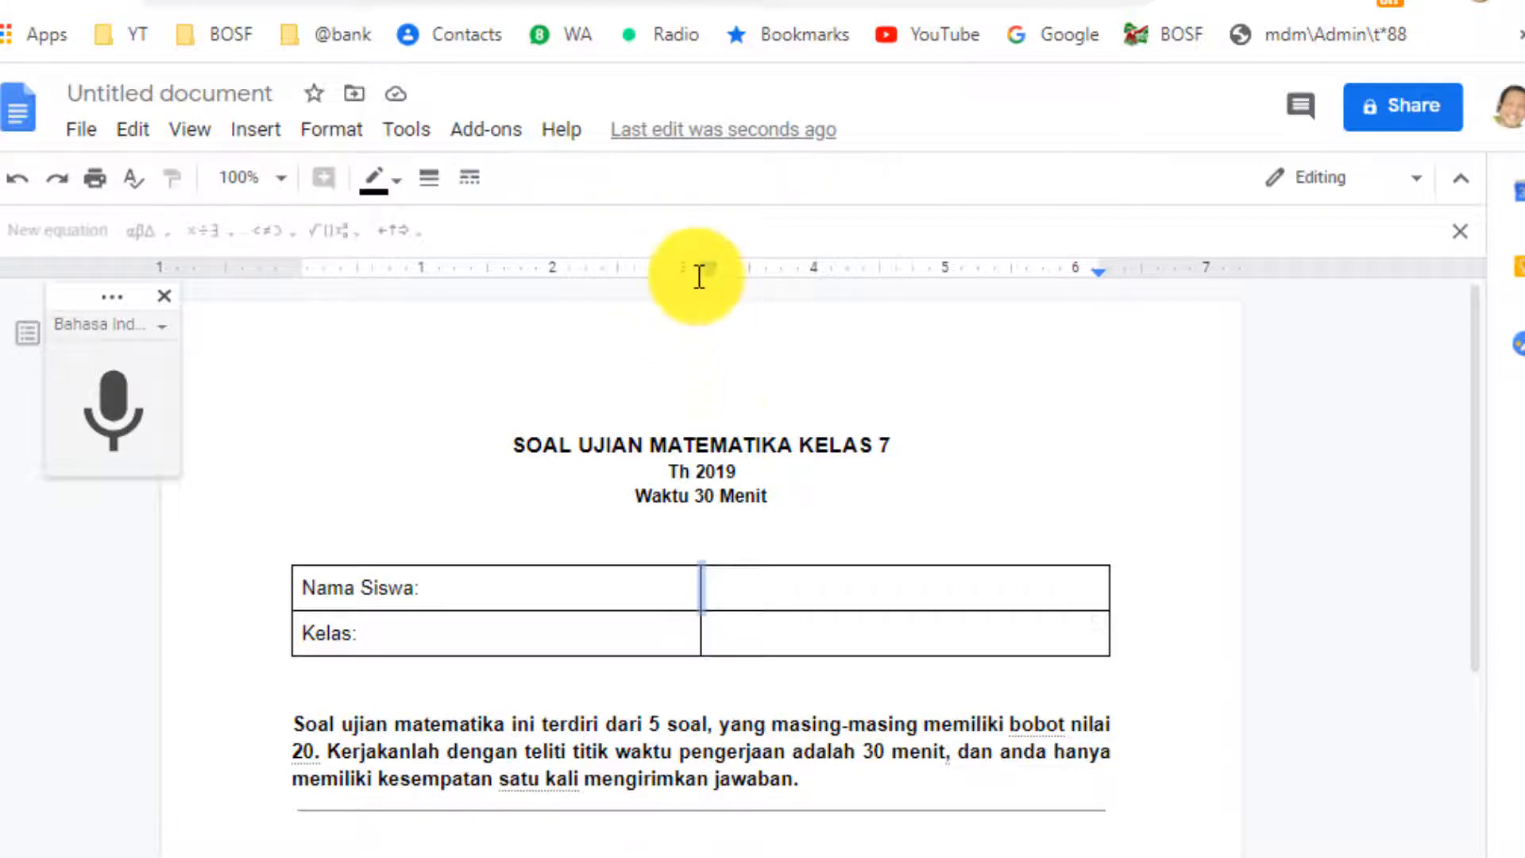
{"action": "left_click", "coordinate": [700, 588]}
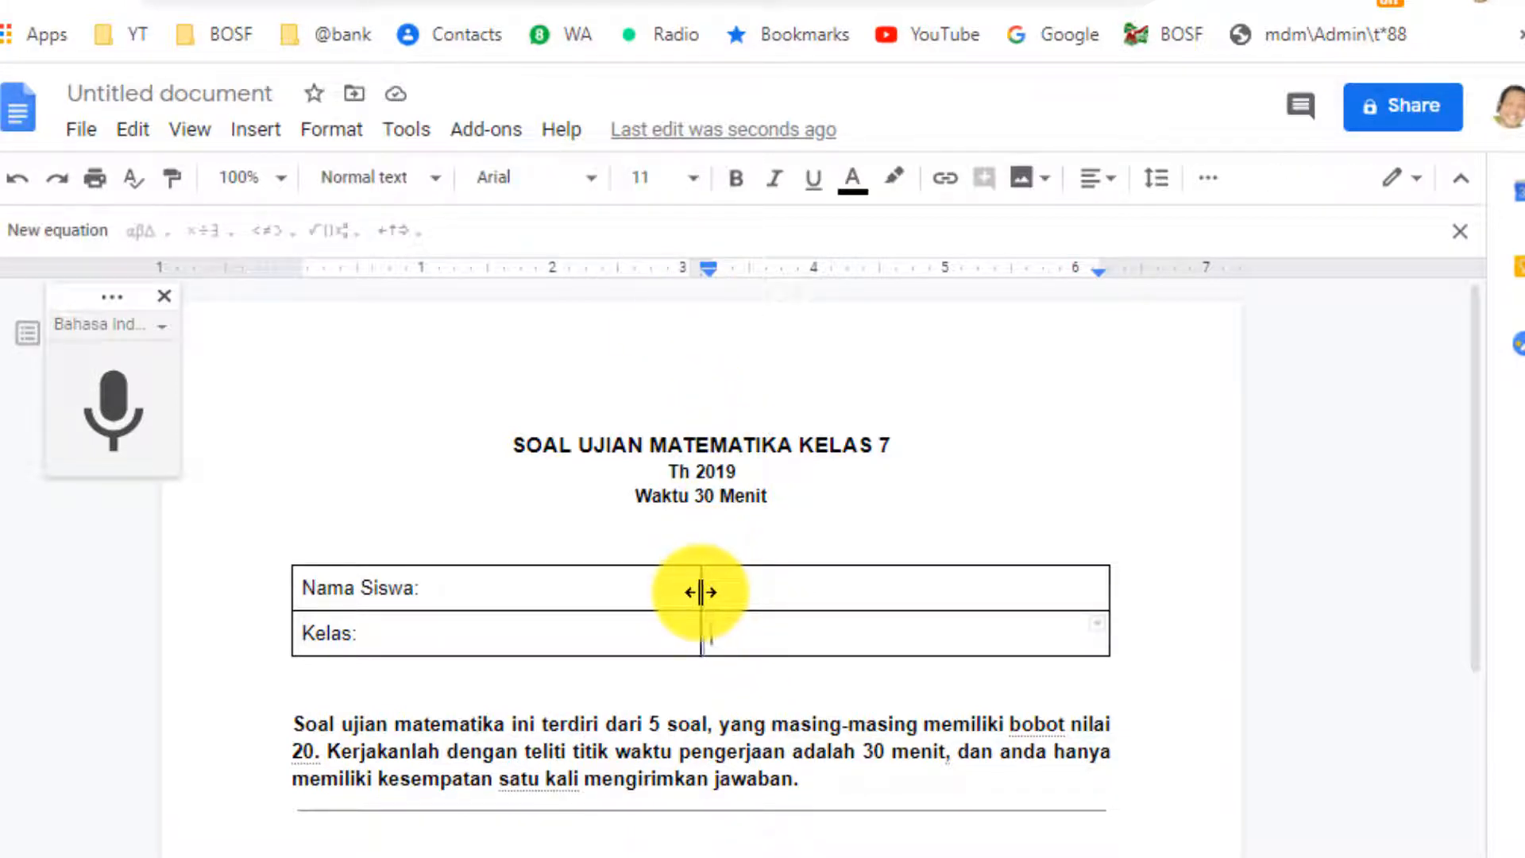
{"action": "left_click_drag", "start_coordinate": [701, 594], "coordinate": [851, 605]}
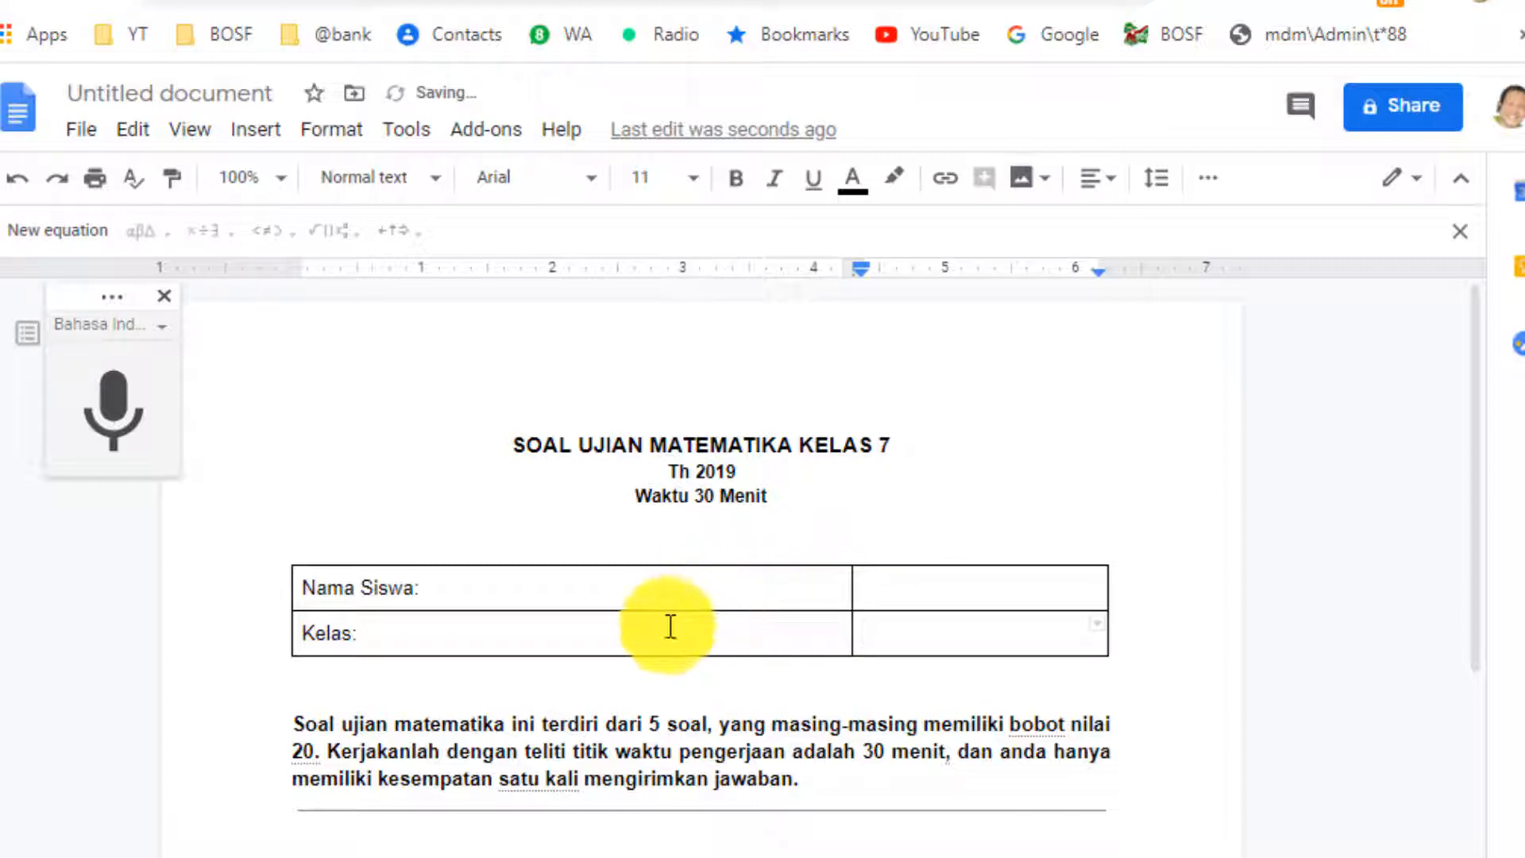
Type 'Tanda tangan' in the top-right cell and select both right-column cells.
{"action": "left_click", "coordinate": [929, 592]}
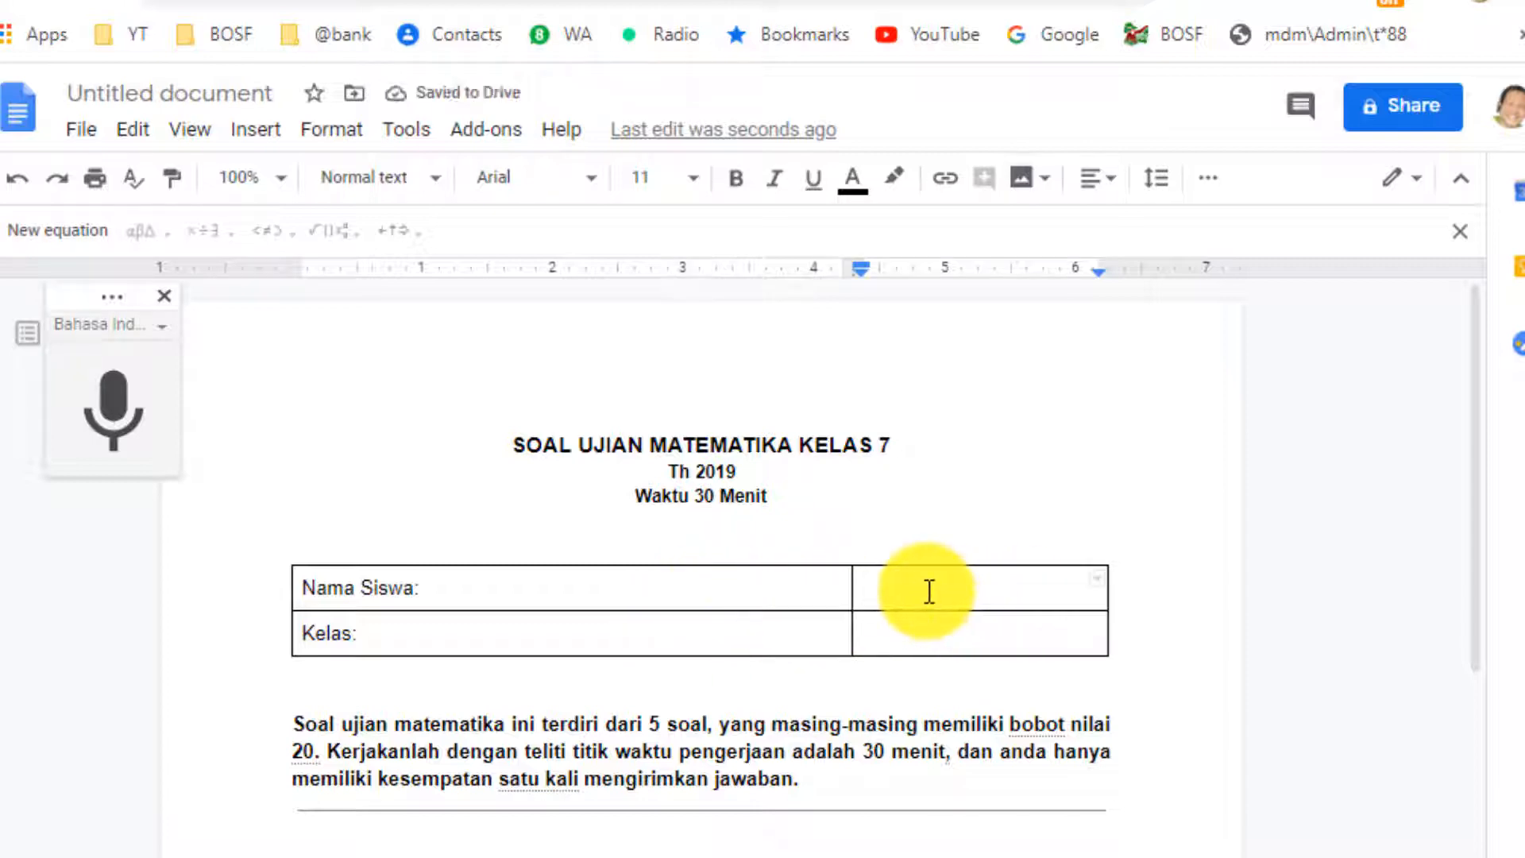
{"action": "type", "text": "Tanda tangan"}
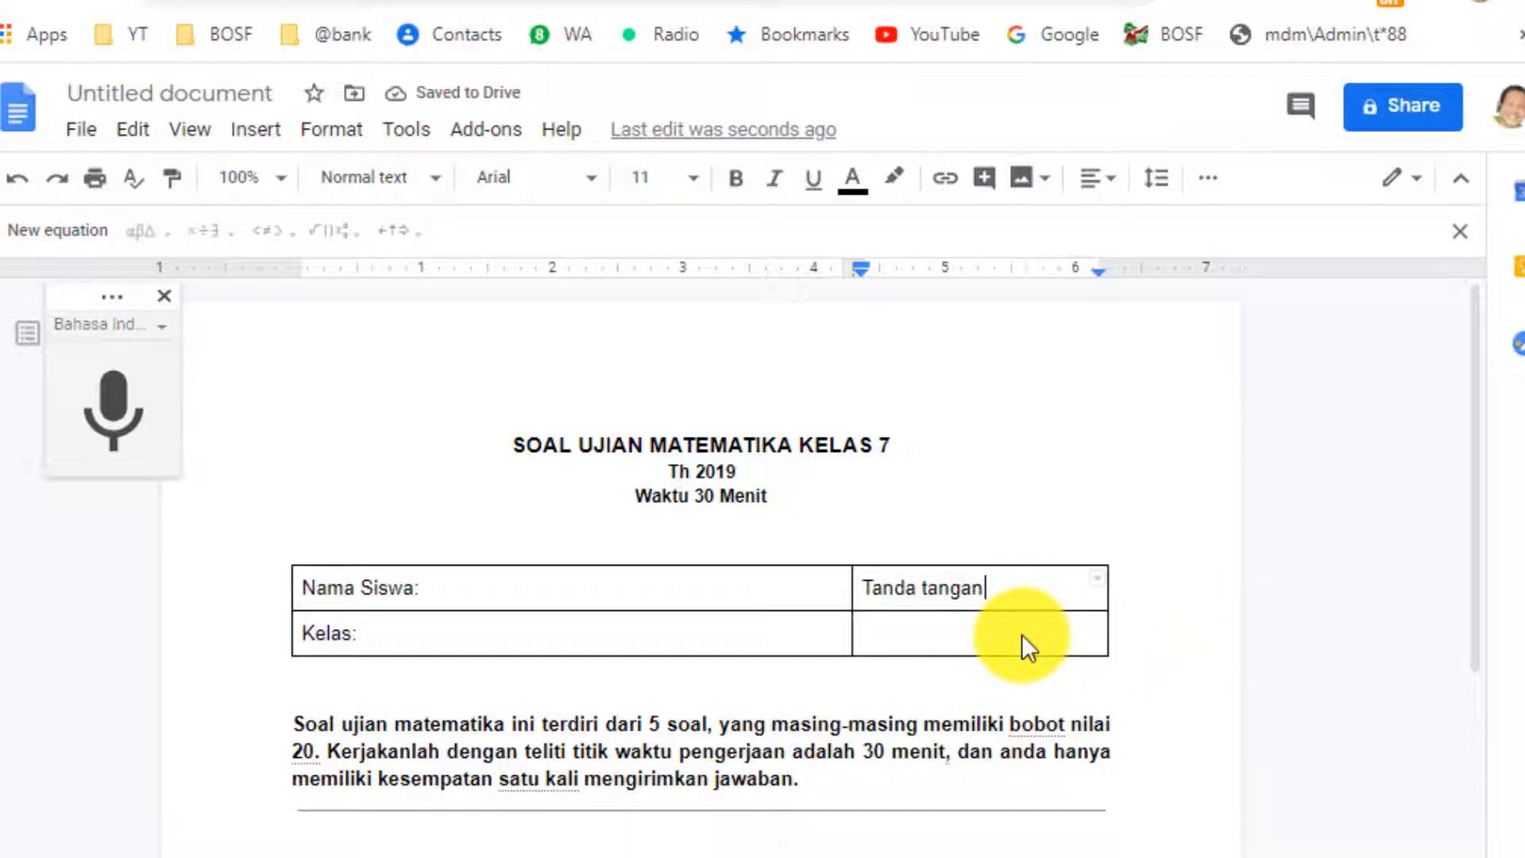
{"action": "double_click", "coordinate": [1022, 634]}
{"action": "left_click", "coordinate": [1017, 601]}
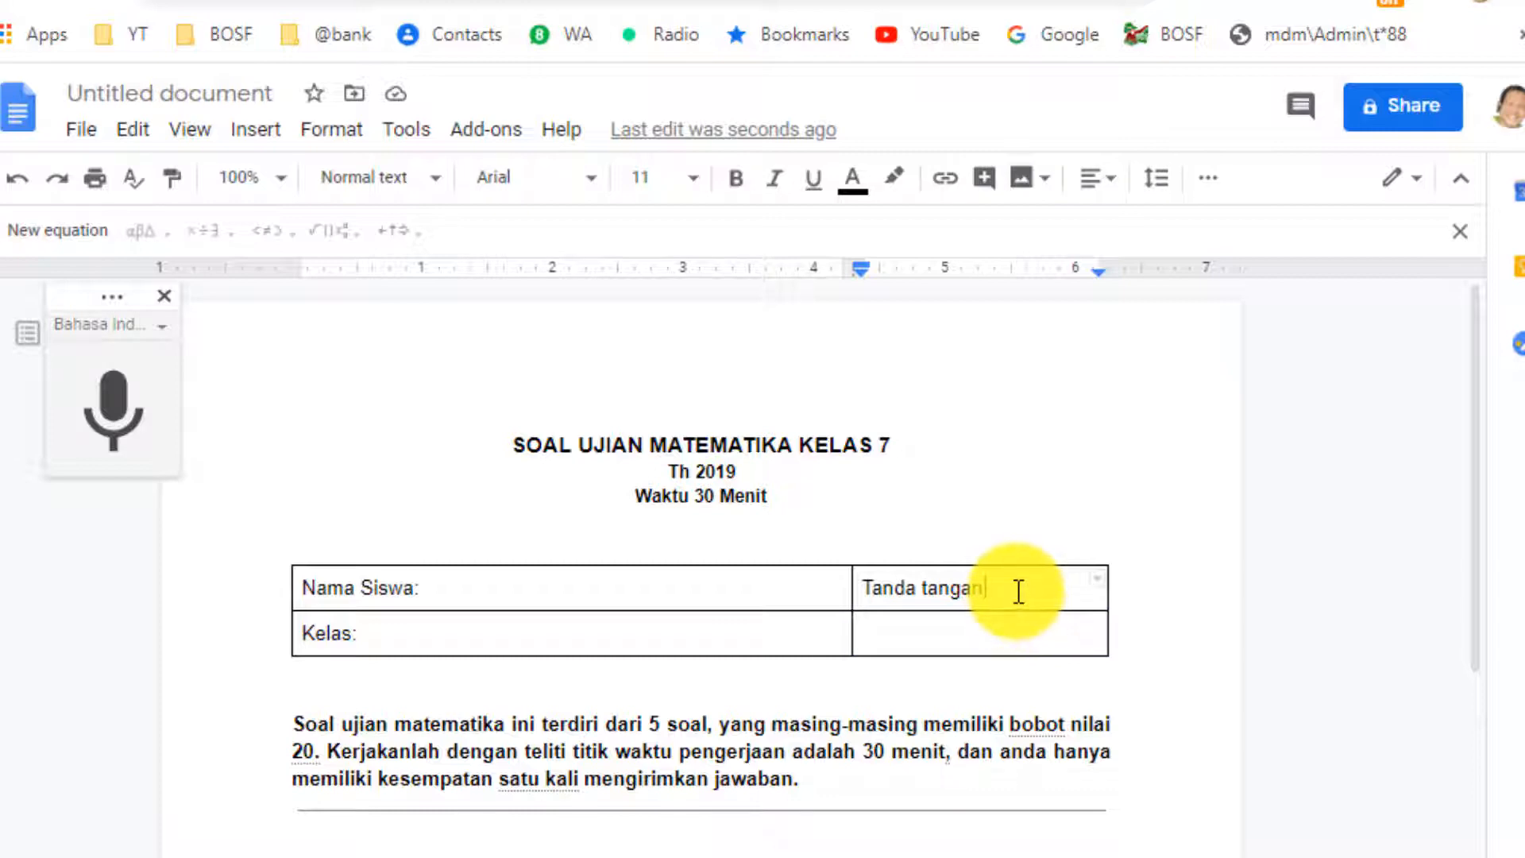
{"action": "left_click_drag", "start_coordinate": [1017, 603], "coordinate": [1028, 621]}
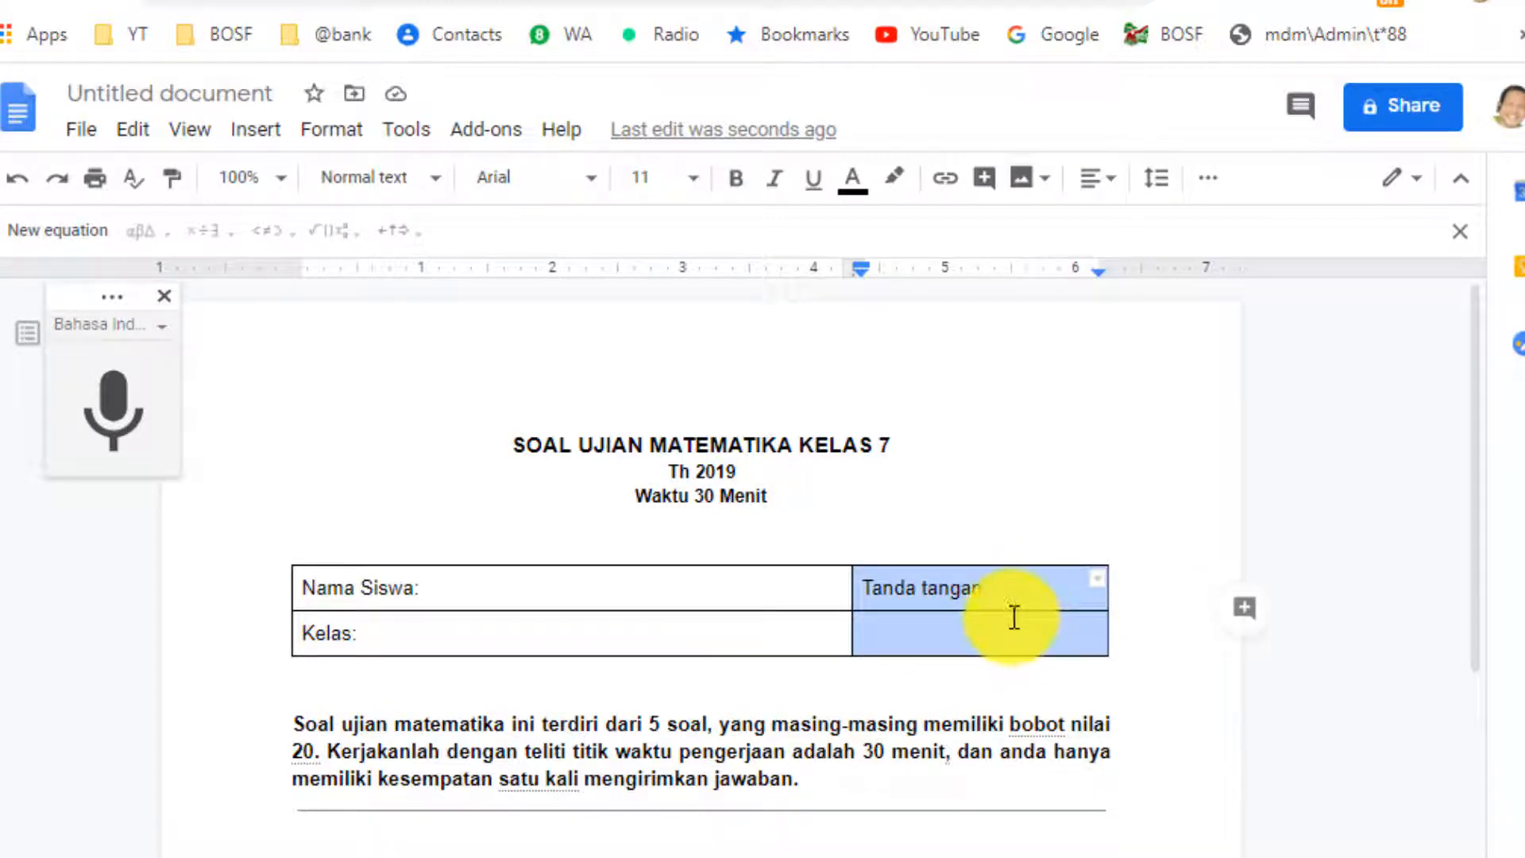
{"action": "right_click", "coordinate": [1000, 593]}
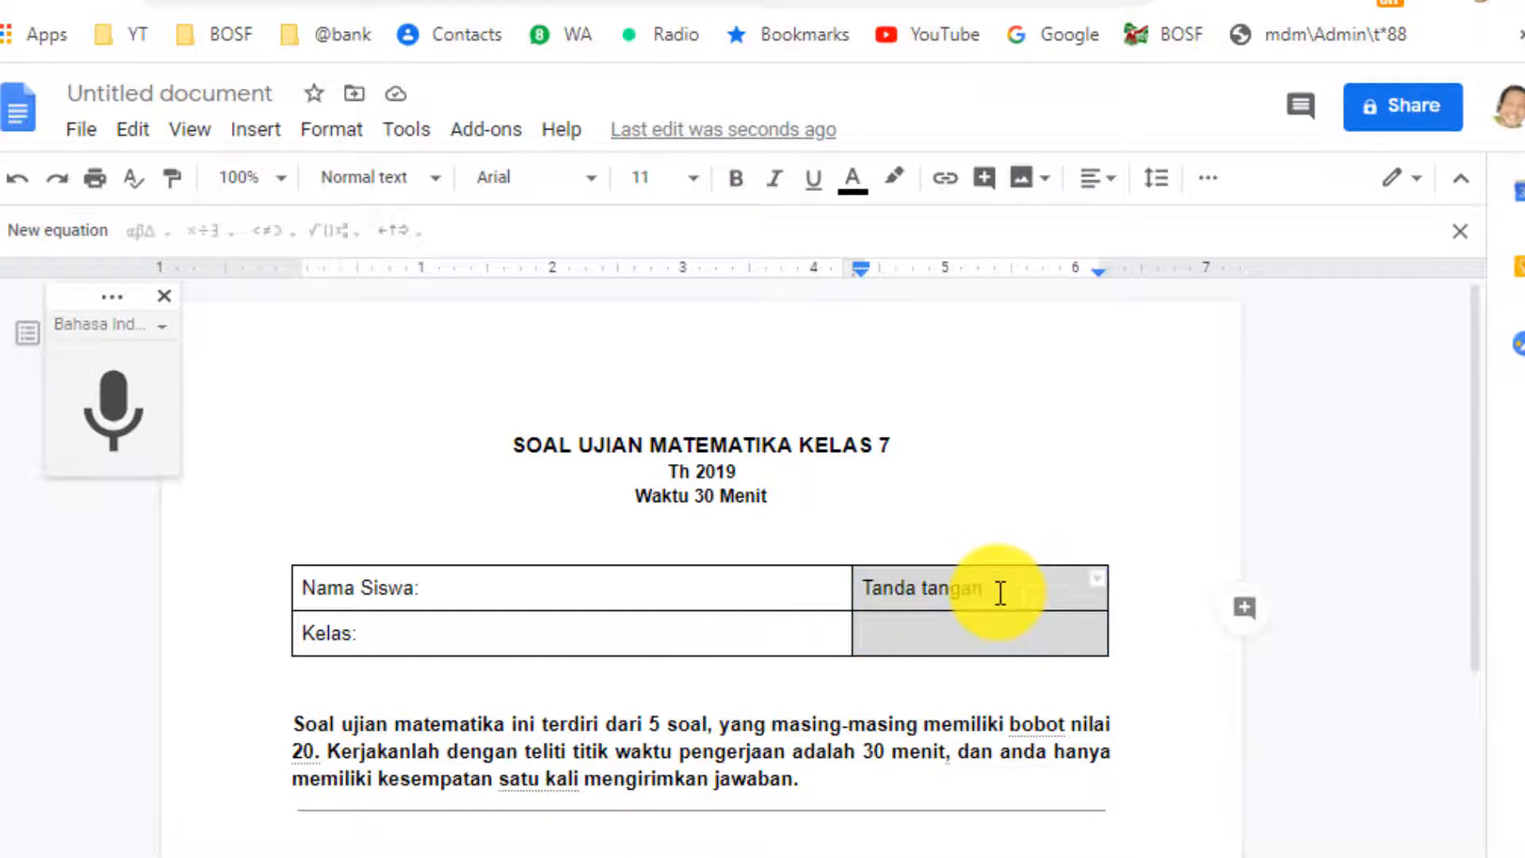
{"action": "right_click", "coordinate": [997, 606]}
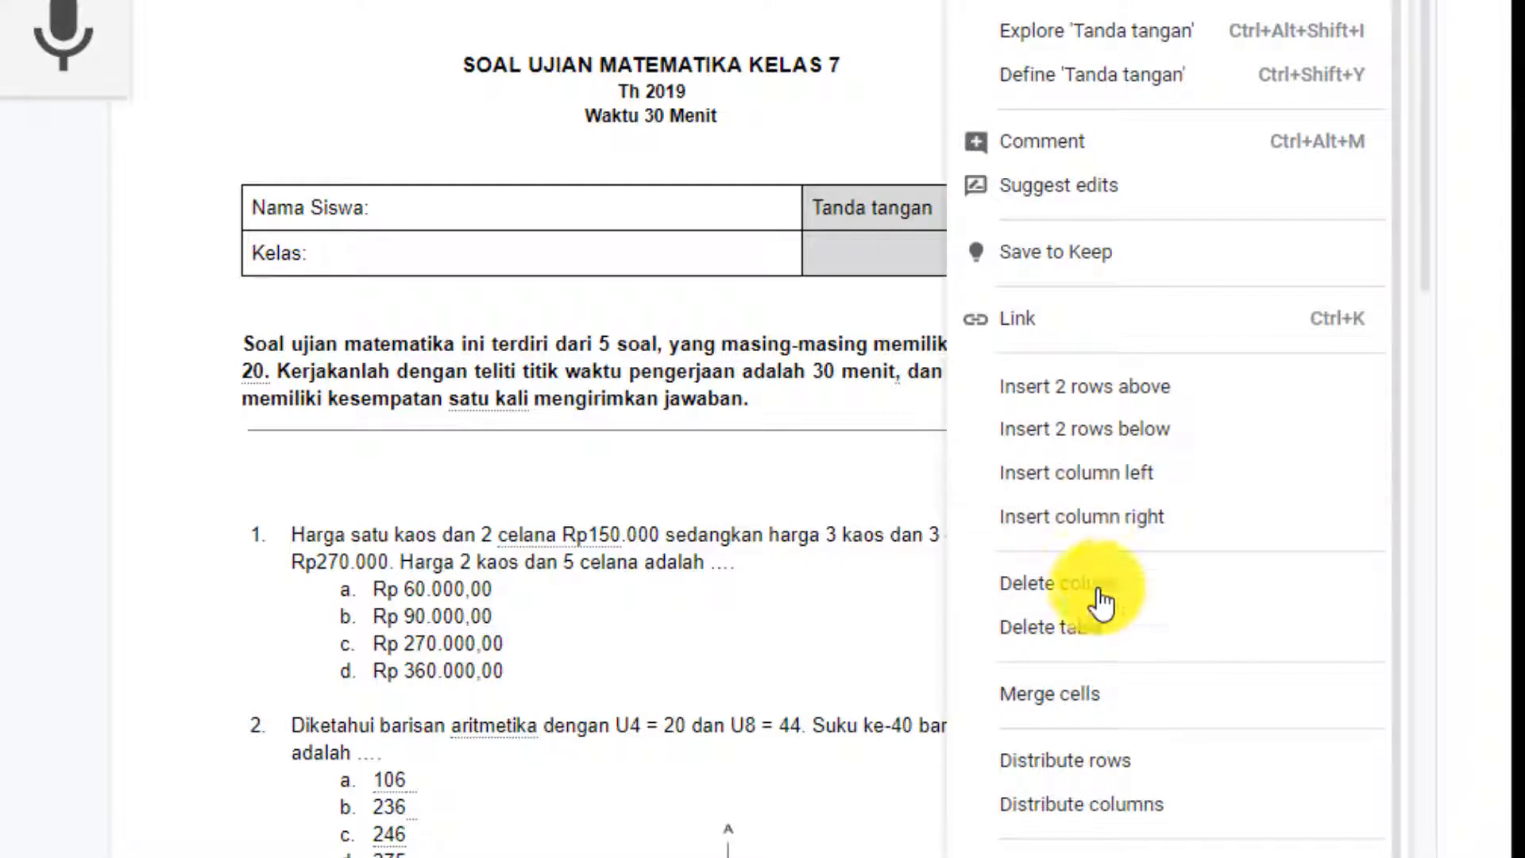
{"action": "left_click", "coordinate": [1112, 706]}
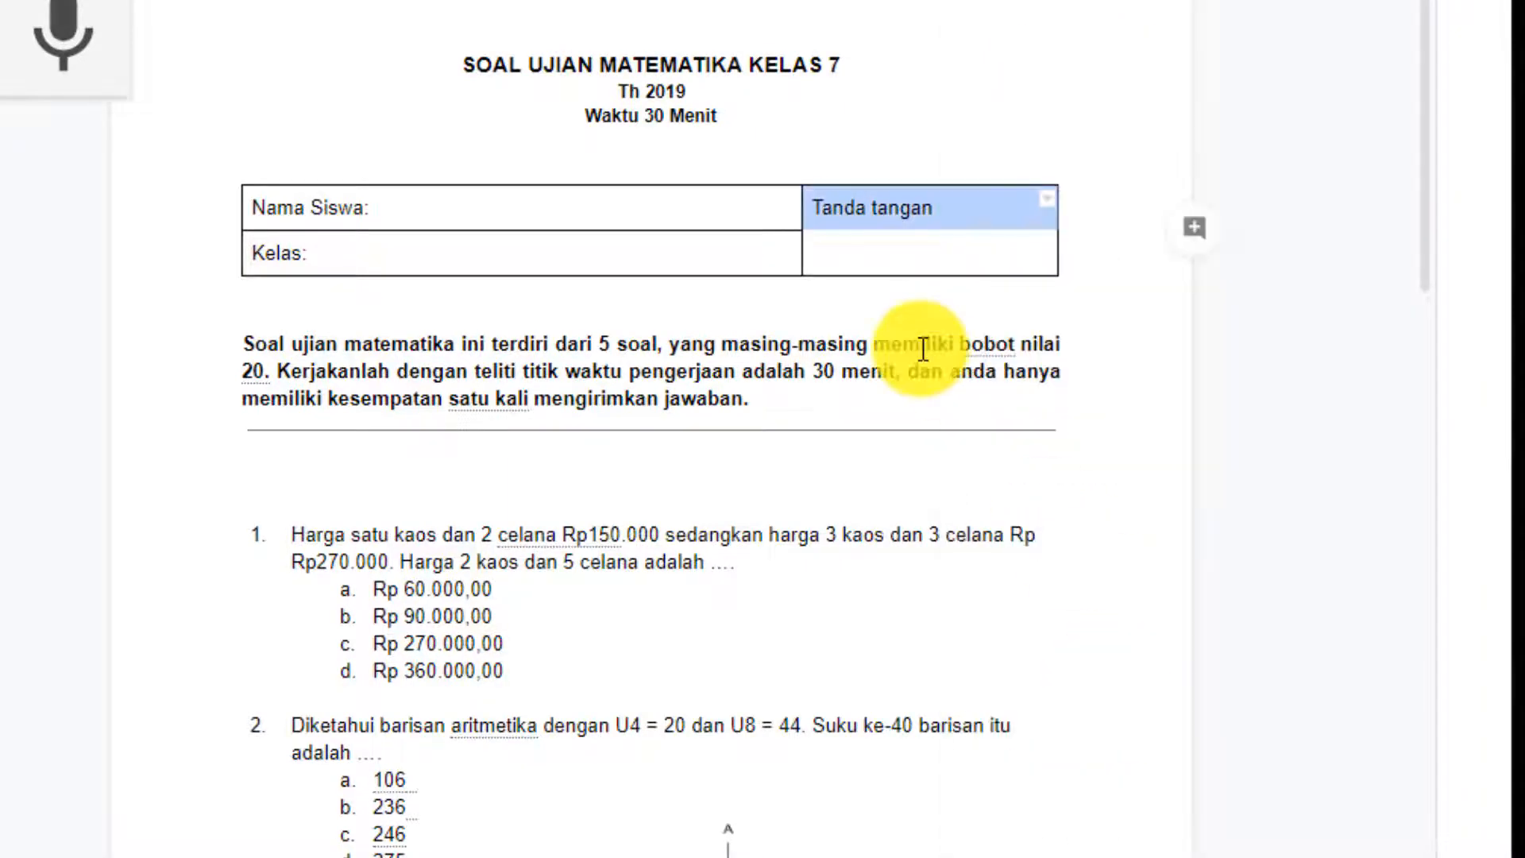
{"action": "left_click", "coordinate": [914, 265]}
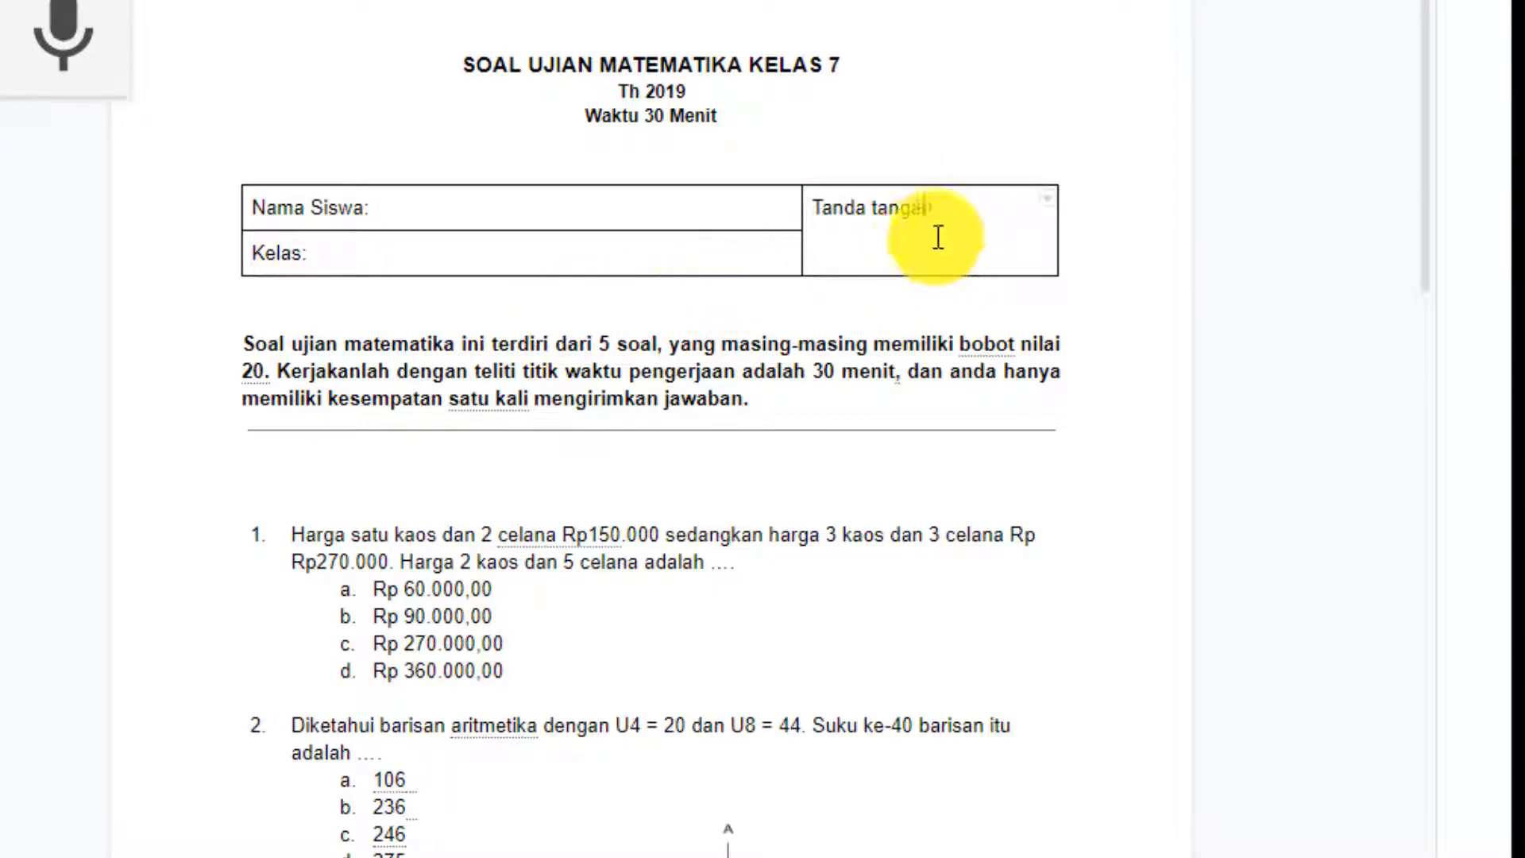
{"action": "key", "text": "ctrl+z"}
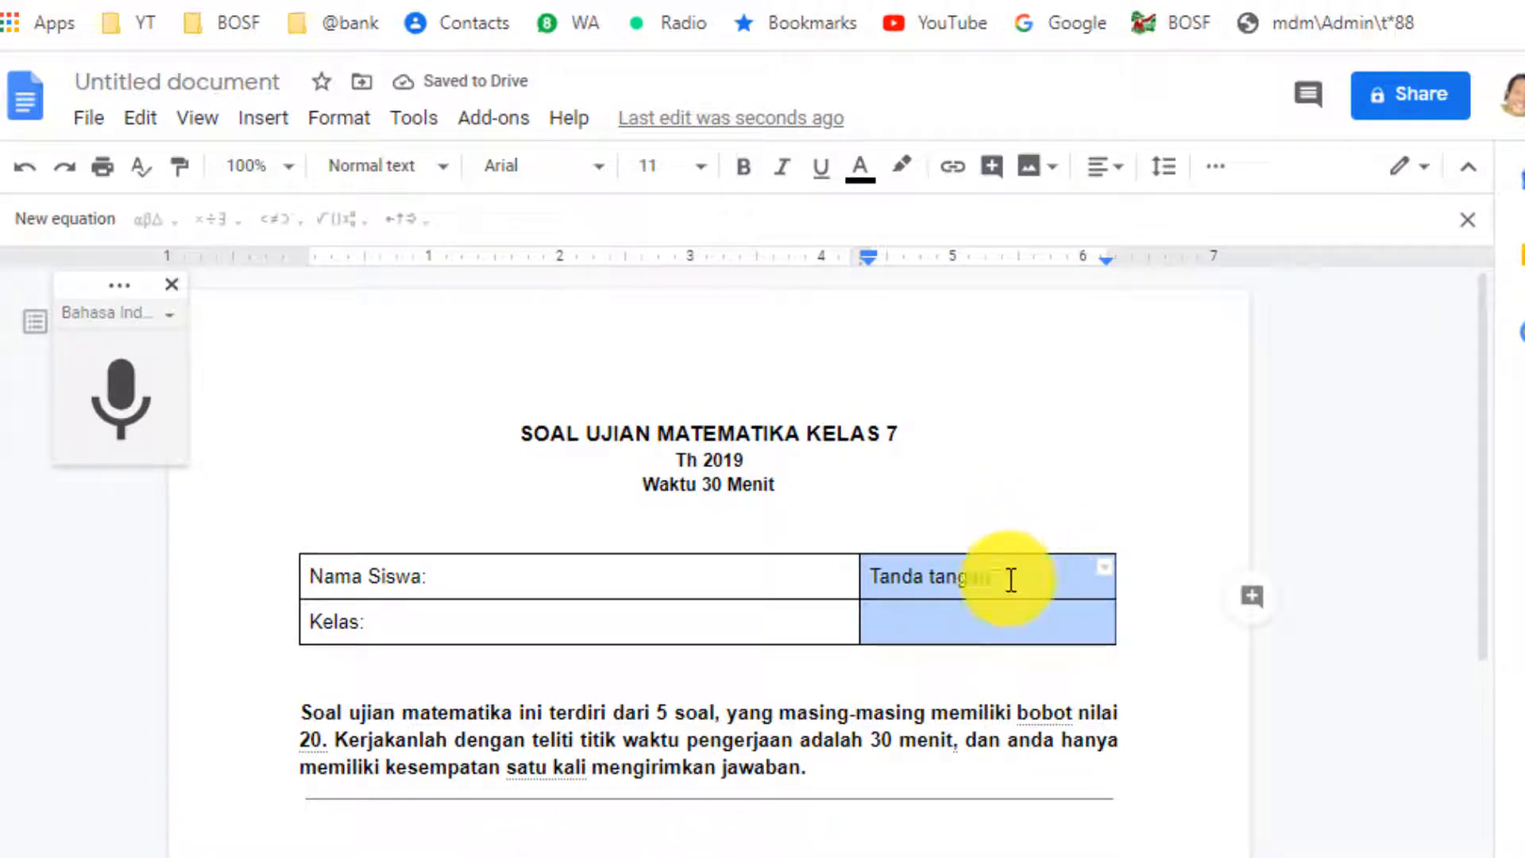
Make the border under the Tanda tangan cell white so the signature box looks single.
{"action": "left_click", "coordinate": [1031, 602]}
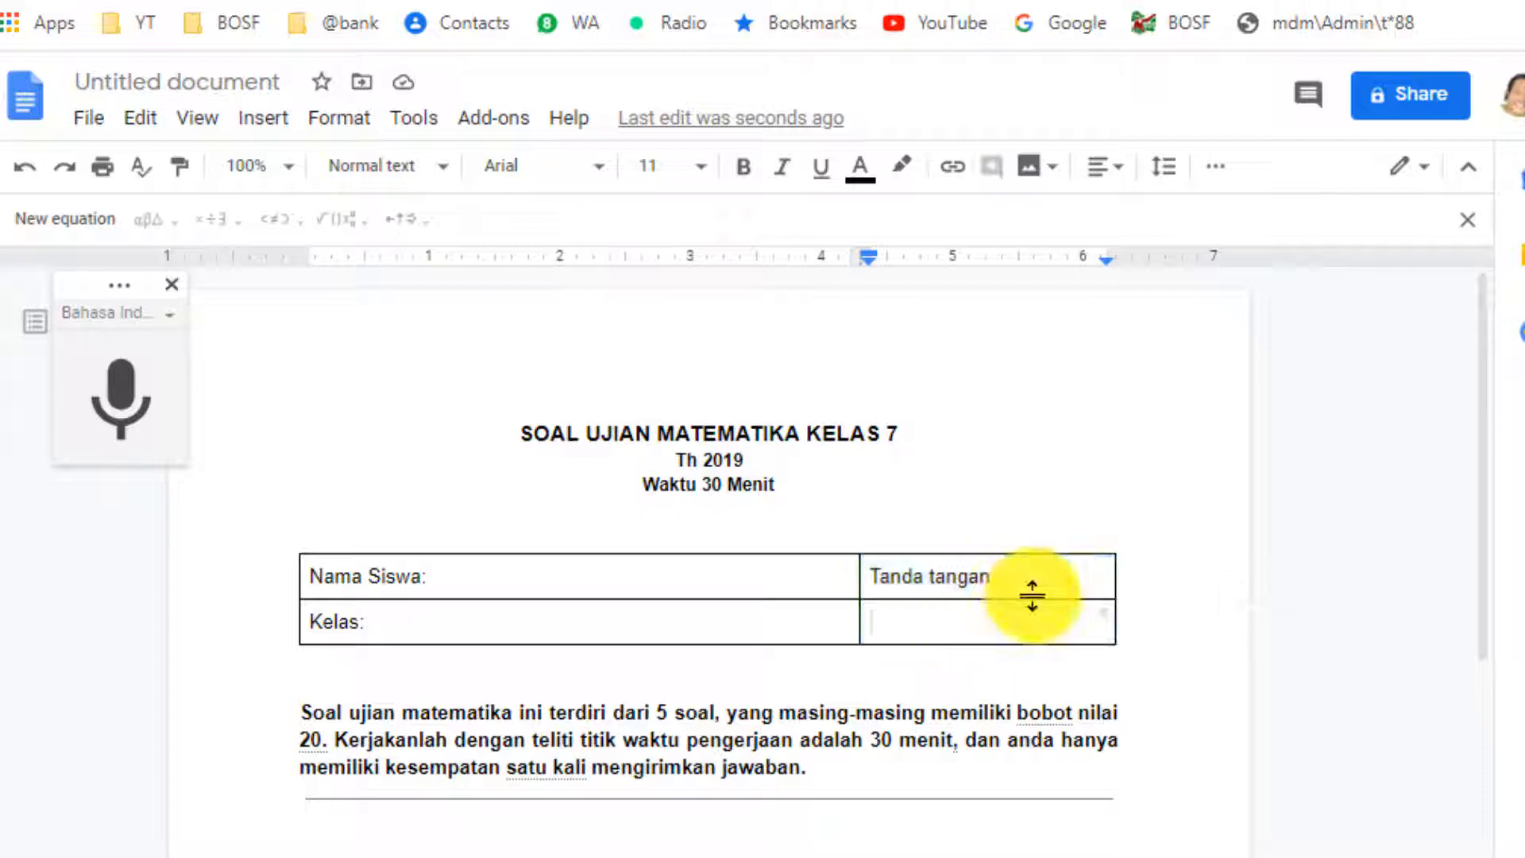
{"action": "left_click_drag", "start_coordinate": [1032, 596], "coordinate": [1048, 594]}
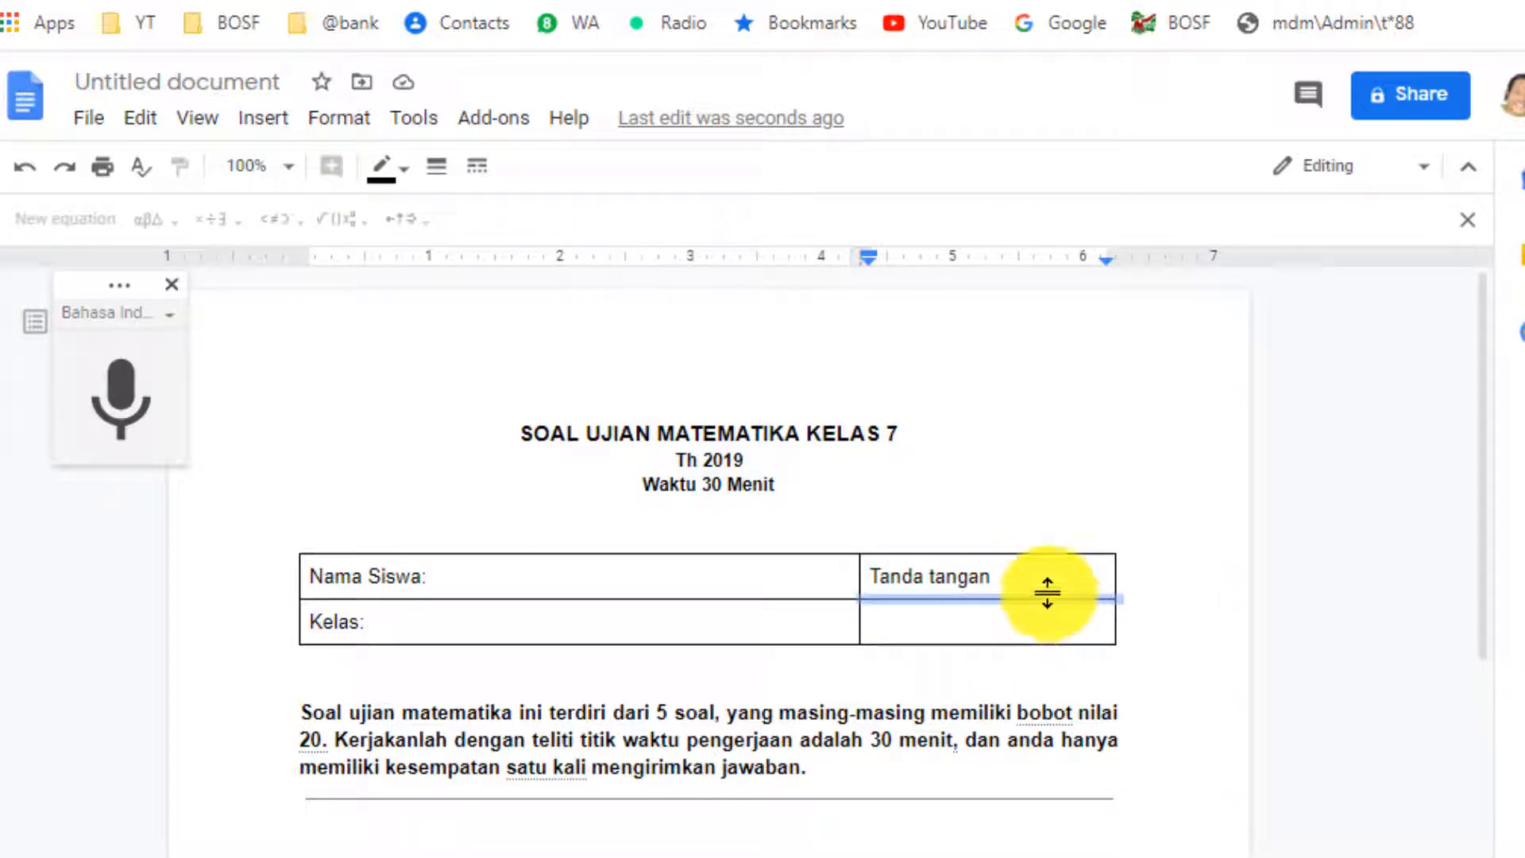
{"action": "left_click", "coordinate": [409, 181]}
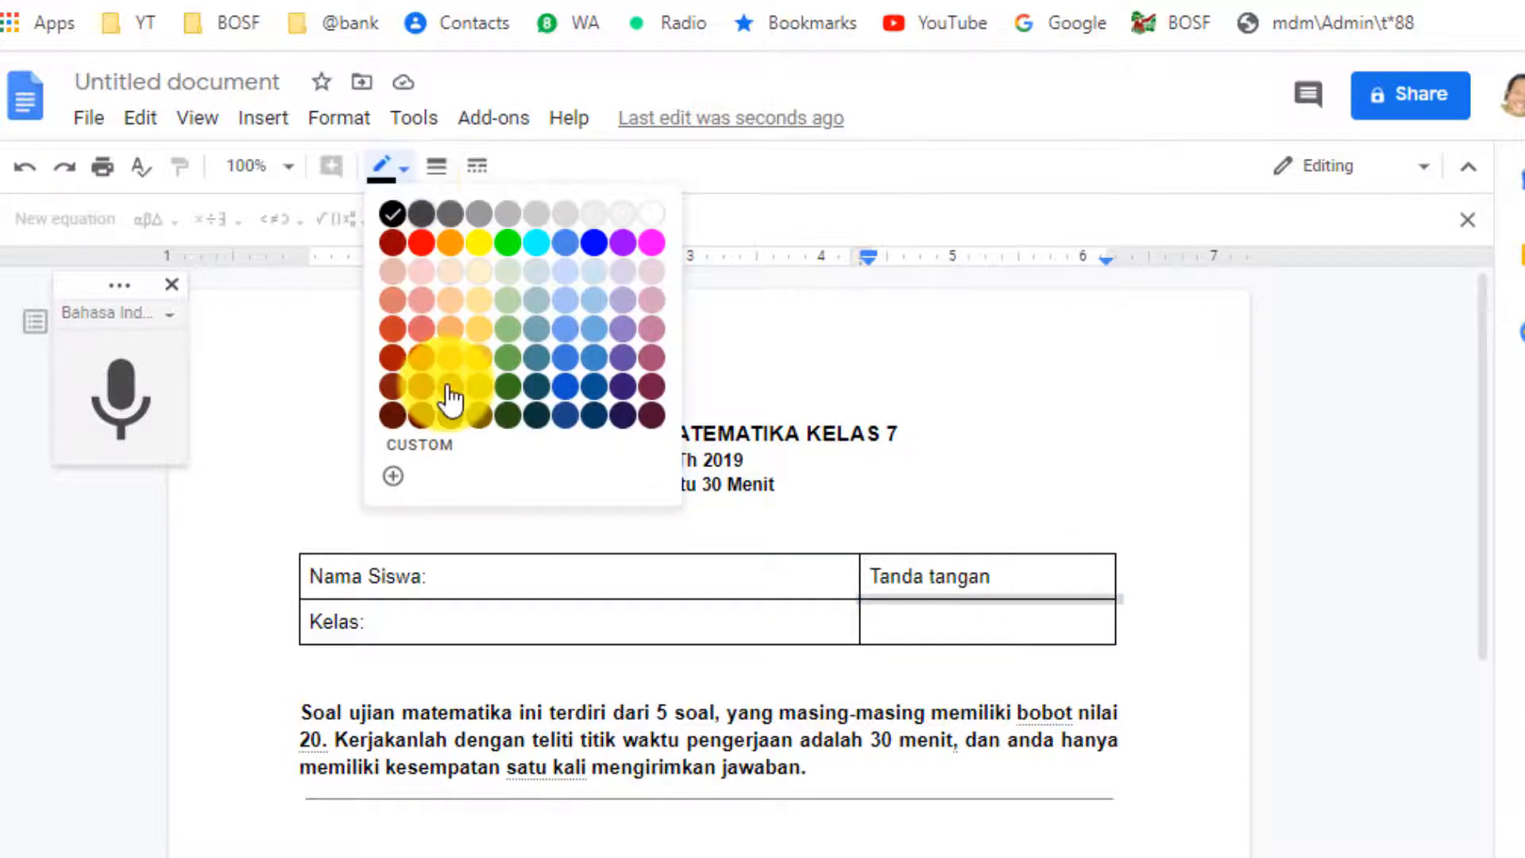
{"action": "left_click", "coordinate": [655, 218]}
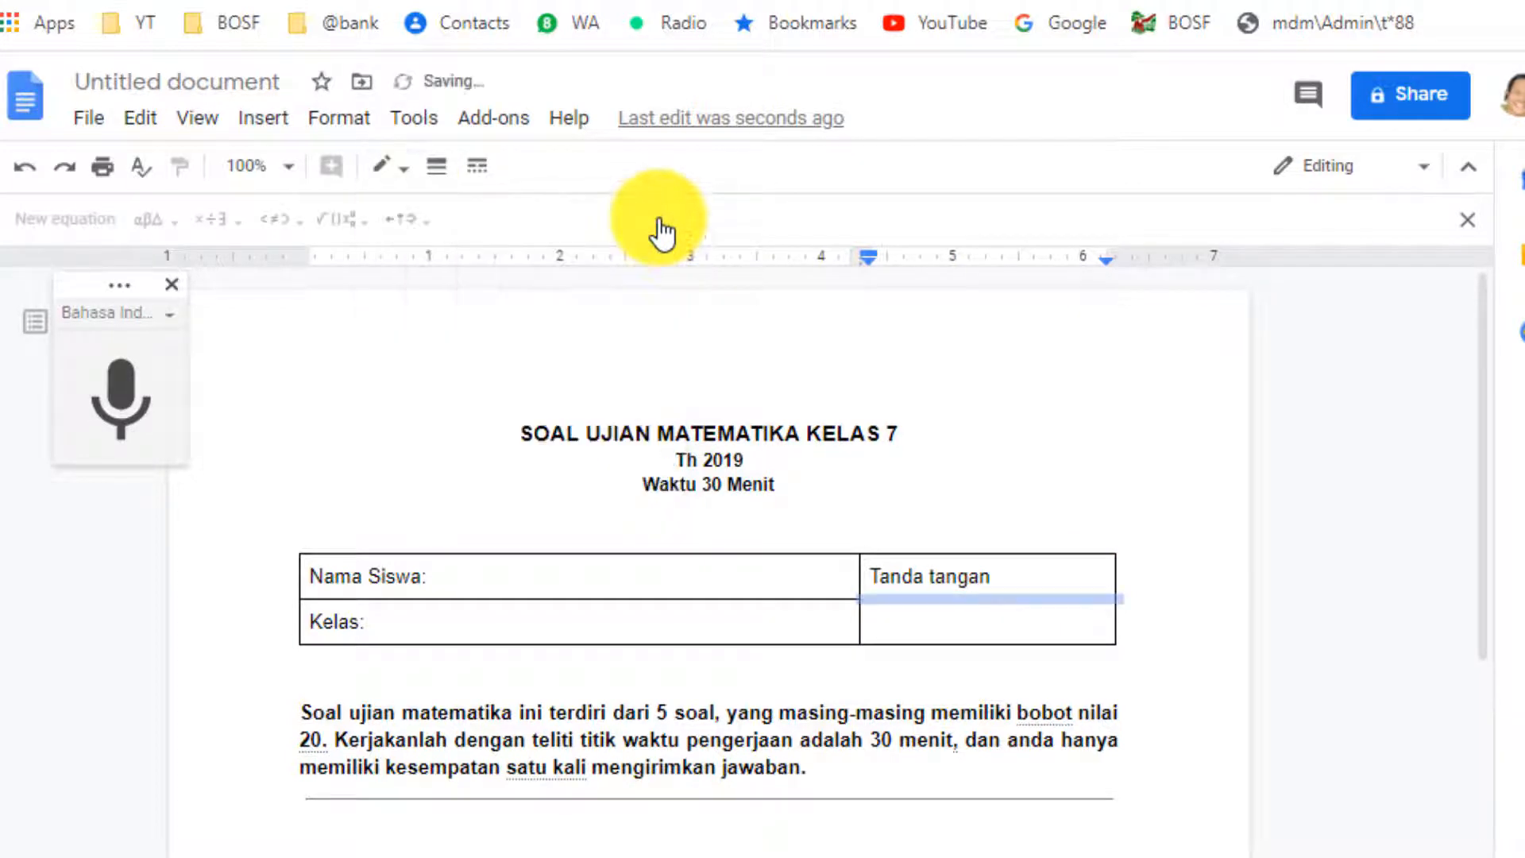
{"action": "left_click", "coordinate": [1160, 669]}
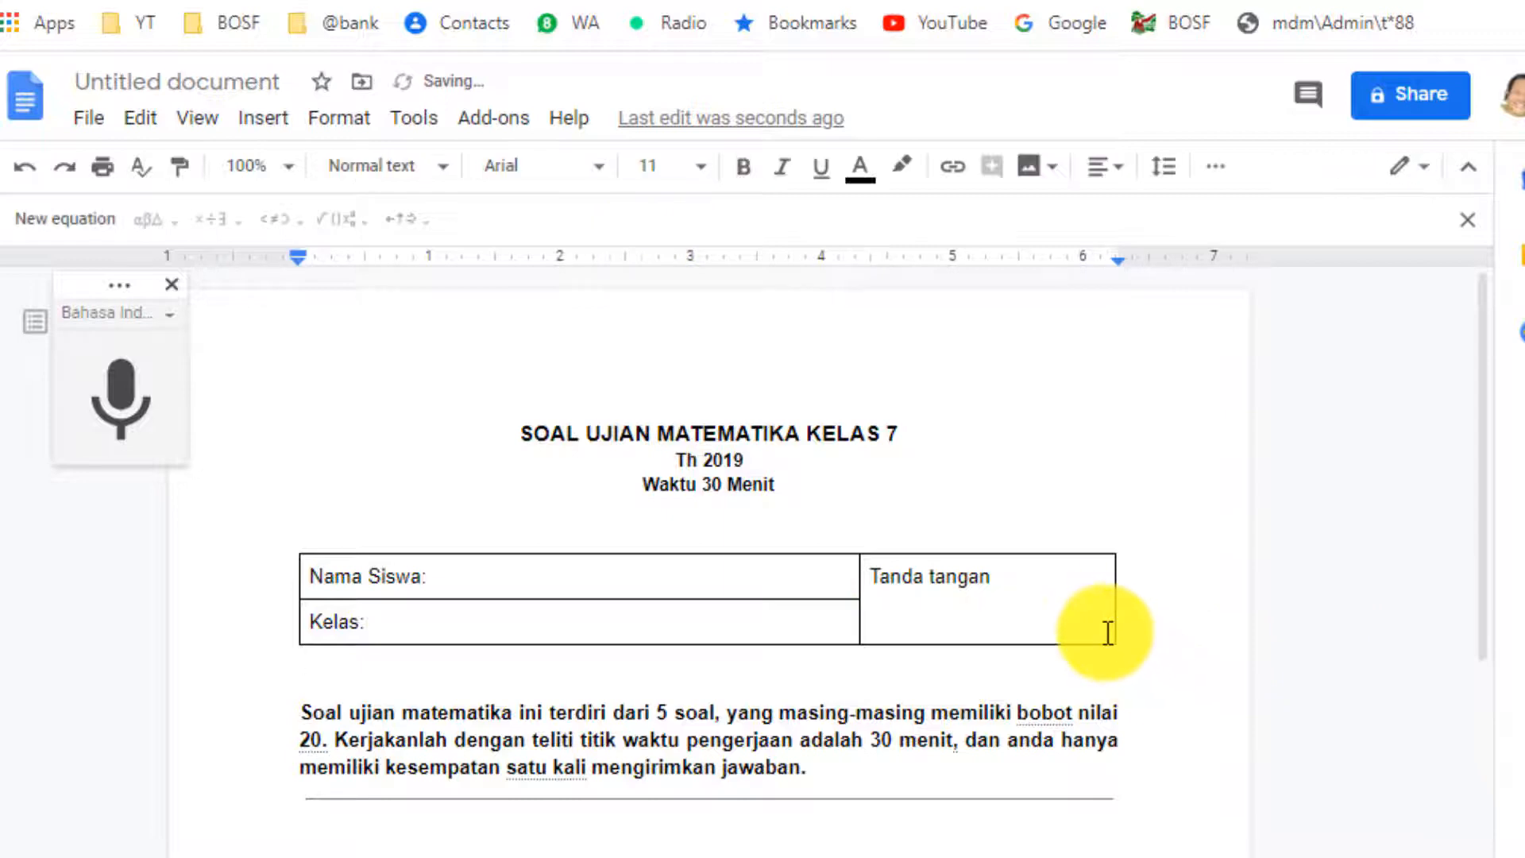
Check that the right-column cells look joined, then delete the blank line below the table.
{"action": "left_click", "coordinate": [982, 575]}
{"action": "double_click", "coordinate": [997, 621]}
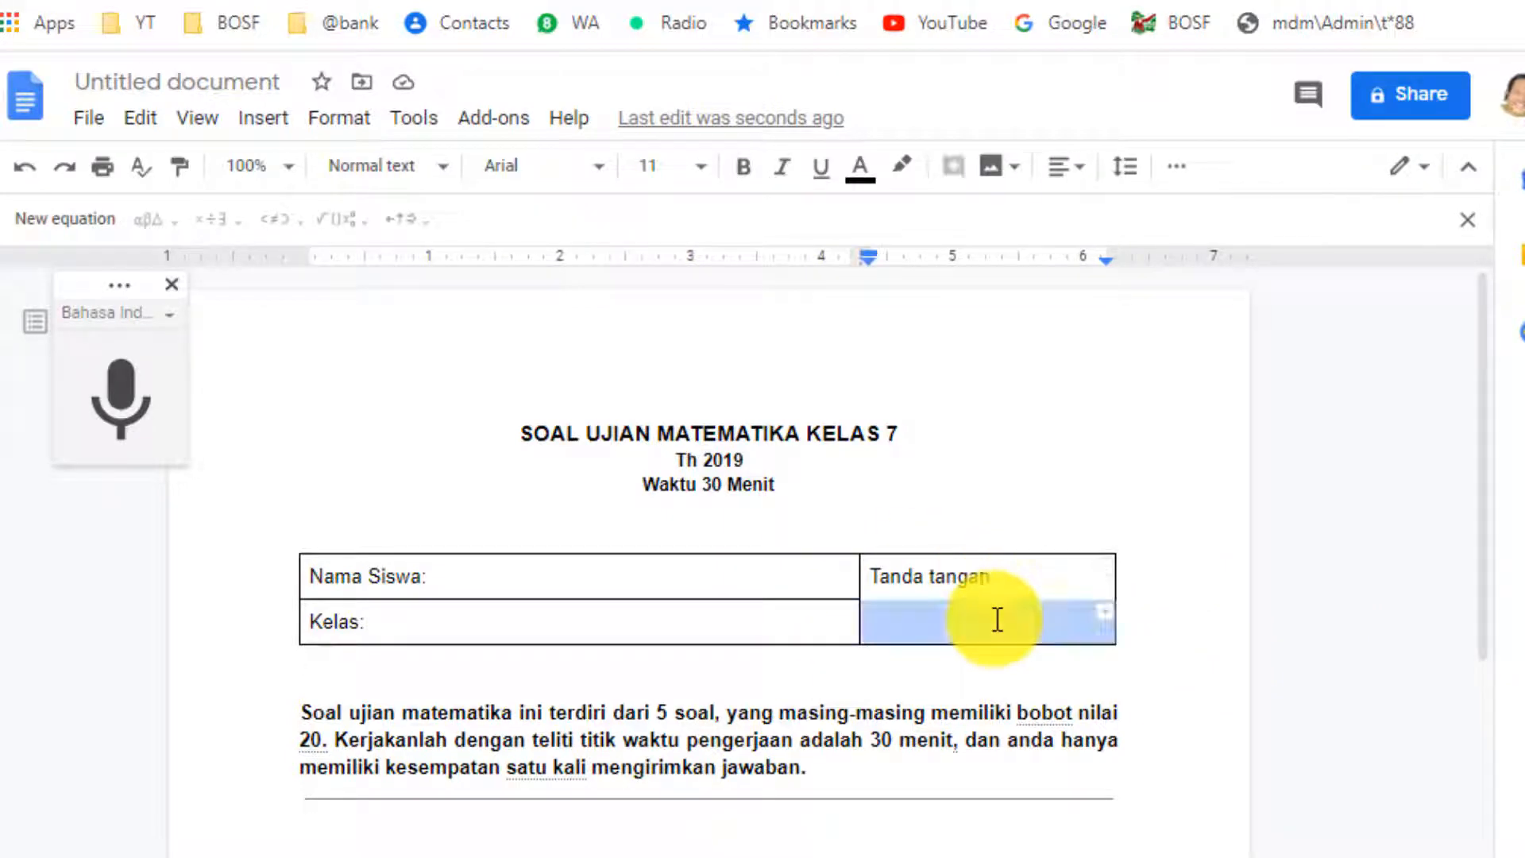
{"action": "left_click", "coordinate": [998, 577]}
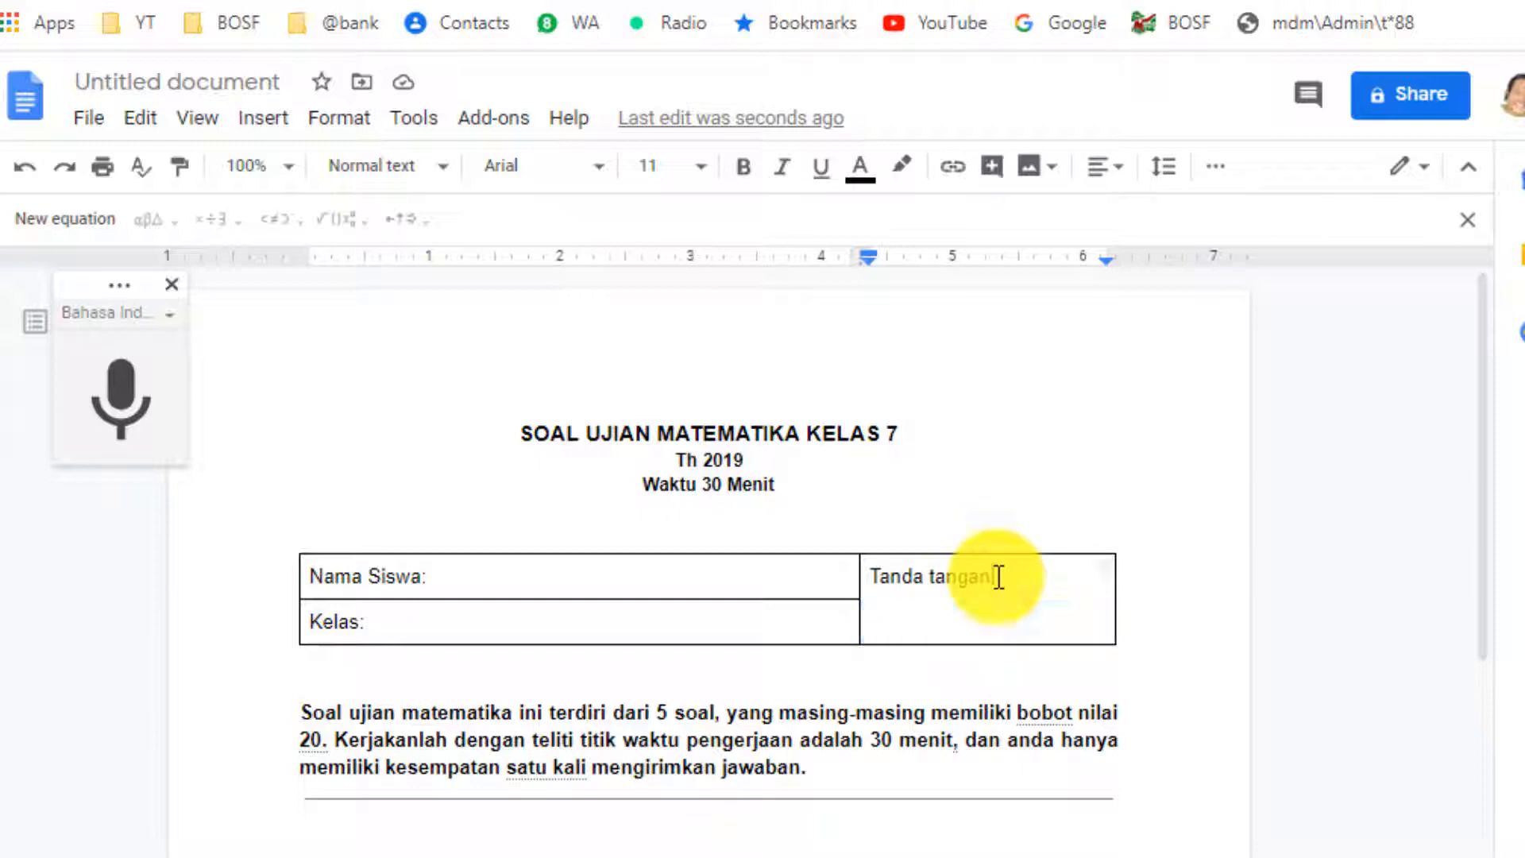
{"action": "double_click", "coordinate": [1001, 616]}
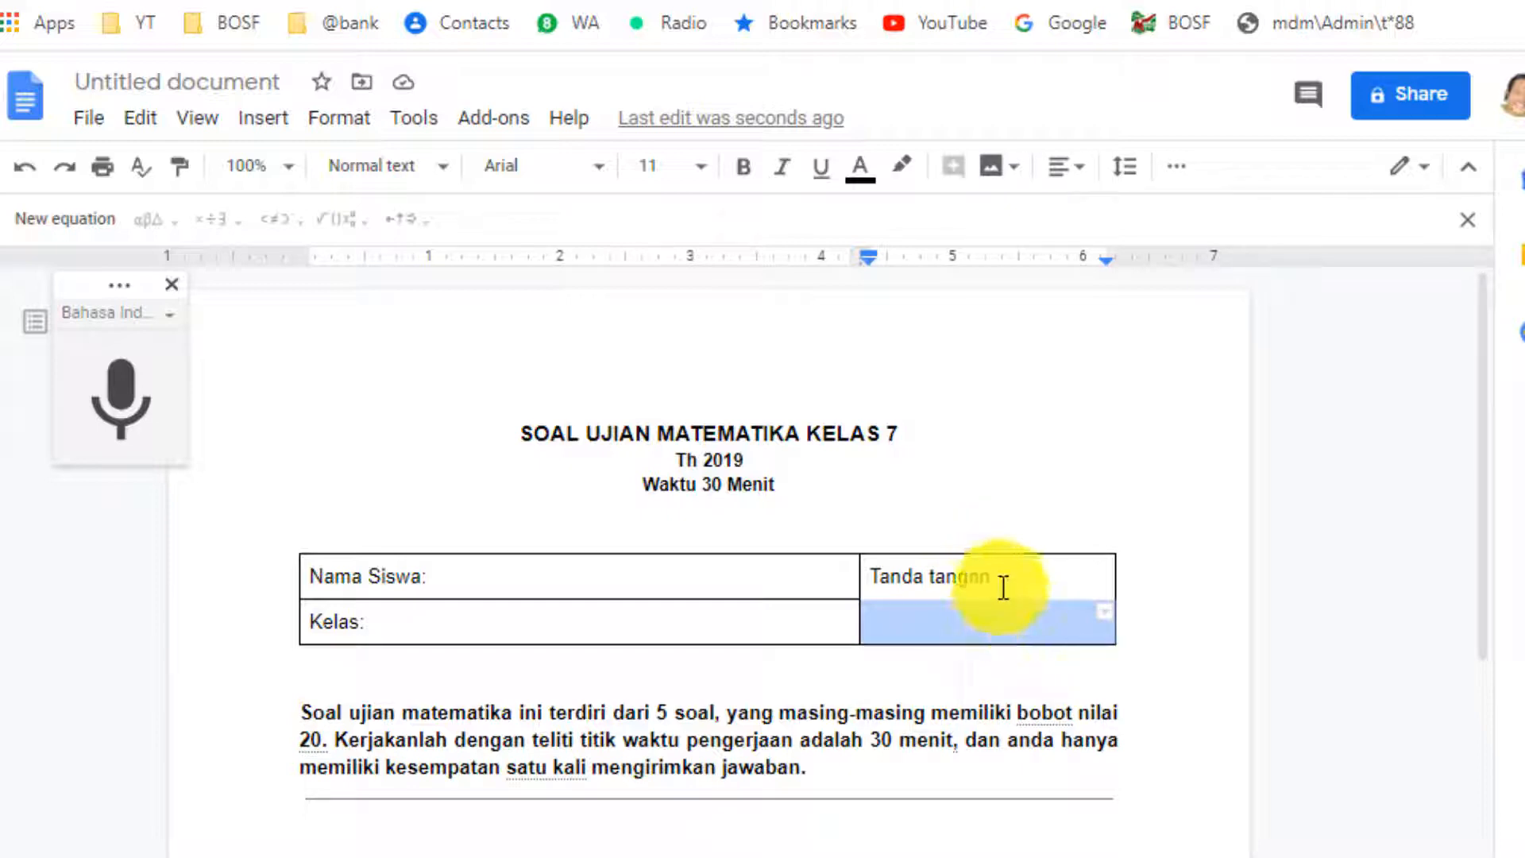
{"action": "left_click_drag", "start_coordinate": [1000, 618], "coordinate": [1005, 580]}
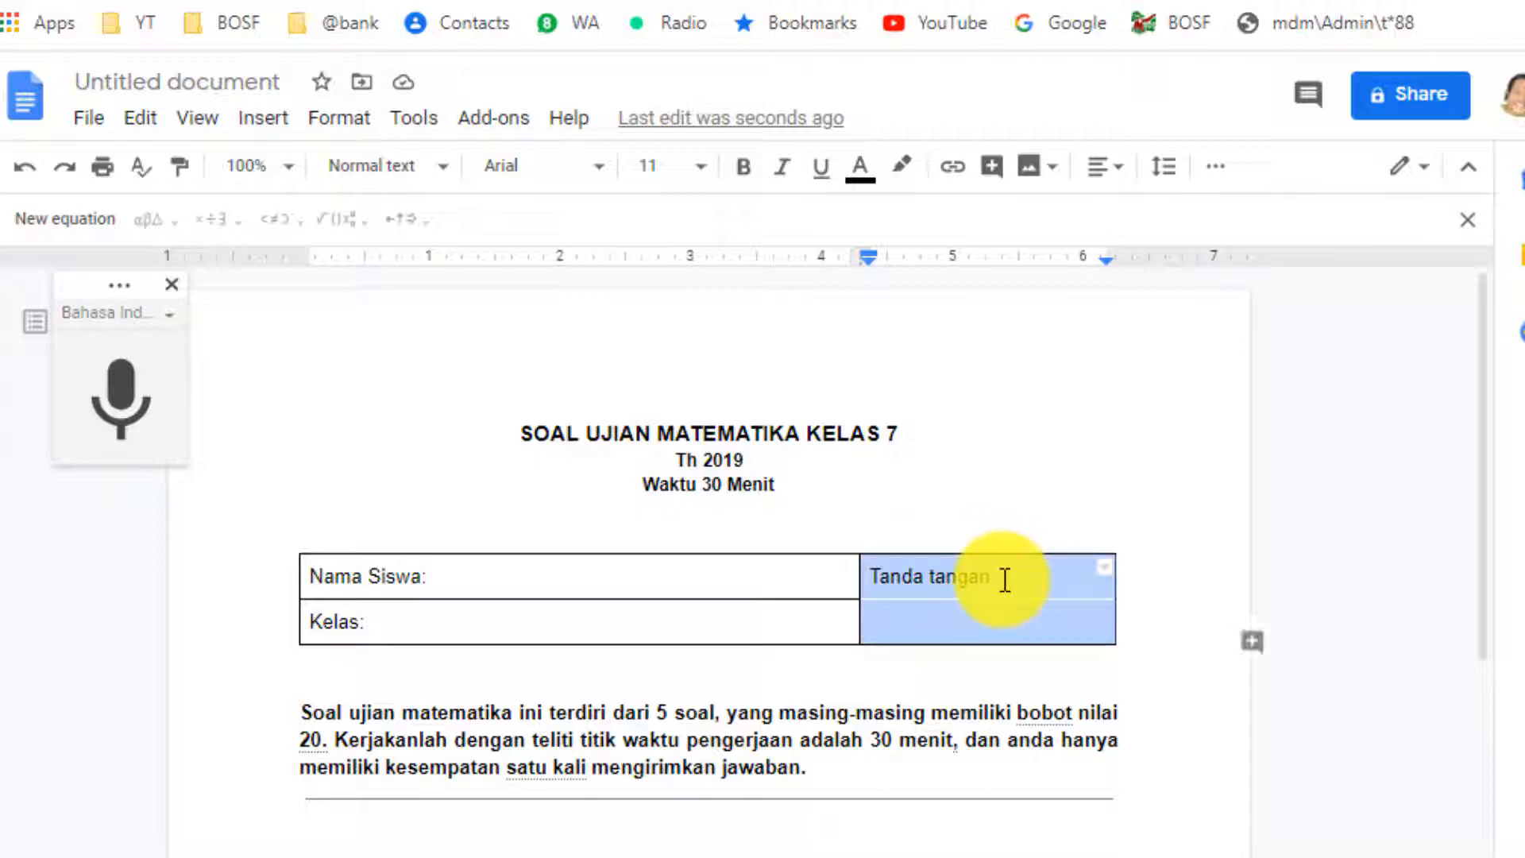
{"action": "left_click", "coordinate": [423, 675]}
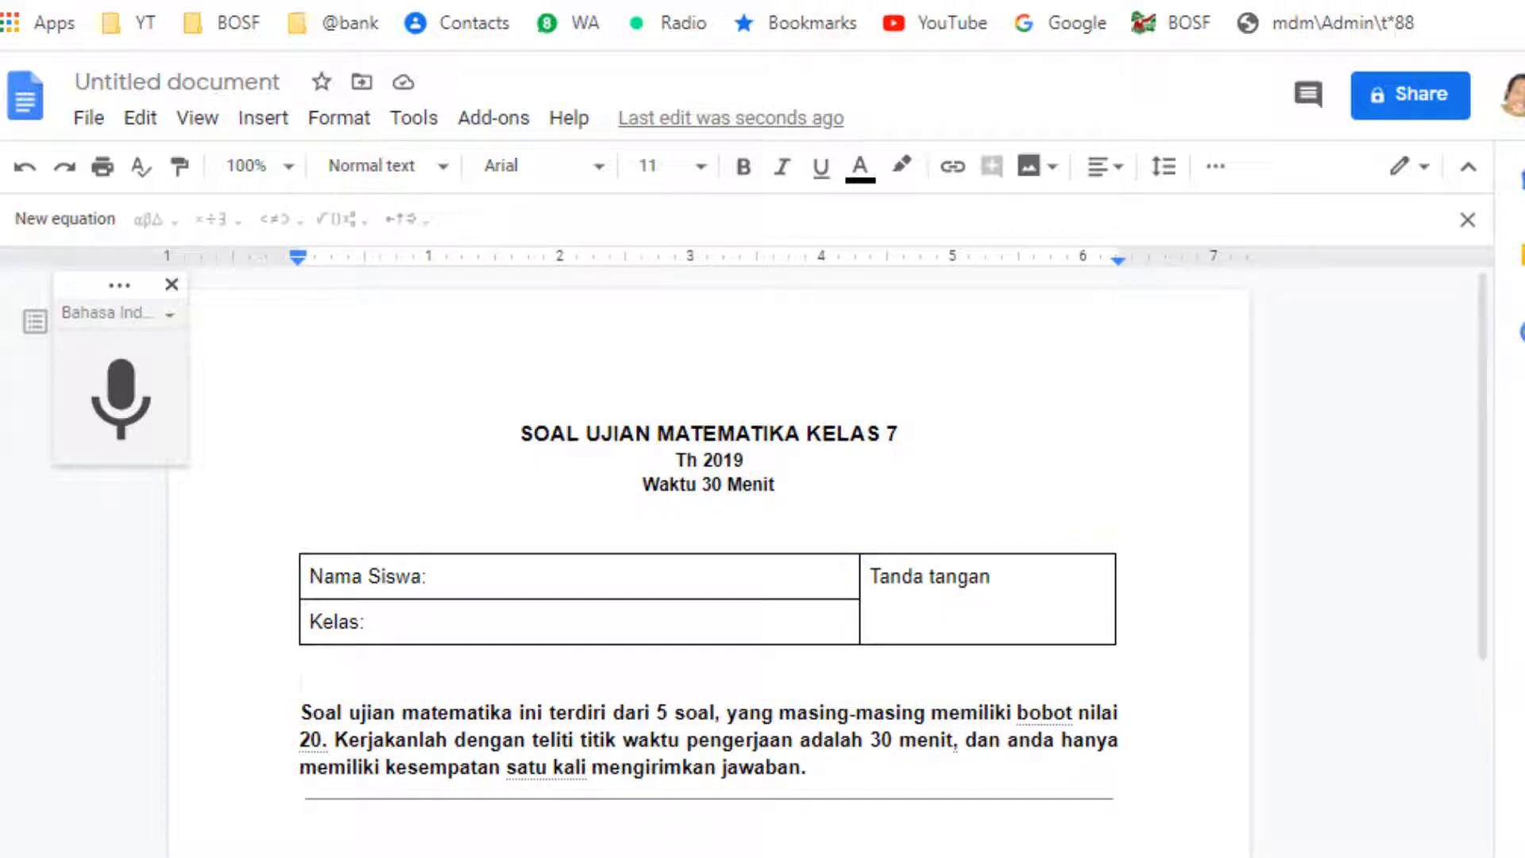
{"action": "key", "text": "Delete"}
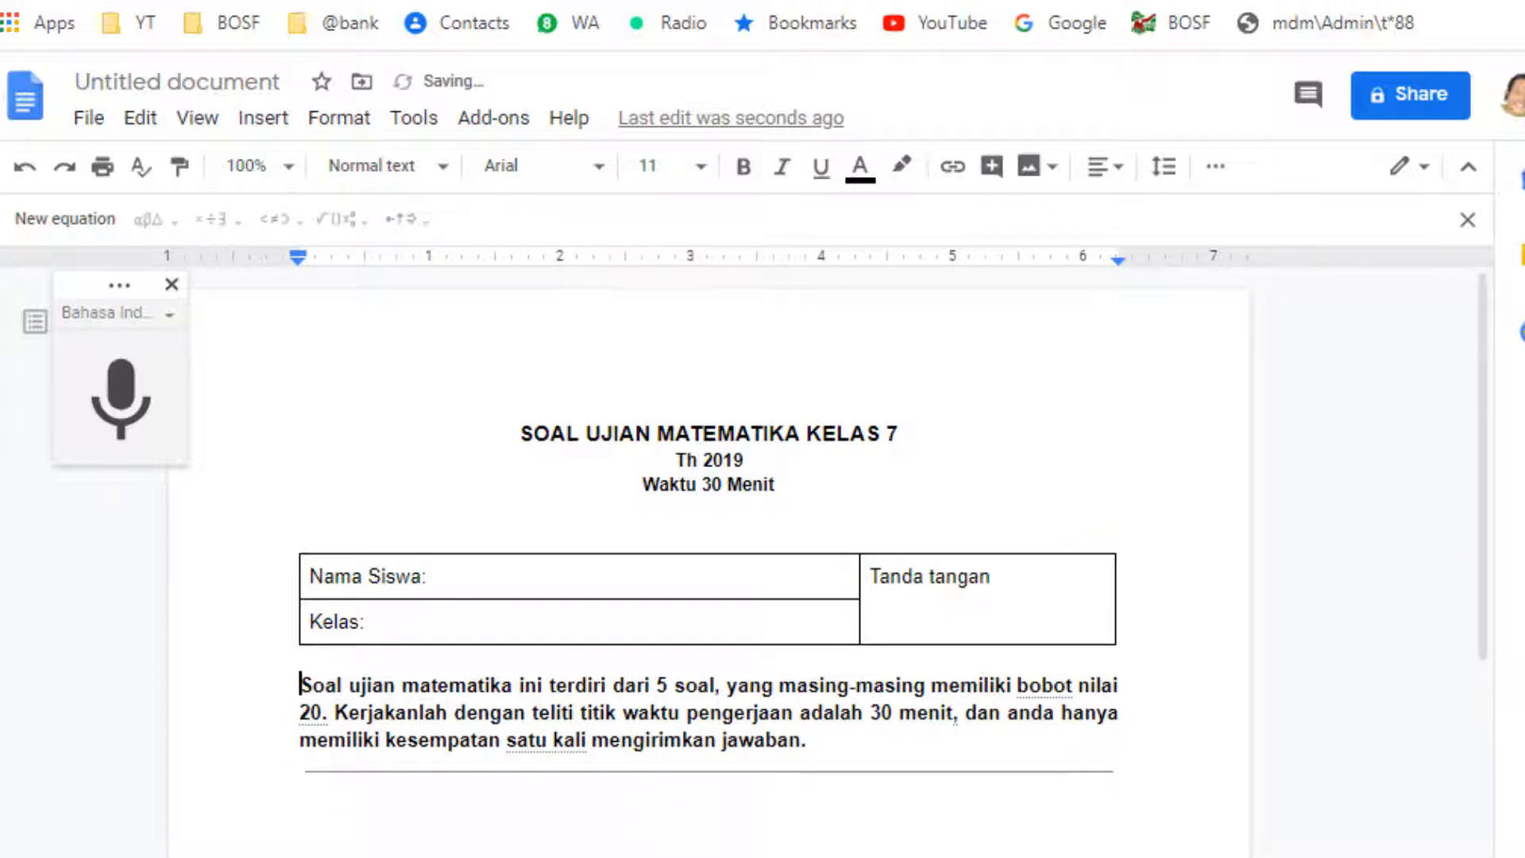
Remove the empty line above the student table, then close the Voice typing panel.
{"action": "left_click", "coordinate": [748, 524]}
{"action": "key", "text": "BackSpace"}
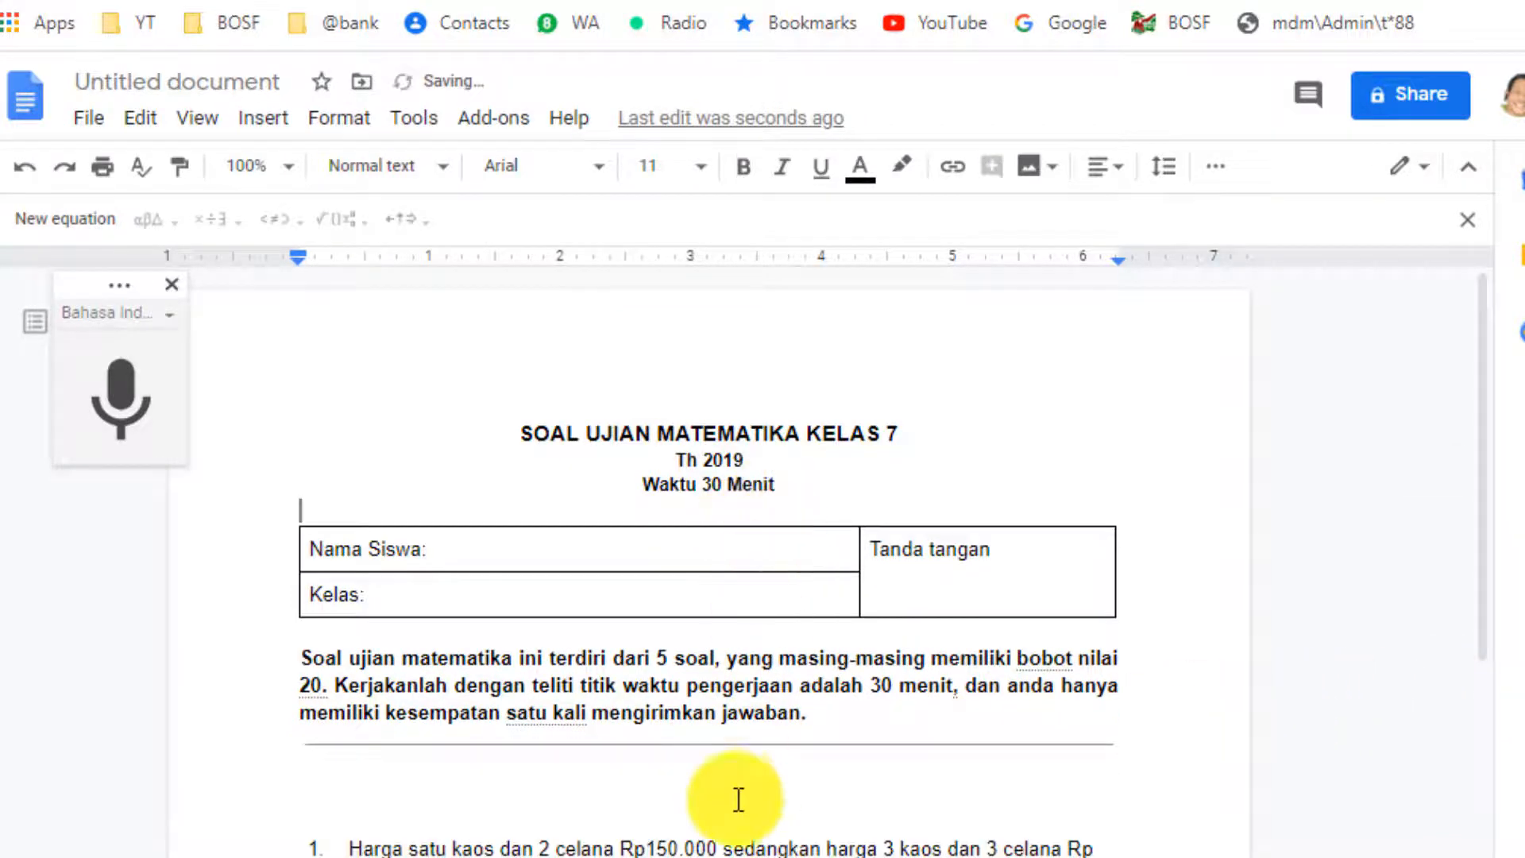
{"action": "scroll", "coordinate": [735, 800], "scroll_direction": "down", "scroll_amount": 20}
{"action": "scroll", "coordinate": [729, 788], "scroll_direction": "up", "scroll_amount": 20}
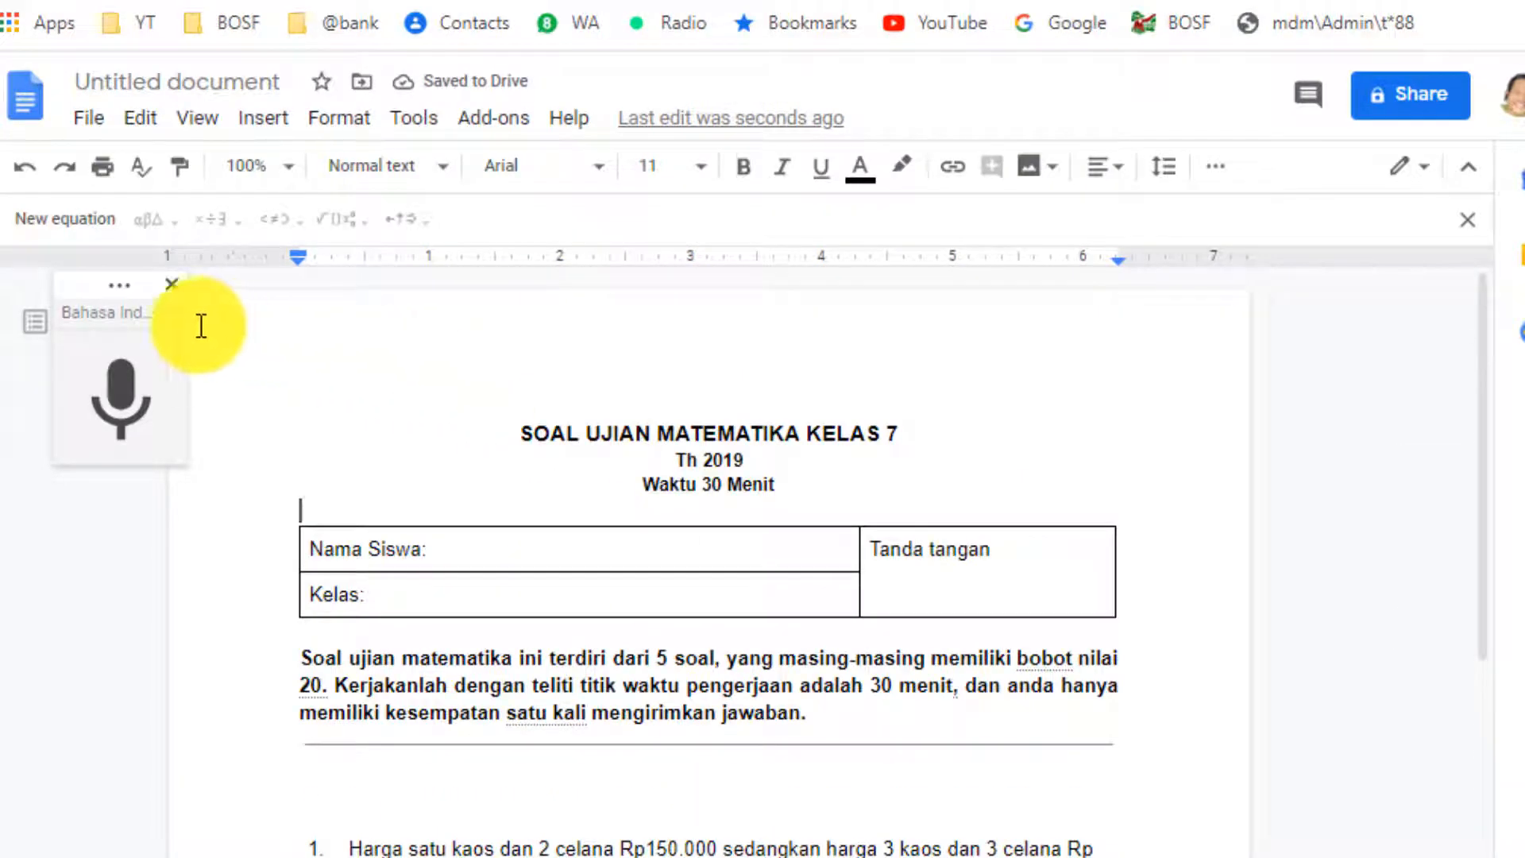
{"action": "left_click", "coordinate": [172, 284]}
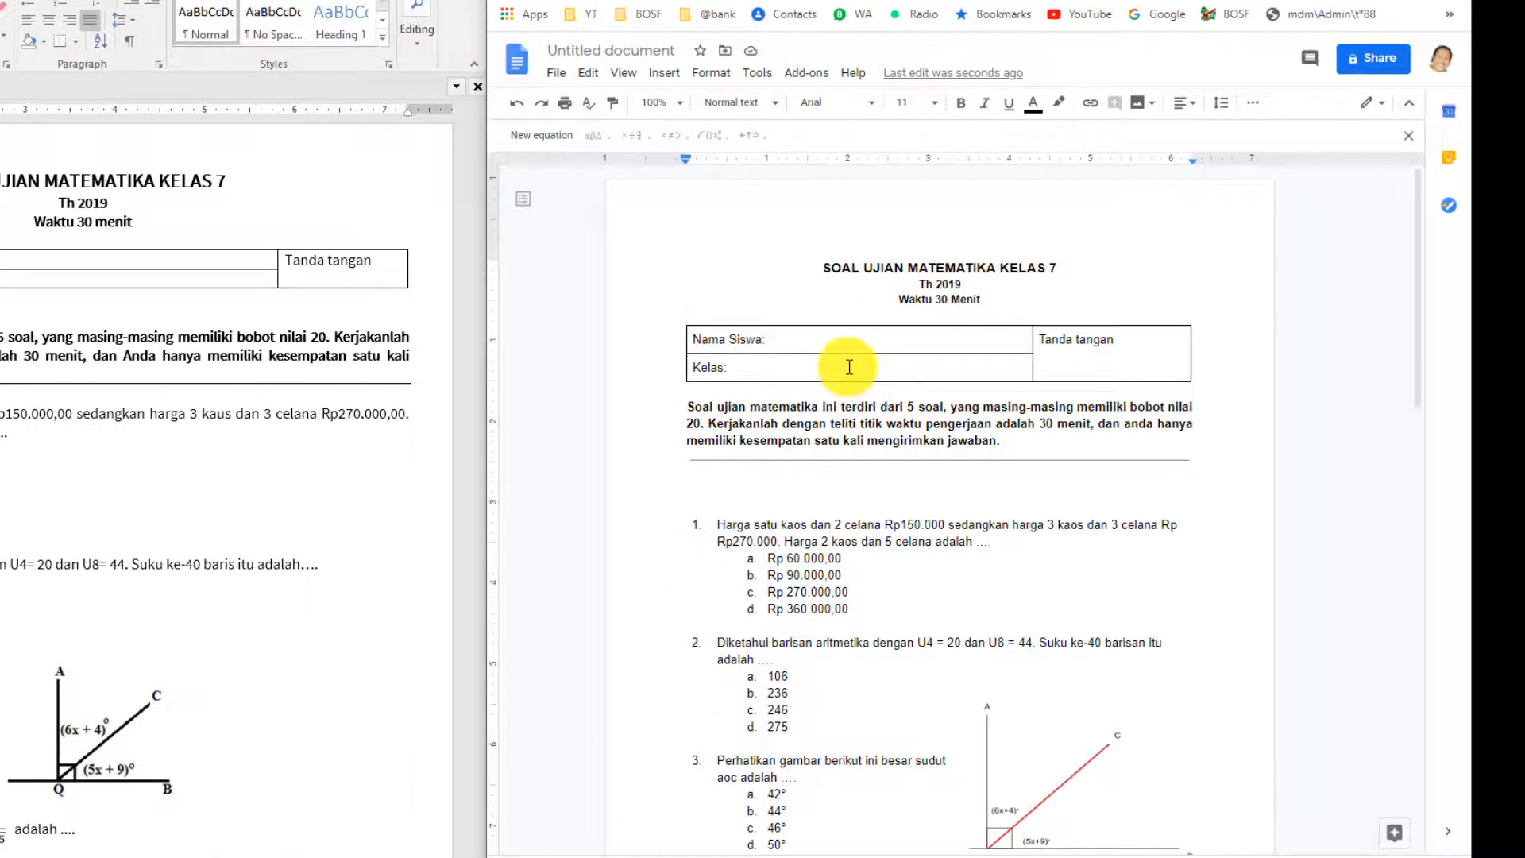
Keep the table spacing tight and delete the extra blank line above question 1.
{"action": "key", "text": "Return"}
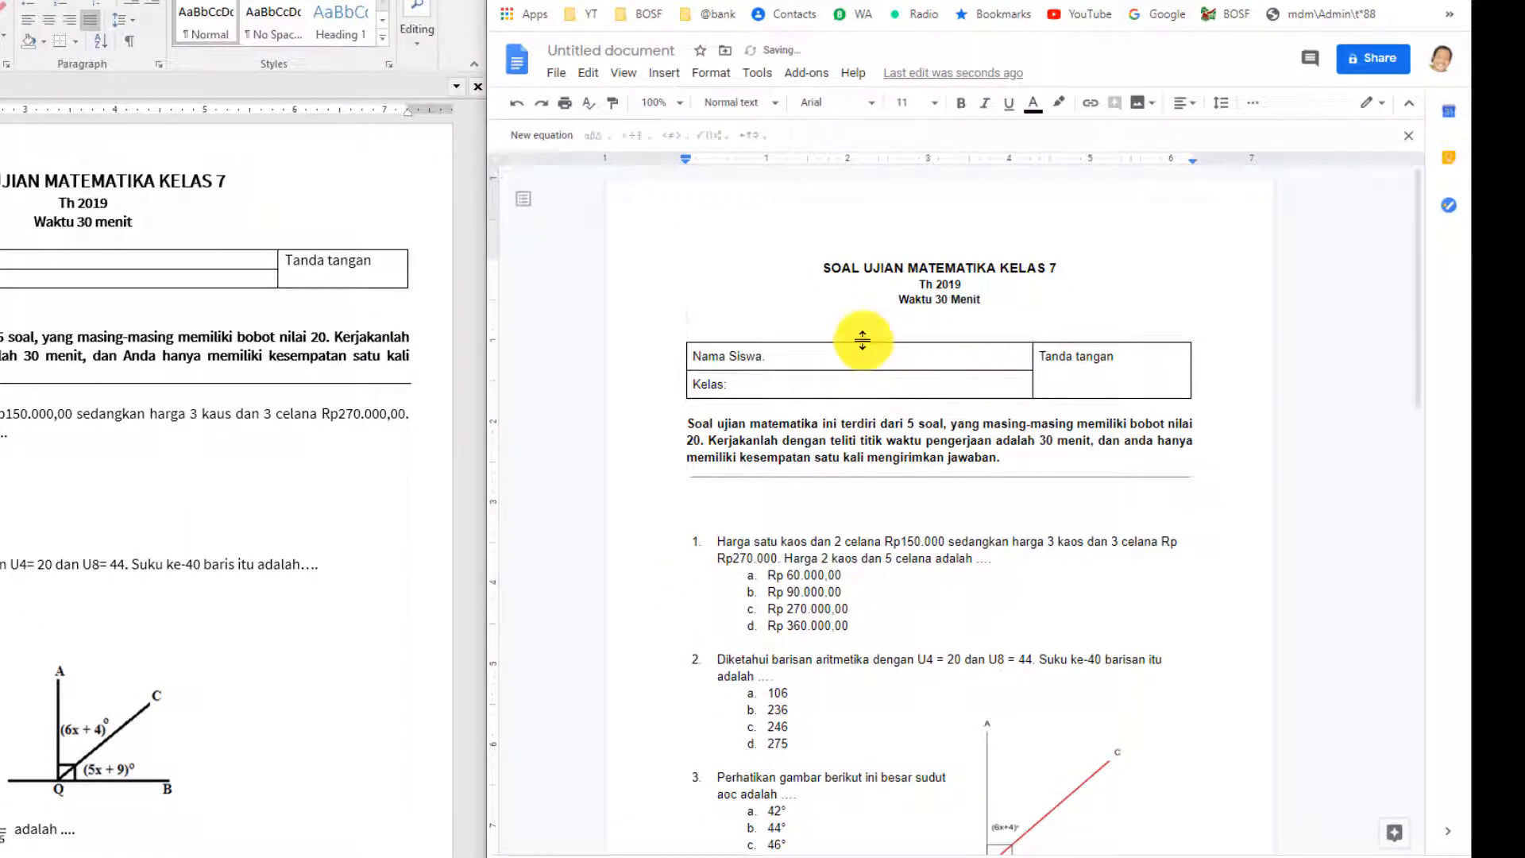
{"action": "key", "text": "BackSpace"}
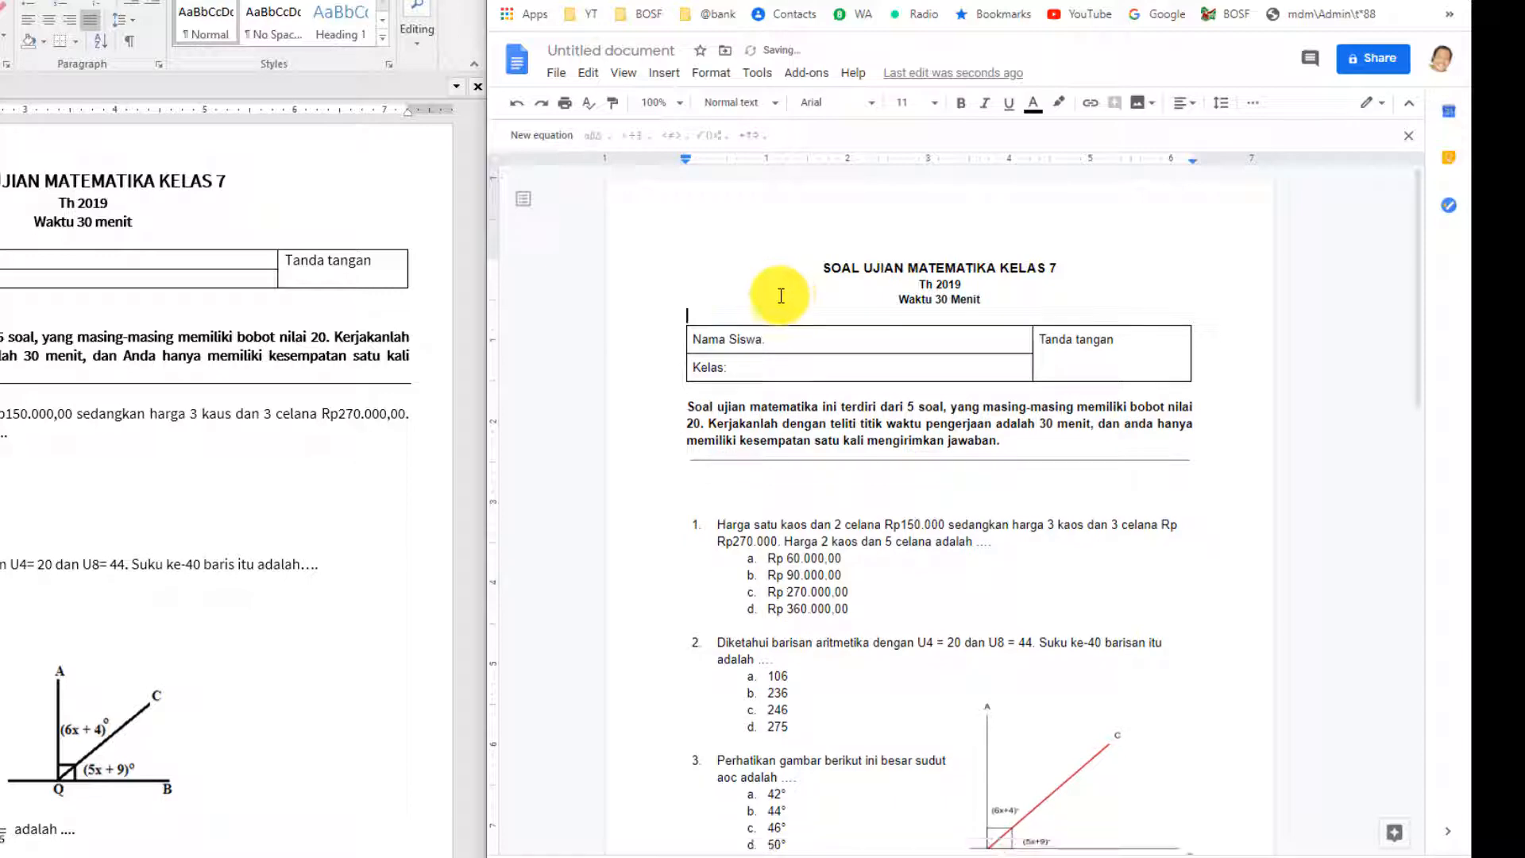
{"action": "scroll", "coordinate": [794, 469], "scroll_direction": "down", "scroll_amount": 2}
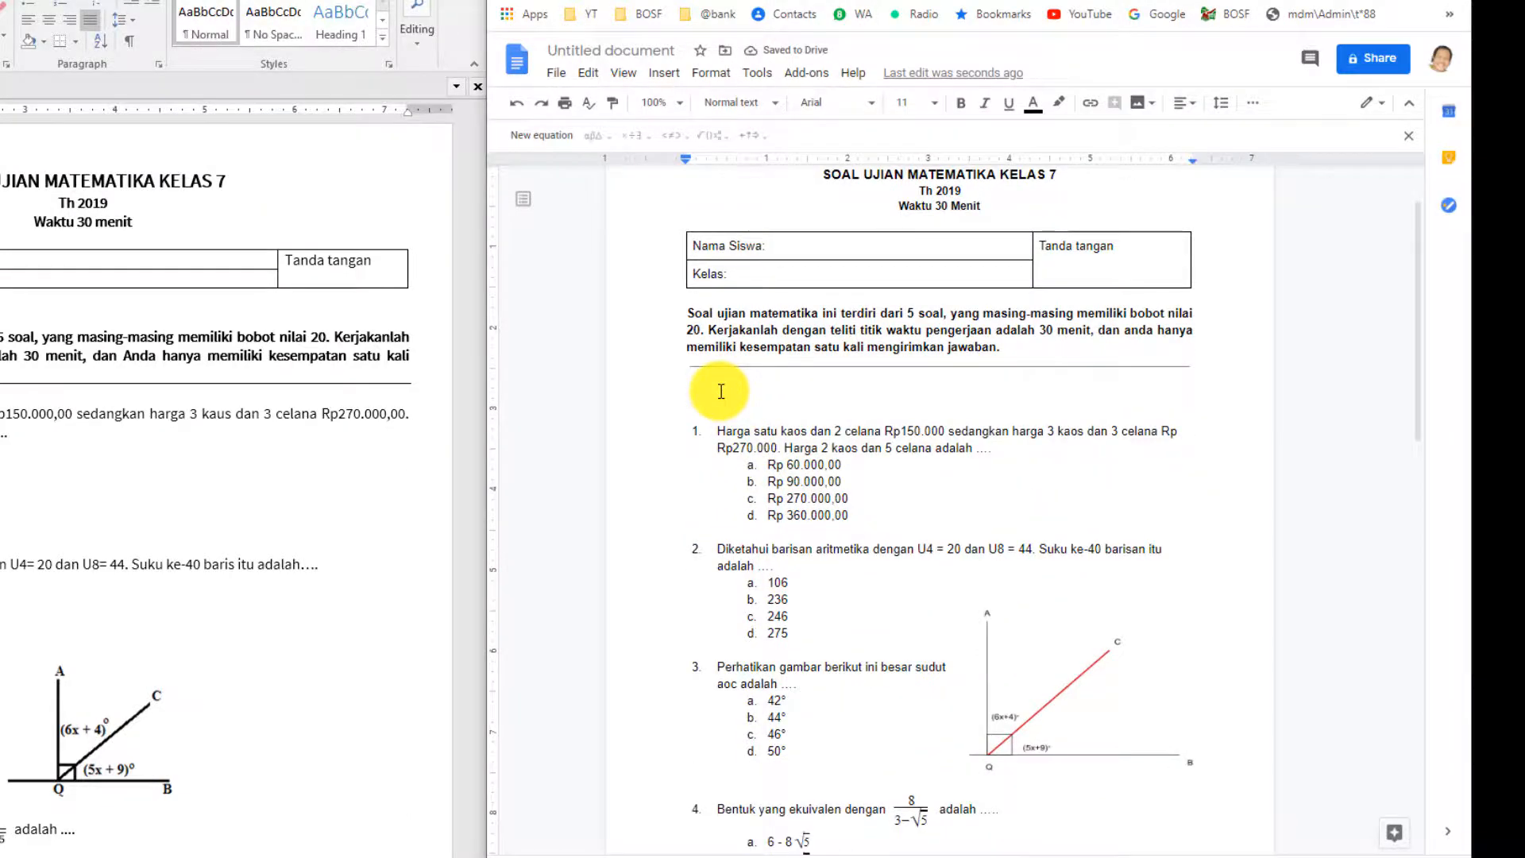
{"action": "scroll", "coordinate": [781, 489], "scroll_direction": "down", "scroll_amount": 4}
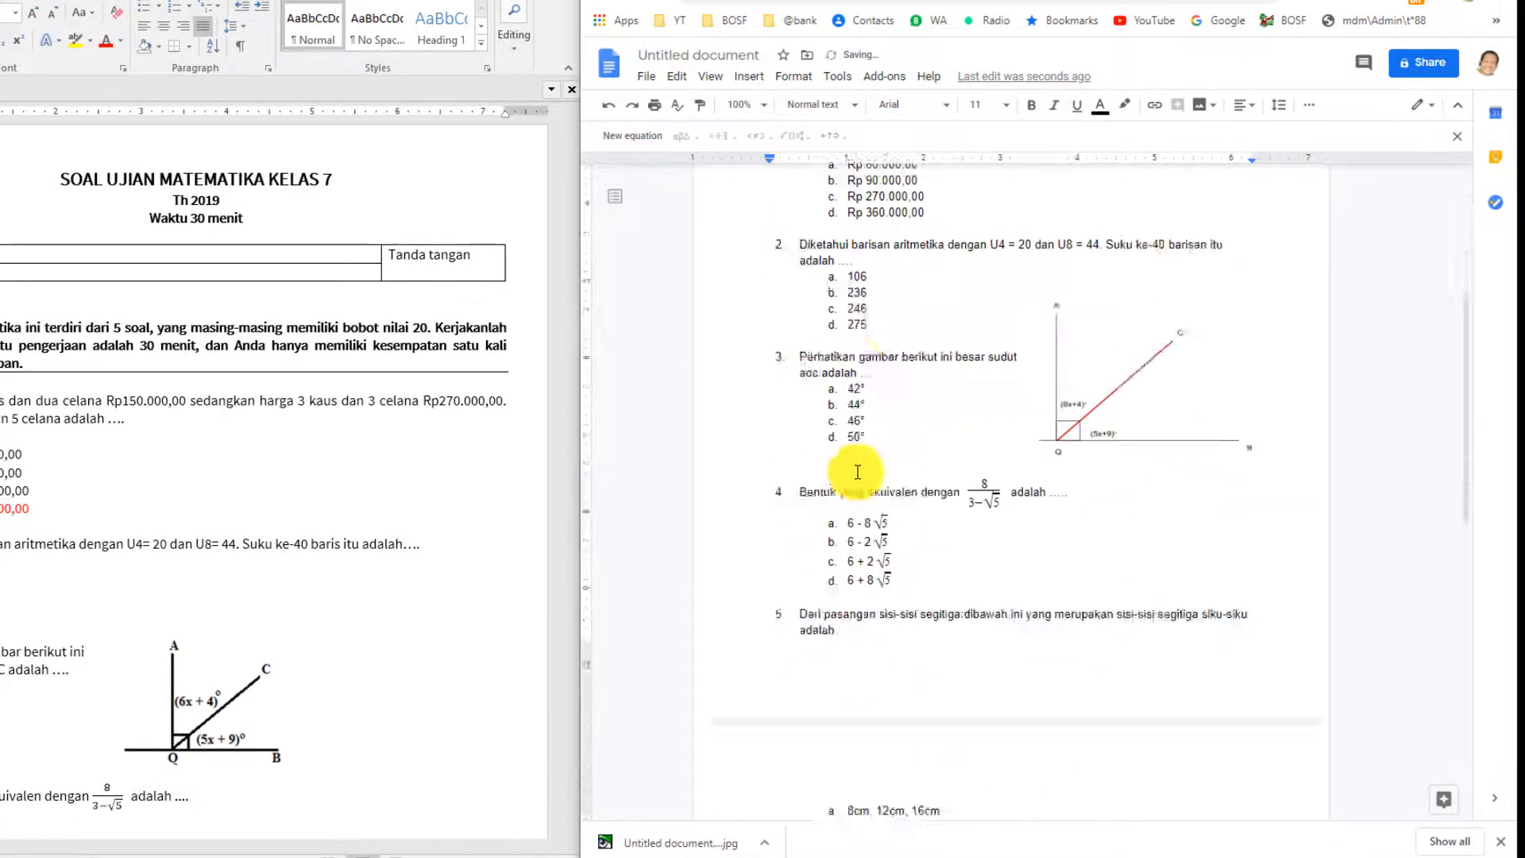
{"action": "scroll", "coordinate": [858, 472], "scroll_direction": "down", "scroll_amount": 8}
{"action": "scroll", "coordinate": [858, 472], "scroll_direction": "up", "scroll_amount": 12}
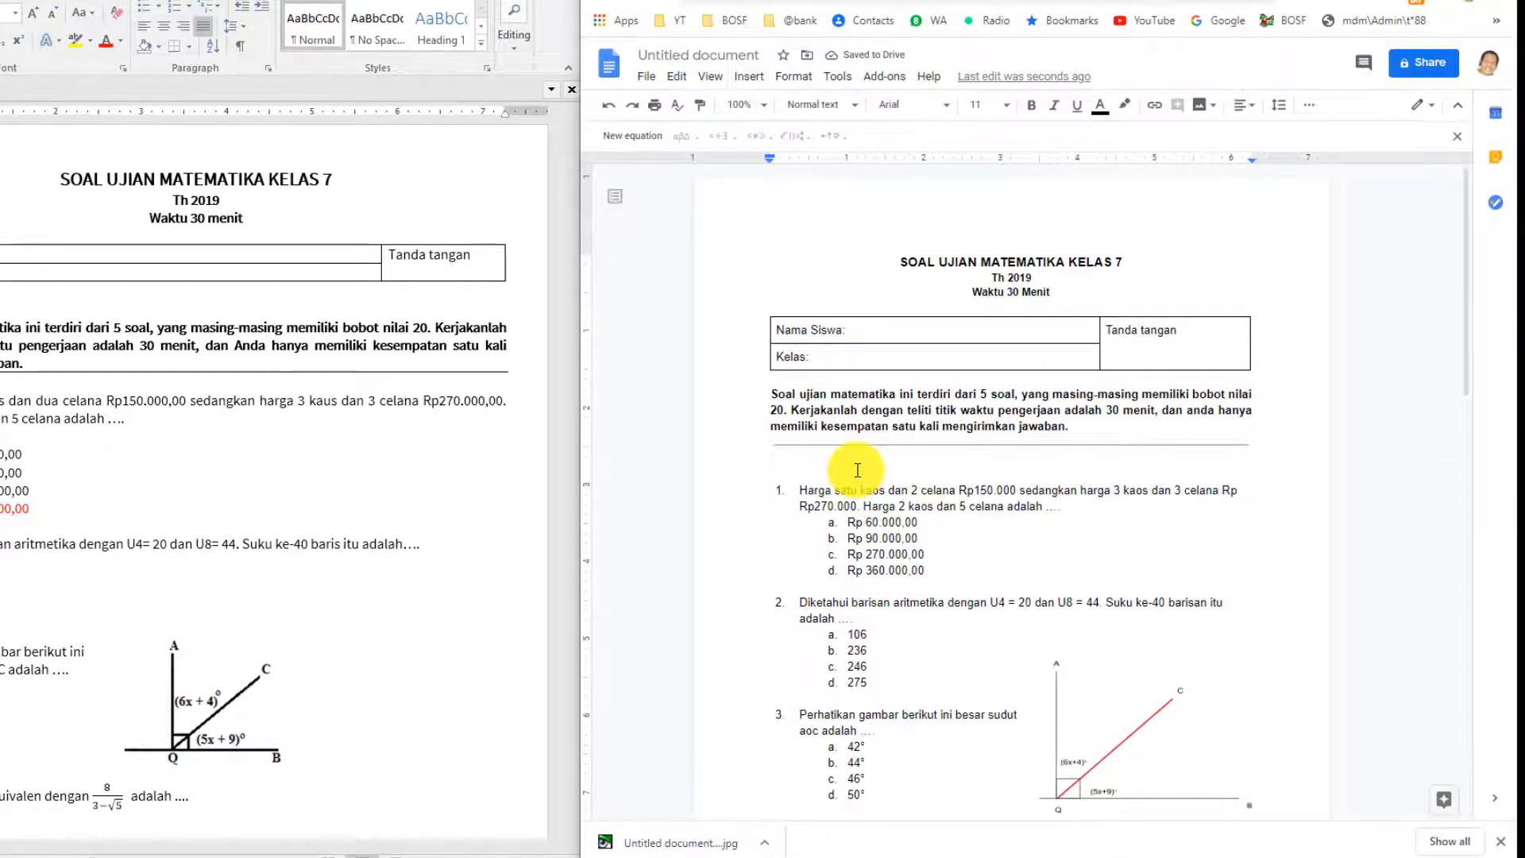
{"action": "key", "text": "BackSpace"}
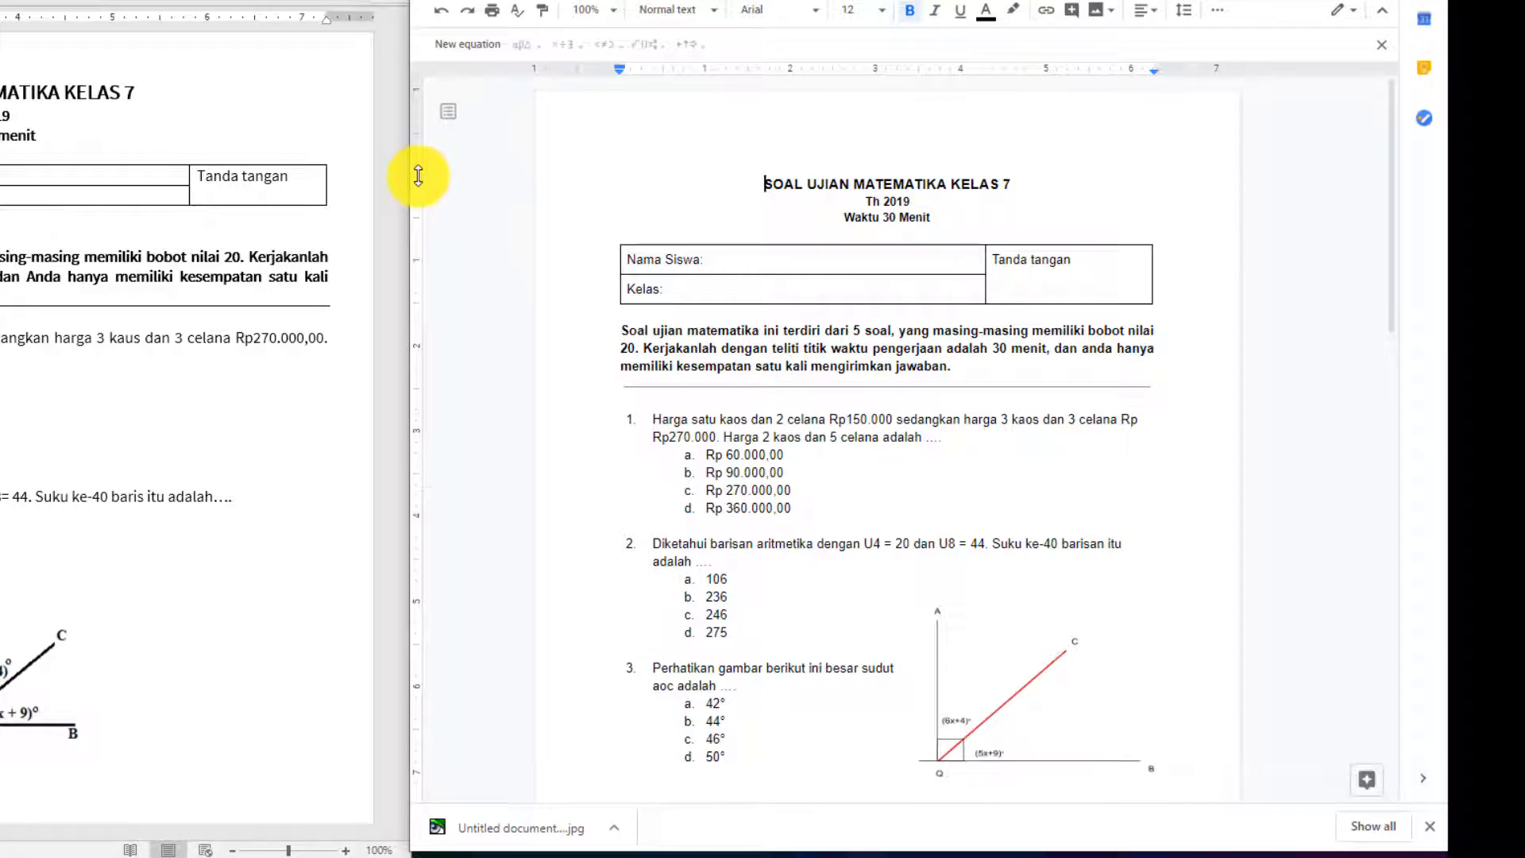
Set the top margin to 0.75 and lower the bottom margin so question 5's option c fits on page one.
{"action": "left_click_drag", "start_coordinate": [418, 175], "coordinate": [548, 166]}
{"action": "left_click_drag", "start_coordinate": [418, 175], "coordinate": [422, 154]}
{"action": "scroll", "coordinate": [666, 421], "scroll_direction": "down", "scroll_amount": 4}
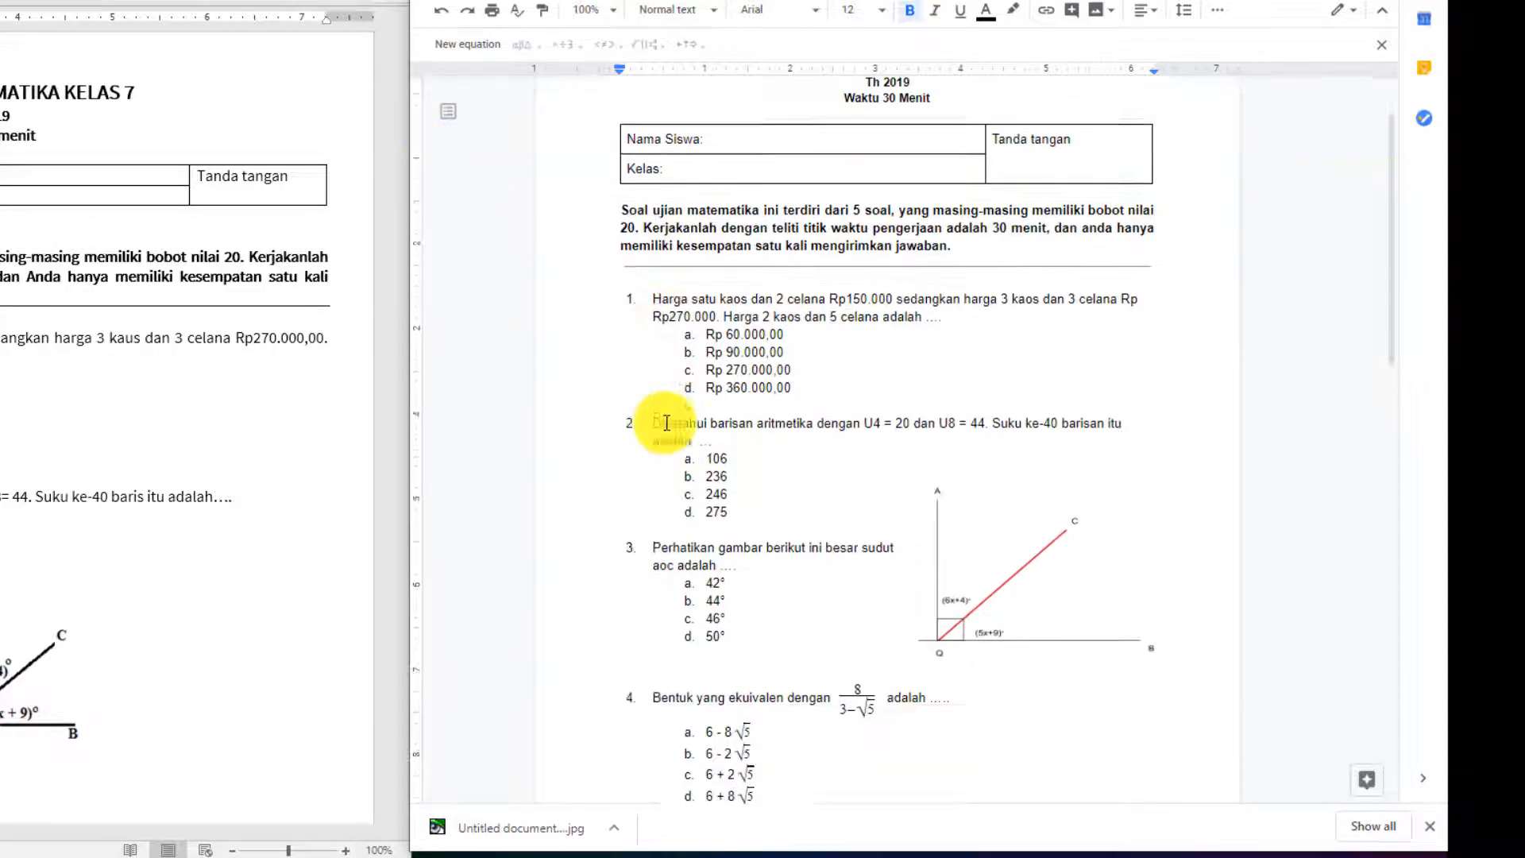
{"action": "scroll", "coordinate": [666, 421], "scroll_direction": "down", "scroll_amount": 4}
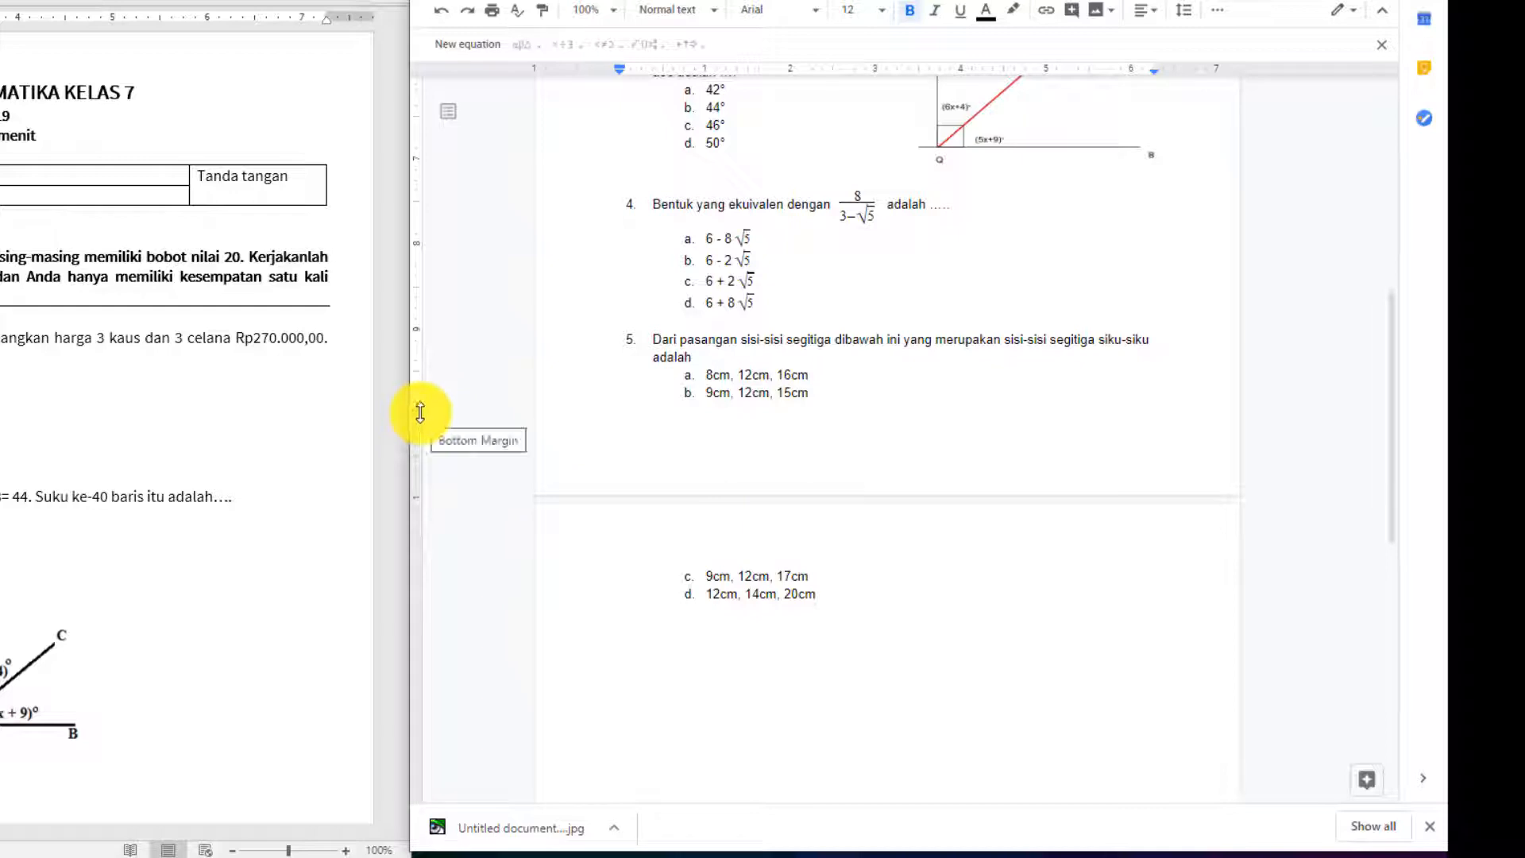
{"action": "left_click_drag", "start_coordinate": [420, 412], "coordinate": [417, 435]}
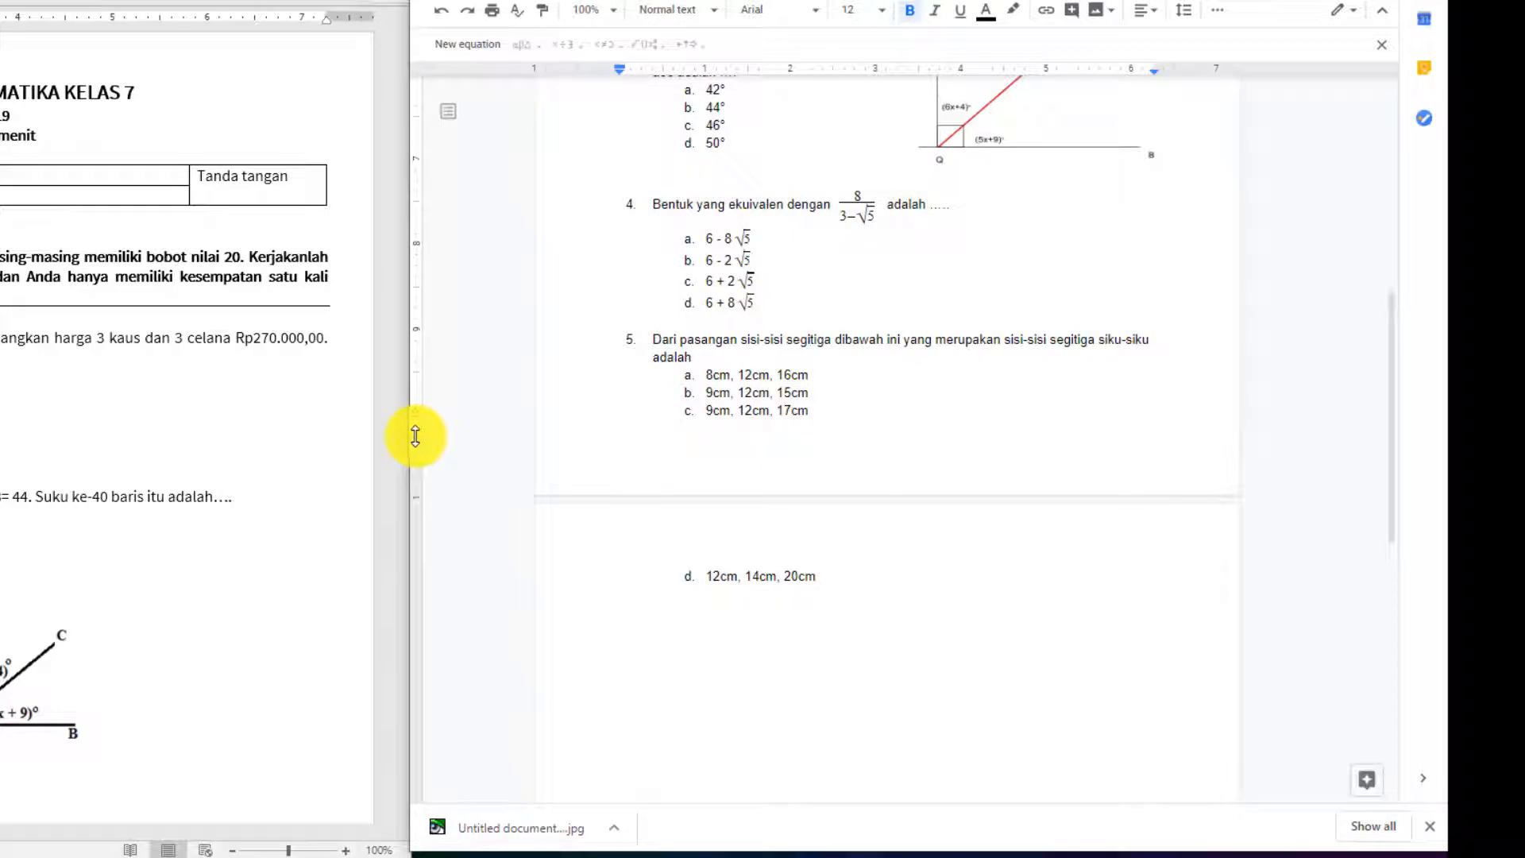
{"action": "scroll", "coordinate": [926, 286], "scroll_direction": "up", "scroll_amount": 4}
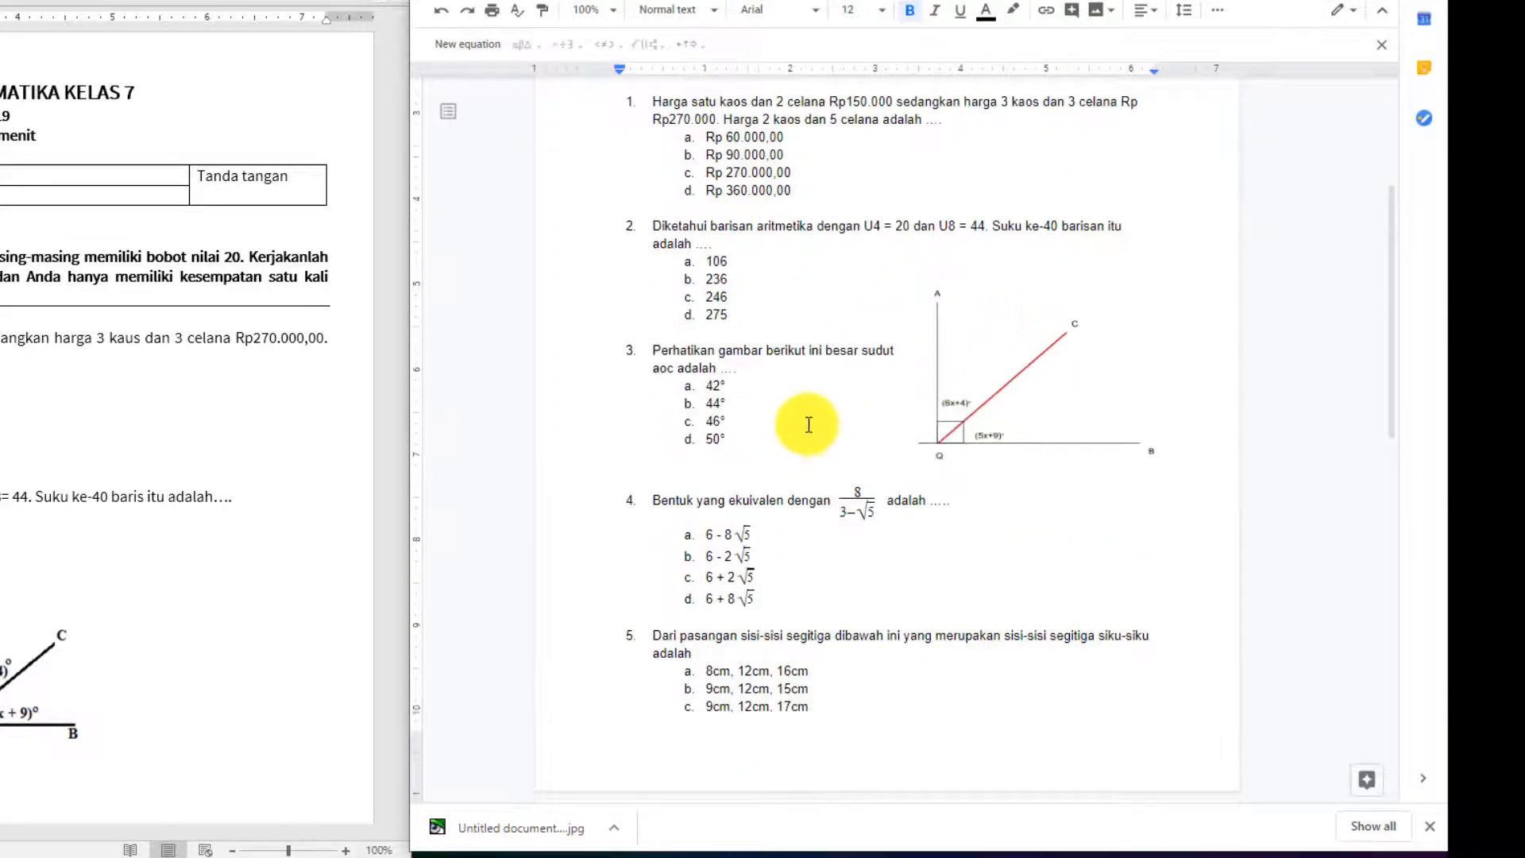
Remove the empty line below 'd. 50°' and nudge the angle figure up beside questions 2–3.
{"action": "left_click", "coordinate": [698, 454]}
{"action": "key", "text": "BackSpace"}
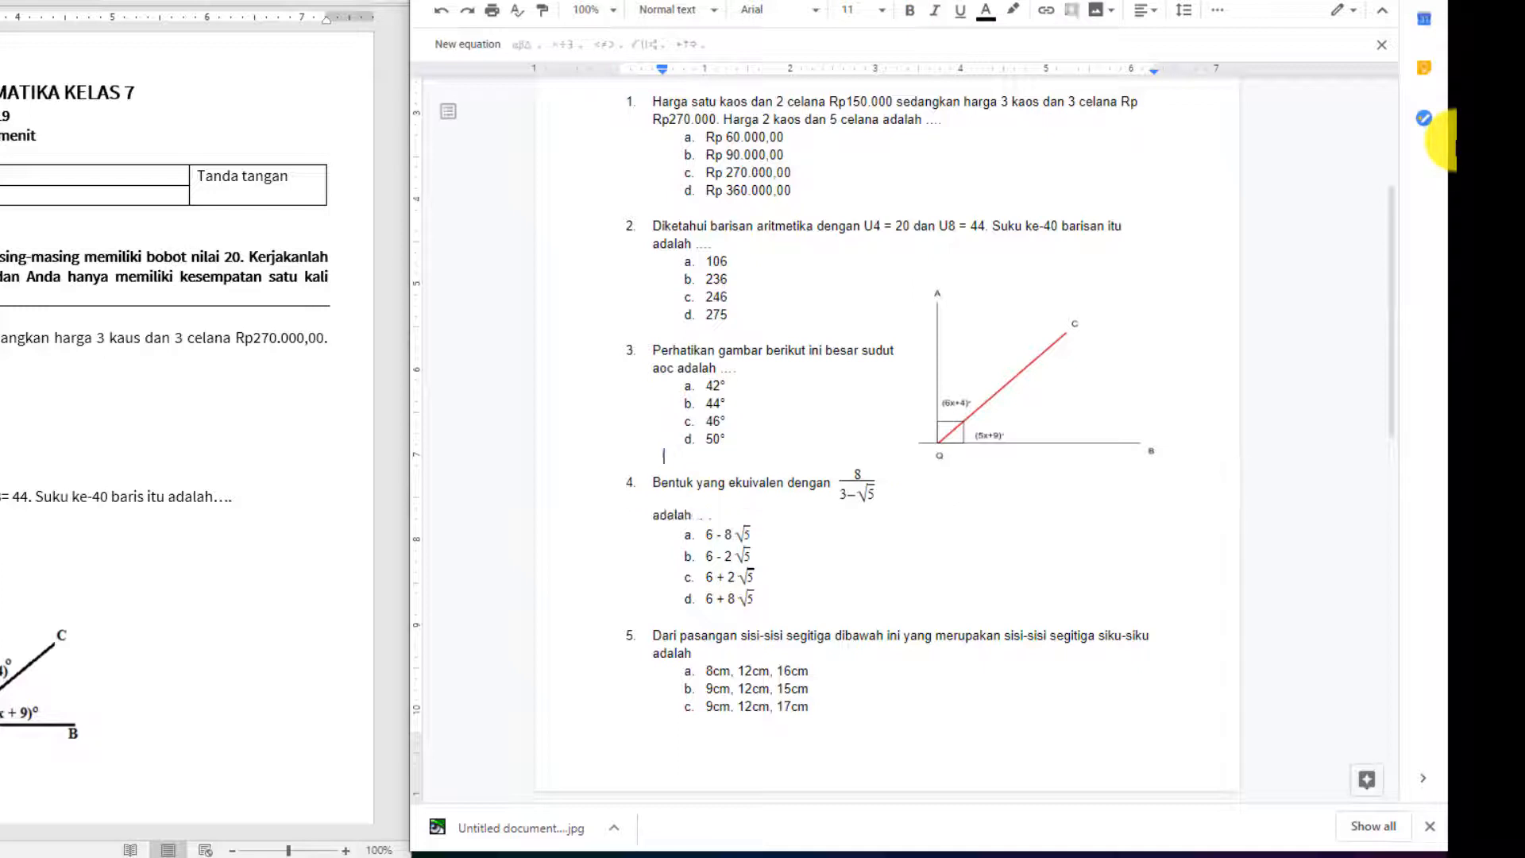
{"action": "left_click", "coordinate": [1011, 394]}
{"action": "mouse_move", "coordinate": [1025, 384]}
{"action": "left_mouse_down"}
{"action": "mouse_move", "coordinate": [1022, 367]}
{"action": "mouse_move", "coordinate": [1028, 379]}
{"action": "left_mouse_up"}
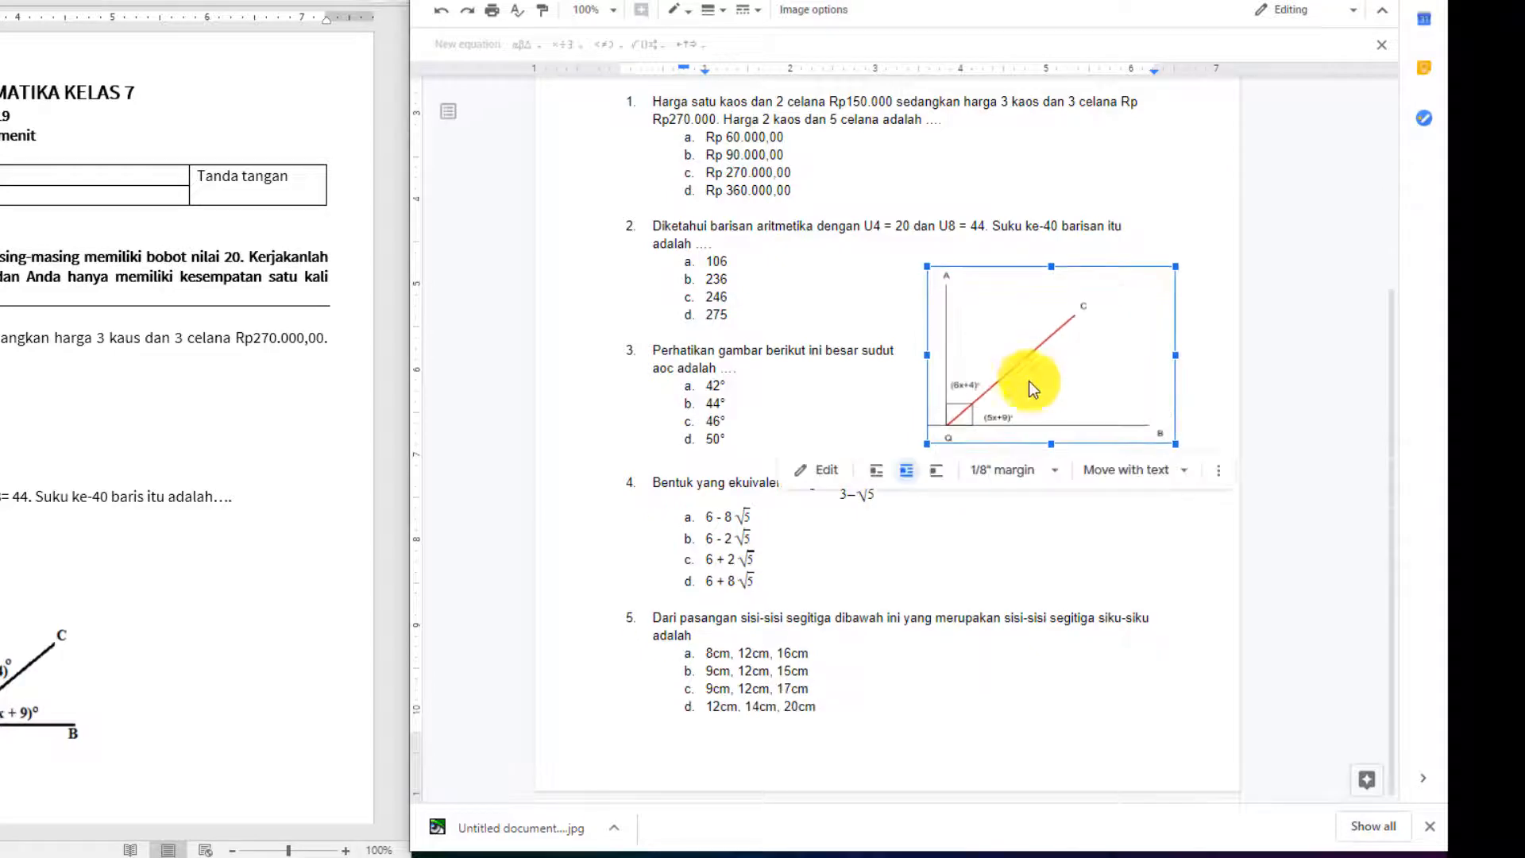
{"action": "left_click", "coordinate": [1231, 569]}
{"action": "scroll", "coordinate": [1073, 642], "scroll_direction": "up", "scroll_amount": 4}
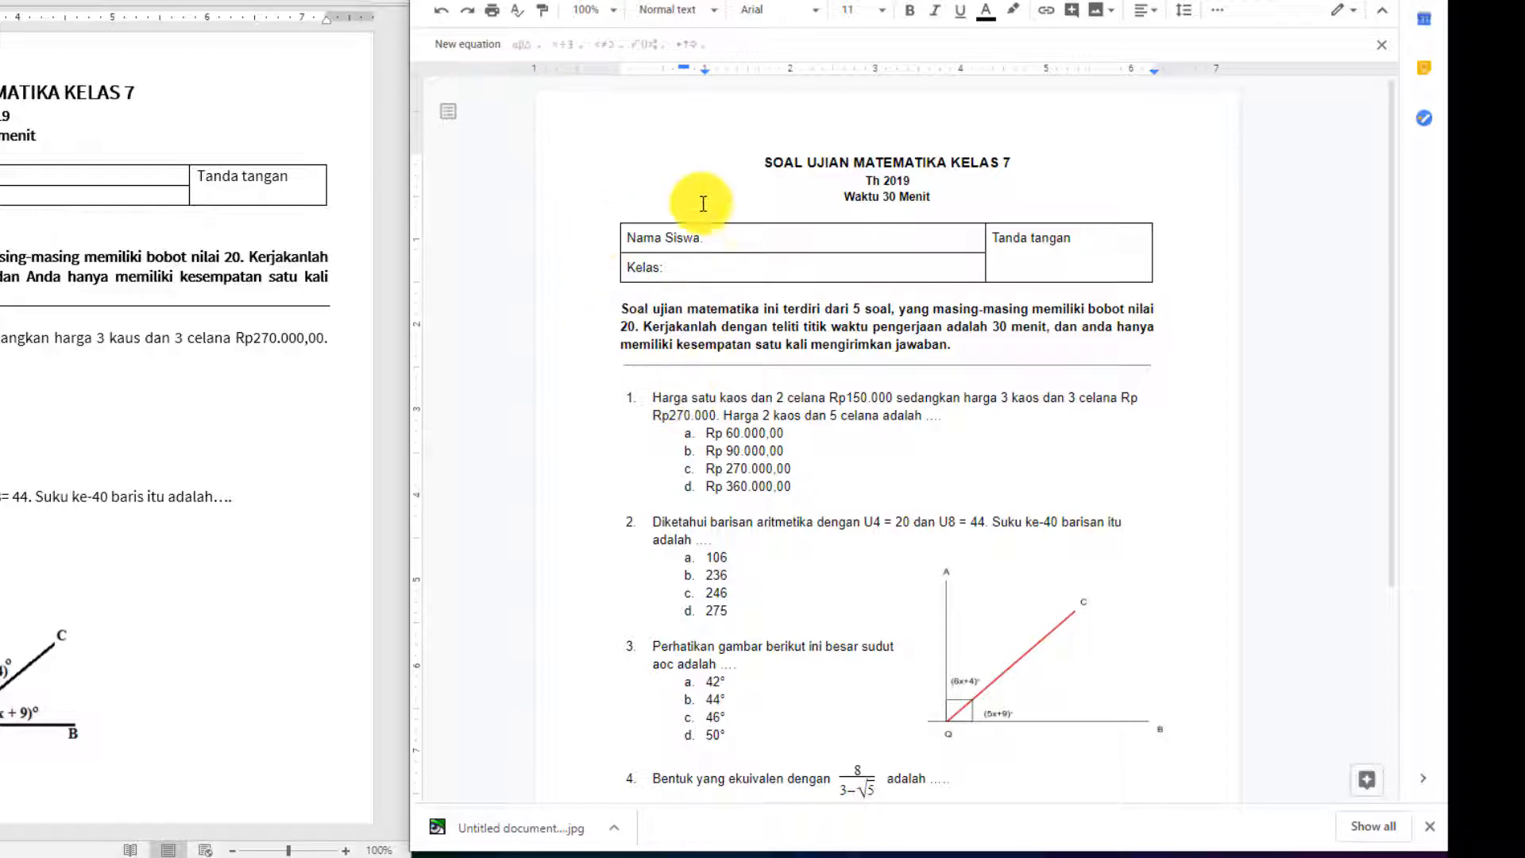
{"action": "scroll", "coordinate": [952, 396], "scroll_direction": "down", "scroll_amount": 1}
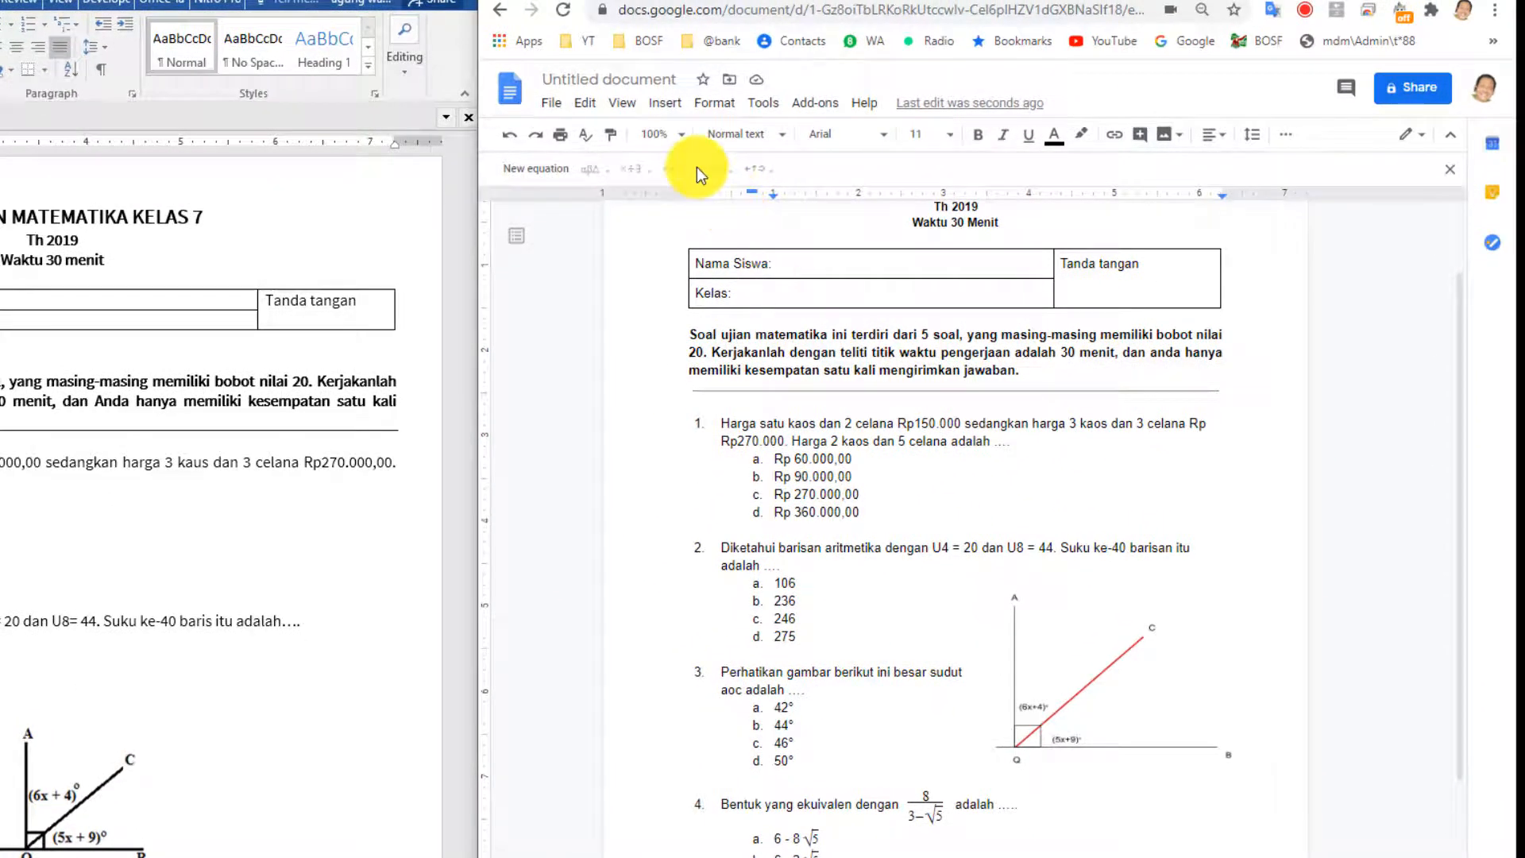
Accept the suggested title 'SOAL UJIAN MATEMATIKA KELAS 7', star the document, and review page one.
{"action": "left_click", "coordinate": [580, 80]}
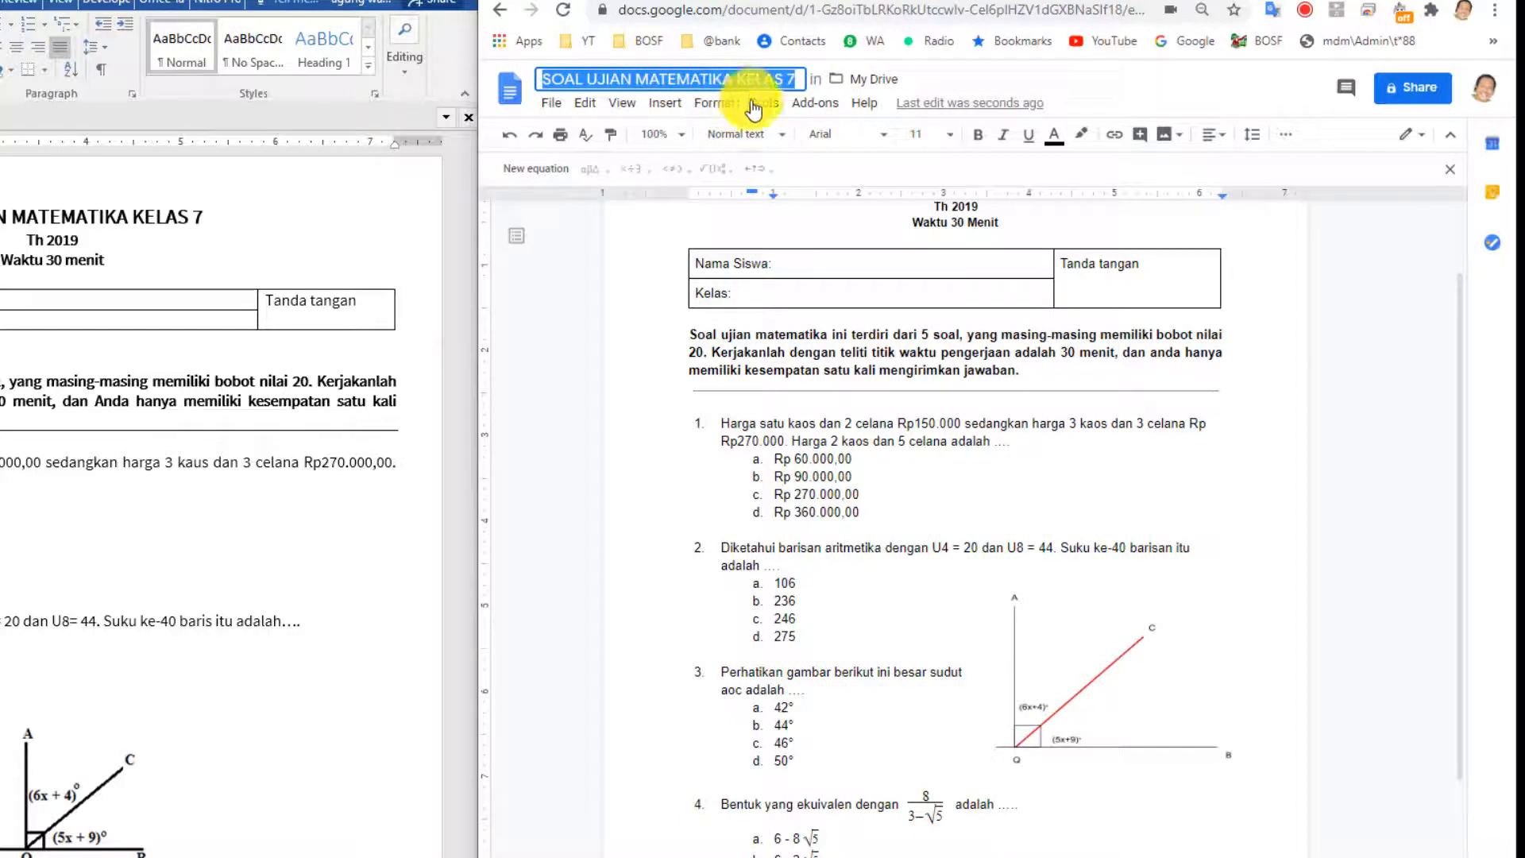
{"action": "left_click", "coordinate": [774, 155]}
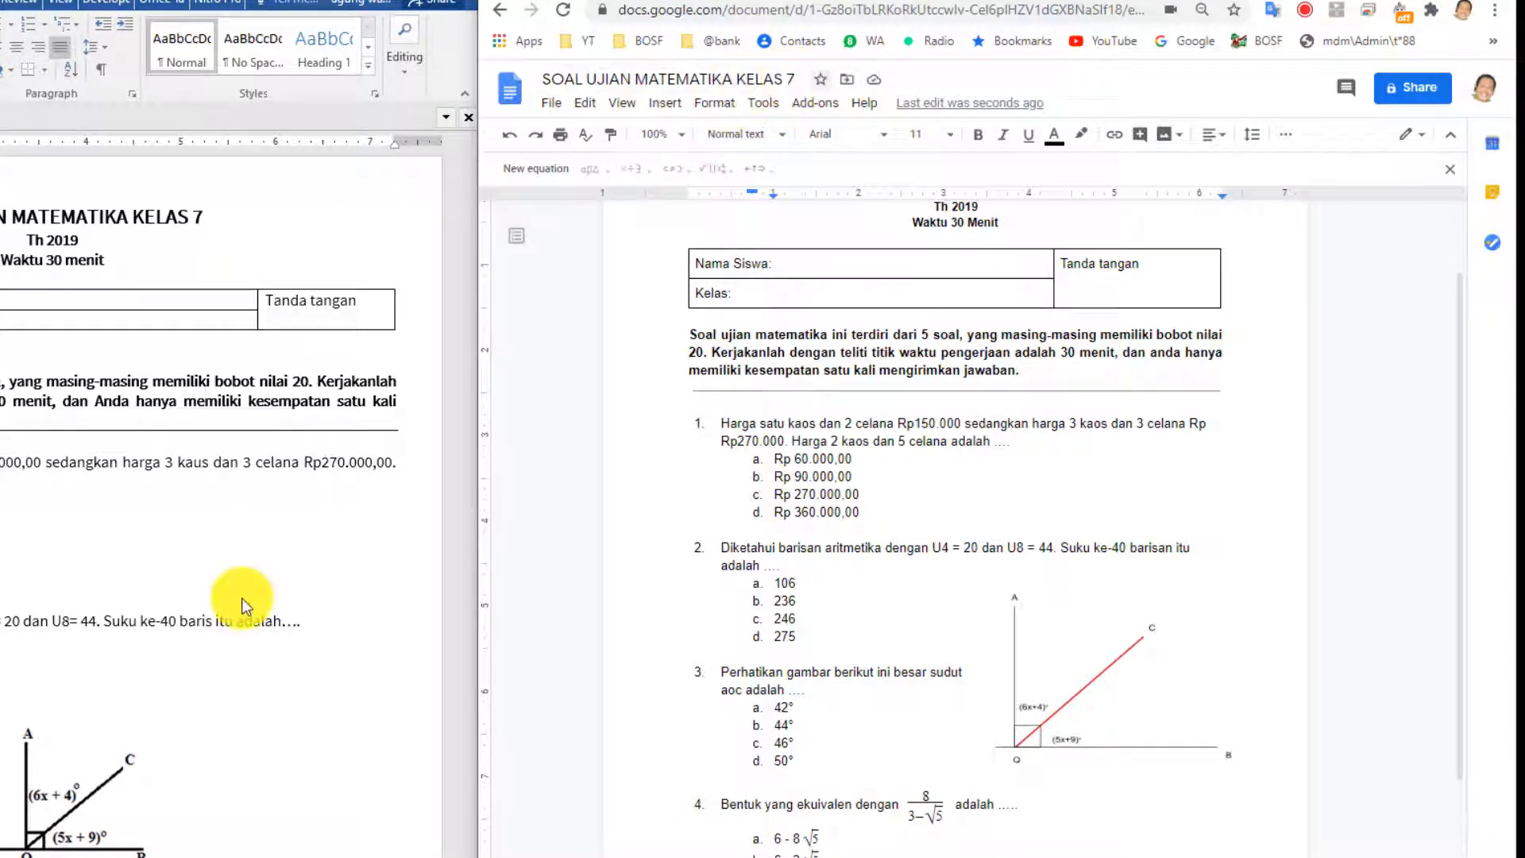
{"action": "left_click", "coordinate": [821, 78]}
{"action": "scroll", "coordinate": [987, 402], "scroll_direction": "up", "scroll_amount": 2}
{"action": "scroll", "coordinate": [985, 423], "scroll_direction": "down", "scroll_amount": 5}
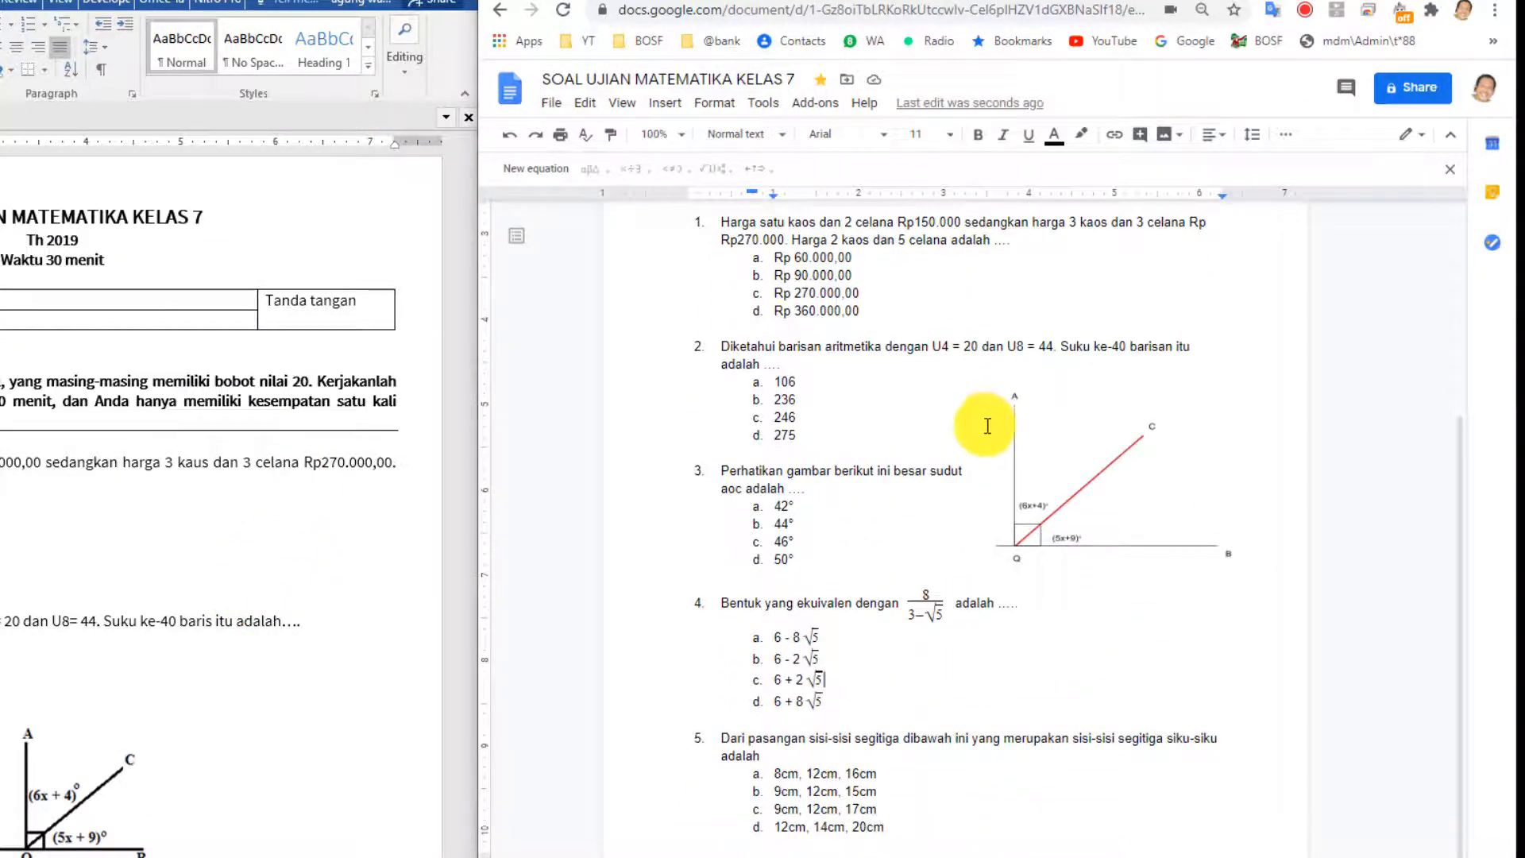
{"action": "scroll", "coordinate": [913, 591], "scroll_direction": "up", "scroll_amount": 4}
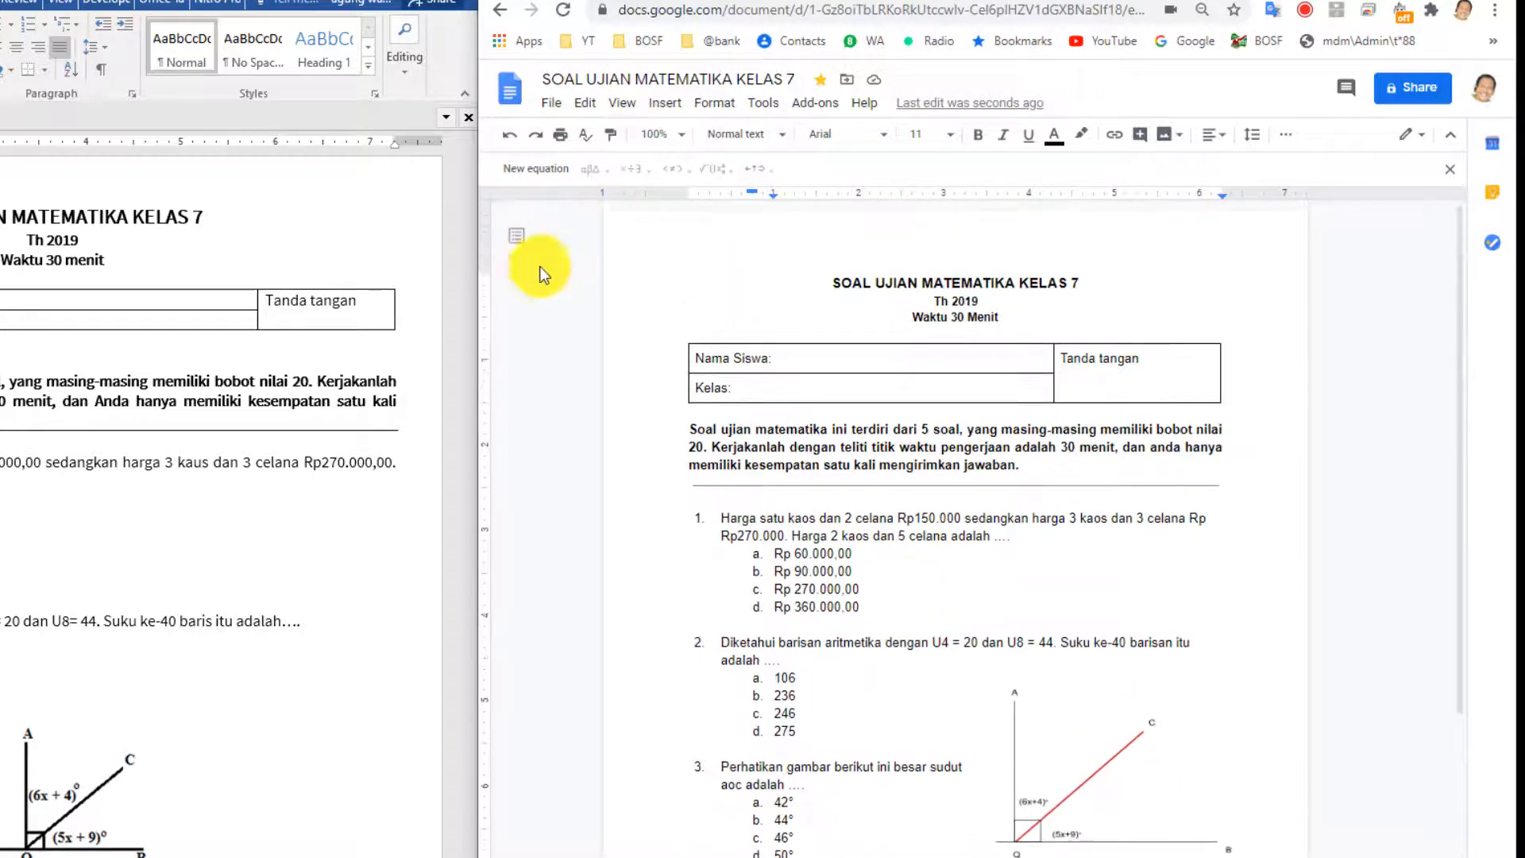
{"action": "scroll", "coordinate": [1085, 534], "scroll_direction": "down", "scroll_amount": 1}
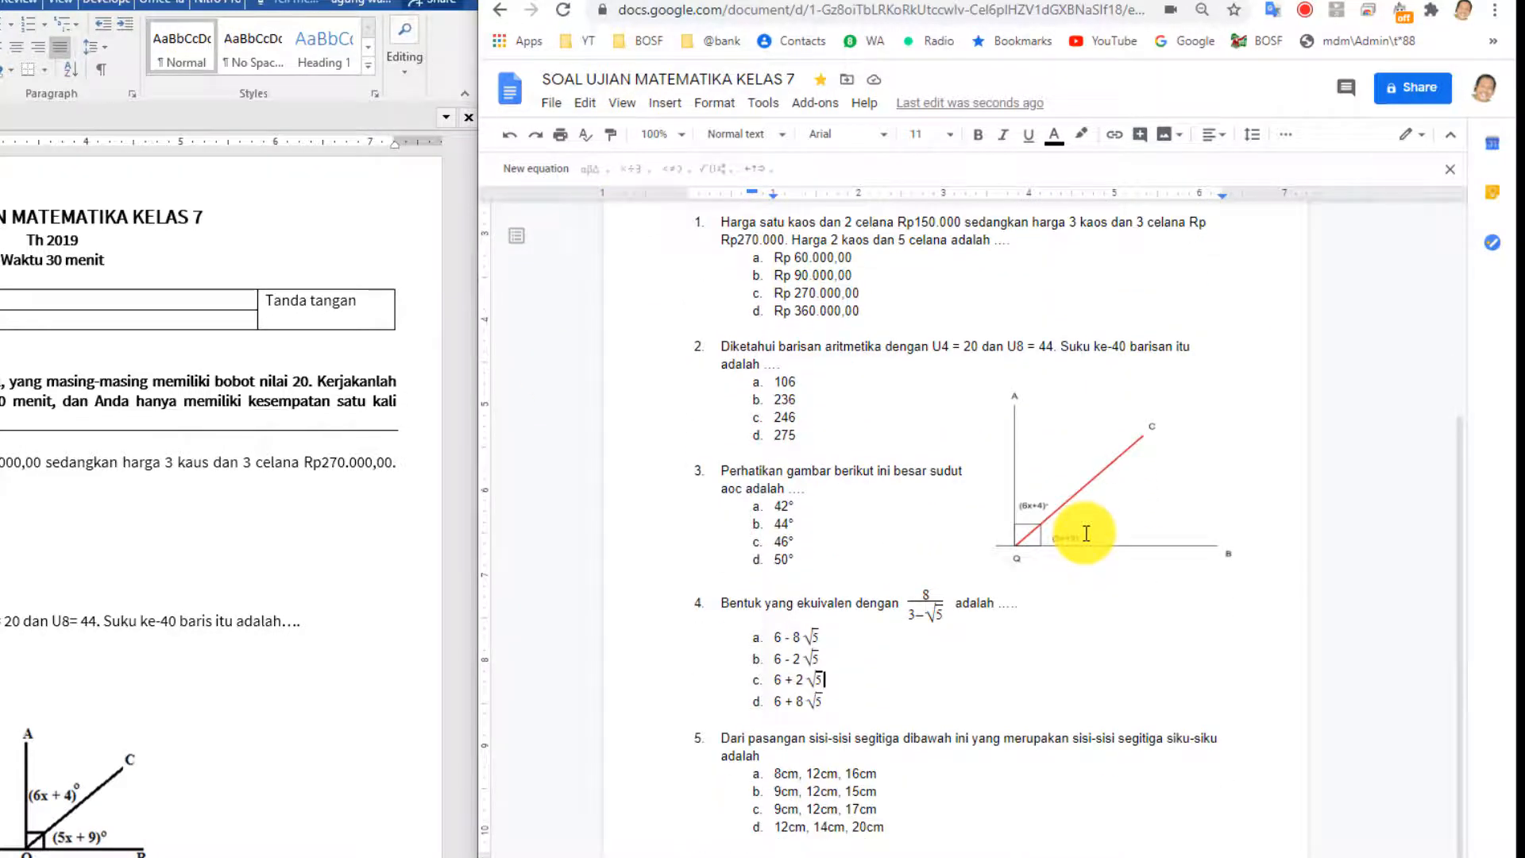
{"action": "scroll", "coordinate": [1084, 531], "scroll_direction": "up", "scroll_amount": 4}
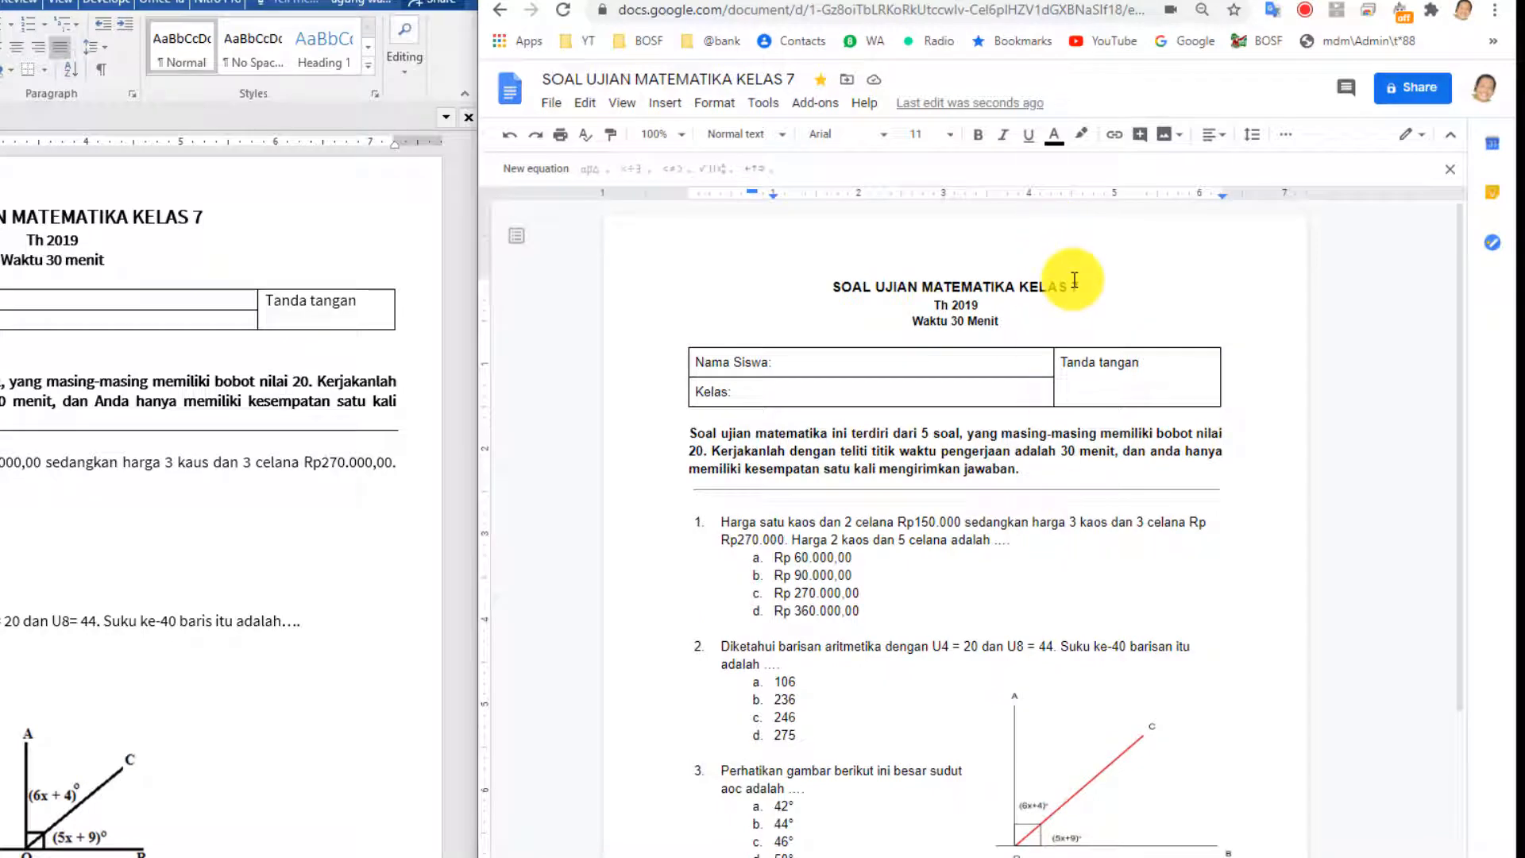
{"action": "scroll", "coordinate": [1059, 446], "scroll_direction": "down", "scroll_amount": 1}
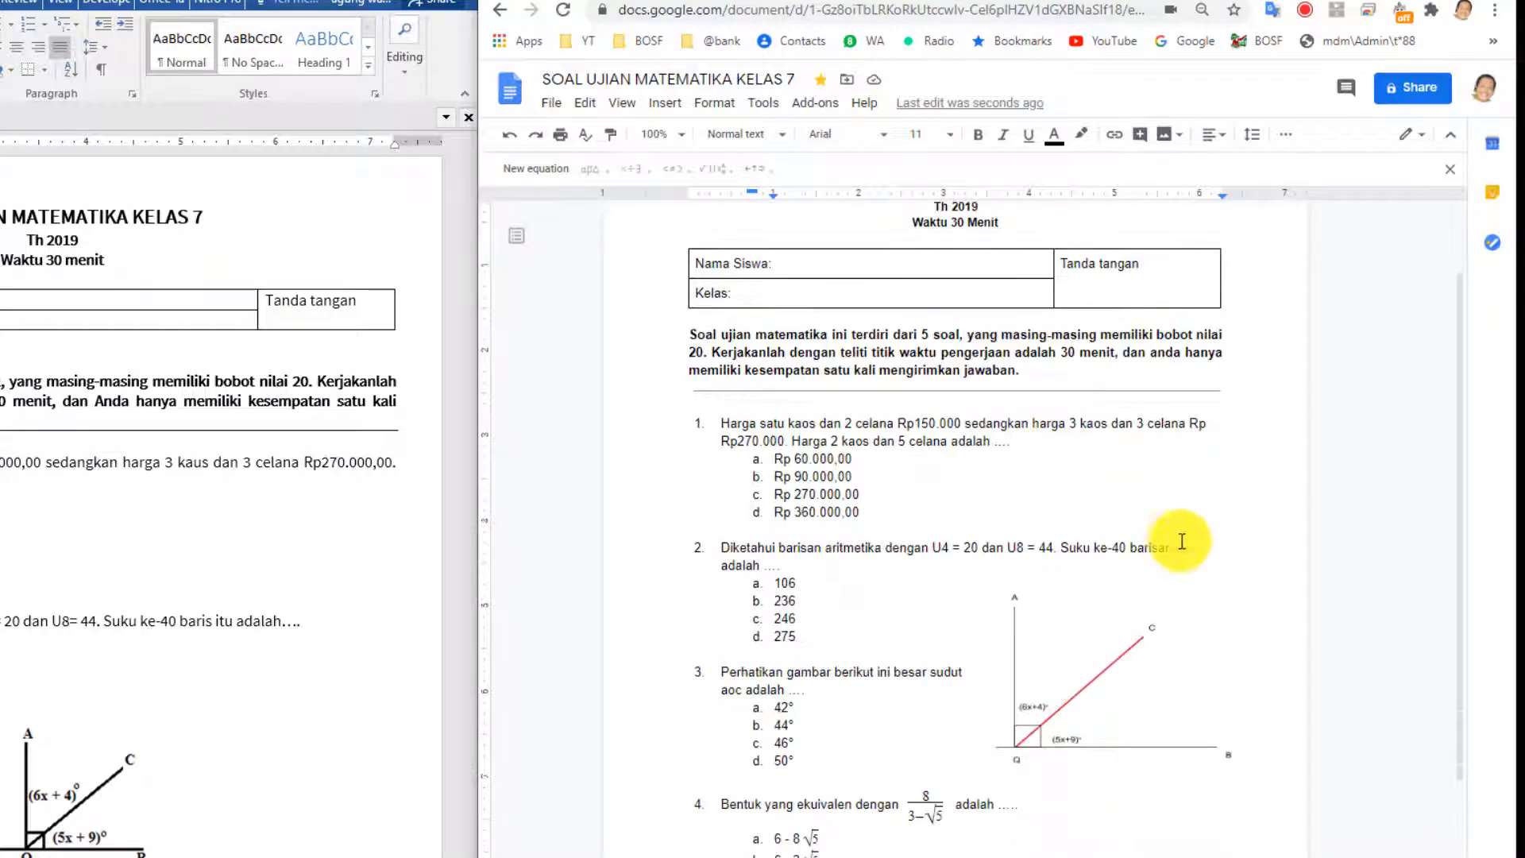
{"action": "scroll", "coordinate": [1024, 456], "scroll_direction": "up", "scroll_amount": 1}
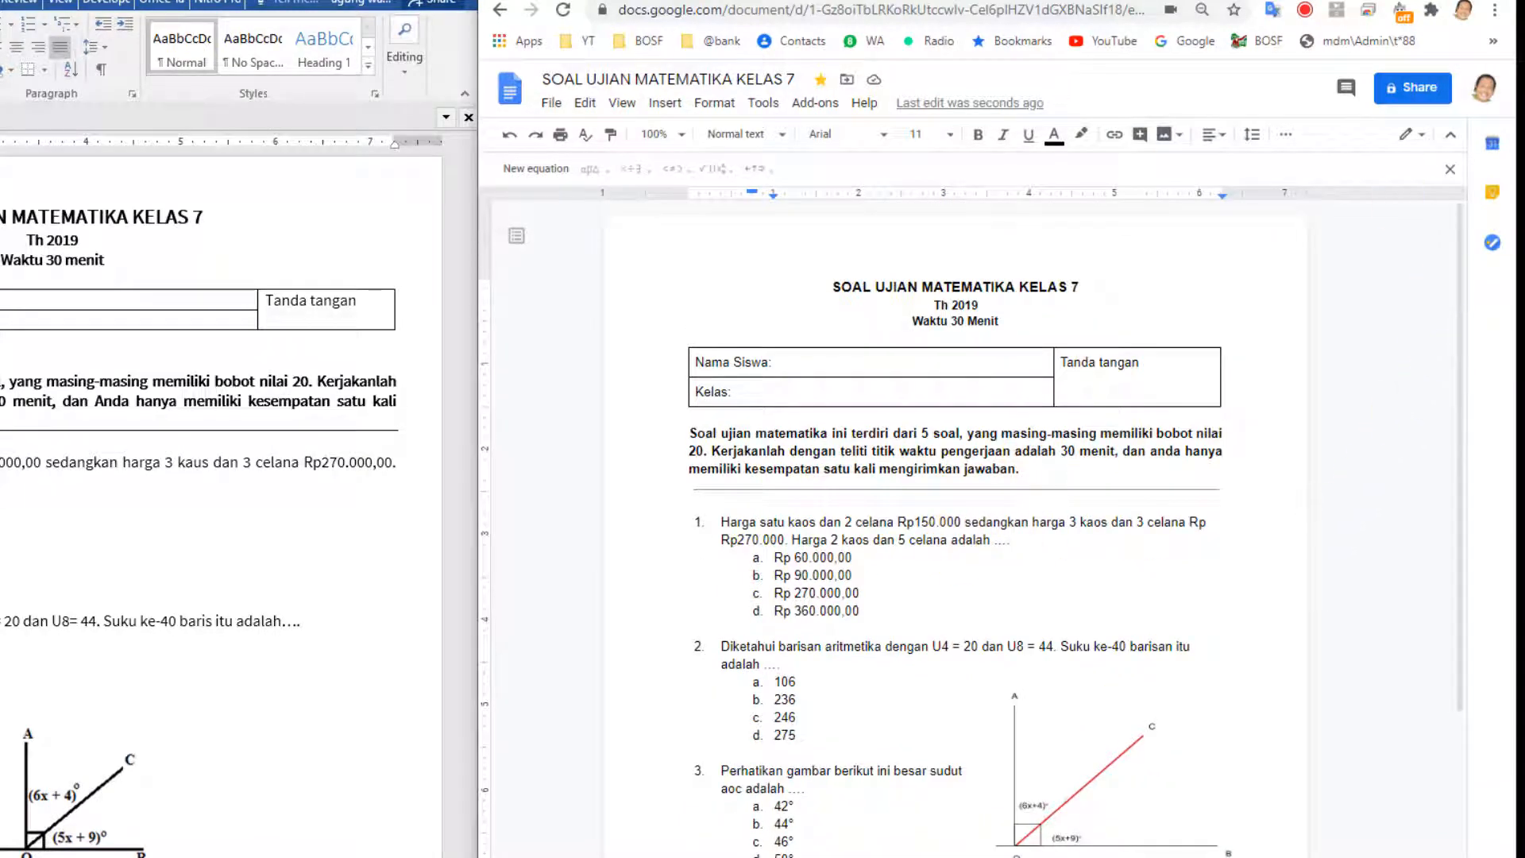
Add the second Google account as a recipient with Commenter access.
{"action": "left_click", "coordinate": [1404, 93]}
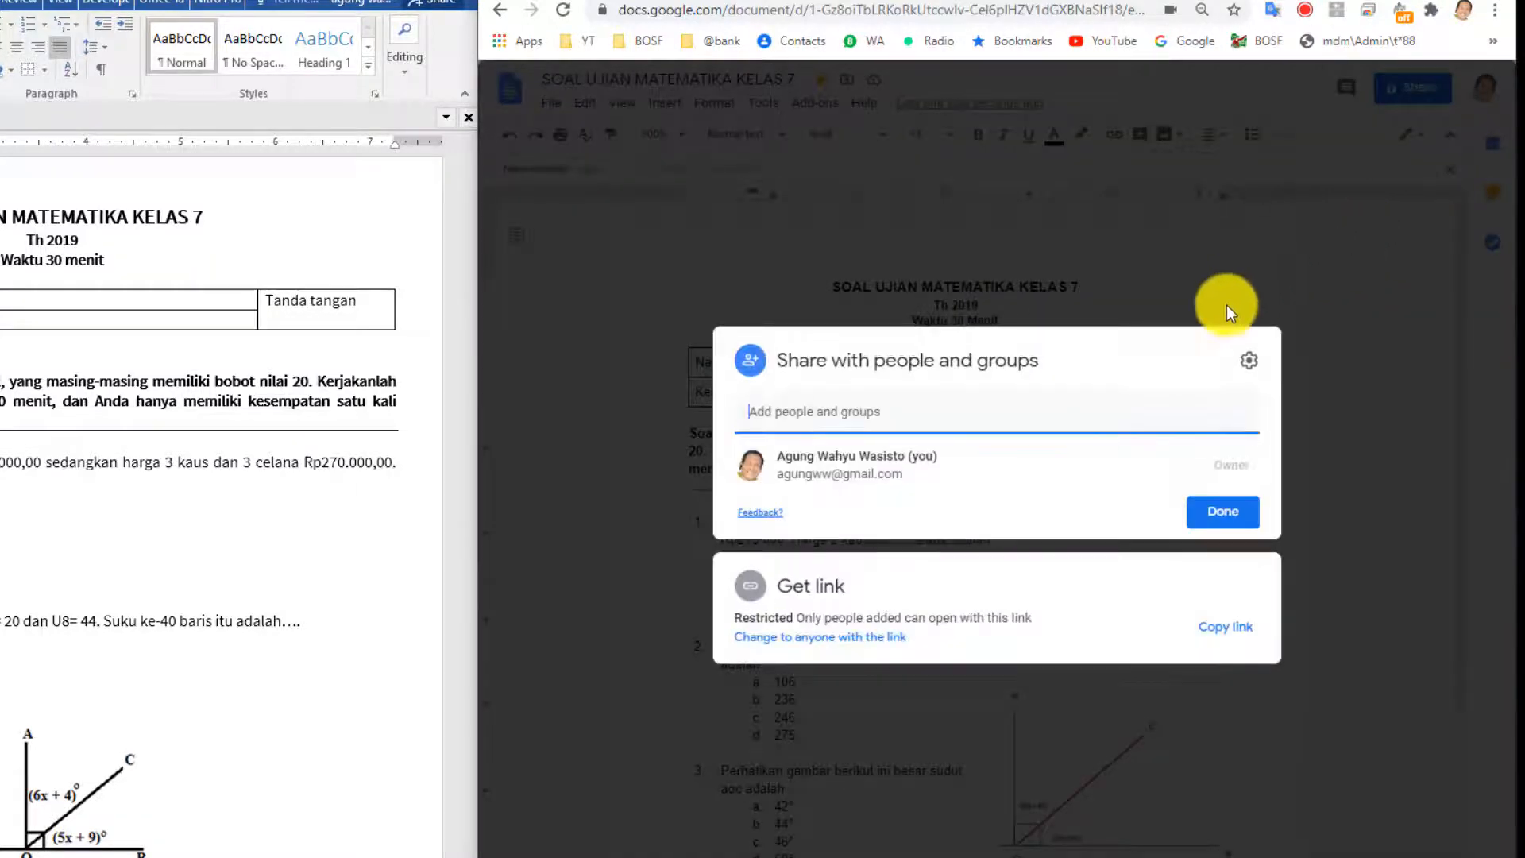
{"action": "left_click", "coordinate": [818, 415]}
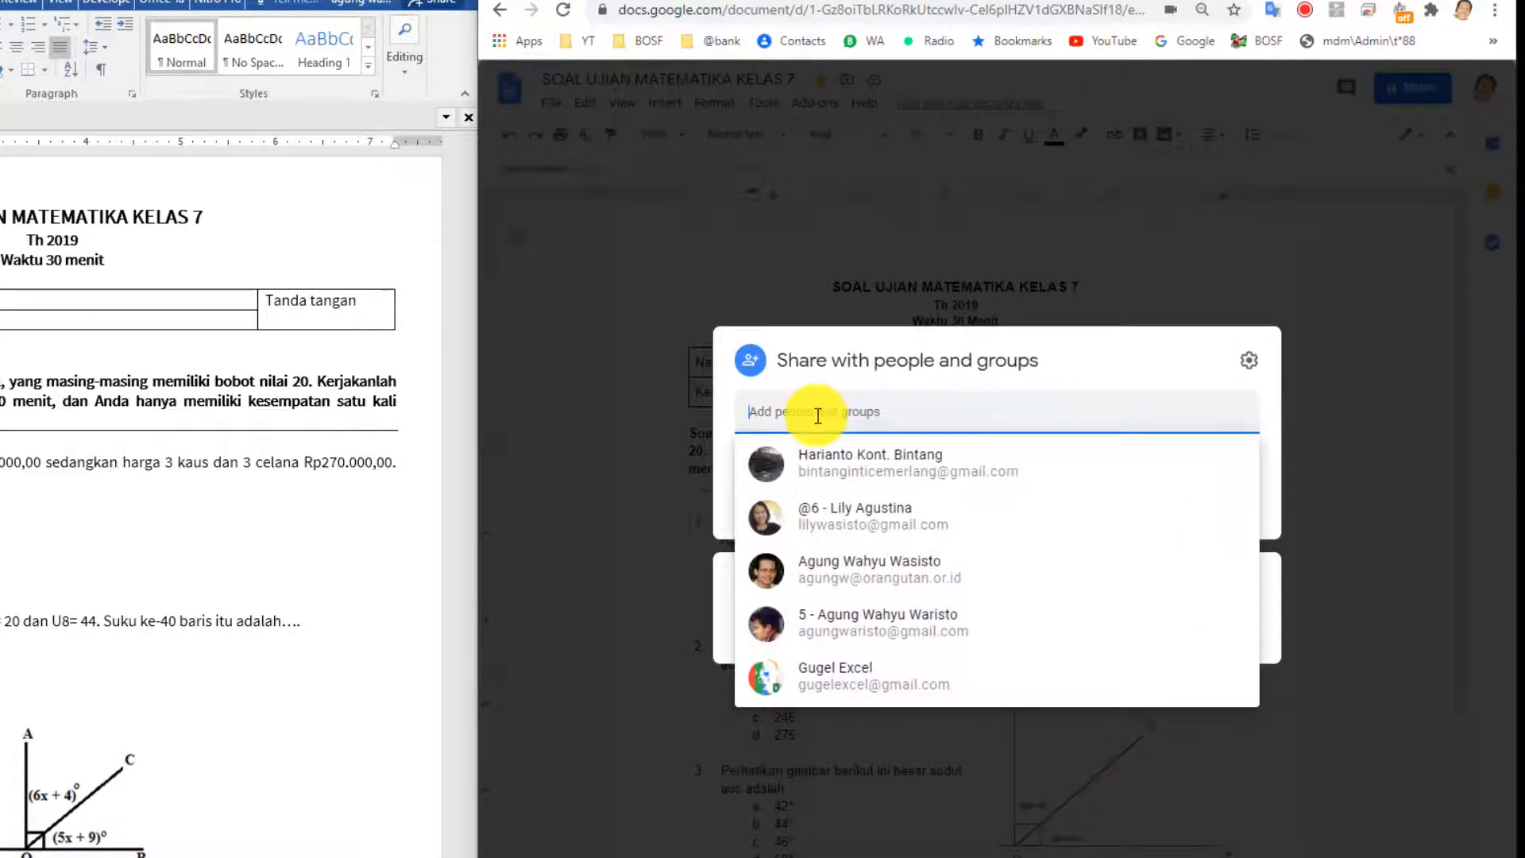
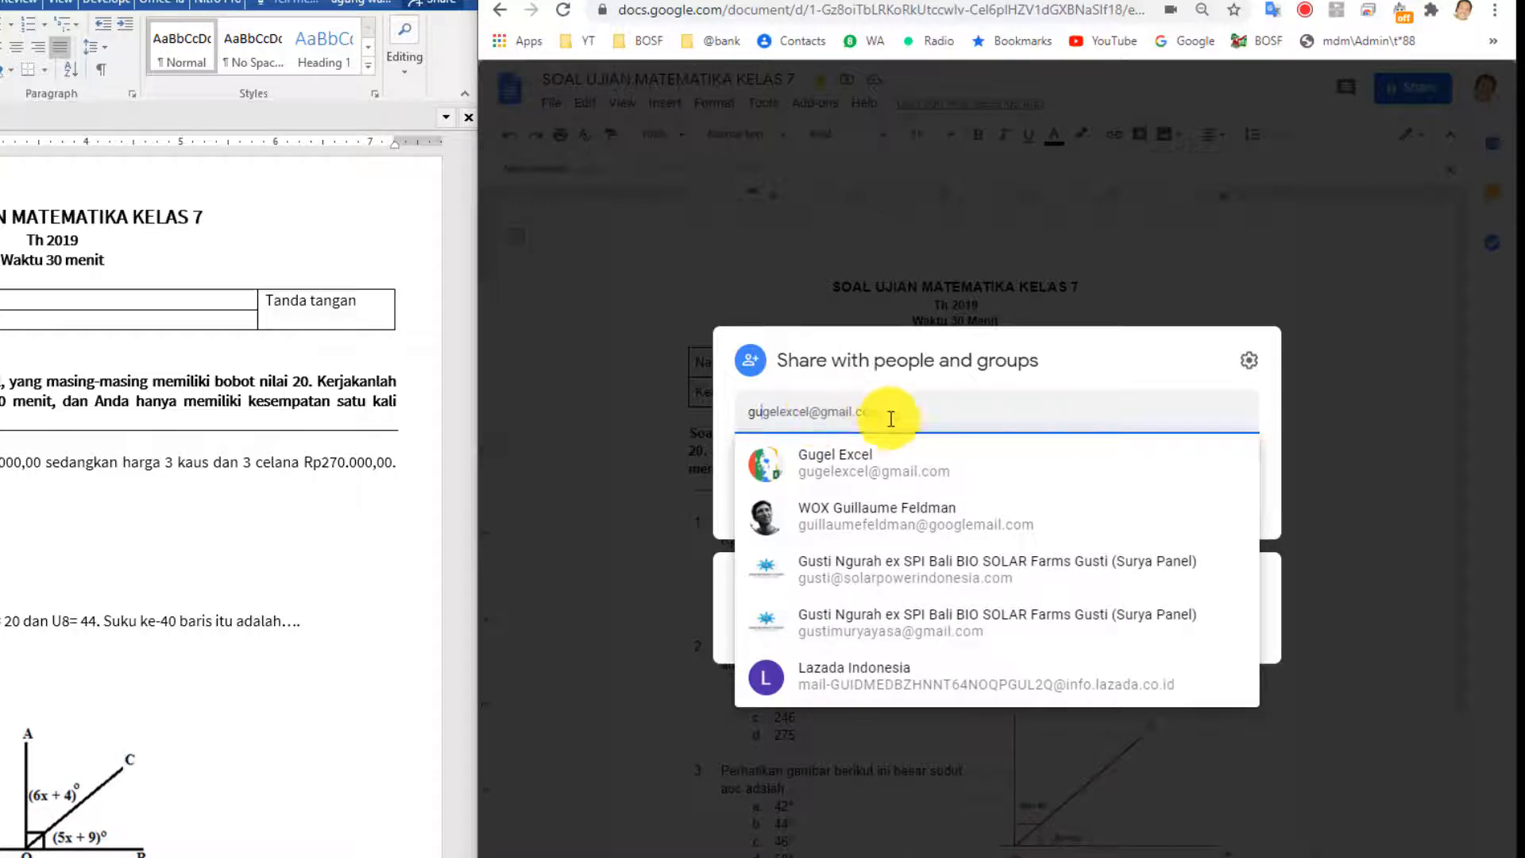
{"action": "left_click", "coordinate": [861, 468]}
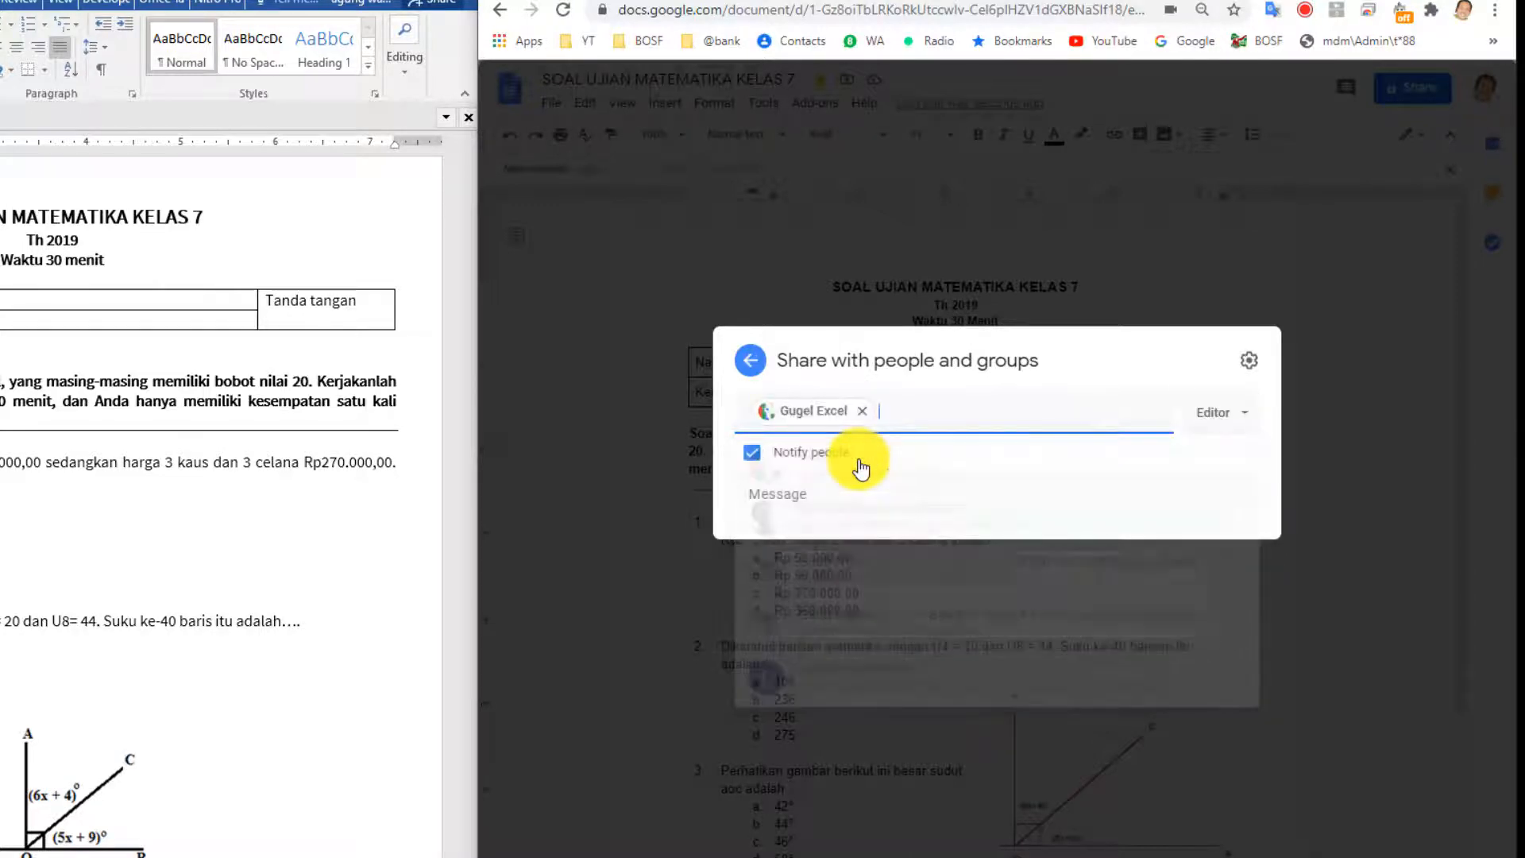
{"action": "left_click", "coordinate": [1224, 401]}
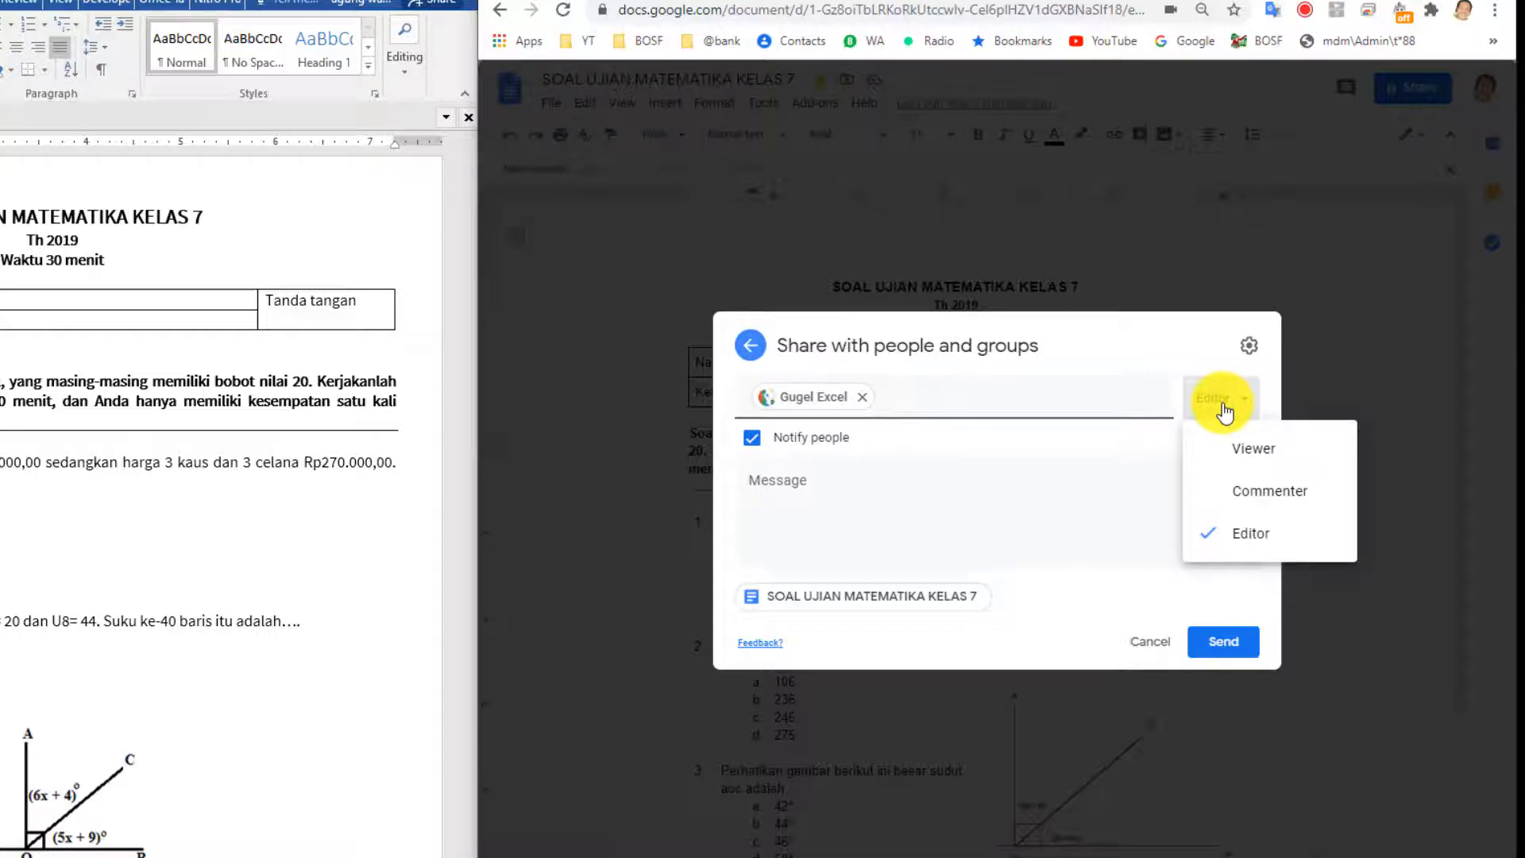
{"action": "left_click", "coordinate": [1269, 503]}
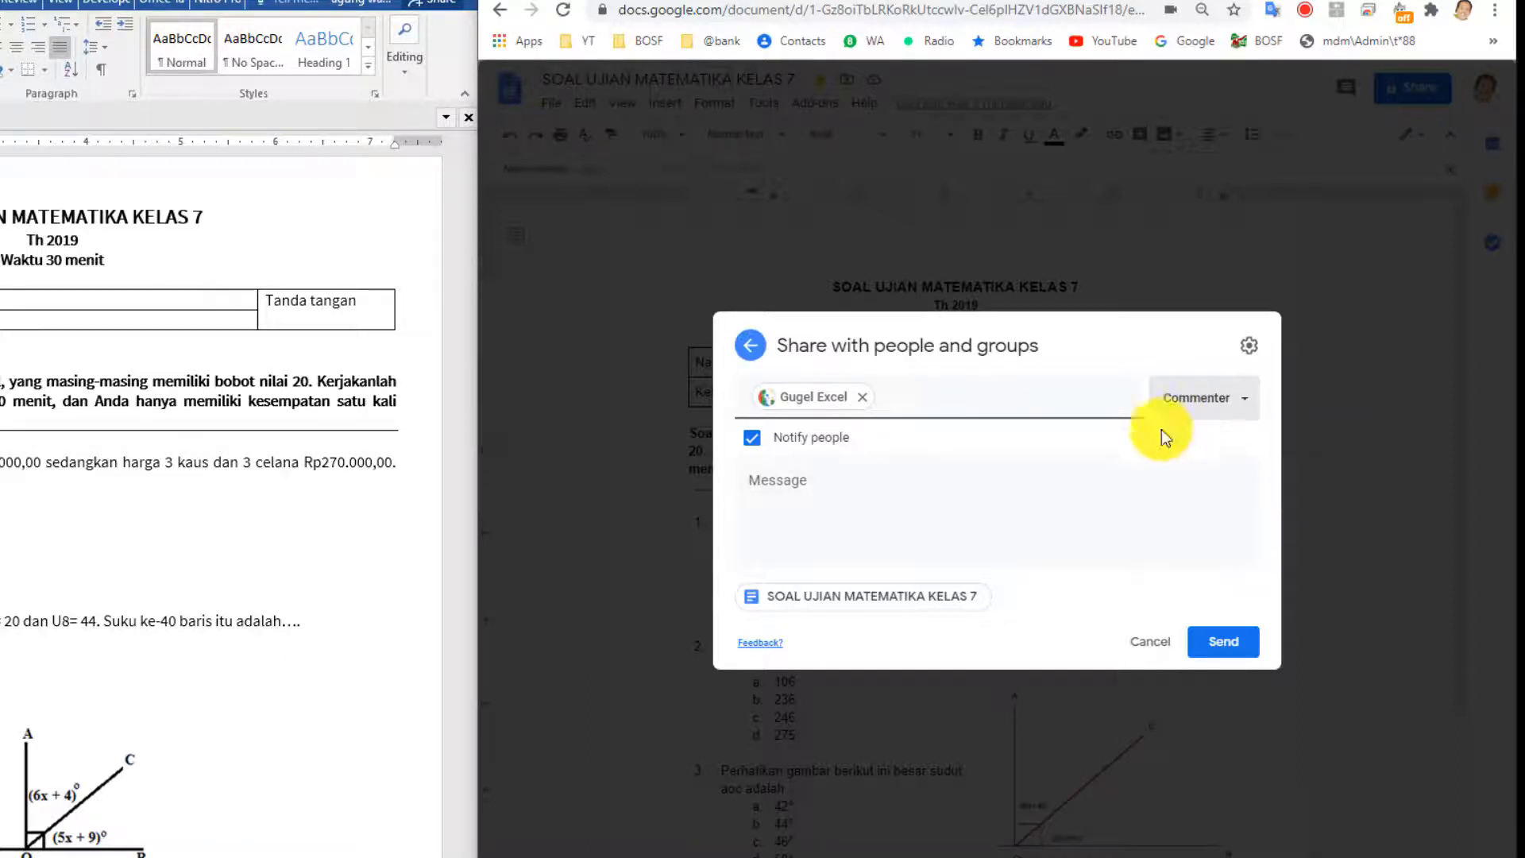
Write a note asking the recipient to check the questions and comment, then send the invitation.
{"action": "left_click", "coordinate": [804, 479]}
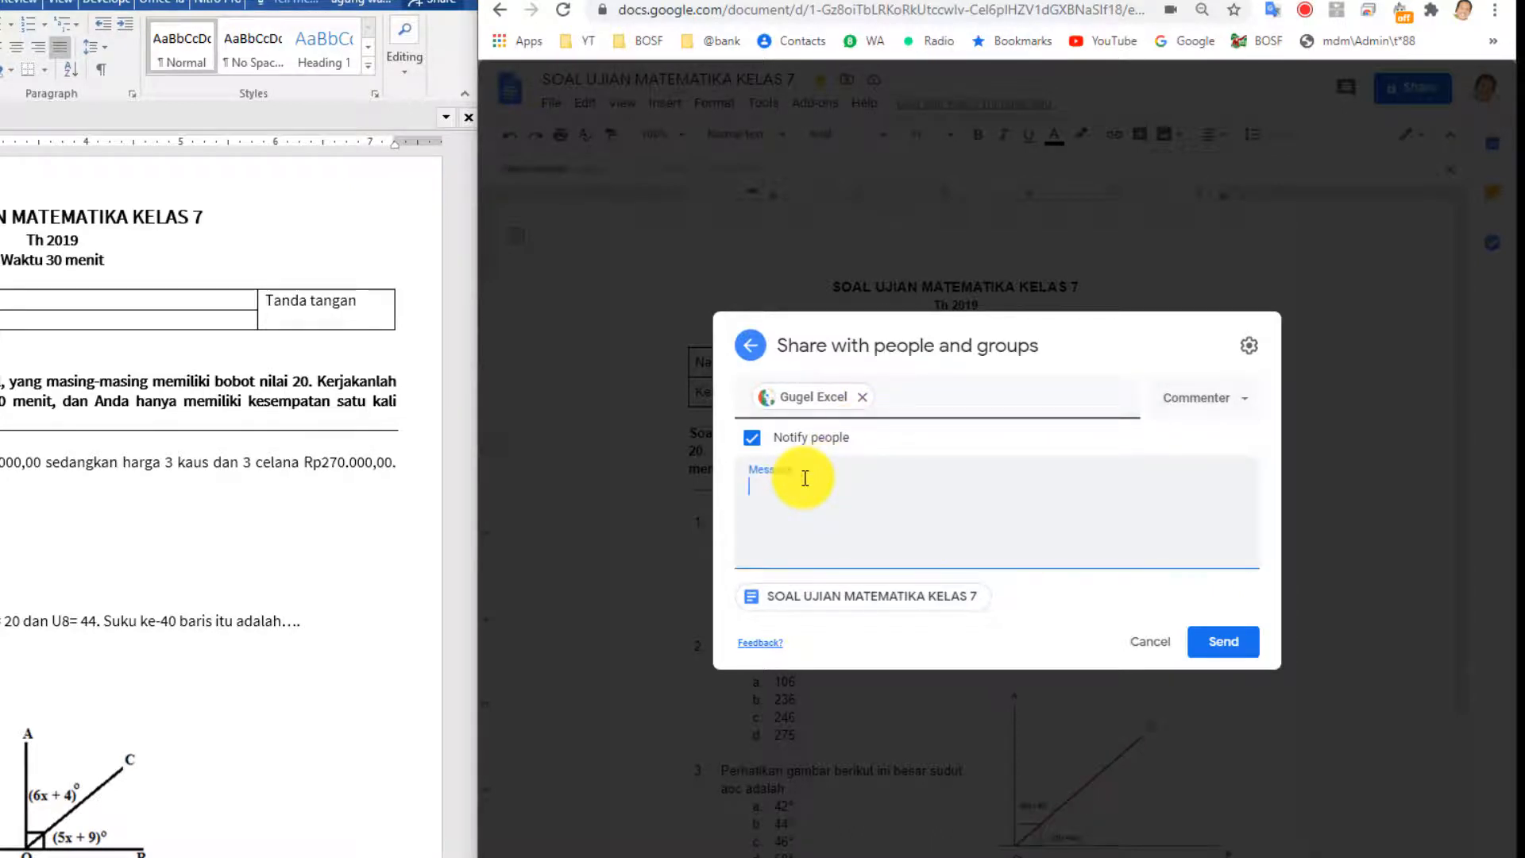
{"action": "type", "text": "Hi G"}
{"action": "type", "text": "E, tolong cek soal ini, dan berik"}
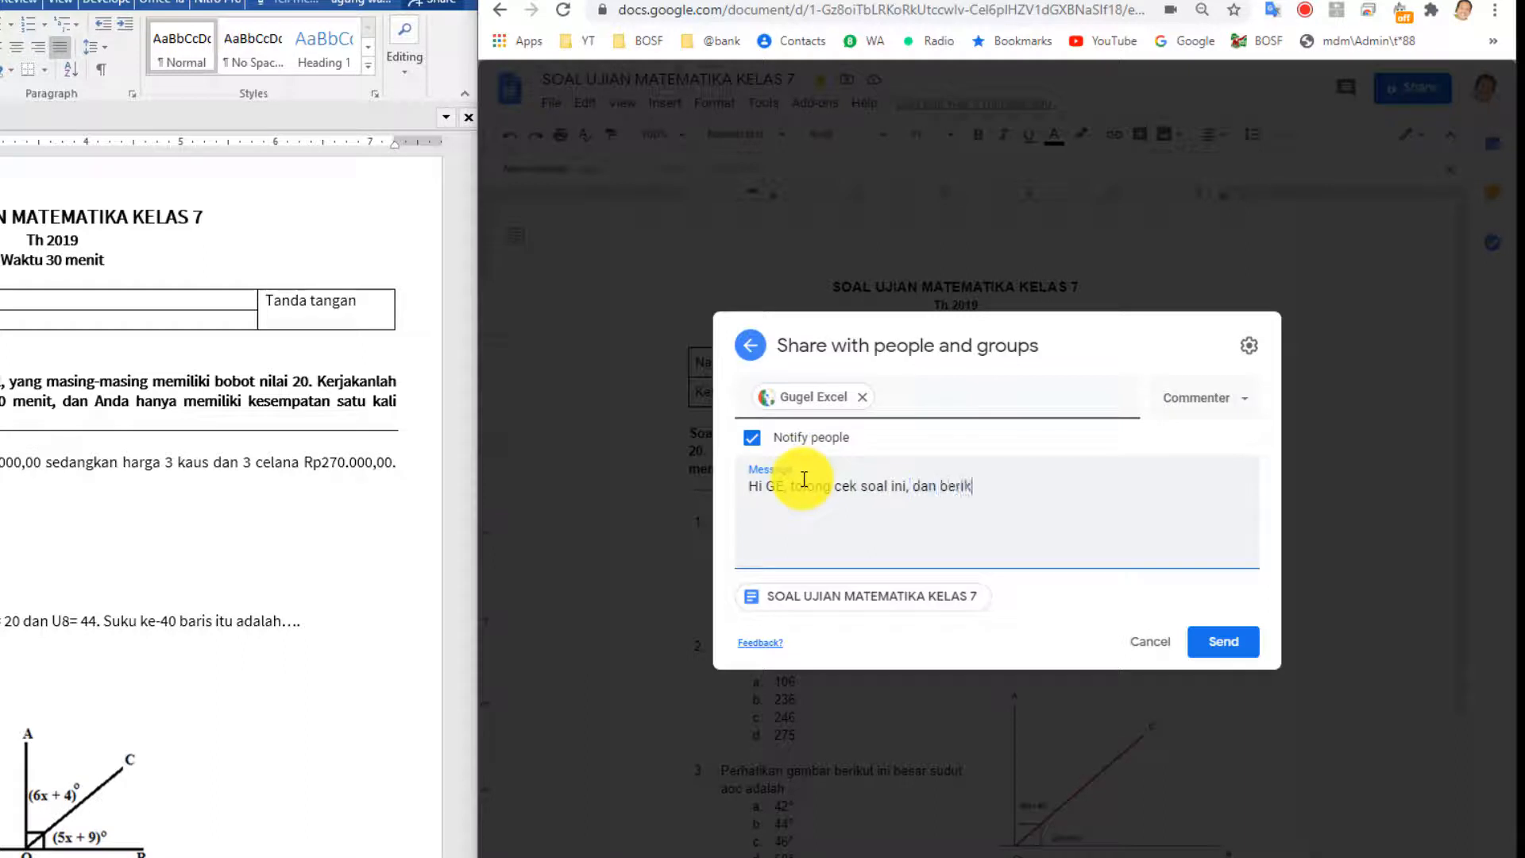
{"action": "type", "text": "an komentarmu ya!"}
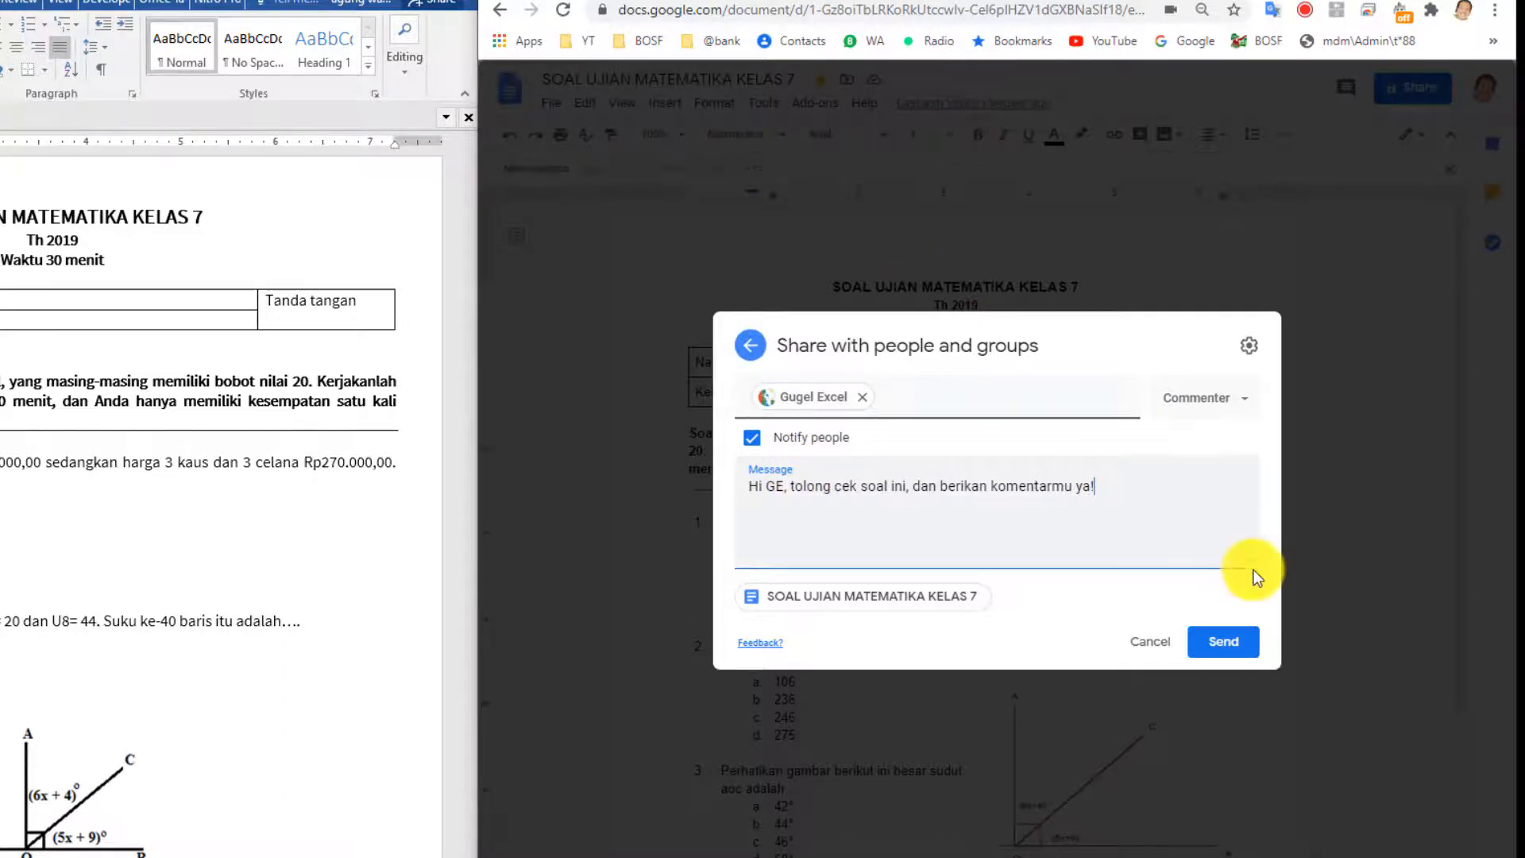
{"action": "left_click", "coordinate": [1210, 653]}
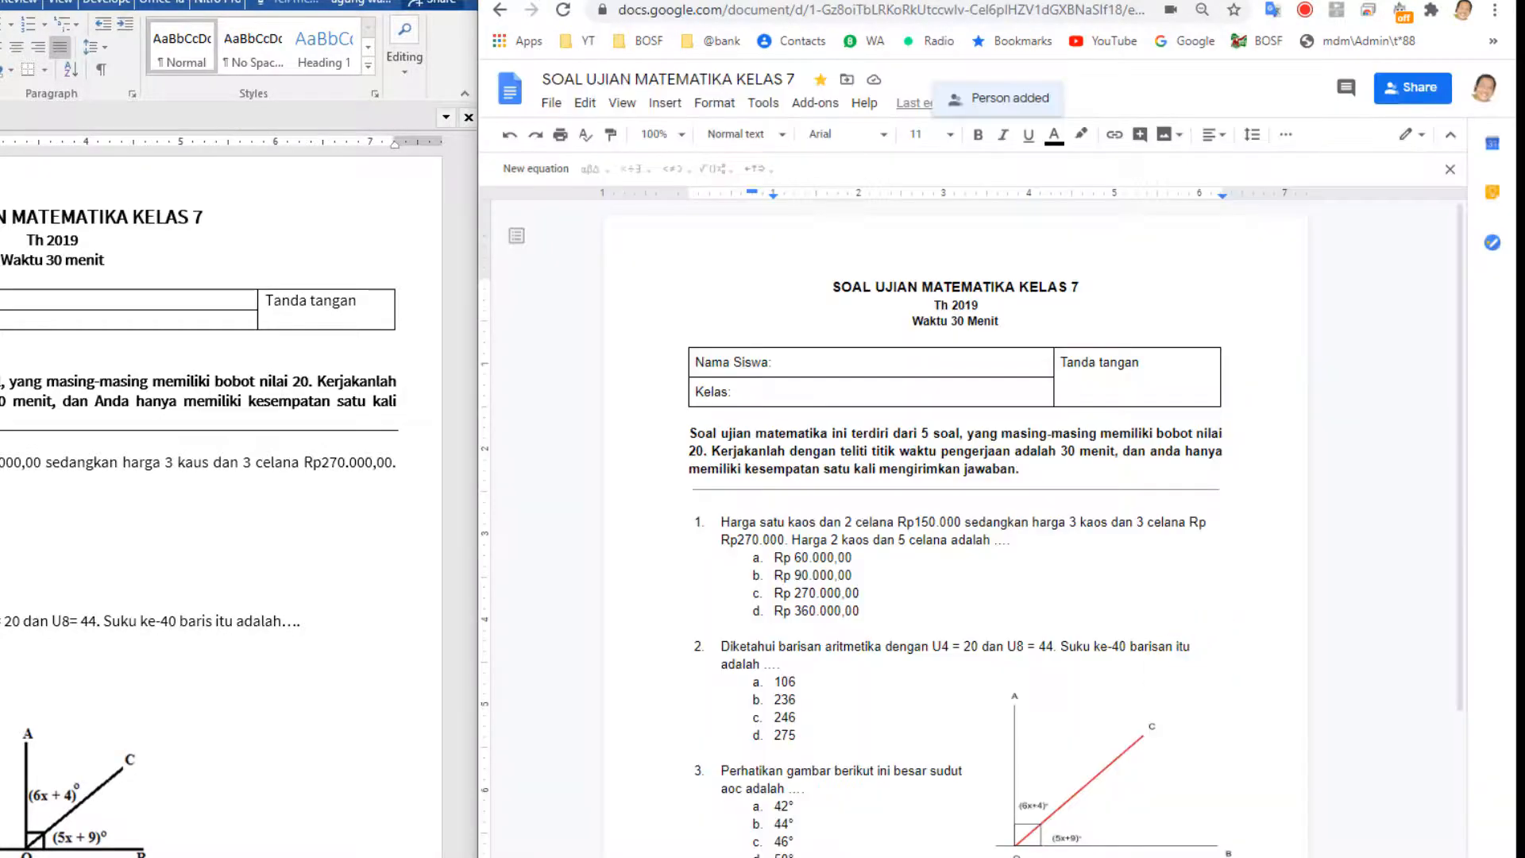
{"action": "scroll", "coordinate": [806, 695], "scroll_direction": "down", "scroll_amount": 3}
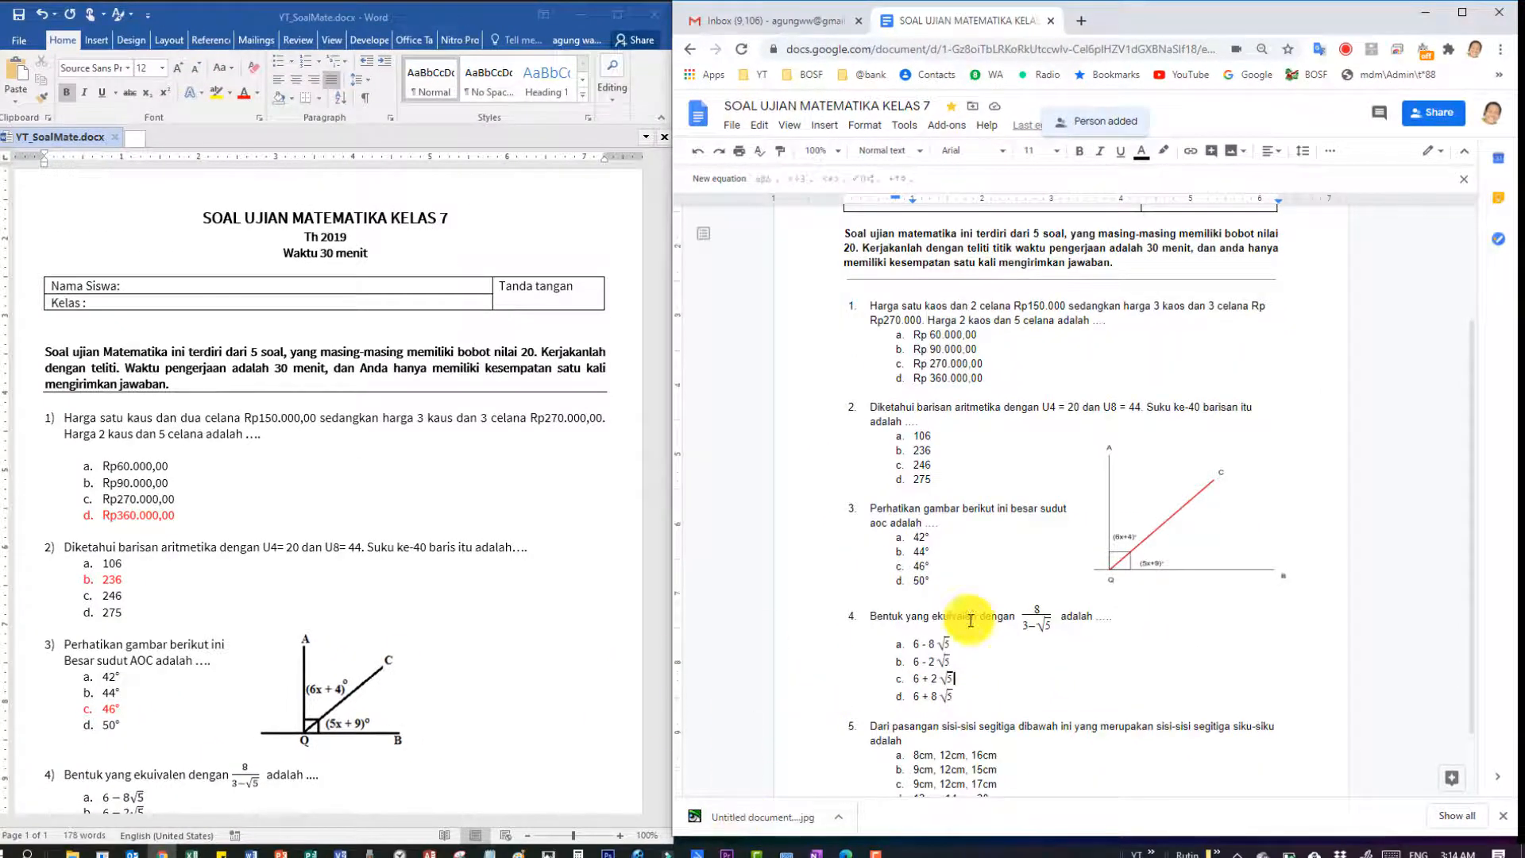
{"action": "scroll", "coordinate": [955, 625], "scroll_direction": "up", "scroll_amount": 3}
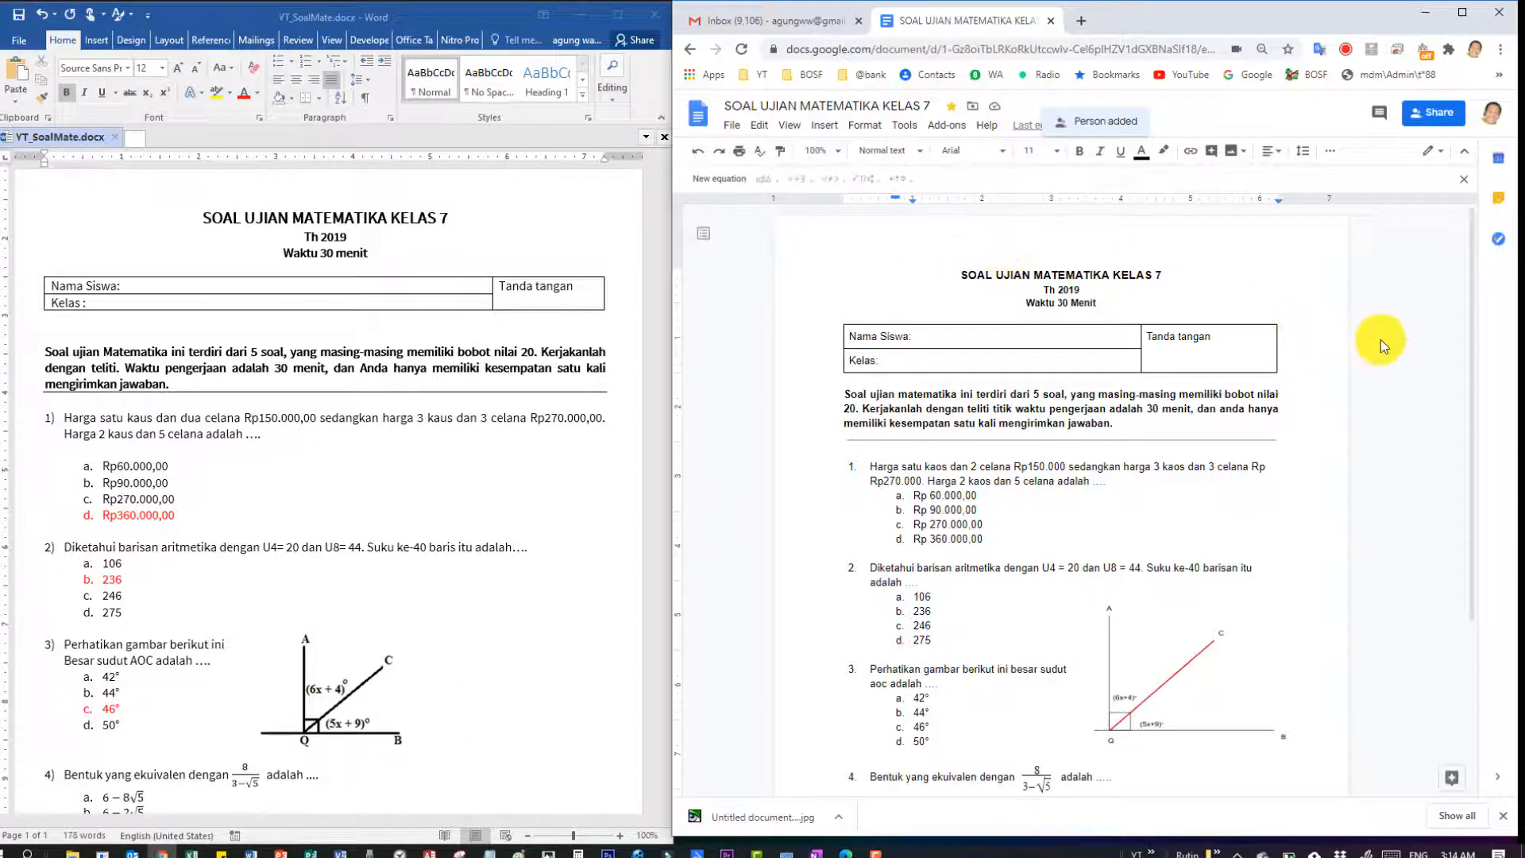
{"action": "left_click", "coordinate": [1351, 410]}
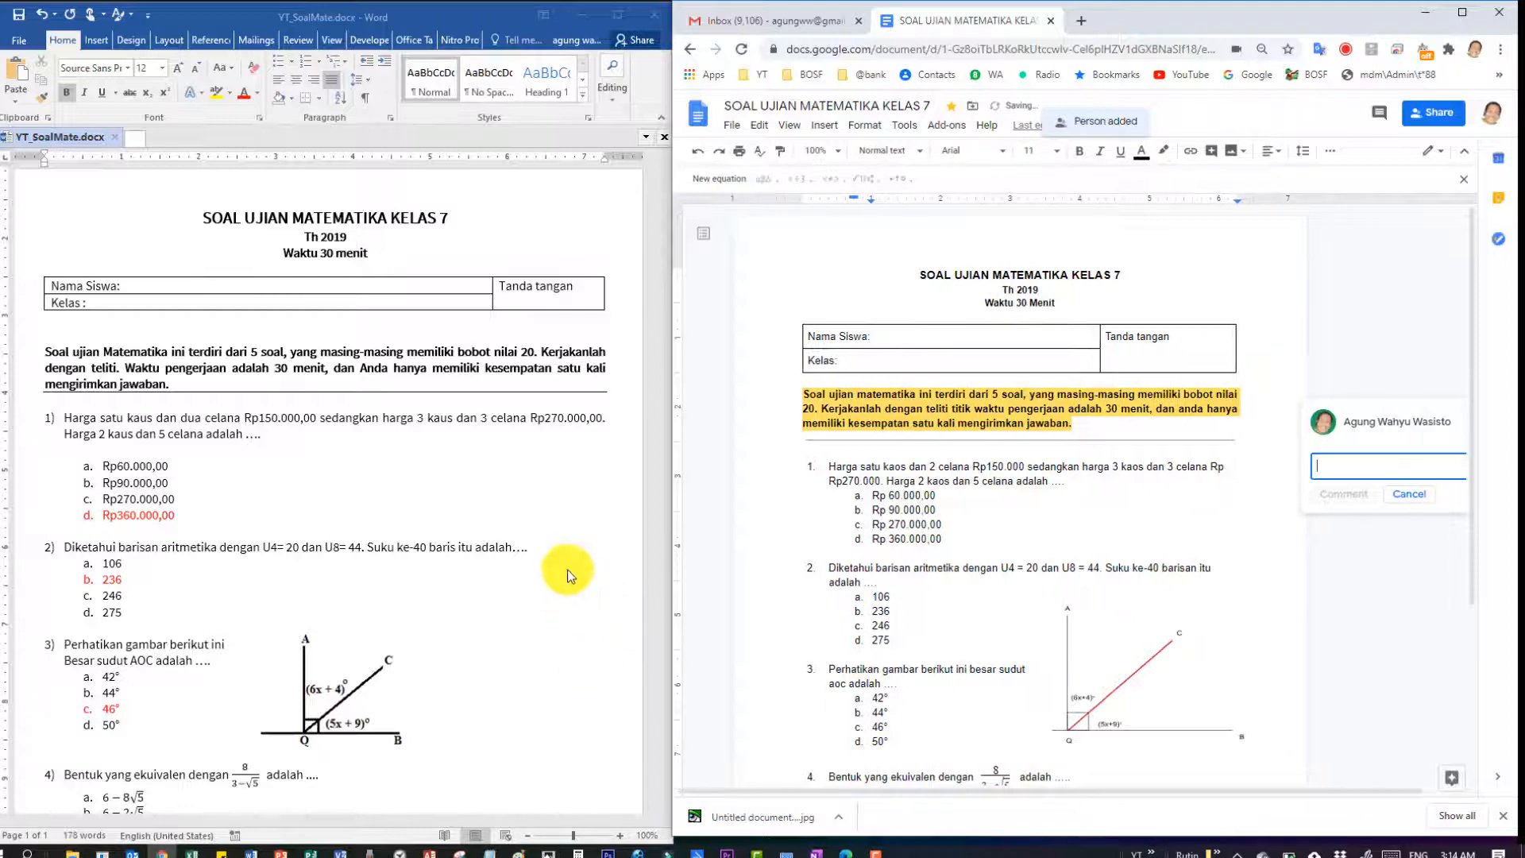
{"action": "left_click", "coordinate": [1357, 320]}
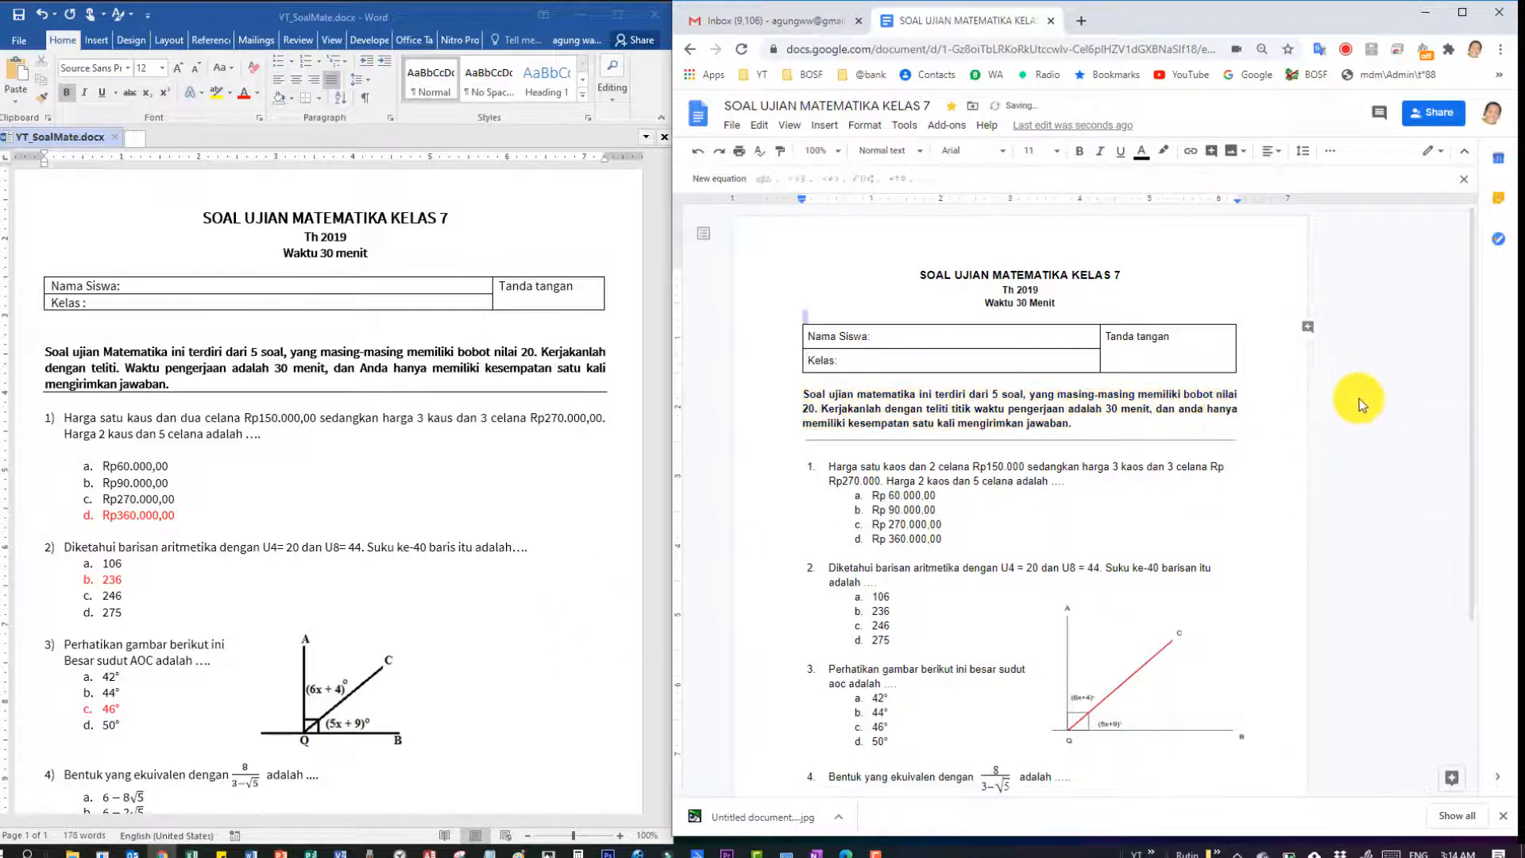
{"action": "left_click", "coordinate": [1254, 407]}
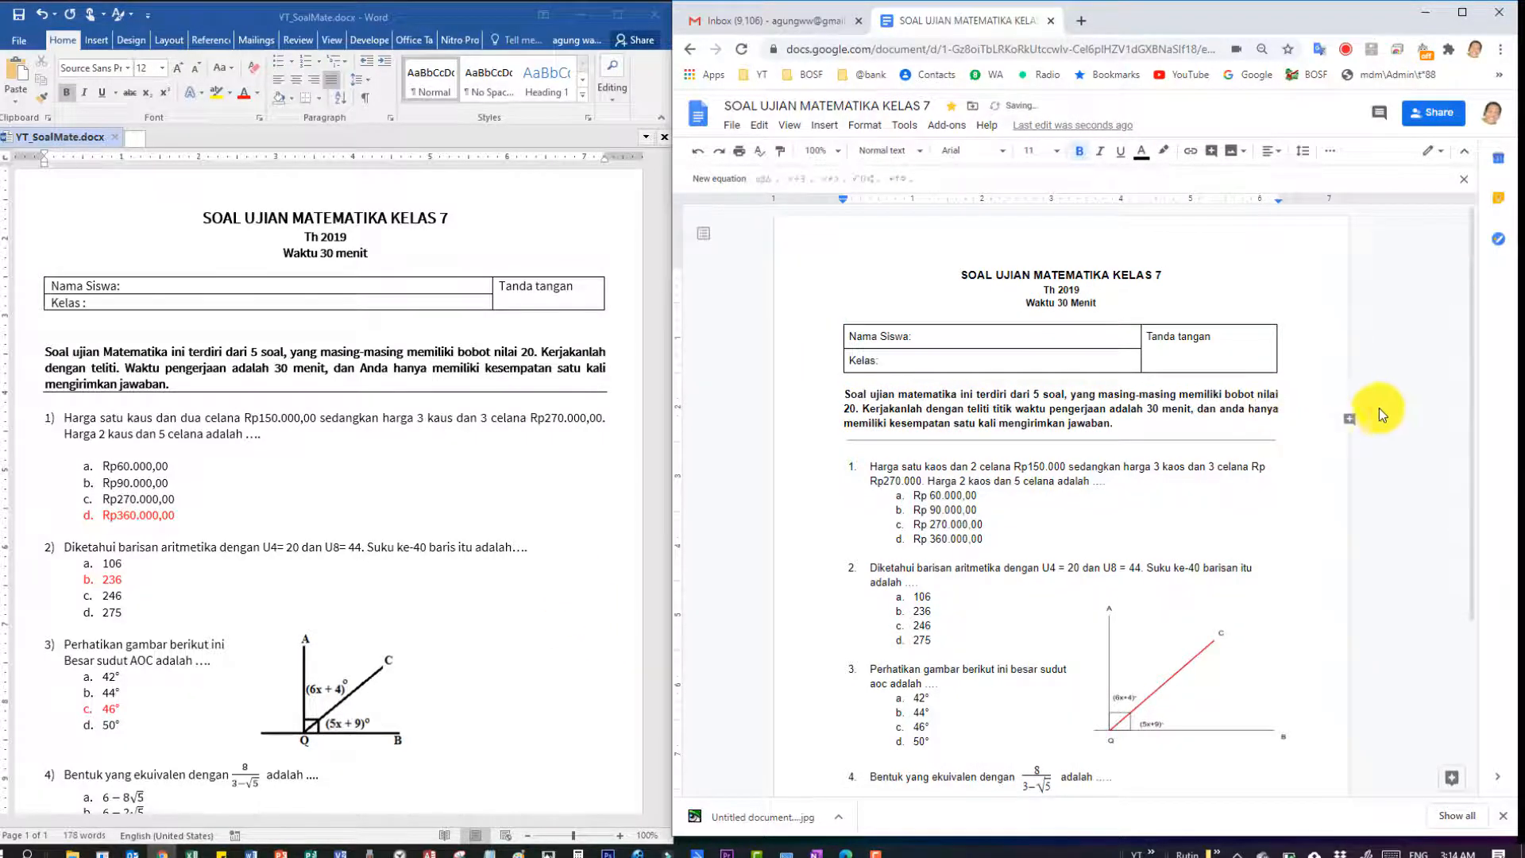
{"action": "left_click", "coordinate": [1404, 418]}
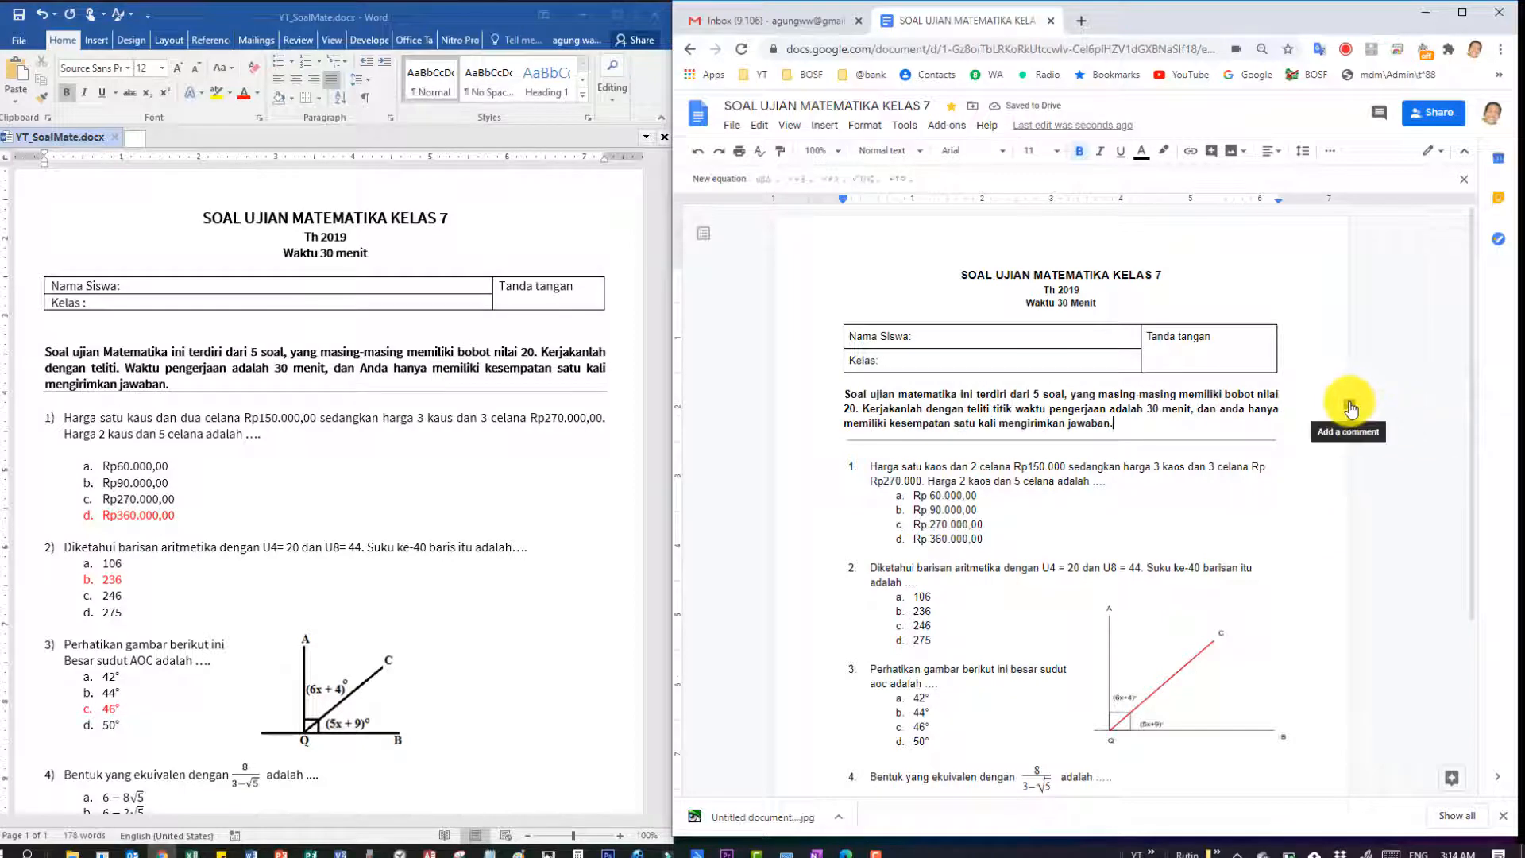
{"action": "left_click_drag", "start_coordinate": [1189, 395], "coordinate": [1190, 408]}
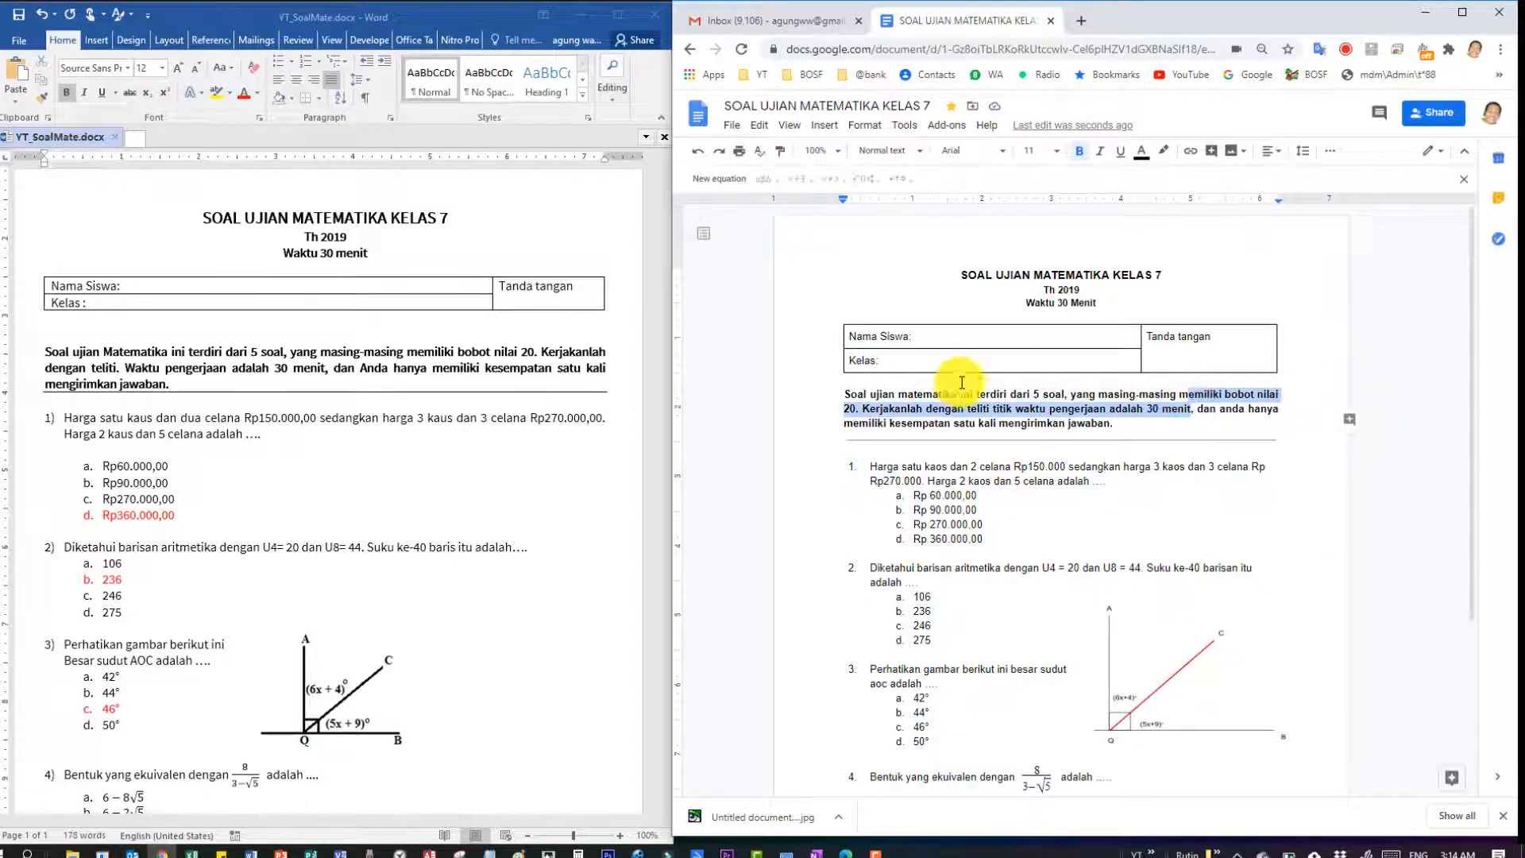
{"action": "left_click", "coordinate": [1072, 466]}
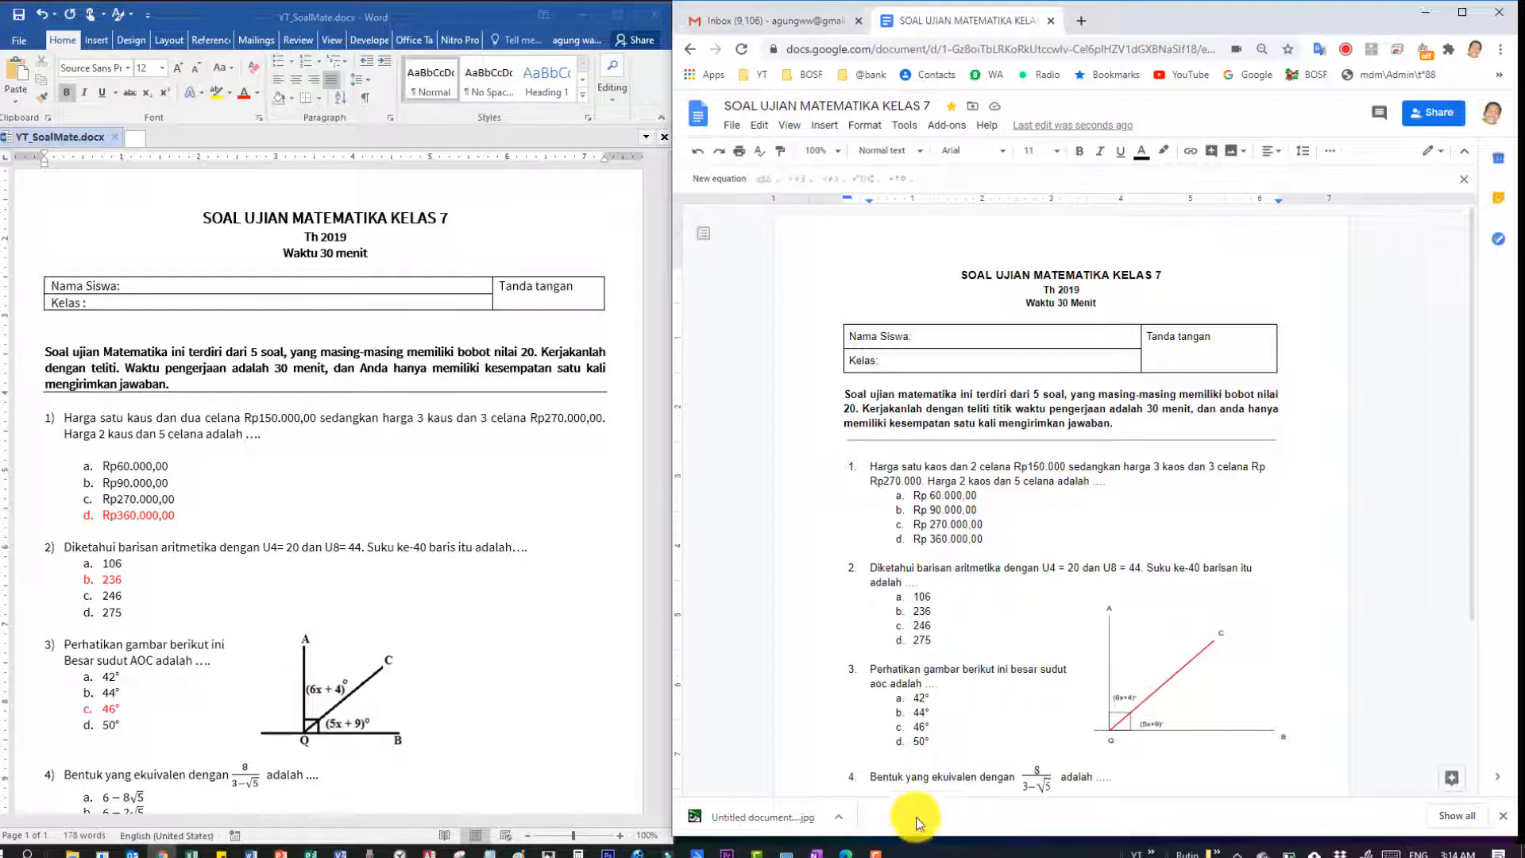
{"action": "mouse_move", "coordinate": [847, 849]}
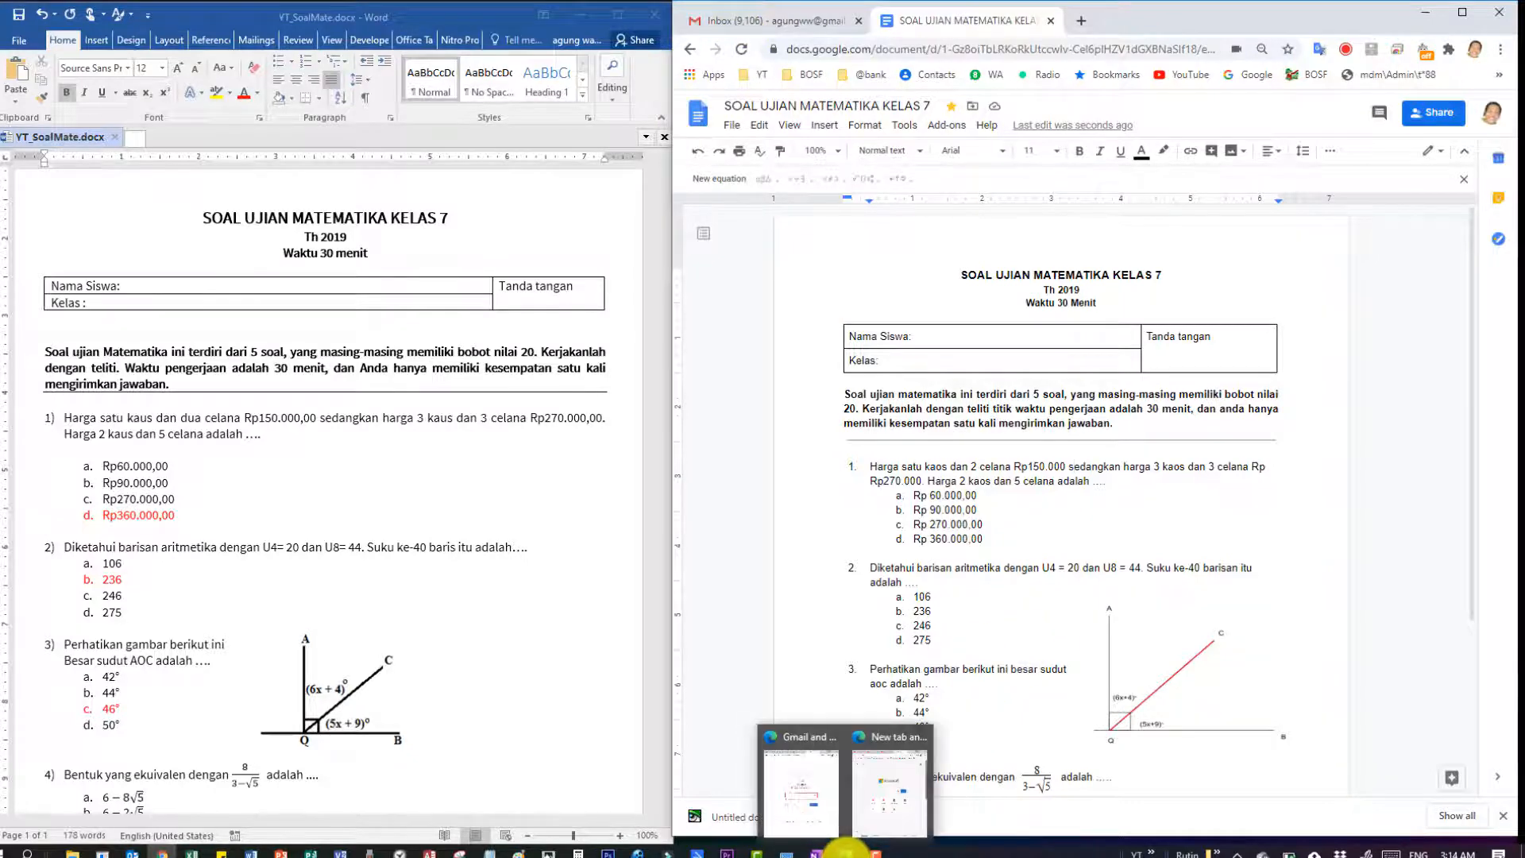
Open the exam from the invitation email in the other window, switching to the second Google account.
{"action": "left_click", "coordinate": [892, 821]}
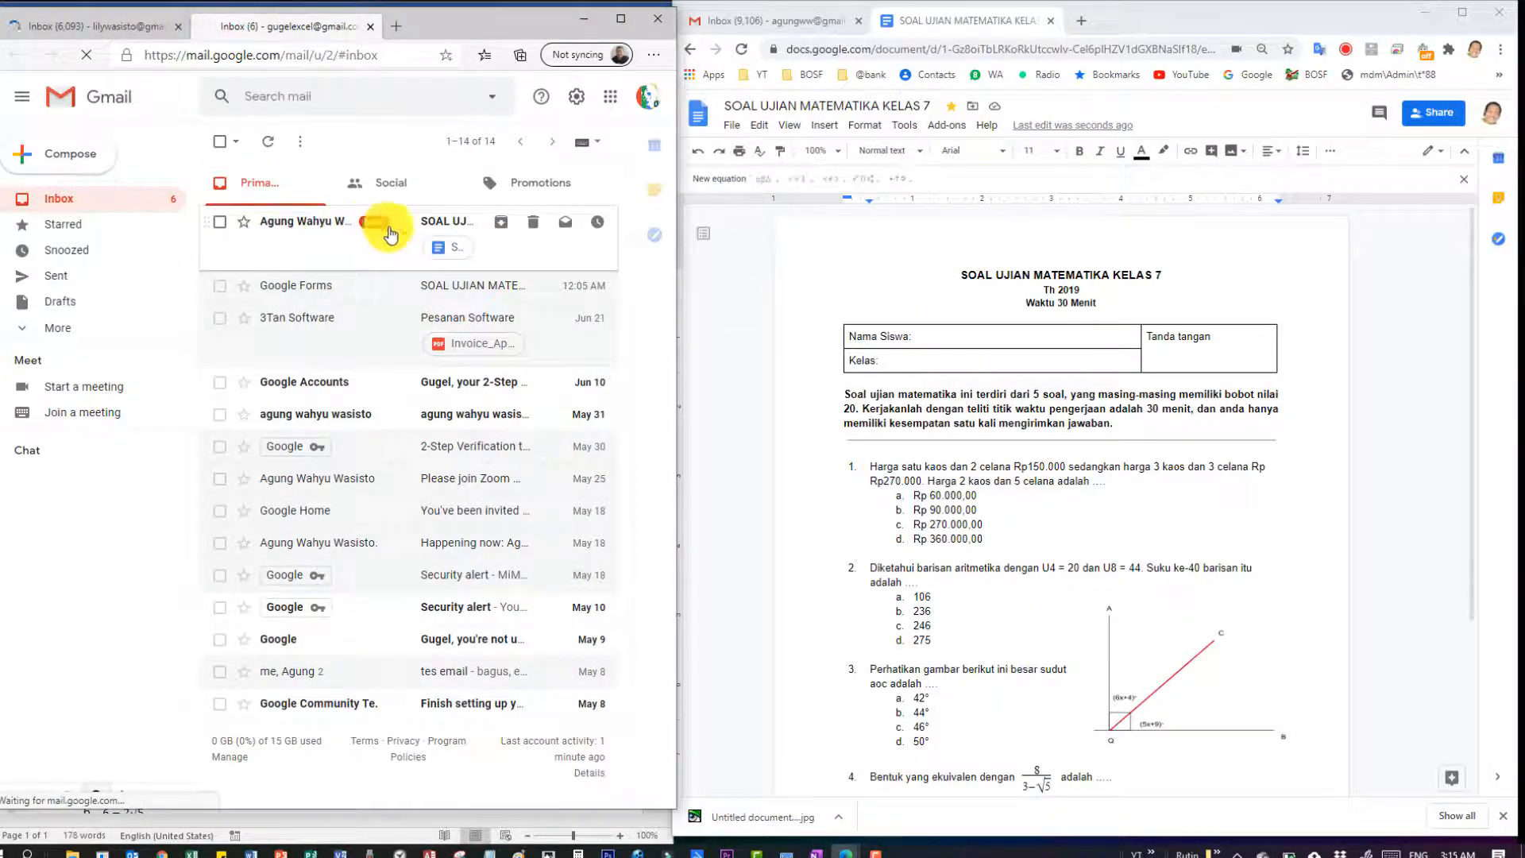
{"action": "left_click", "coordinate": [438, 248]}
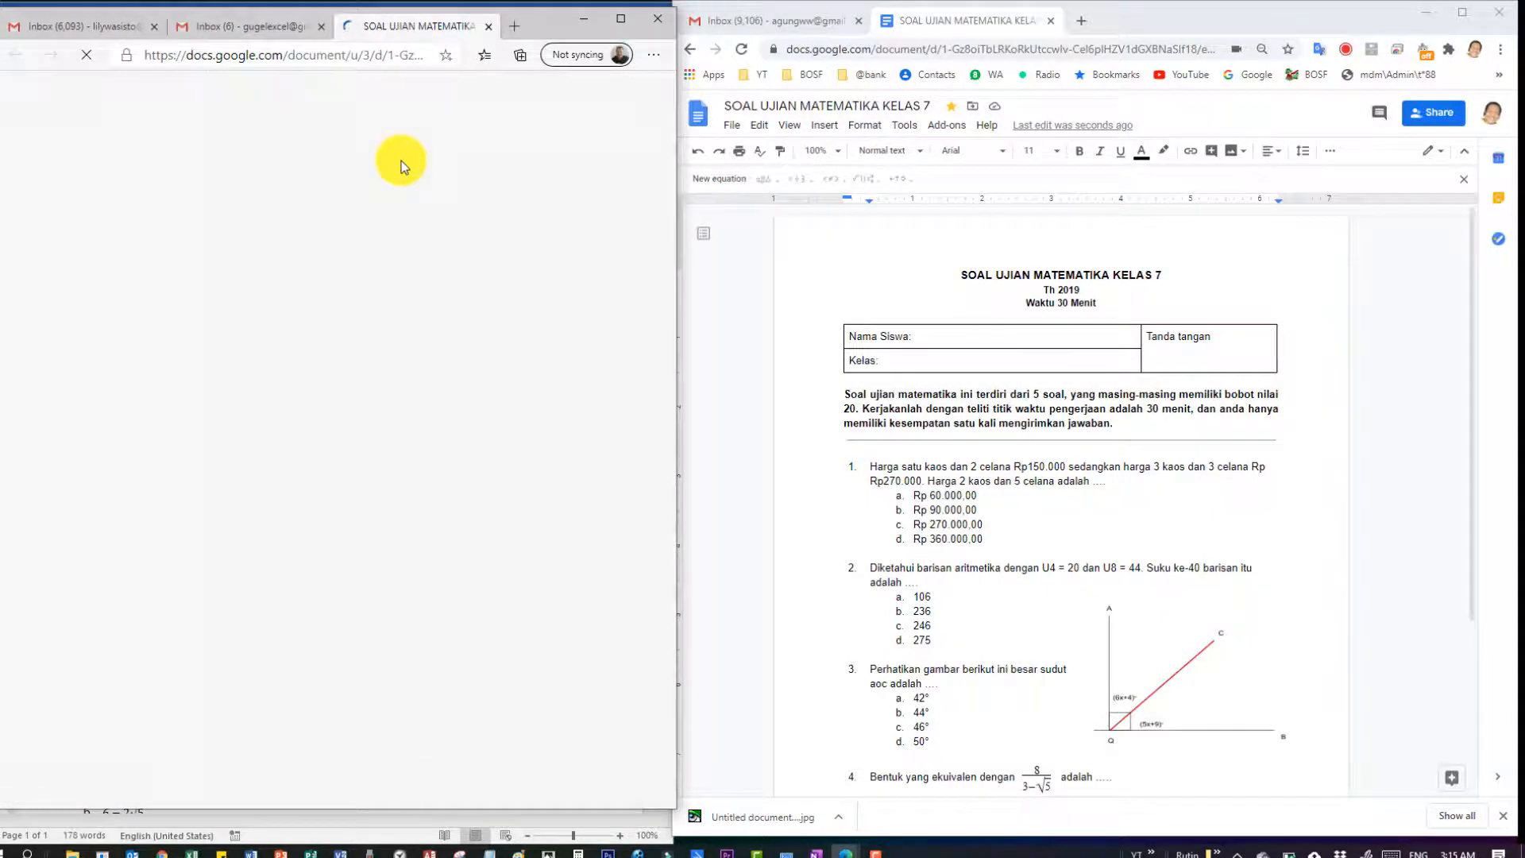
{"action": "left_click", "coordinate": [655, 105]}
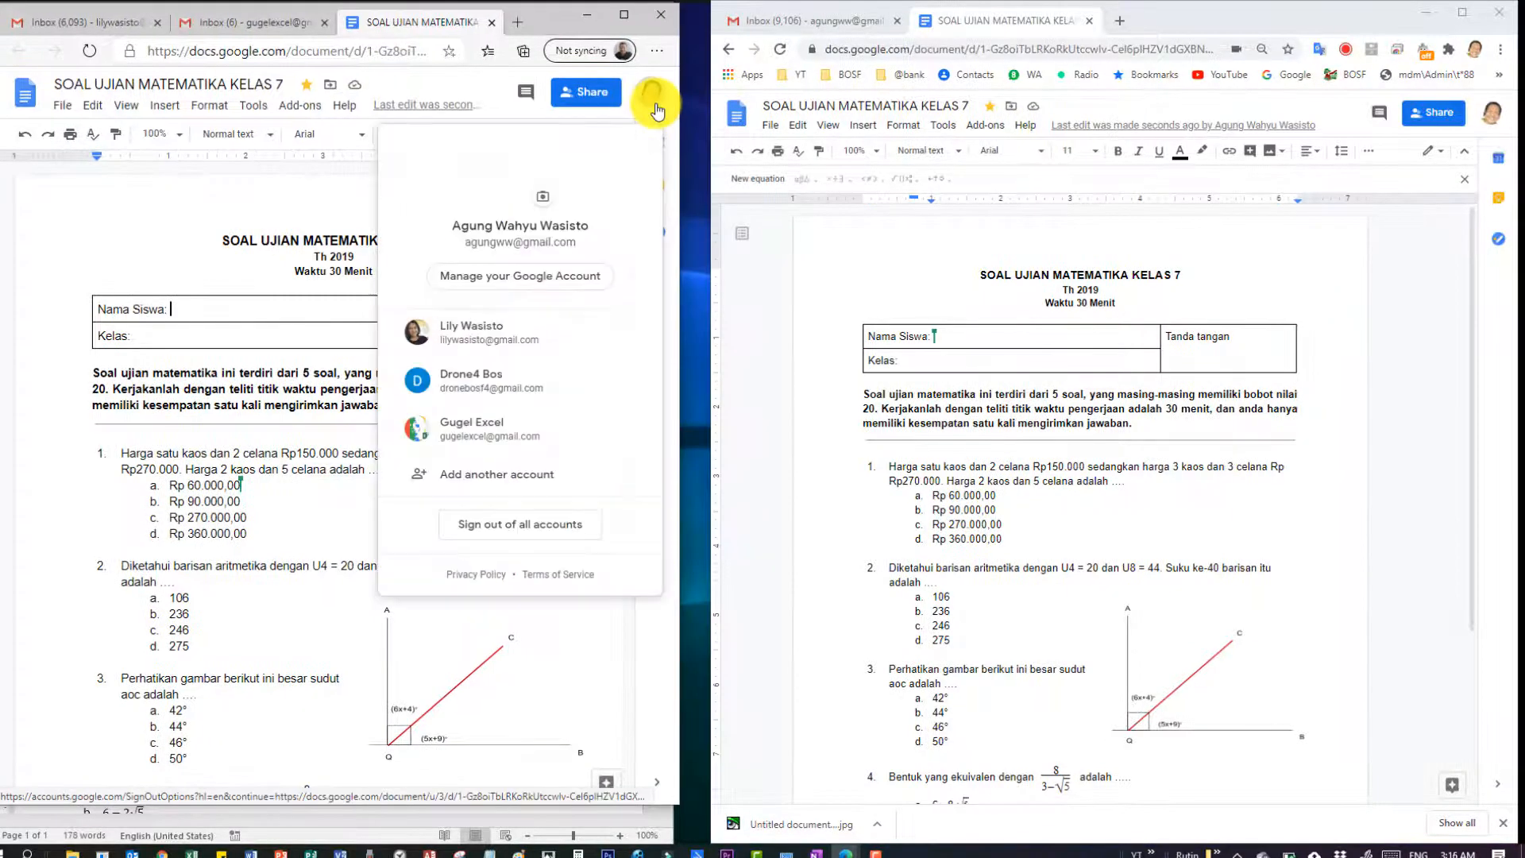
{"action": "left_click", "coordinate": [479, 429]}
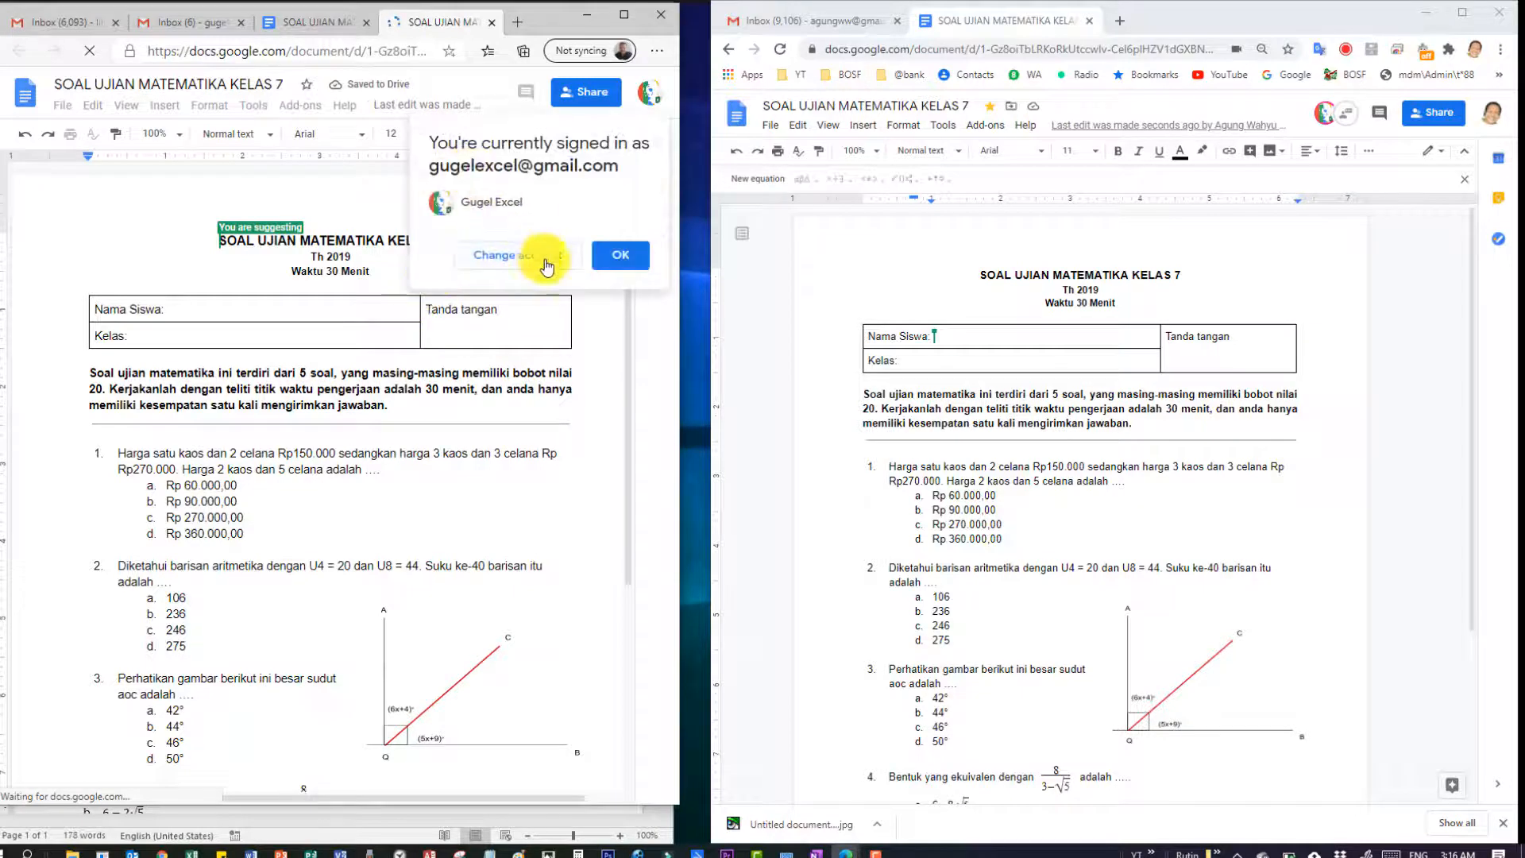
{"action": "left_click", "coordinate": [619, 265]}
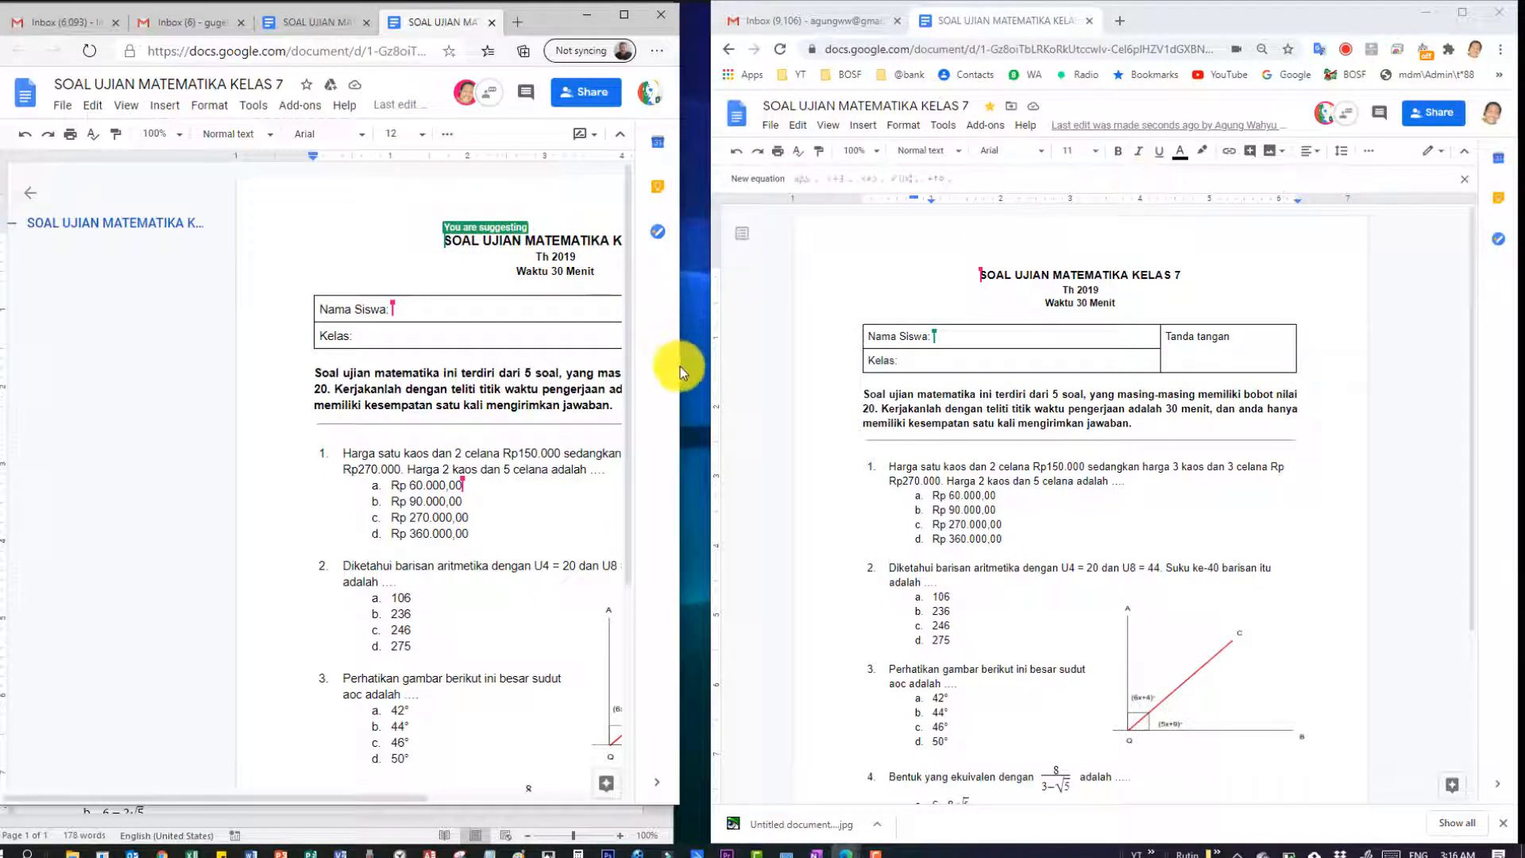
Widen the second user's window and close the document outline panel.
{"action": "left_click_drag", "start_coordinate": [679, 365], "coordinate": [691, 365]}
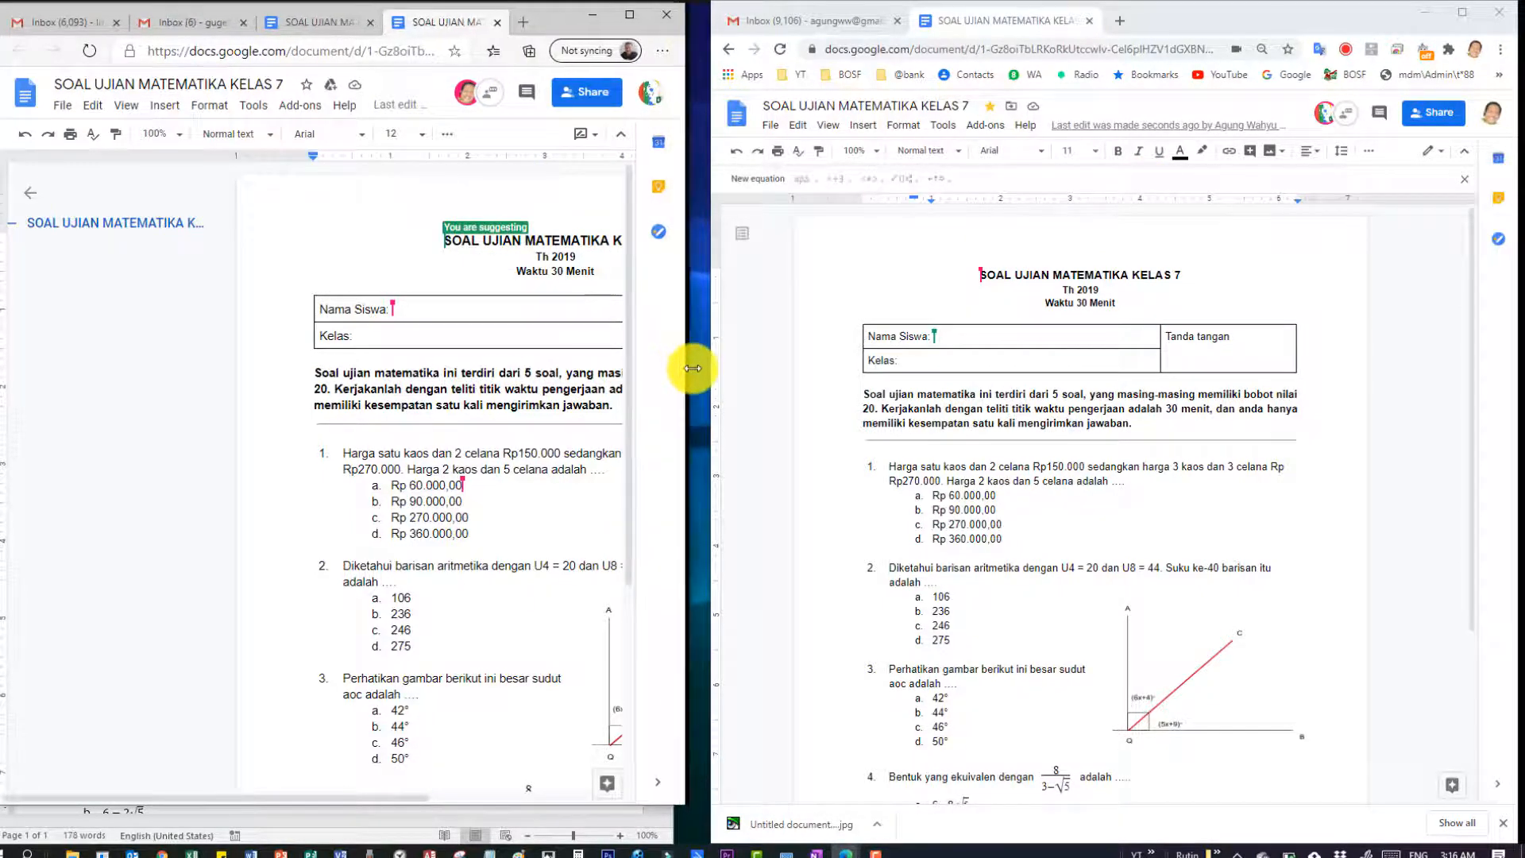
{"action": "left_click", "coordinate": [28, 197]}
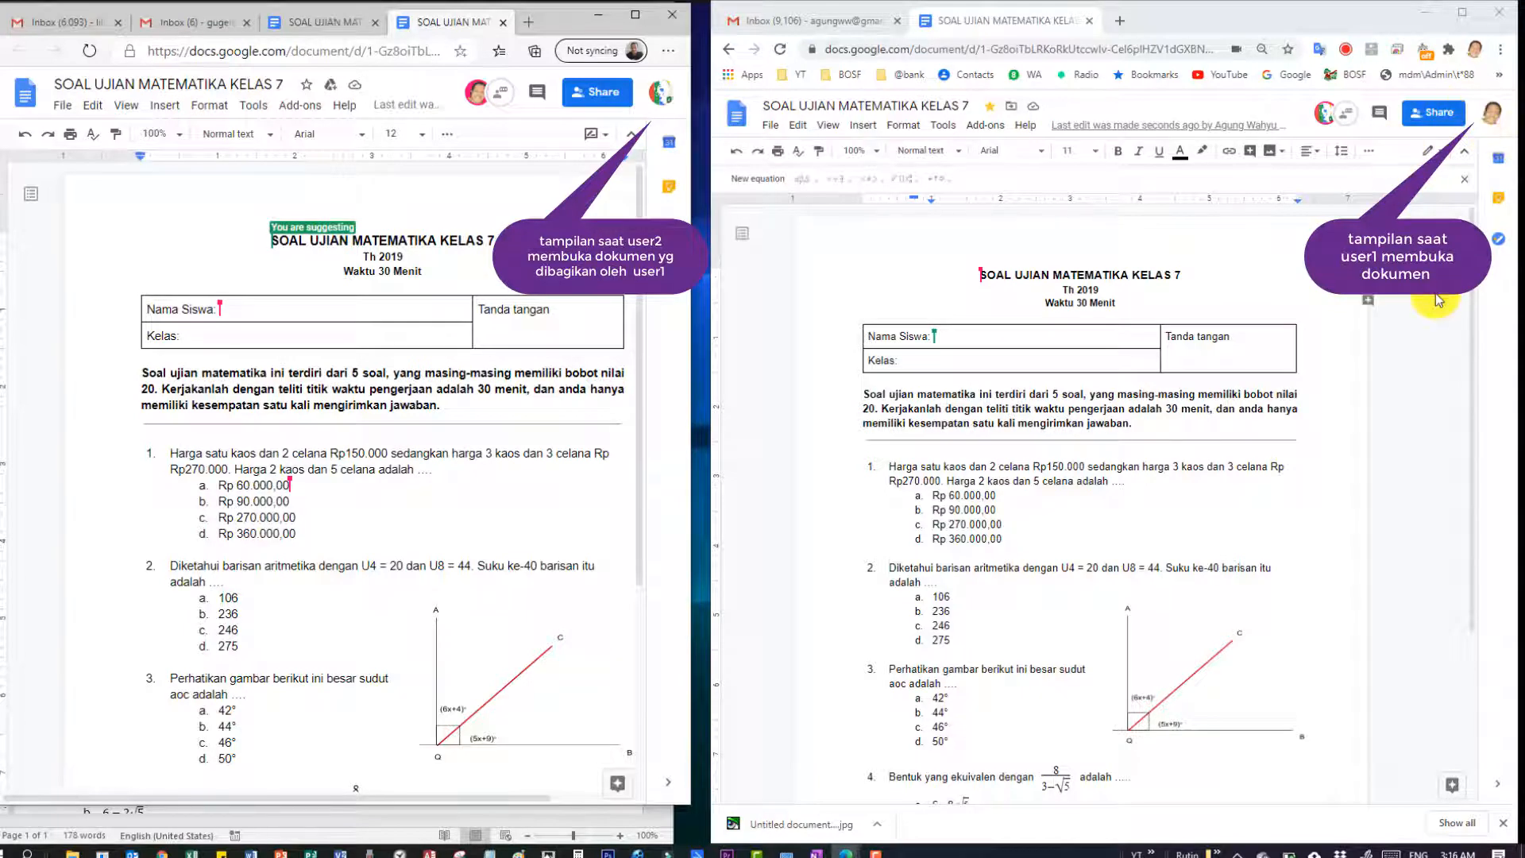
{"action": "left_click", "coordinate": [1476, 295]}
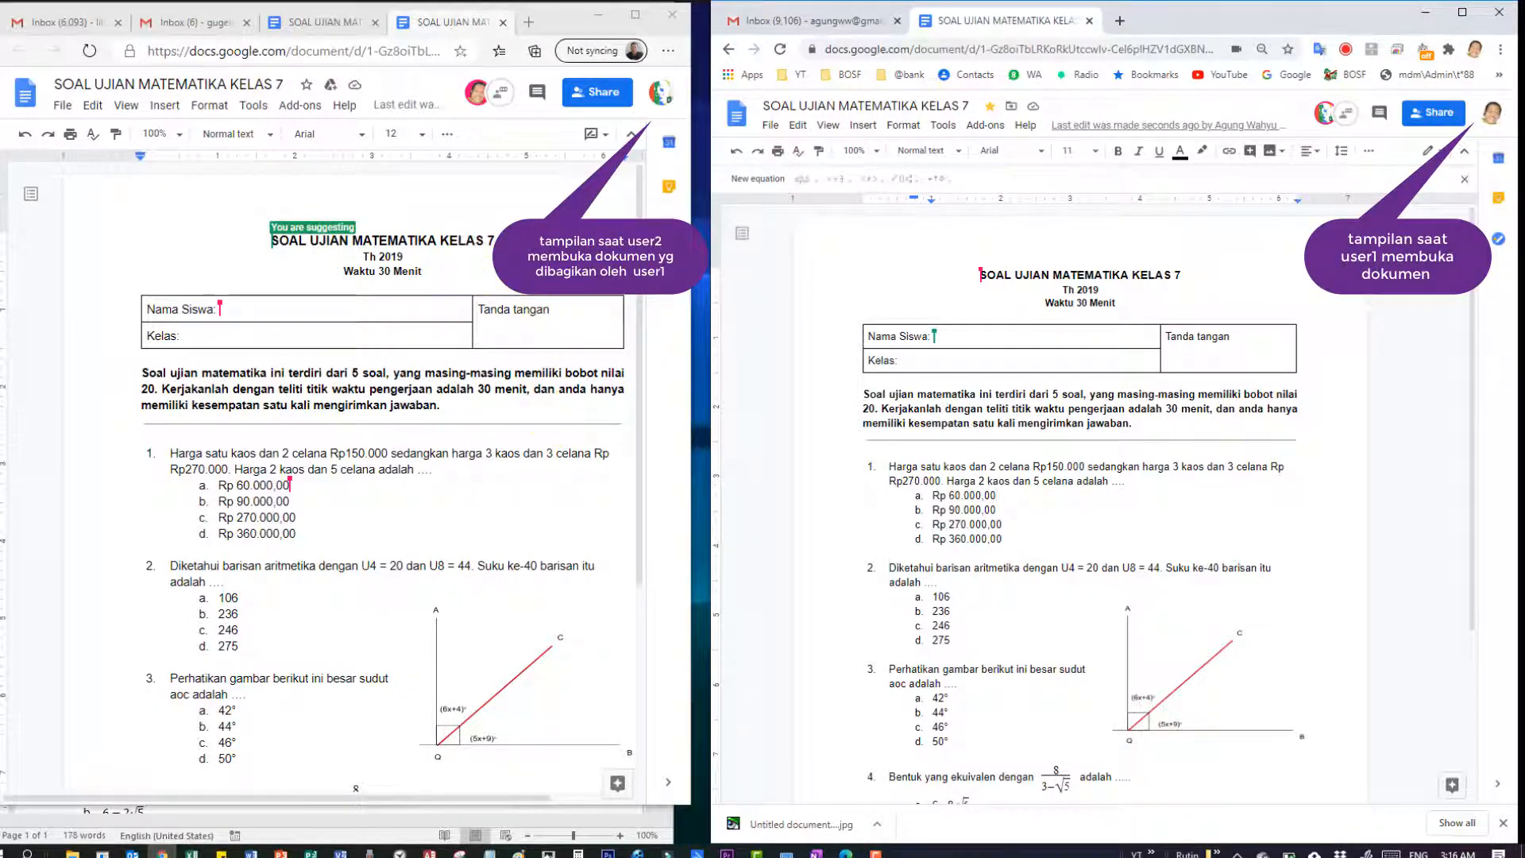
{"action": "left_click", "coordinate": [521, 245]}
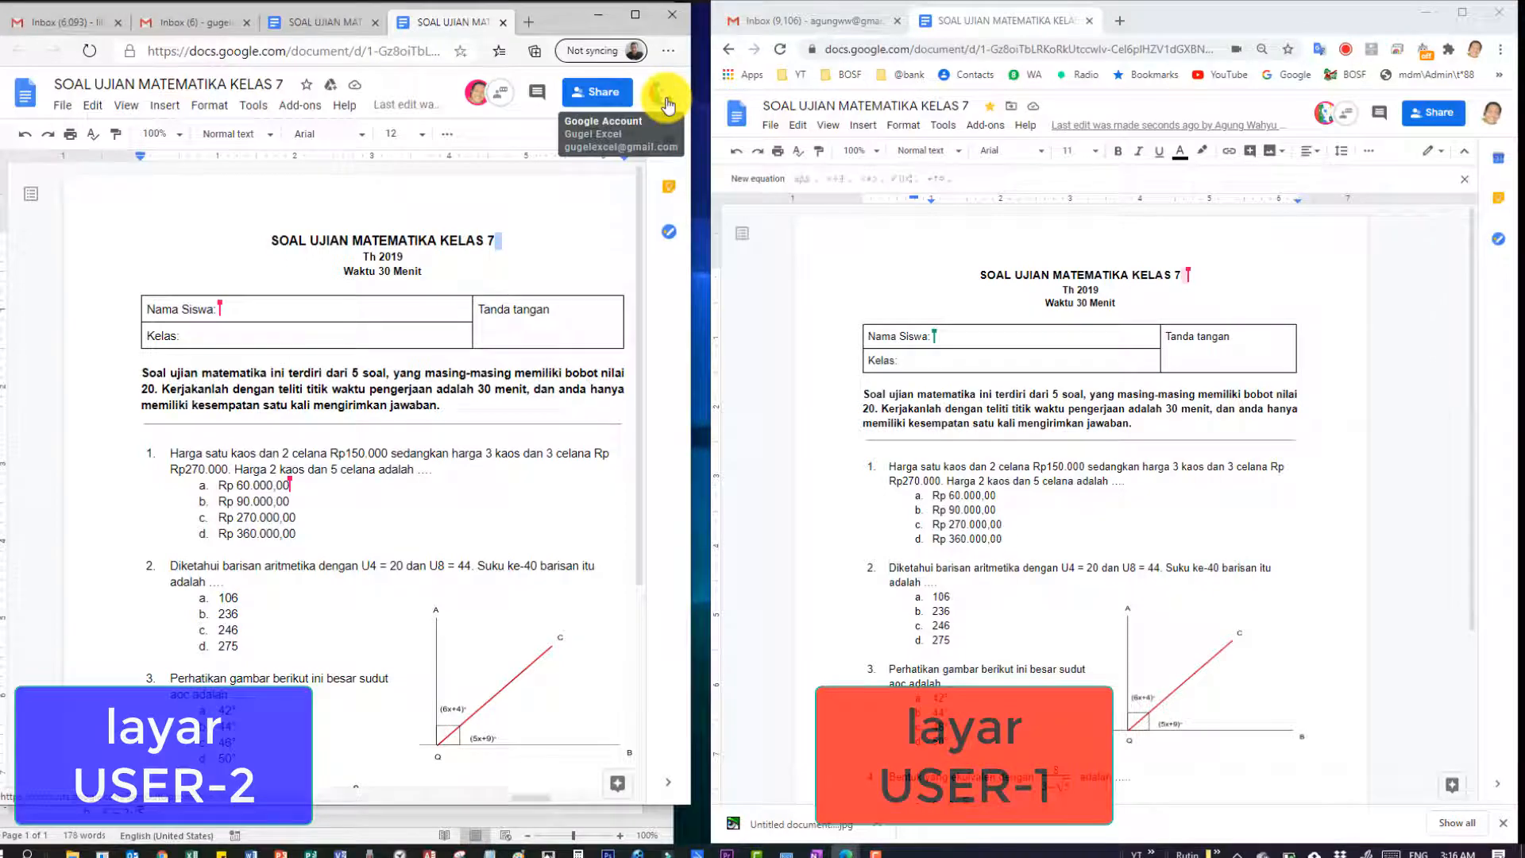
Type and erase a test entry after 'Nama Siswa:', then dismiss the document-status tip.
{"action": "left_click", "coordinate": [283, 311]}
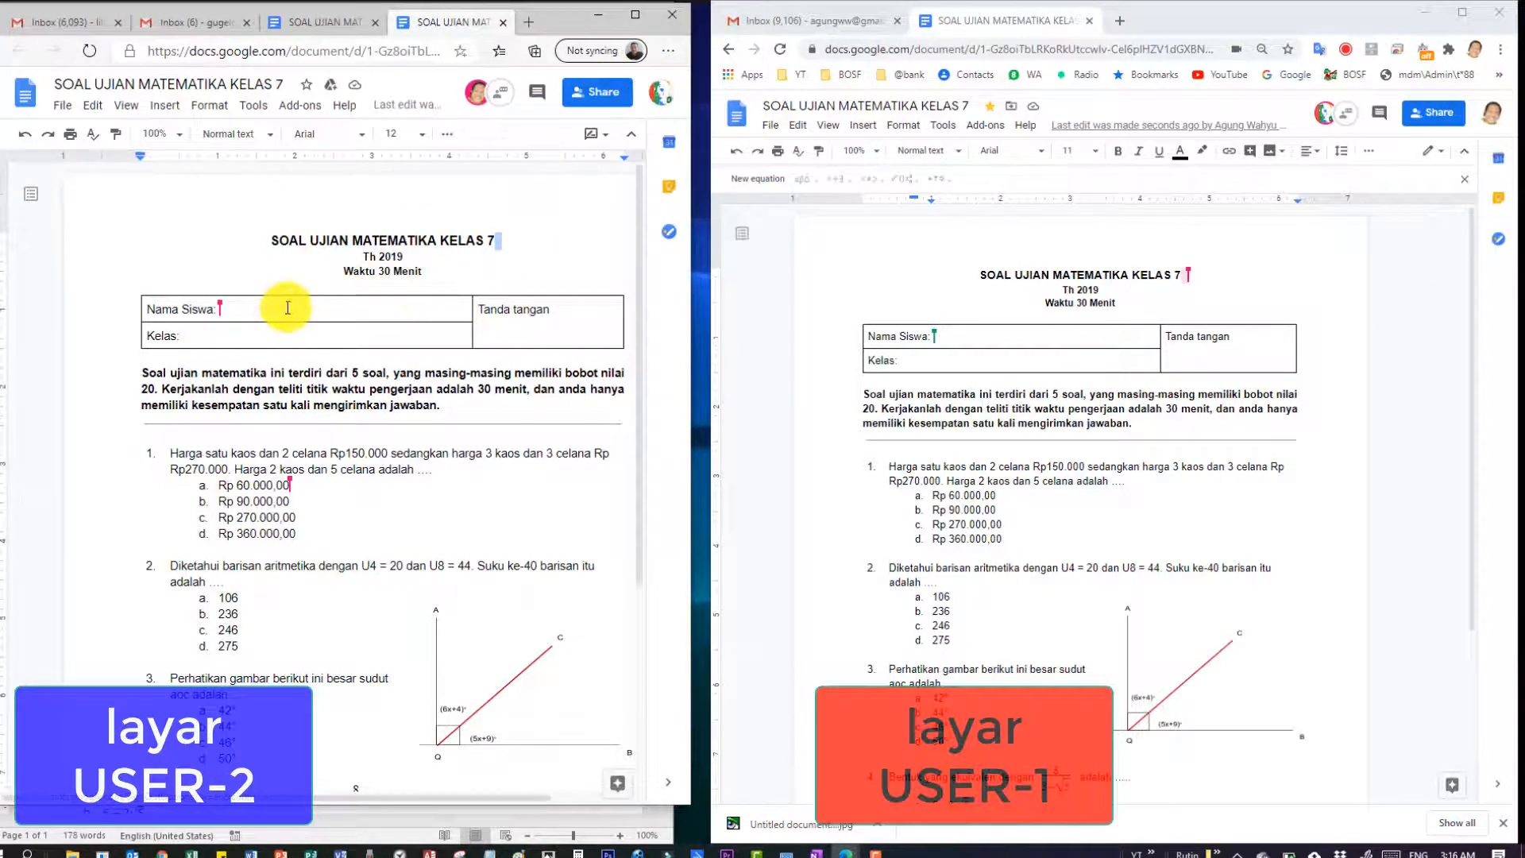
{"action": "type", "text": "sdaf"}
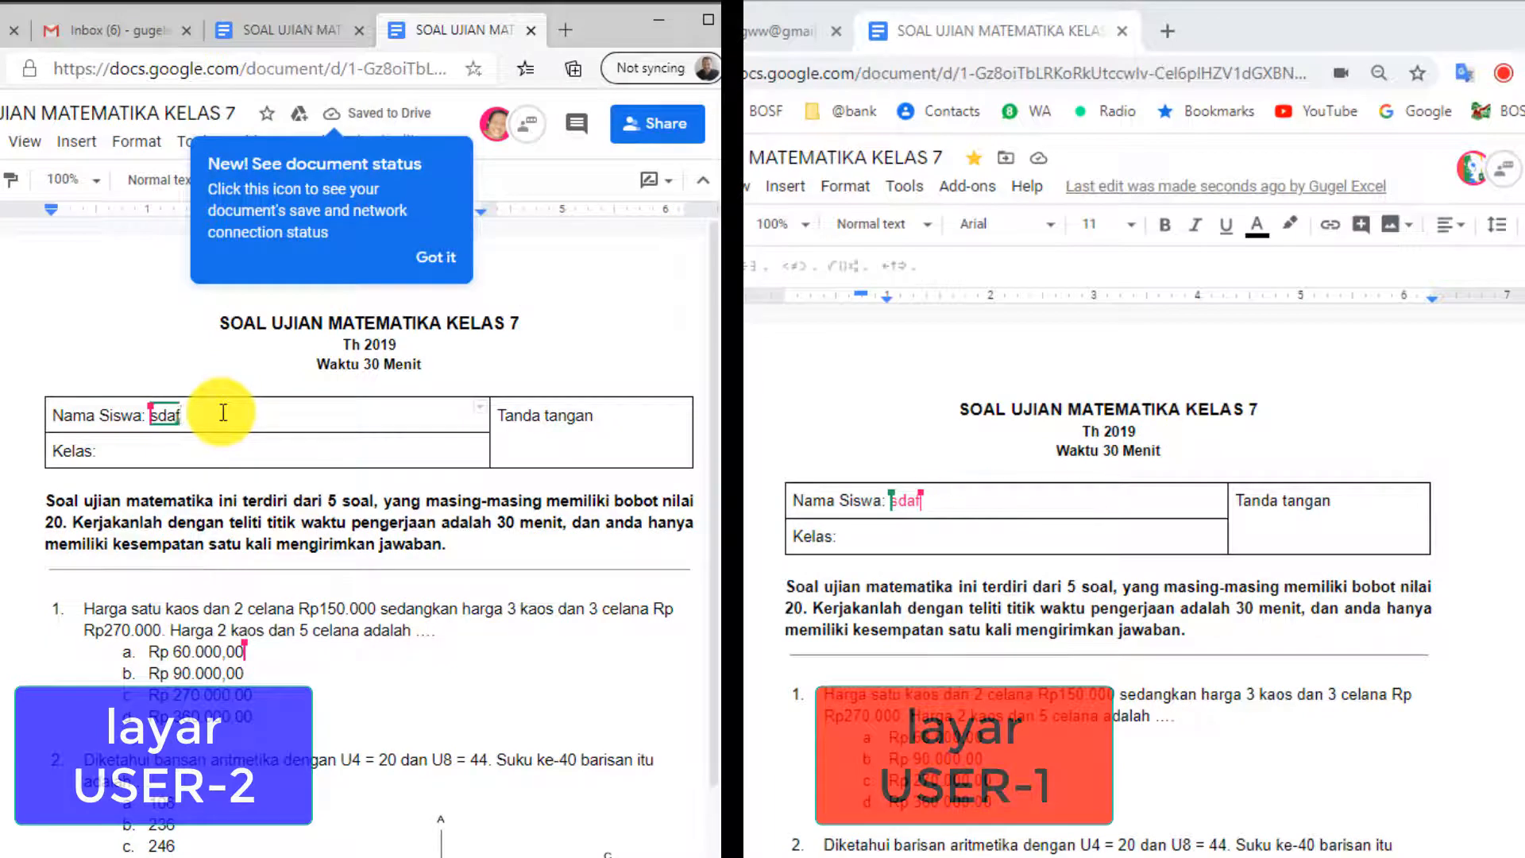
{"action": "key", "text": "BackSpace"}
{"action": "key", "text": "BackSpace"}
{"action": "key", "text": "BackSpace"}
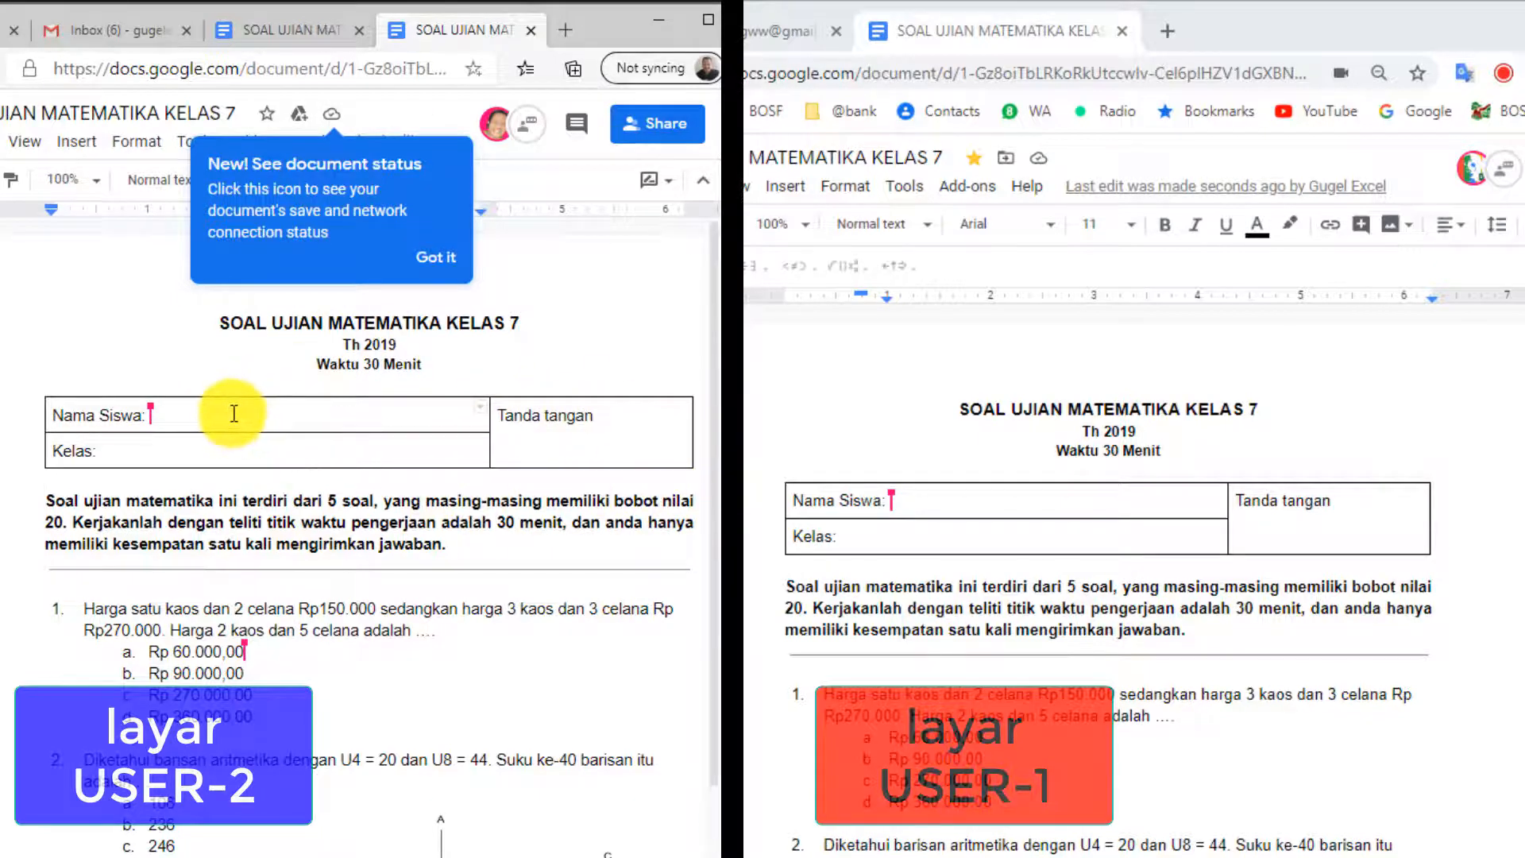
{"action": "left_click", "coordinate": [436, 258]}
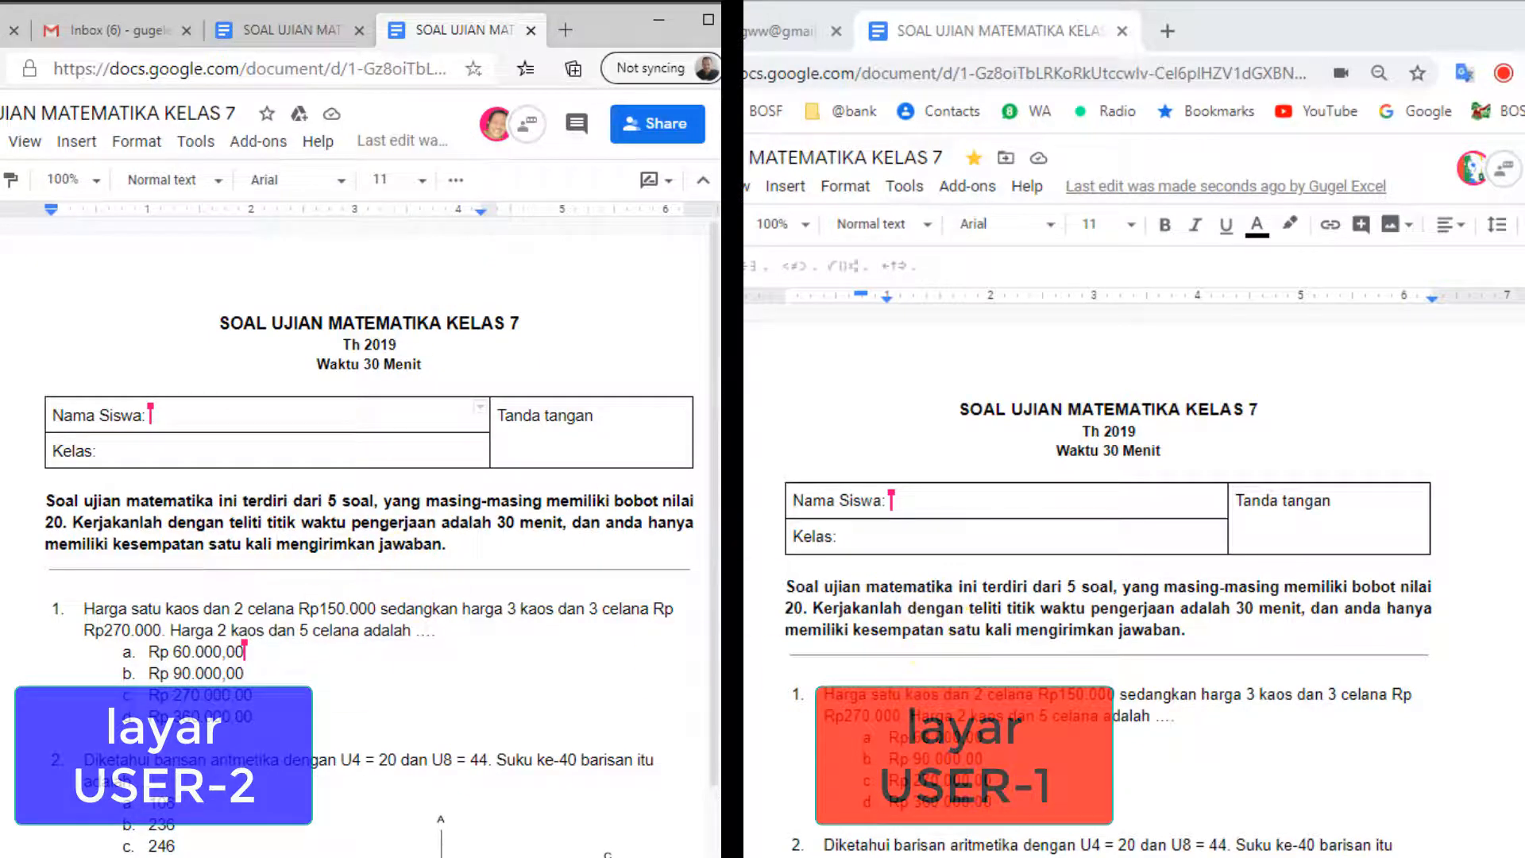
{"action": "left_click_drag", "start_coordinate": [782, 818], "coordinate": [795, 818]}
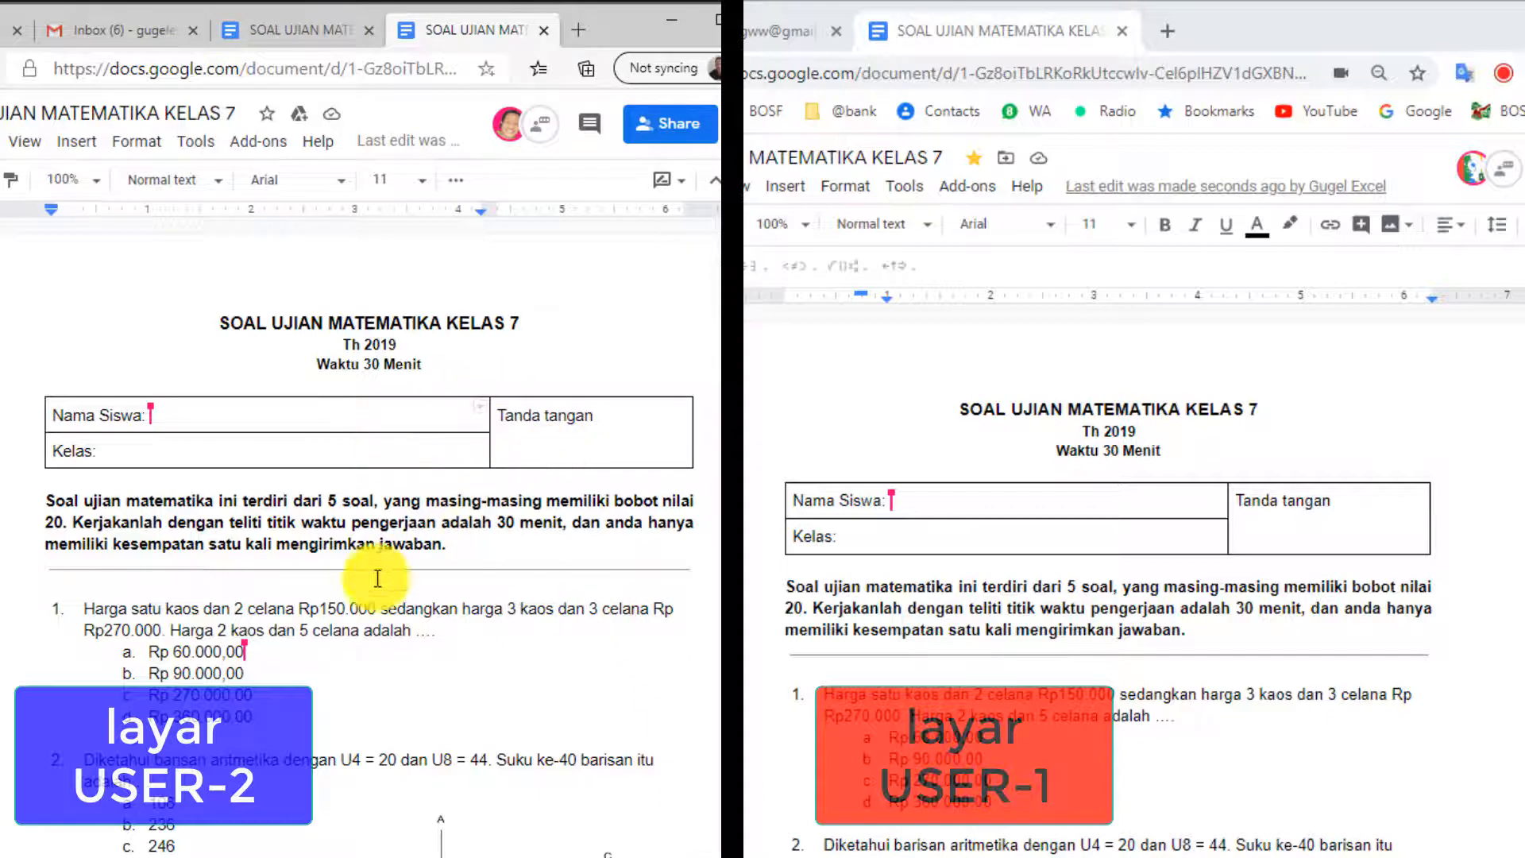
As the second user, enter '7A/ B/ C/ D' after 'Kelas:', fixing a stray character.
{"action": "left_click", "coordinate": [407, 661]}
{"action": "left_click", "coordinate": [1301, 722]}
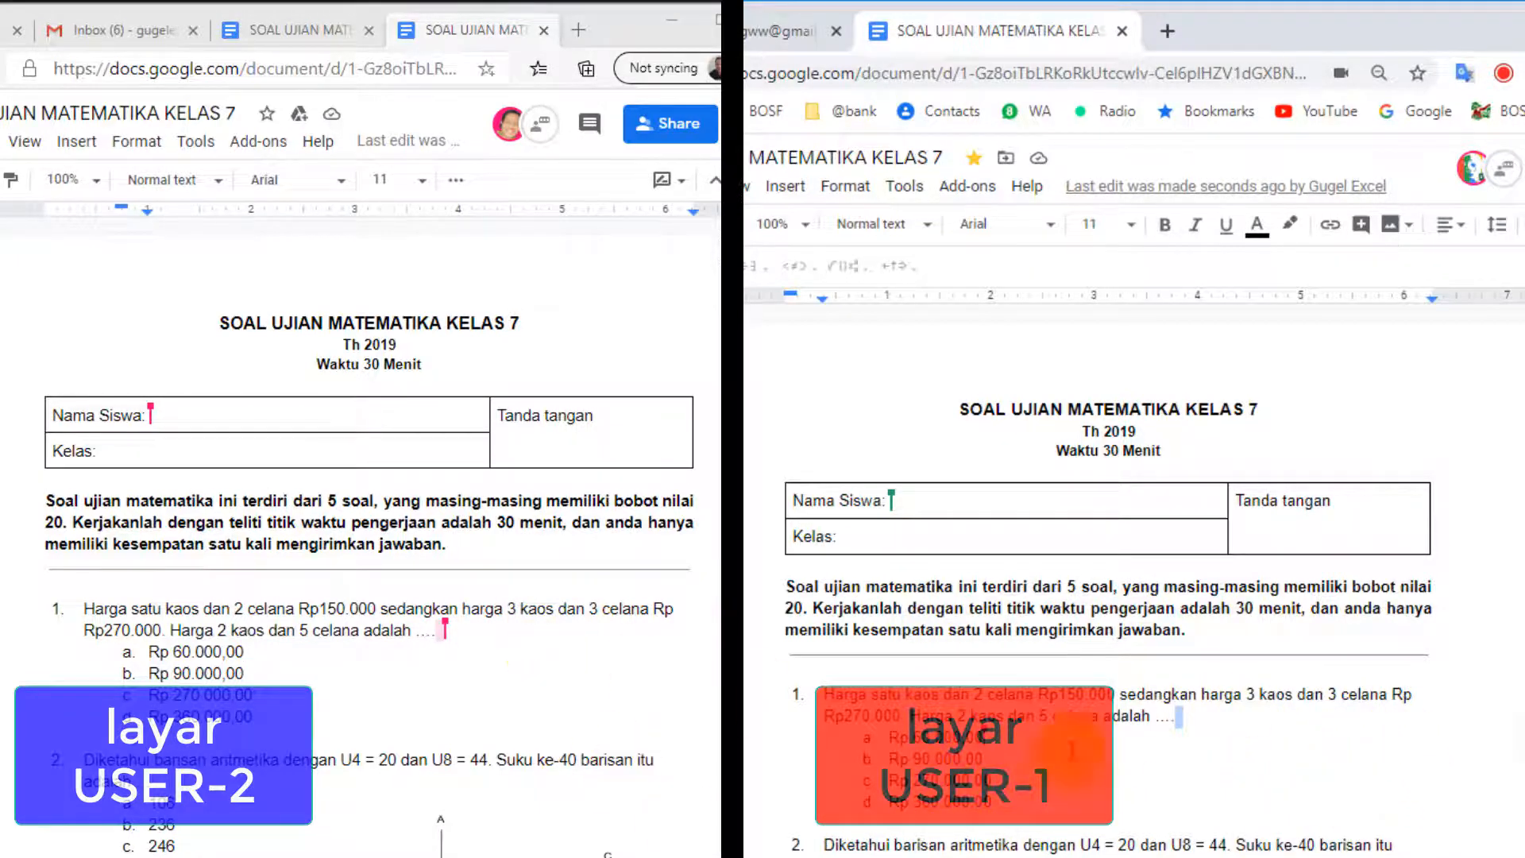
{"action": "scroll", "coordinate": [1071, 749], "scroll_direction": "down", "scroll_amount": 2}
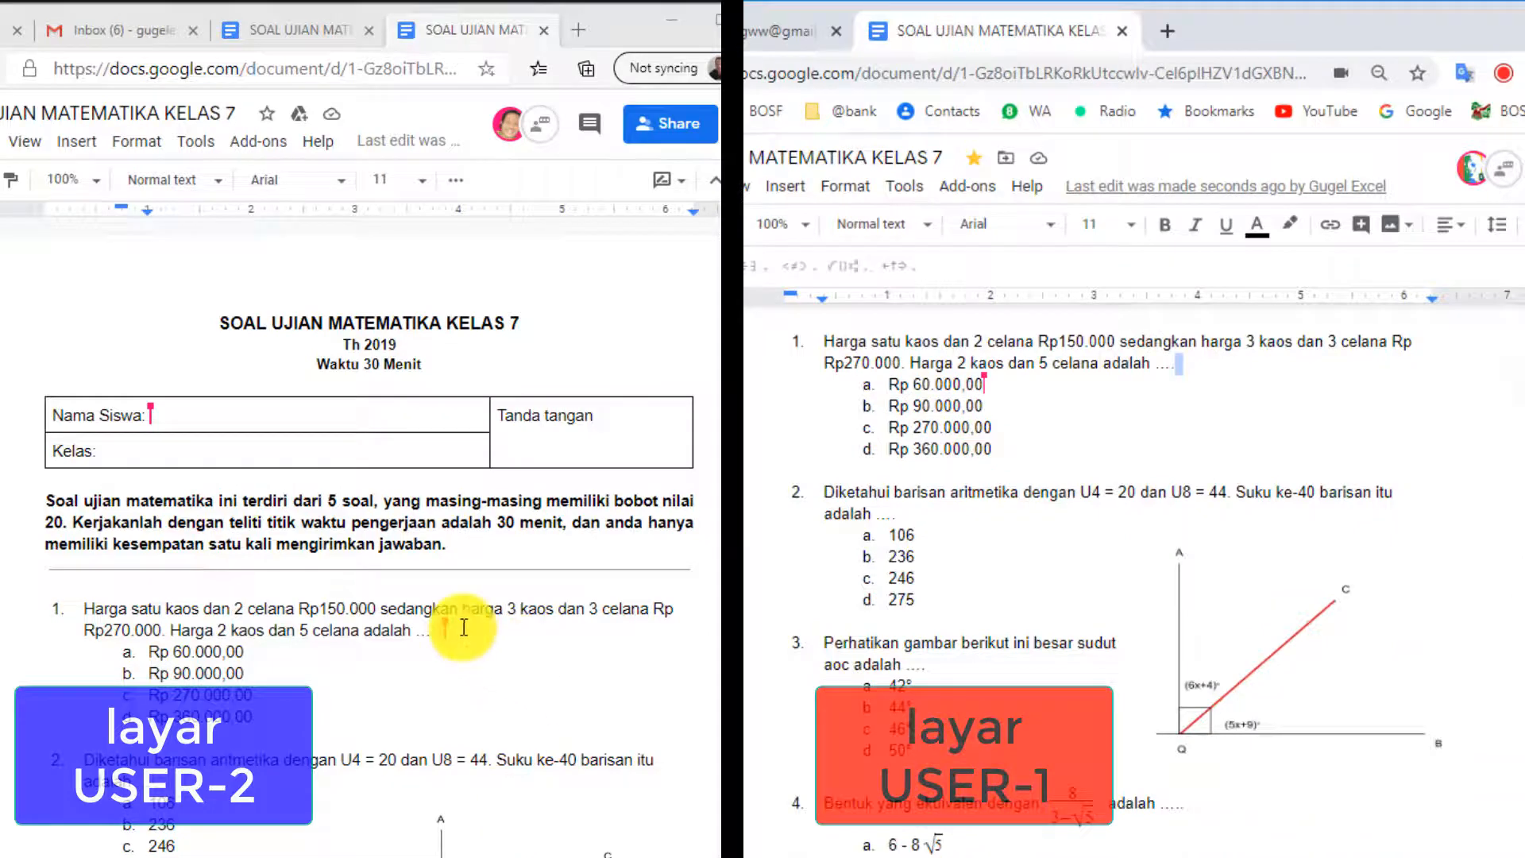
{"action": "left_click", "coordinate": [153, 447]}
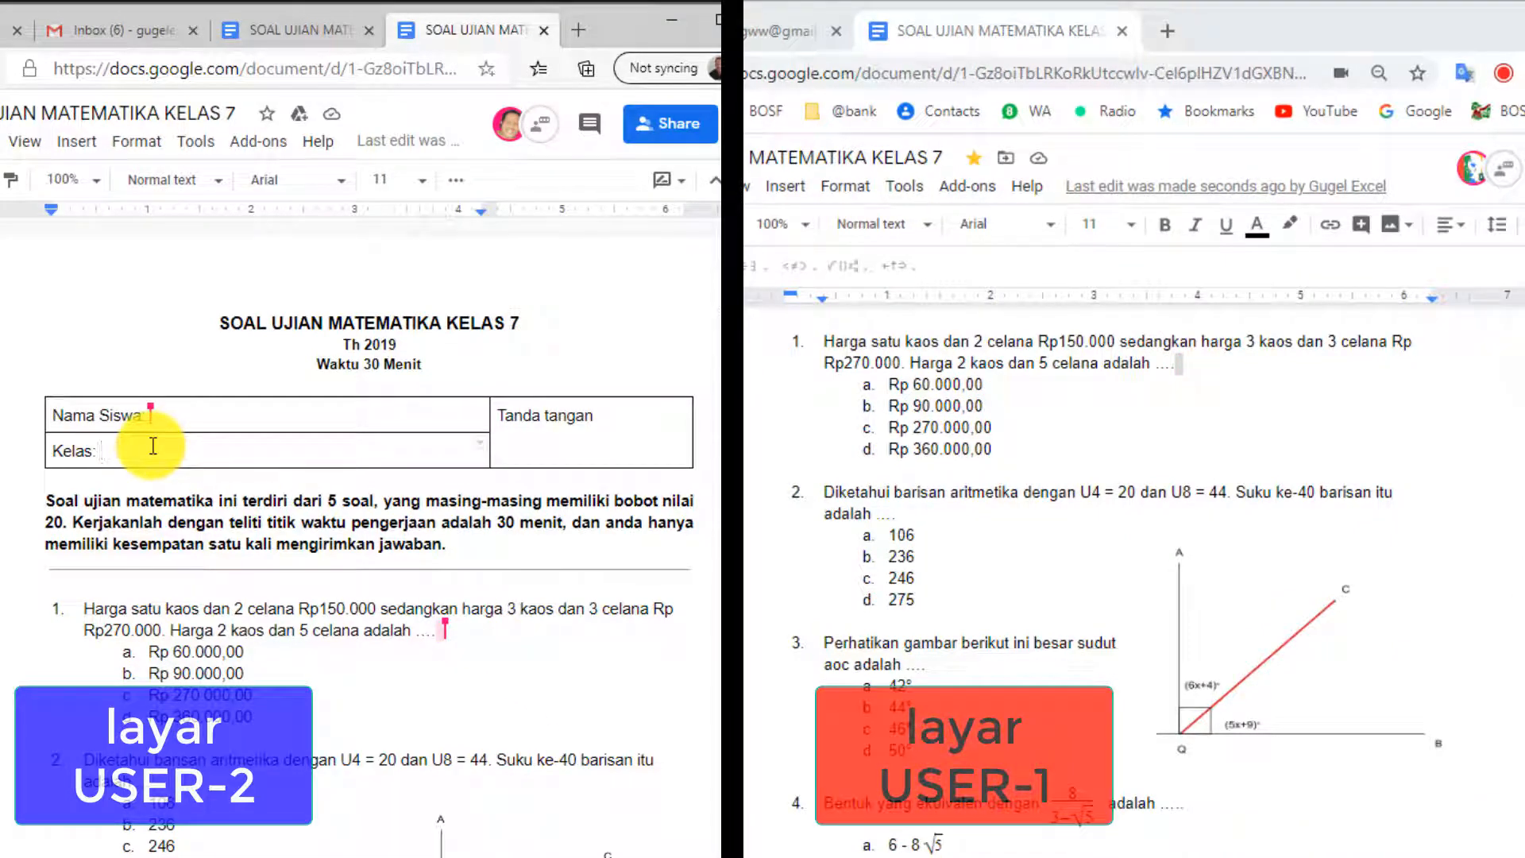
{"action": "type", "text": "7A.6"}
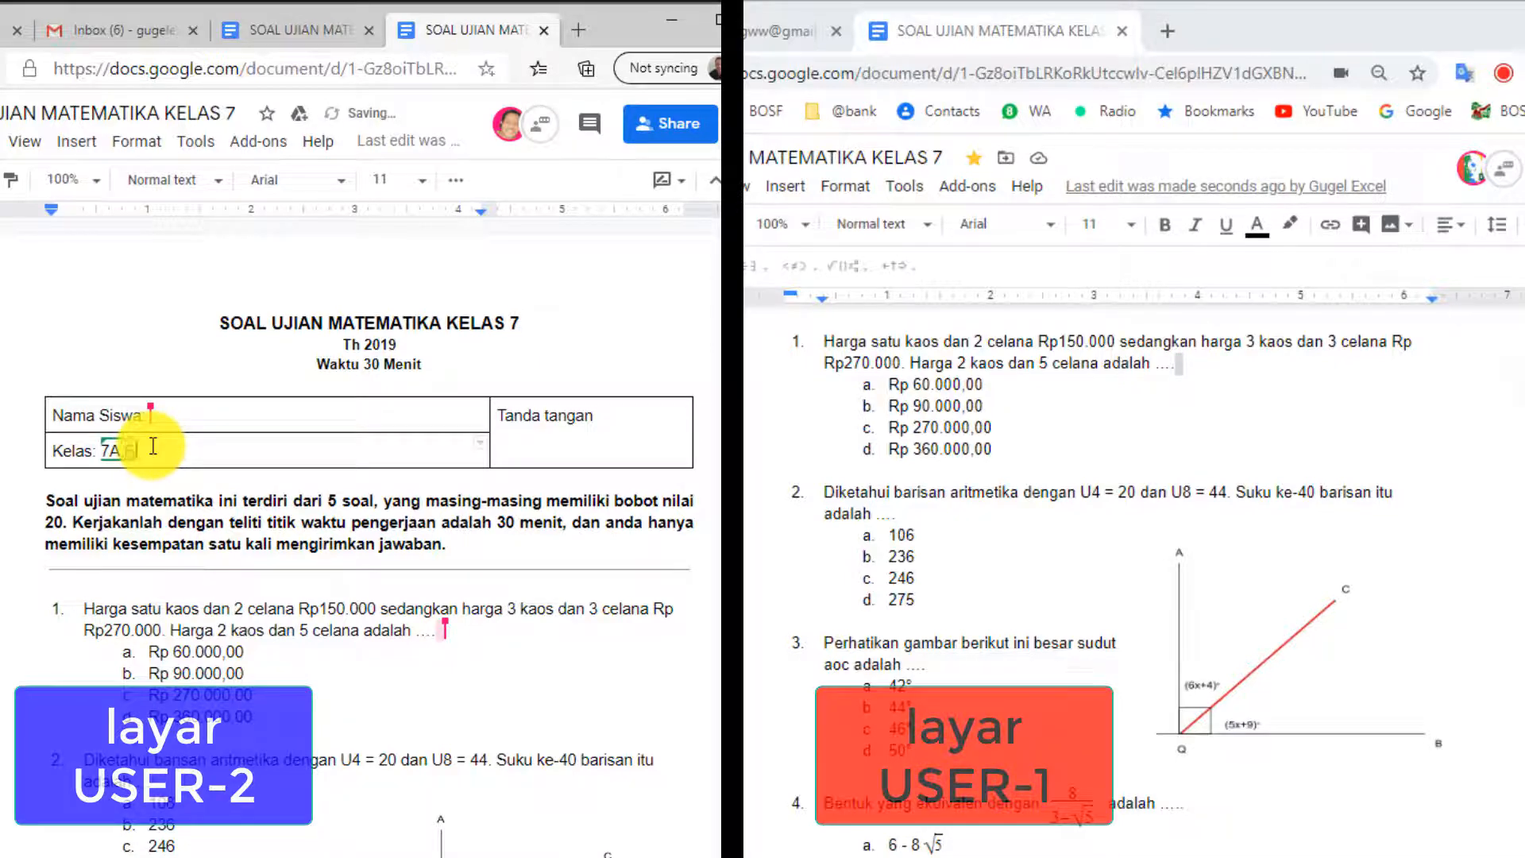
{"action": "key", "text": "BackSpace"}
{"action": "type", "text": "B/ C/ D"}
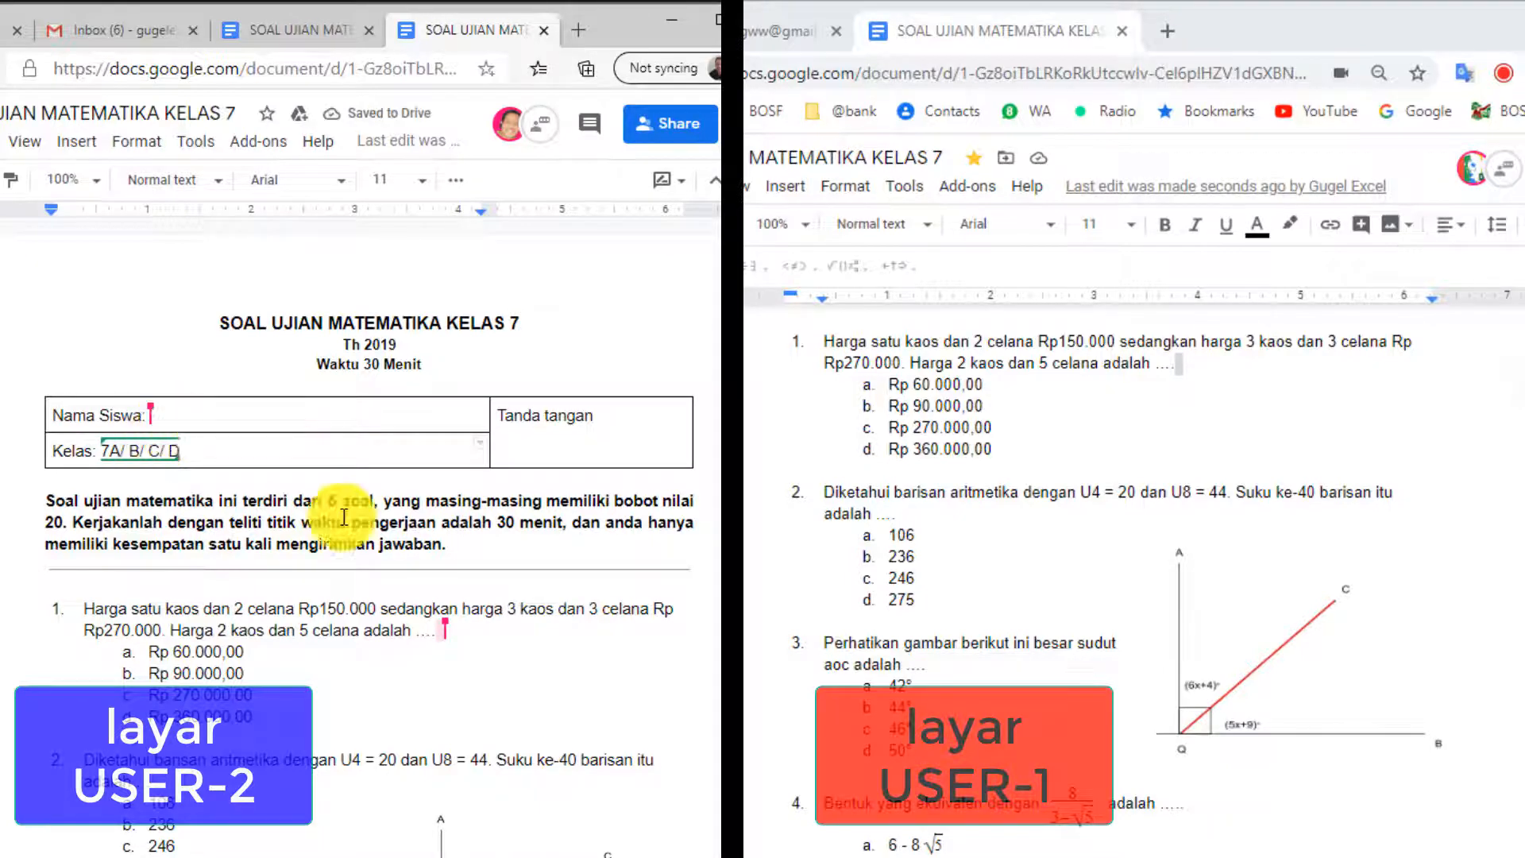
{"action": "scroll", "coordinate": [1068, 767], "scroll_direction": "up", "scroll_amount": 5}
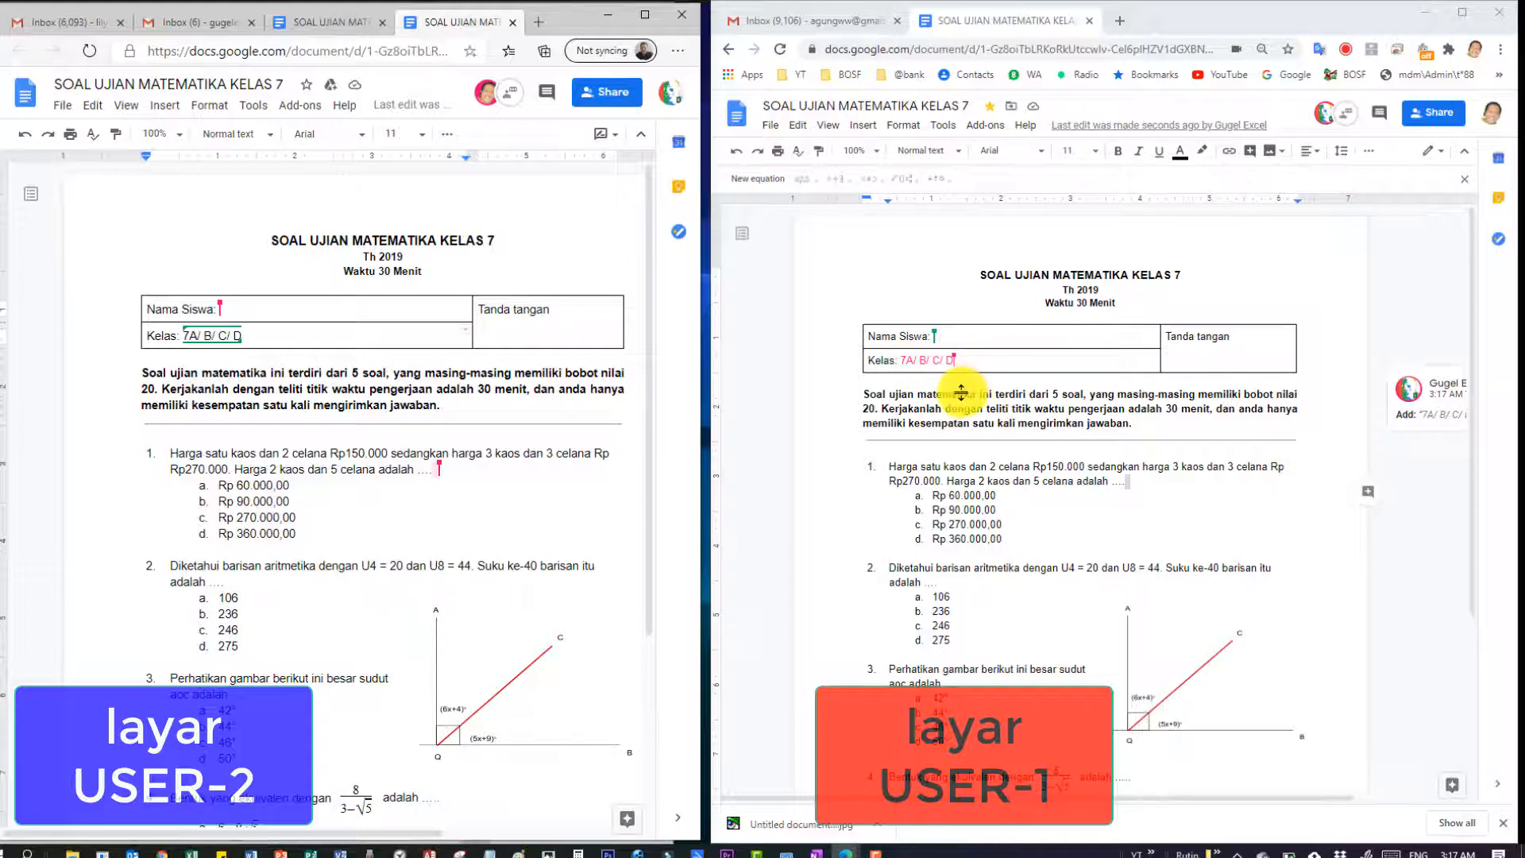
Check the pending Kelas suggestion, minimize the collaborator's Chrome window, and widen the YT_SoalMate.docx Word window.
{"action": "left_click", "coordinate": [970, 357]}
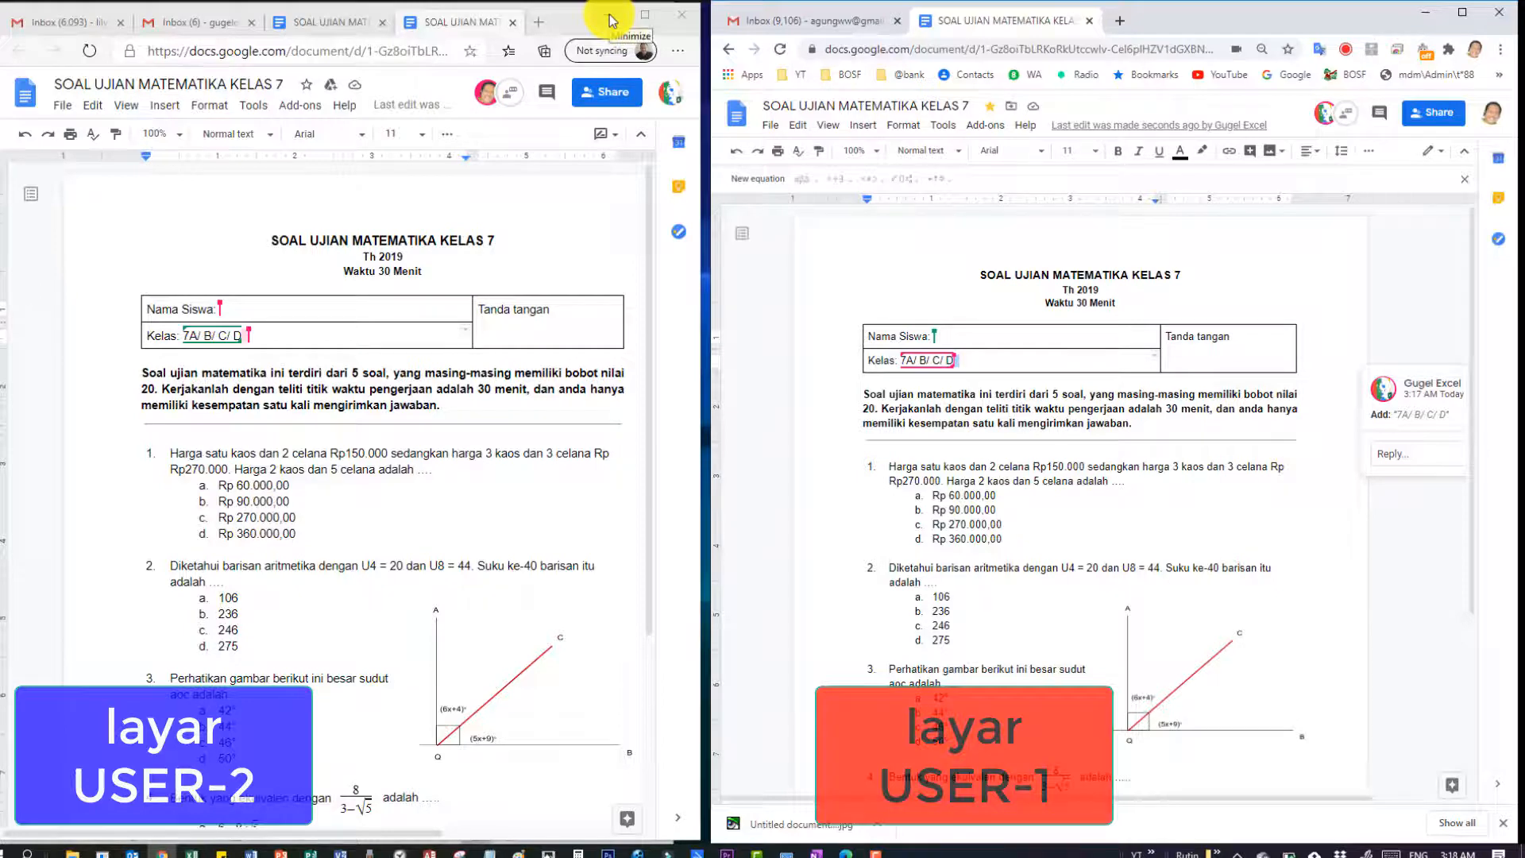
{"action": "left_click", "coordinate": [57, 108]}
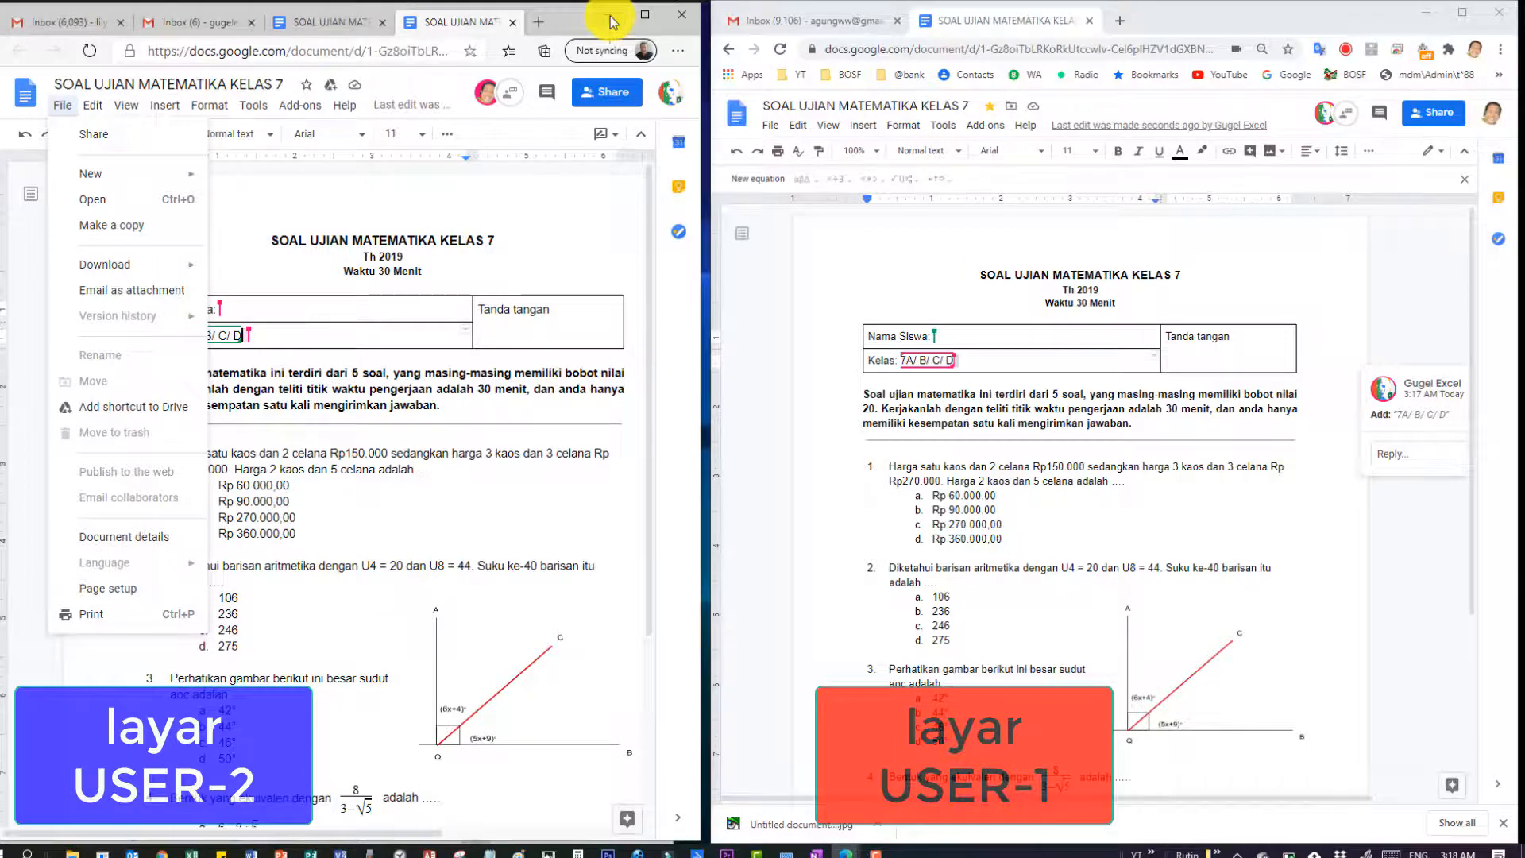
{"action": "left_click", "coordinate": [612, 22]}
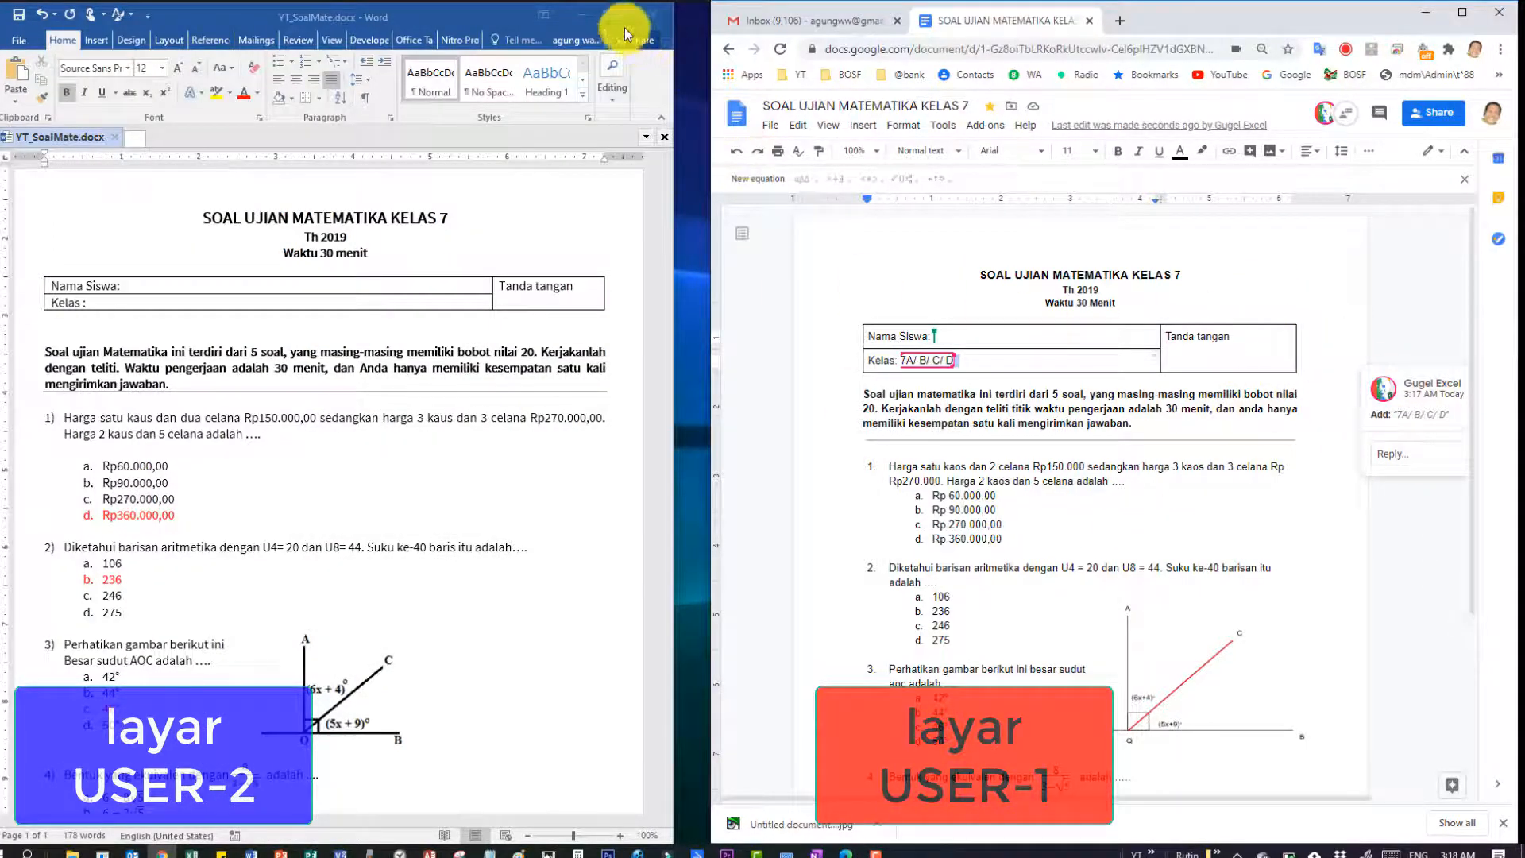
{"action": "left_click_drag", "start_coordinate": [675, 328], "coordinate": [696, 329]}
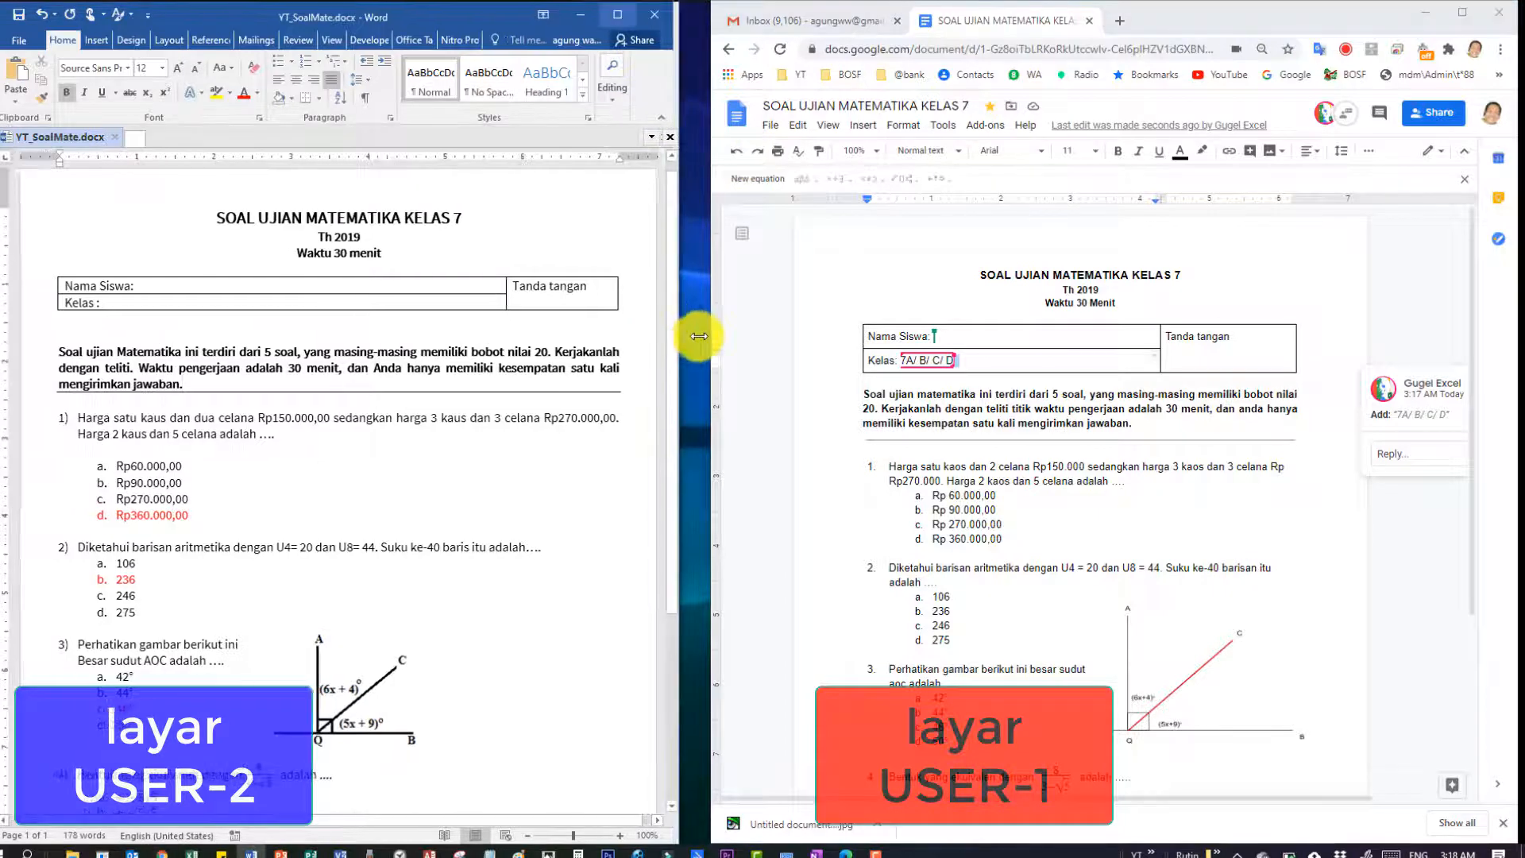
Refocus the owner's Google Docs copy and clear the accidental text selection.
{"action": "left_click", "coordinate": [1094, 224]}
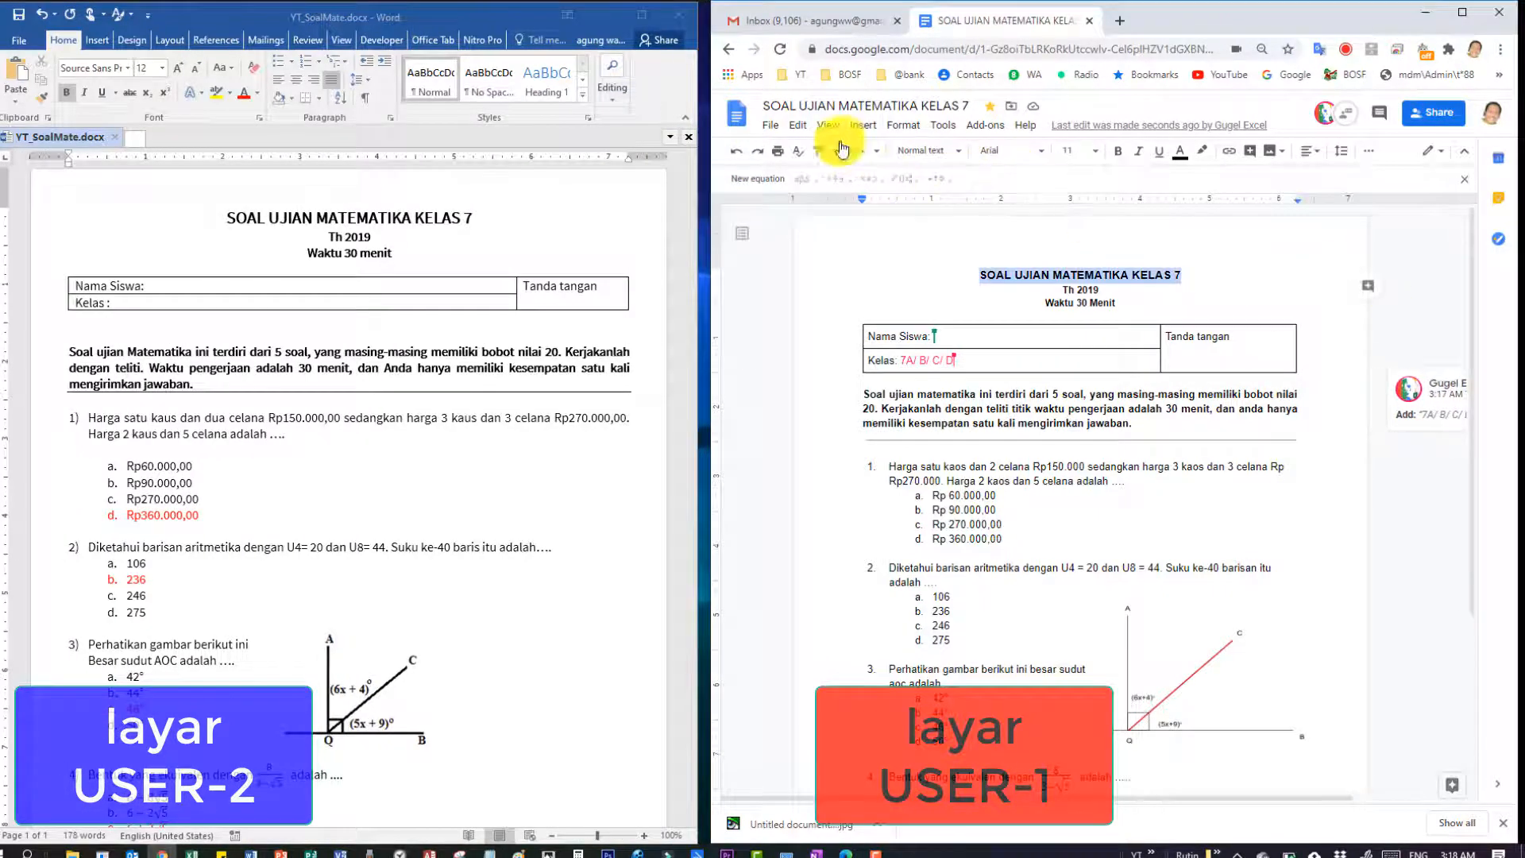
{"action": "left_click", "coordinate": [1276, 557], "text": "shift"}
{"action": "scroll", "coordinate": [1281, 564], "scroll_direction": "down", "scroll_amount": 3}
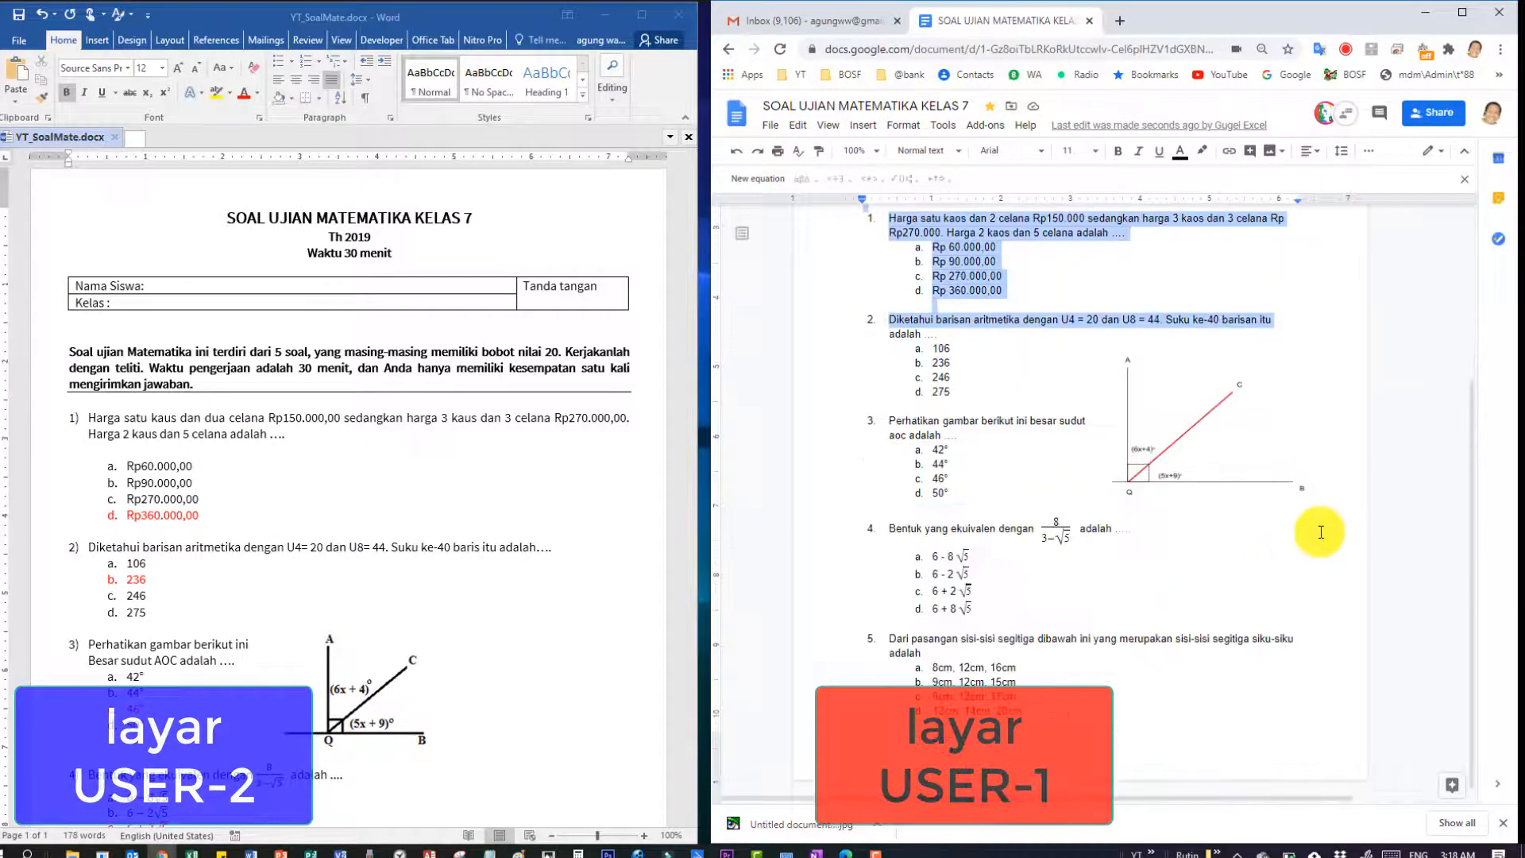
{"action": "left_click", "coordinate": [1320, 531]}
{"action": "scroll", "coordinate": [1422, 566], "scroll_direction": "up", "scroll_amount": 3}
{"action": "left_click", "coordinate": [1422, 566]}
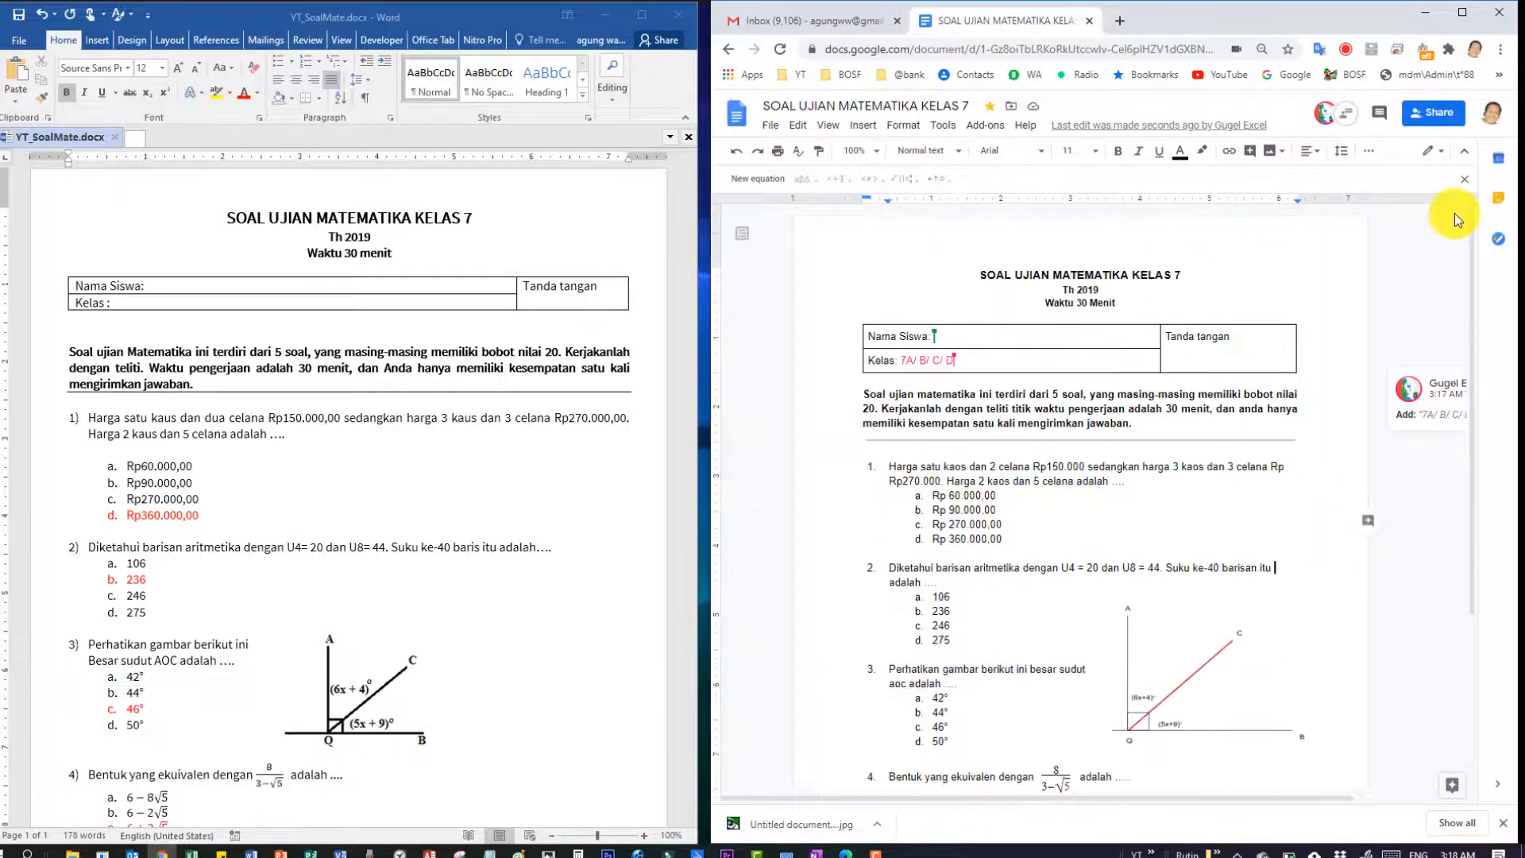
Open the exam's sharing settings, with the second account as Commenter, and copy the restricted link.
{"action": "left_click", "coordinate": [1429, 119]}
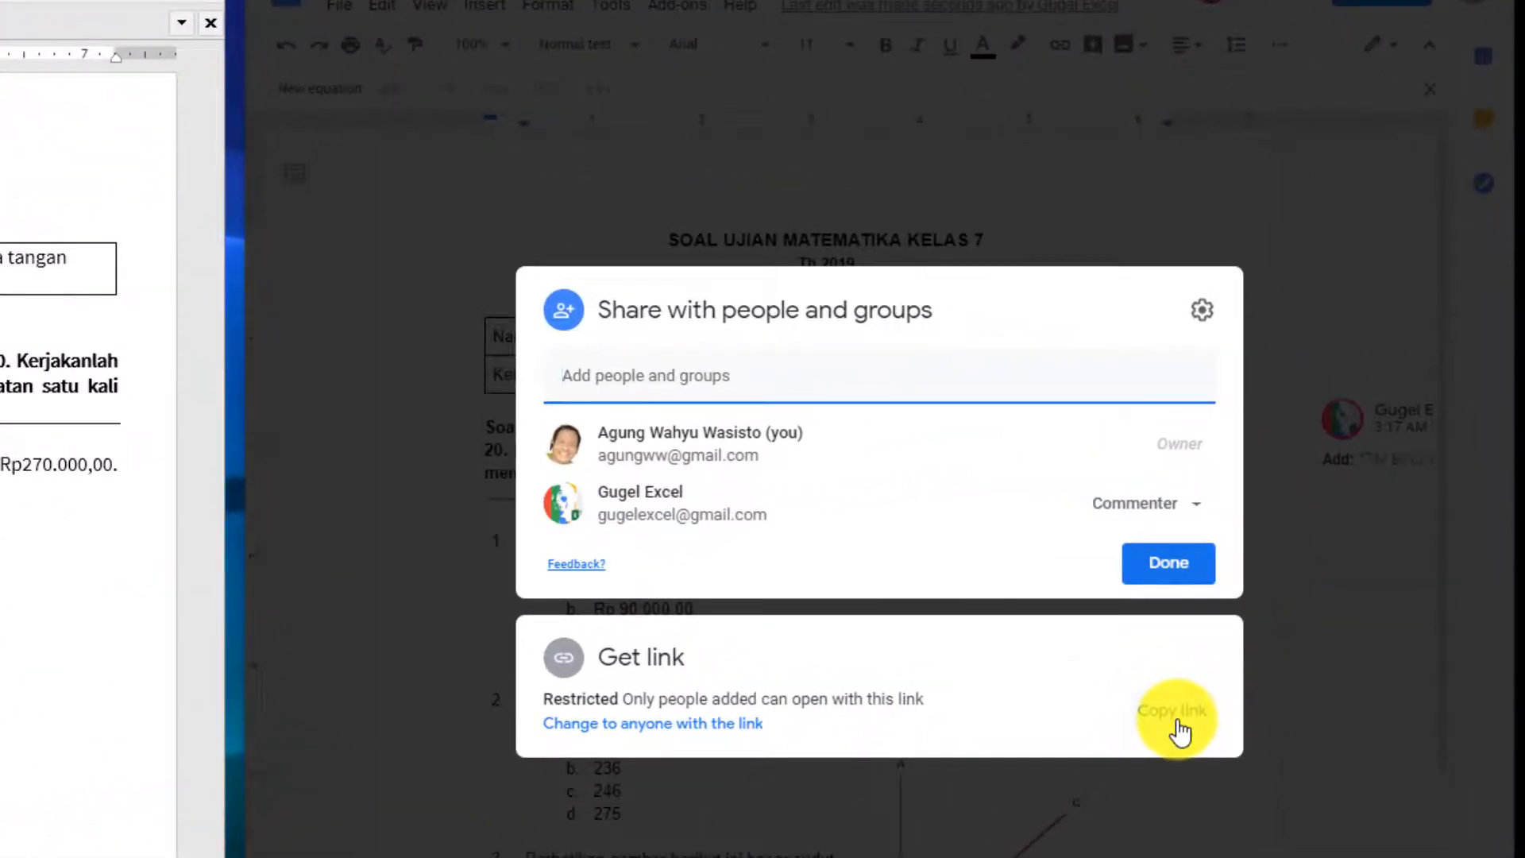
{"action": "left_click", "coordinate": [1176, 726]}
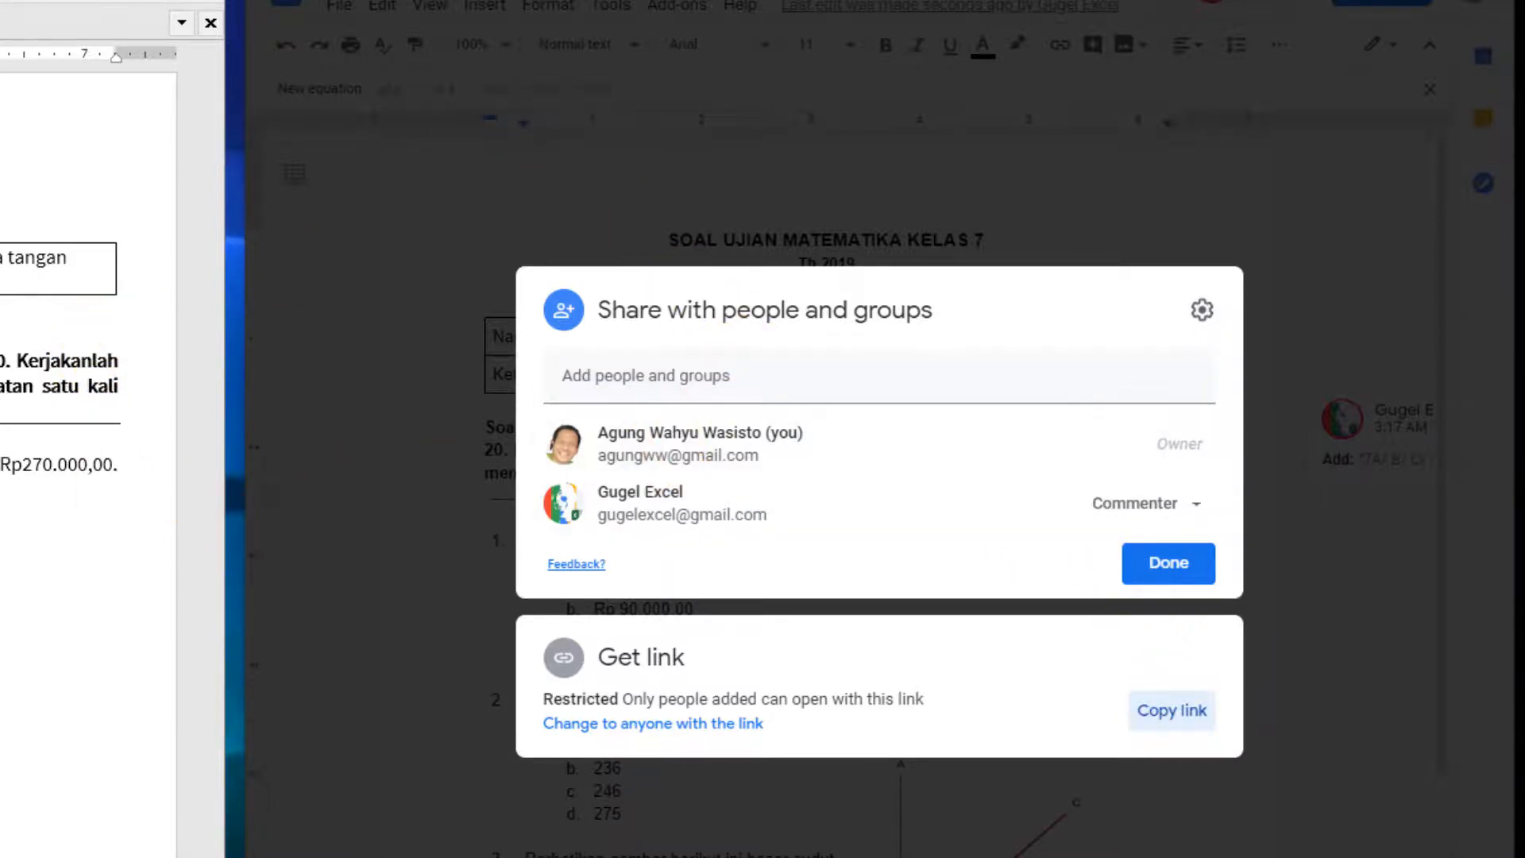
{"action": "scroll", "coordinate": [88, 445], "scroll_direction": "down", "scroll_amount": 5}
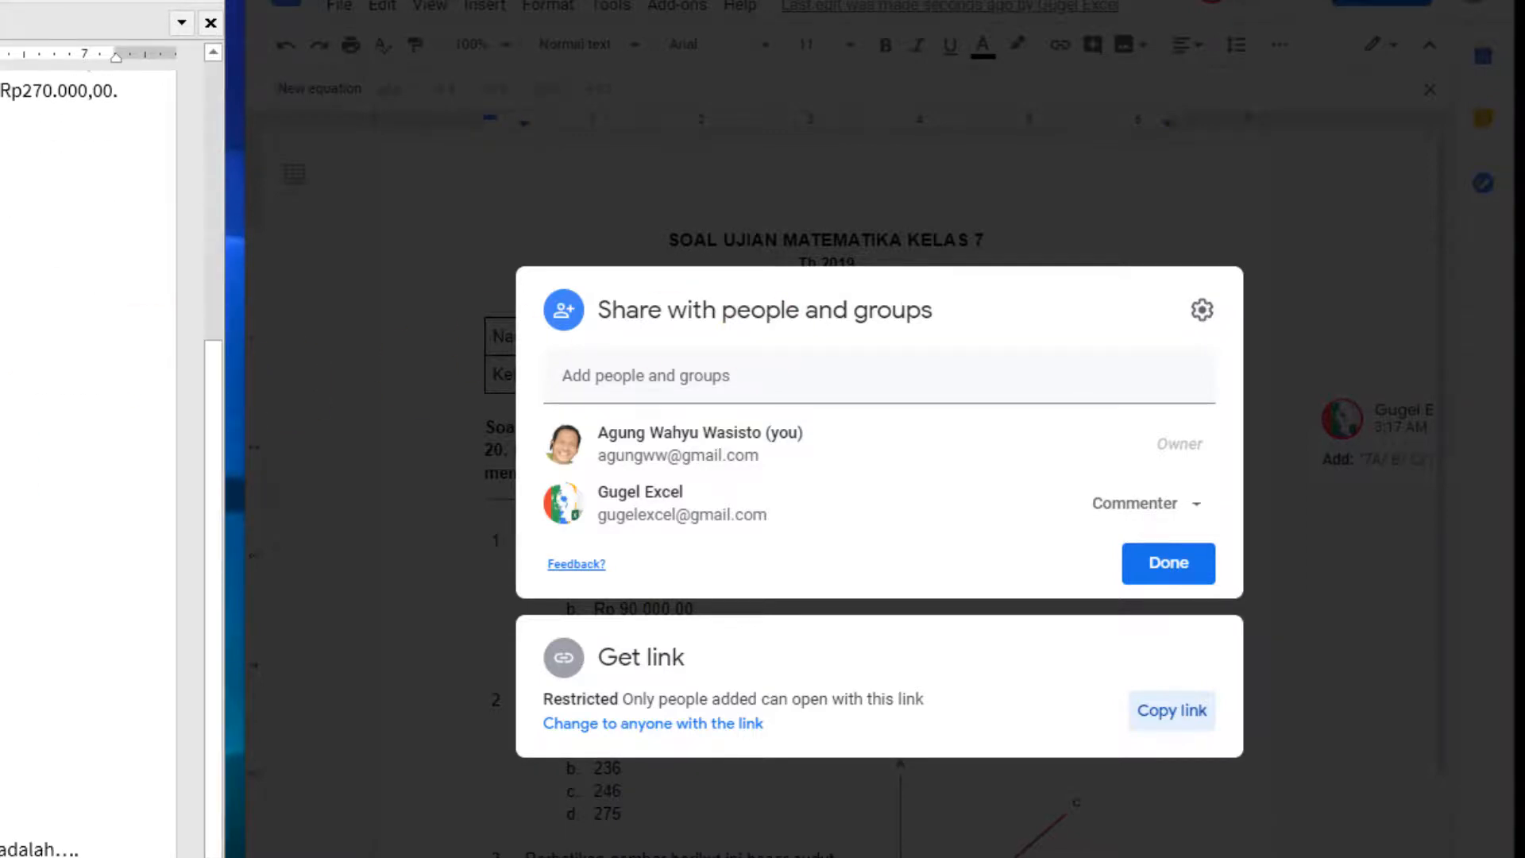